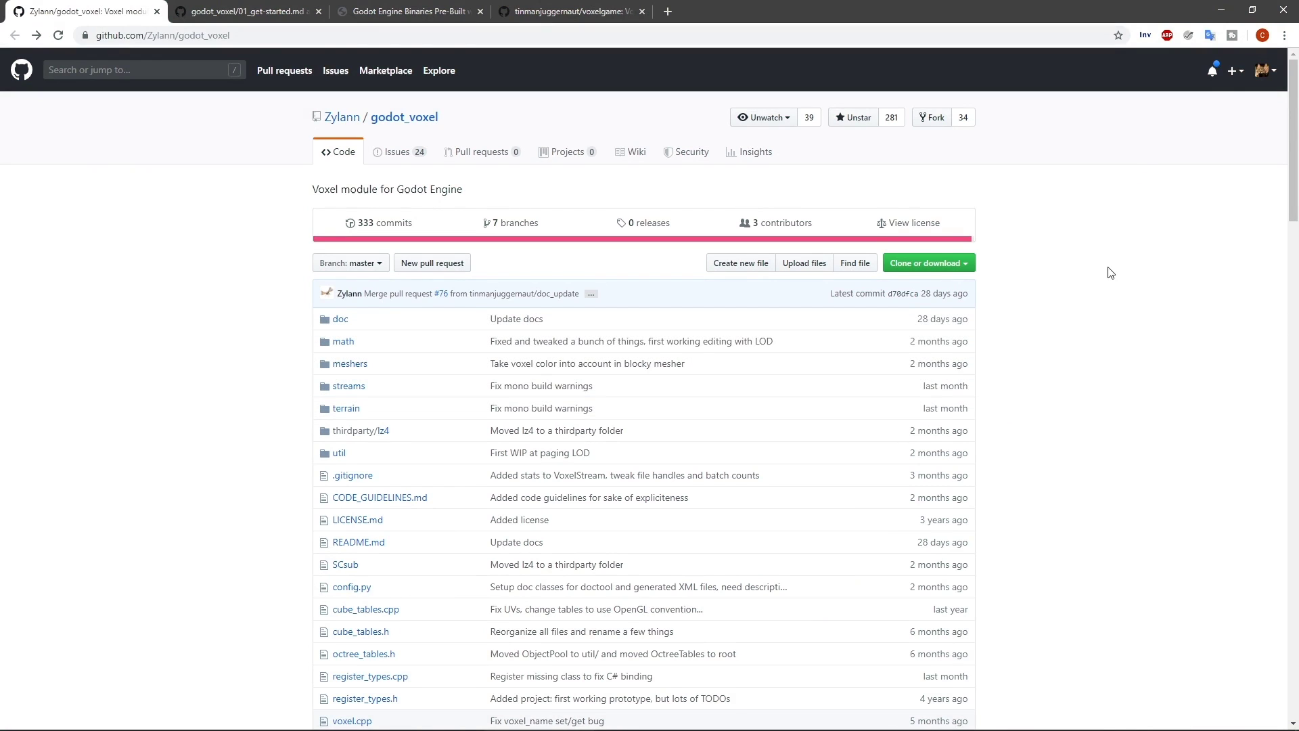
# Scroll through the godot_voxel module's README on GitHub
pyautogui.scroll(-1, 1112, 272)
pyautogui.scroll(-20, 1112, 271)
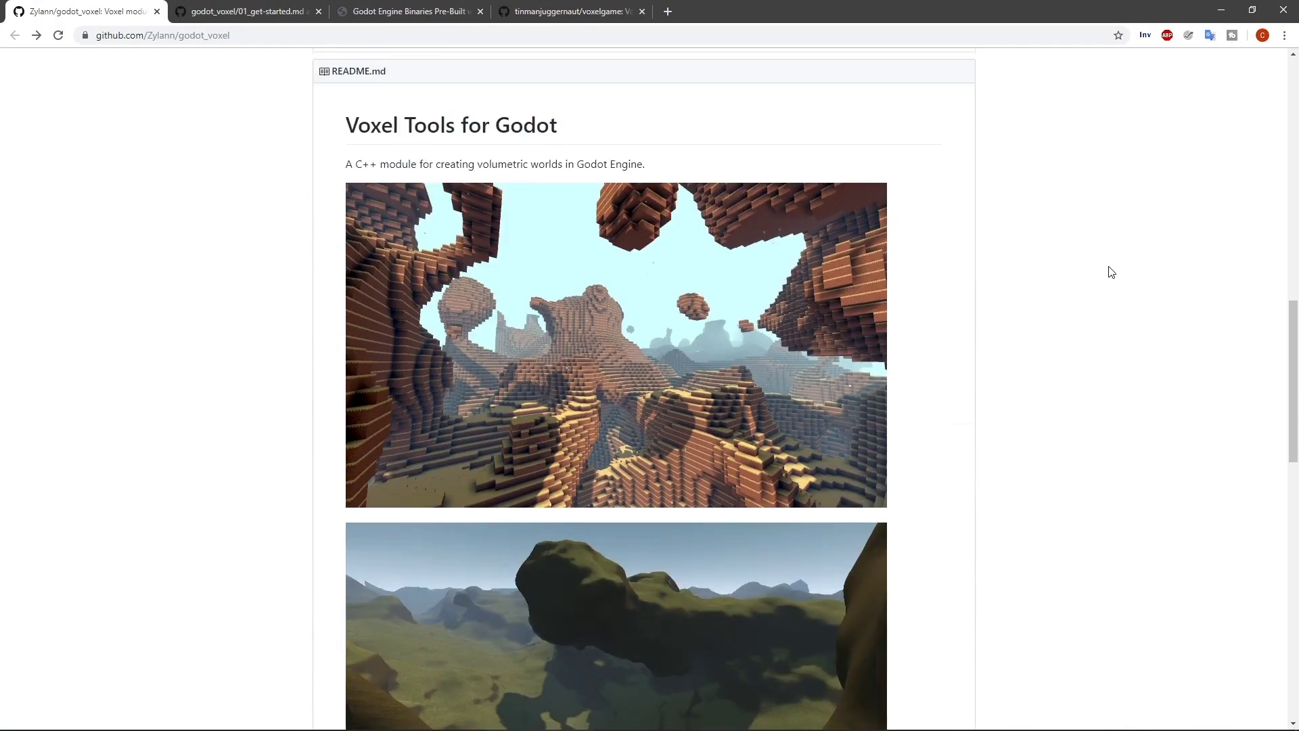
pyautogui.scroll(-20, 1112, 271)
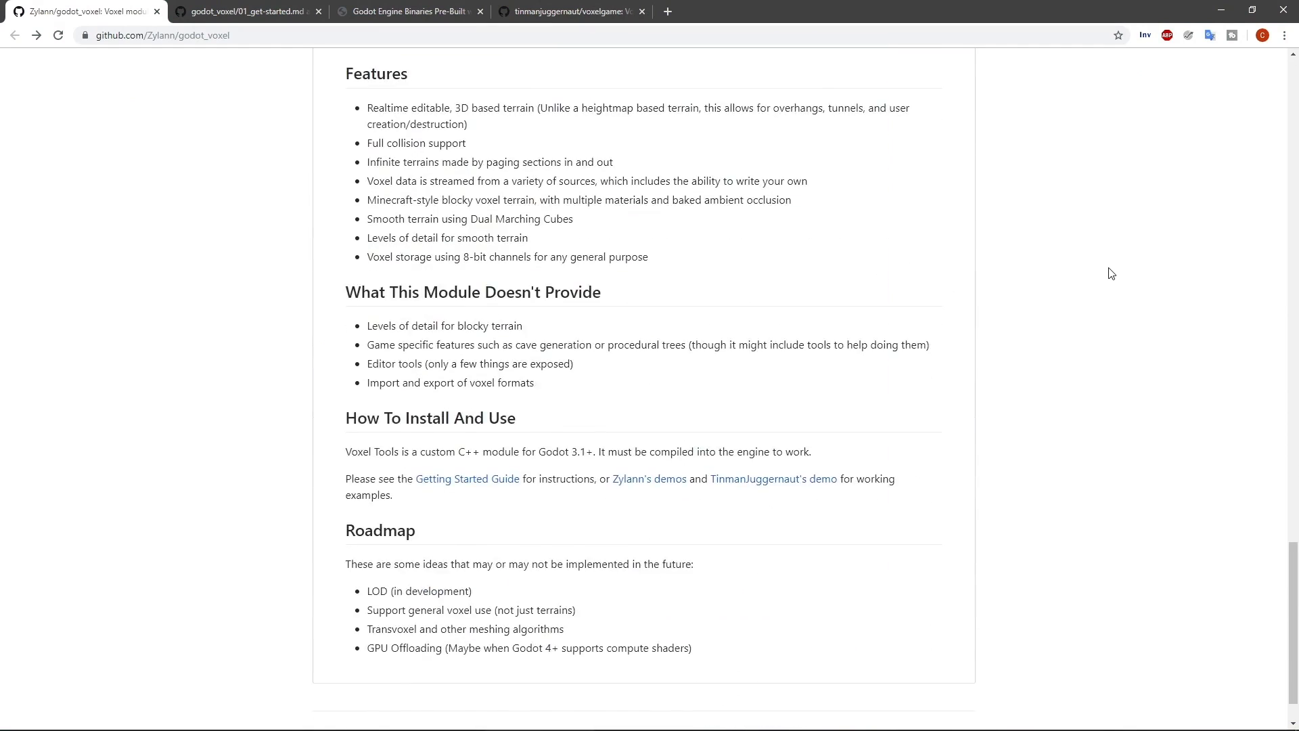
pyautogui.scroll(2, 570, 591)
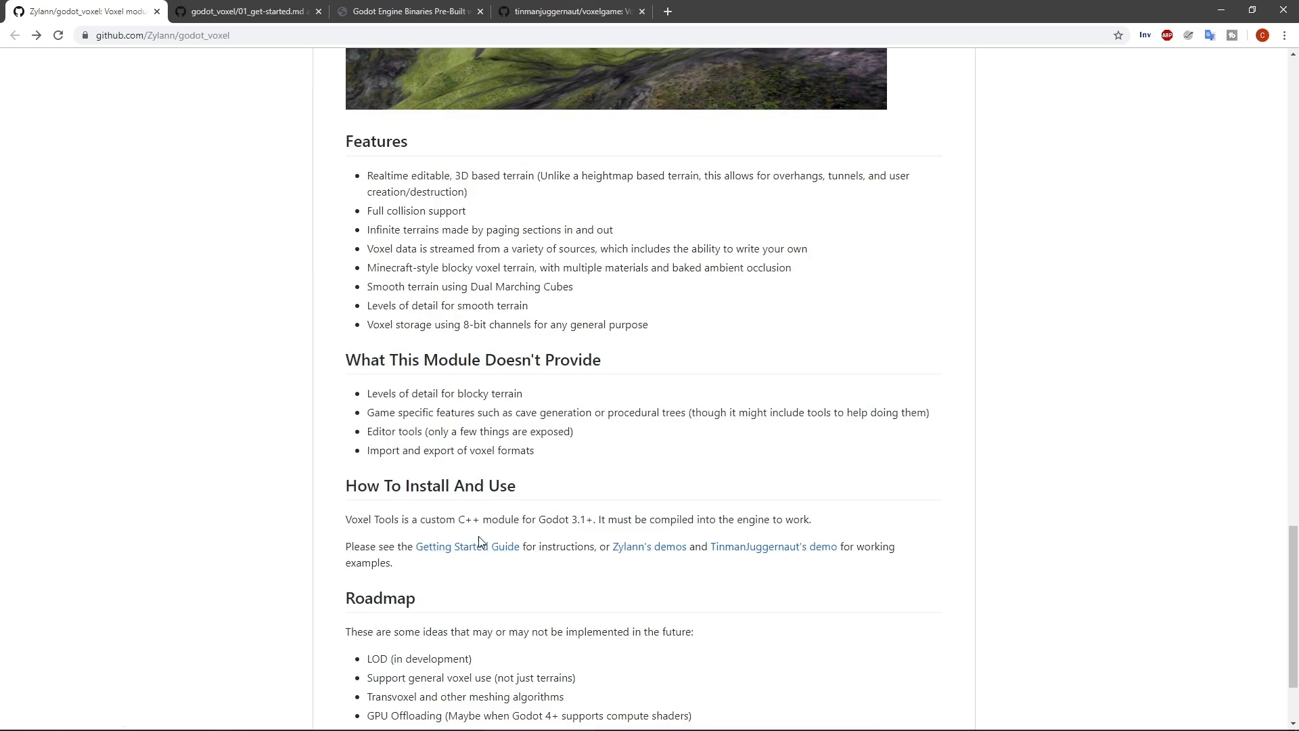
# Skim the 01_get-started.md guide in the next tab, then return to the repository page
pyautogui.hotkey('ctrl', 'Tab')
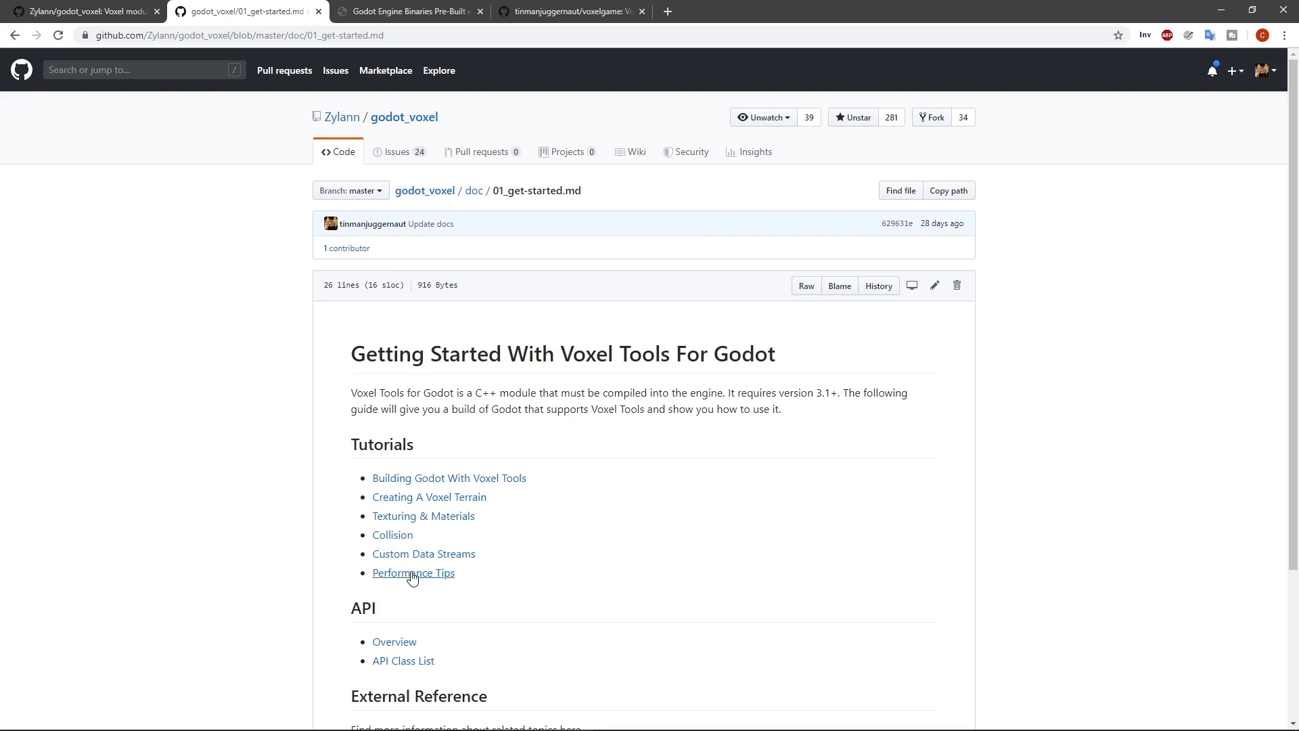
pyautogui.scroll(-3, 516, 613)
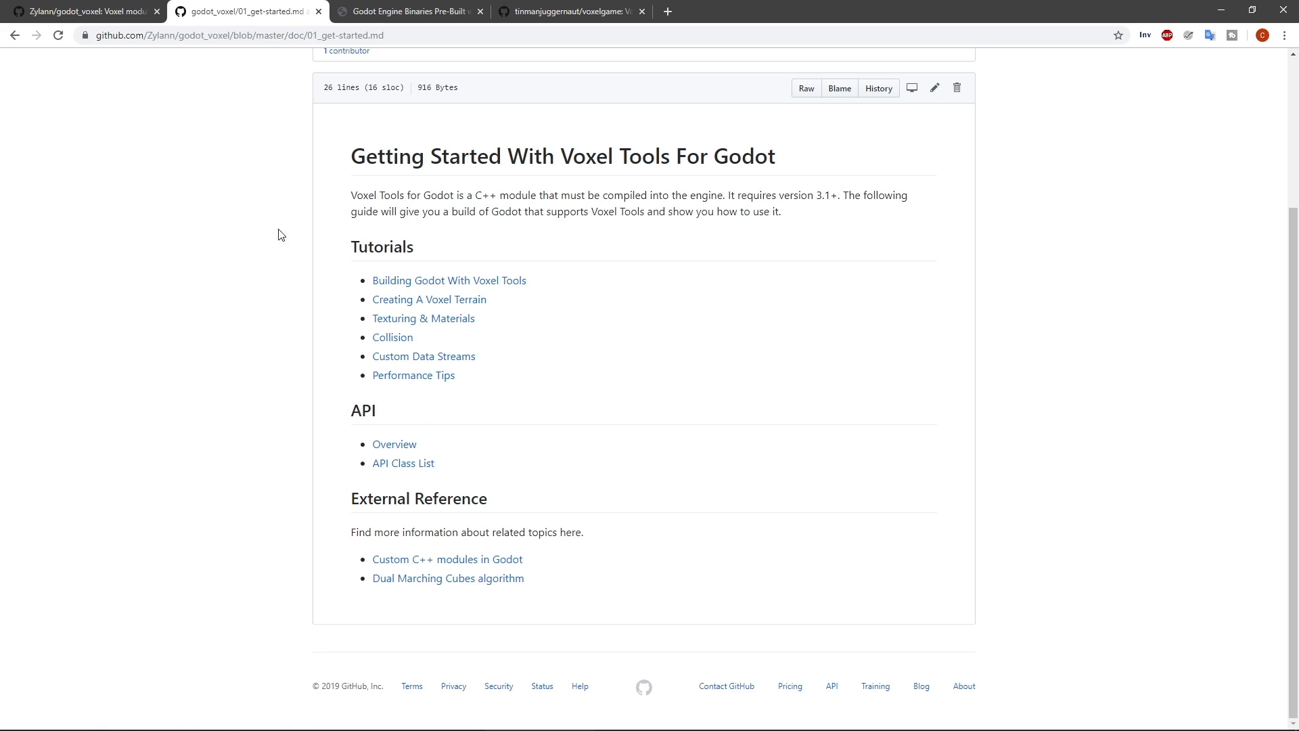
pyautogui.click(111, 11)
# Review the Tokisan Games downloads table of pre-built Godot binaries with Voxel Tools
pyautogui.scroll(15, 264, 254)
pyautogui.scroll(15, 264, 255)
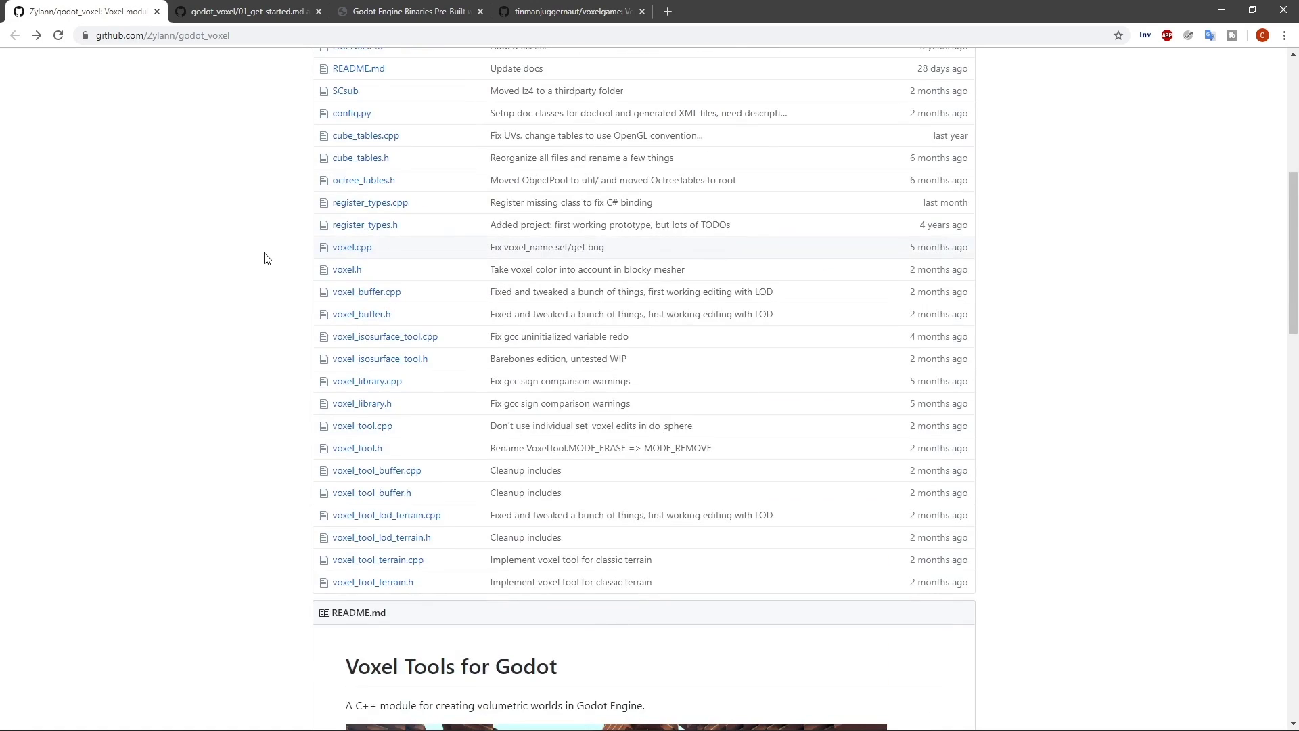
pyautogui.click(380, 8)
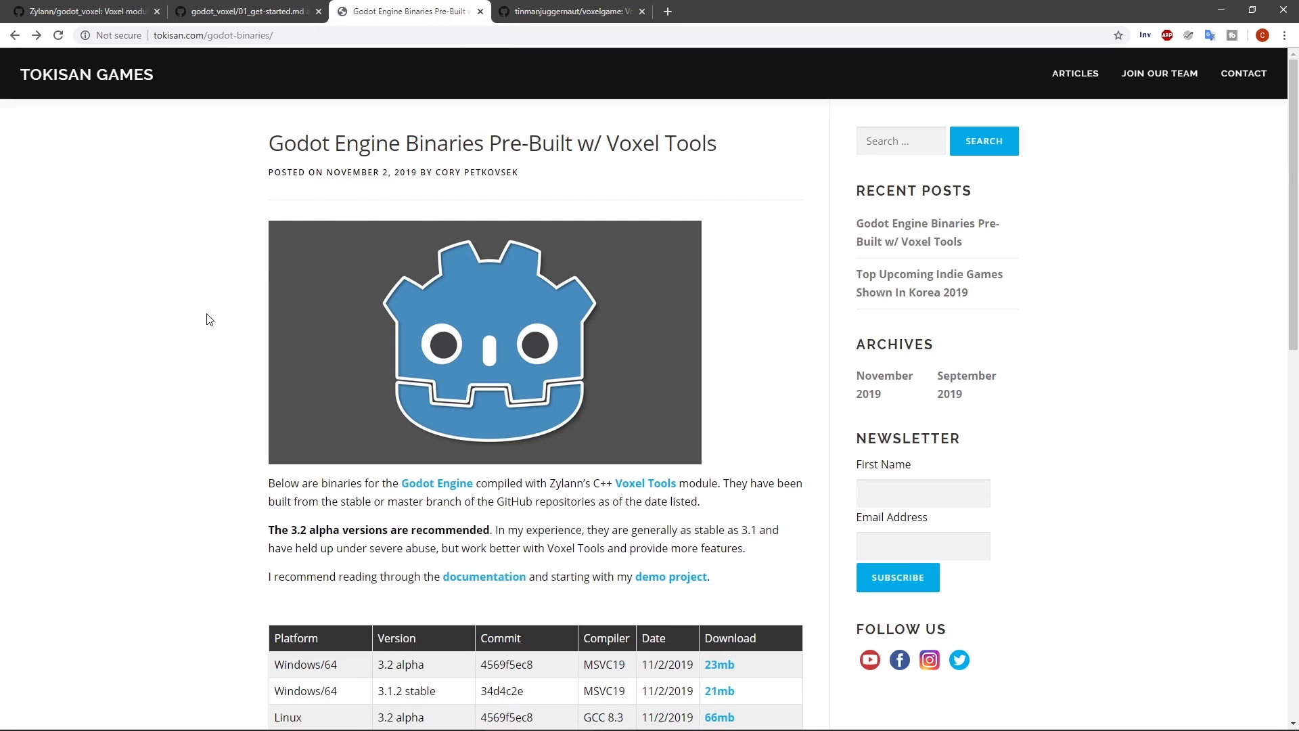
pyautogui.scroll(-4, 210, 319)
pyautogui.scroll(1, 612, 566)
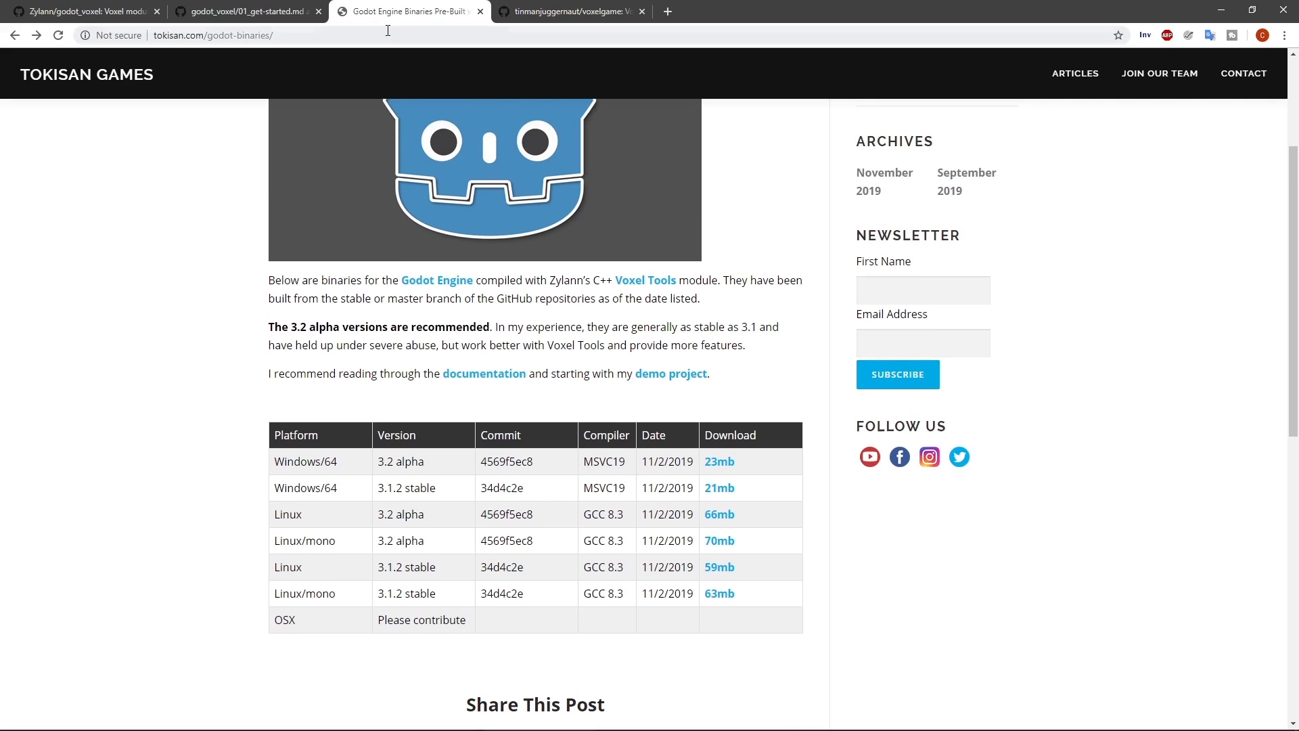
pyautogui.scroll(1, 424, 296)
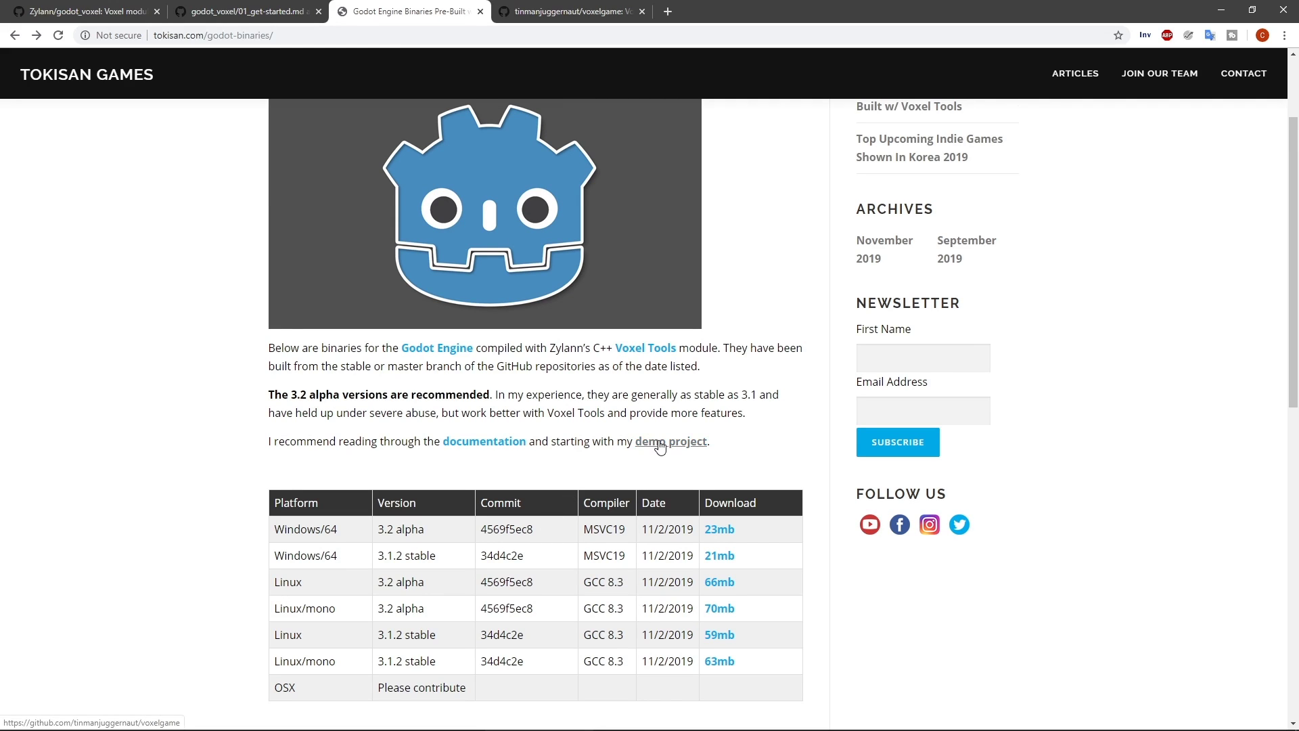
pyautogui.click(561, 11)
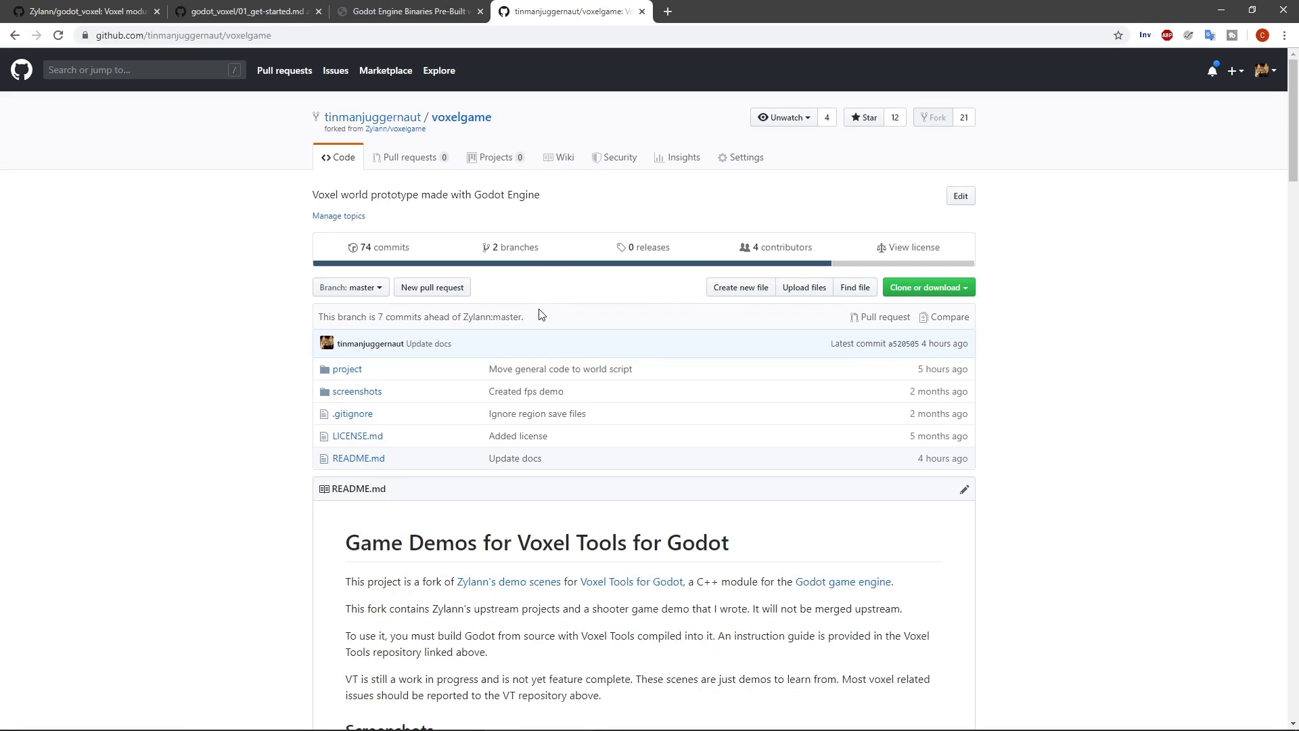
# Scroll the voxelgame README through its screenshots to the FPS Demo scene list and back
pyautogui.scroll(-5, 265, 314)
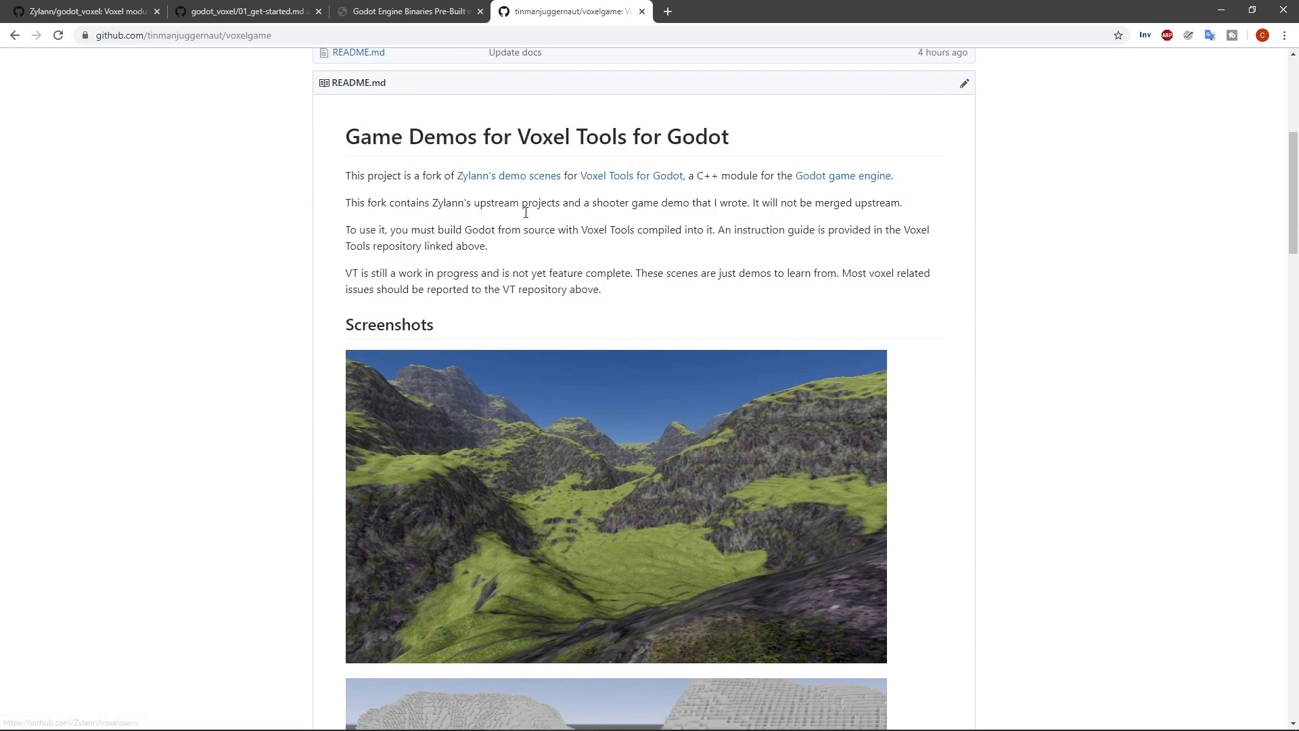
pyautogui.scroll(-5, 319, 287)
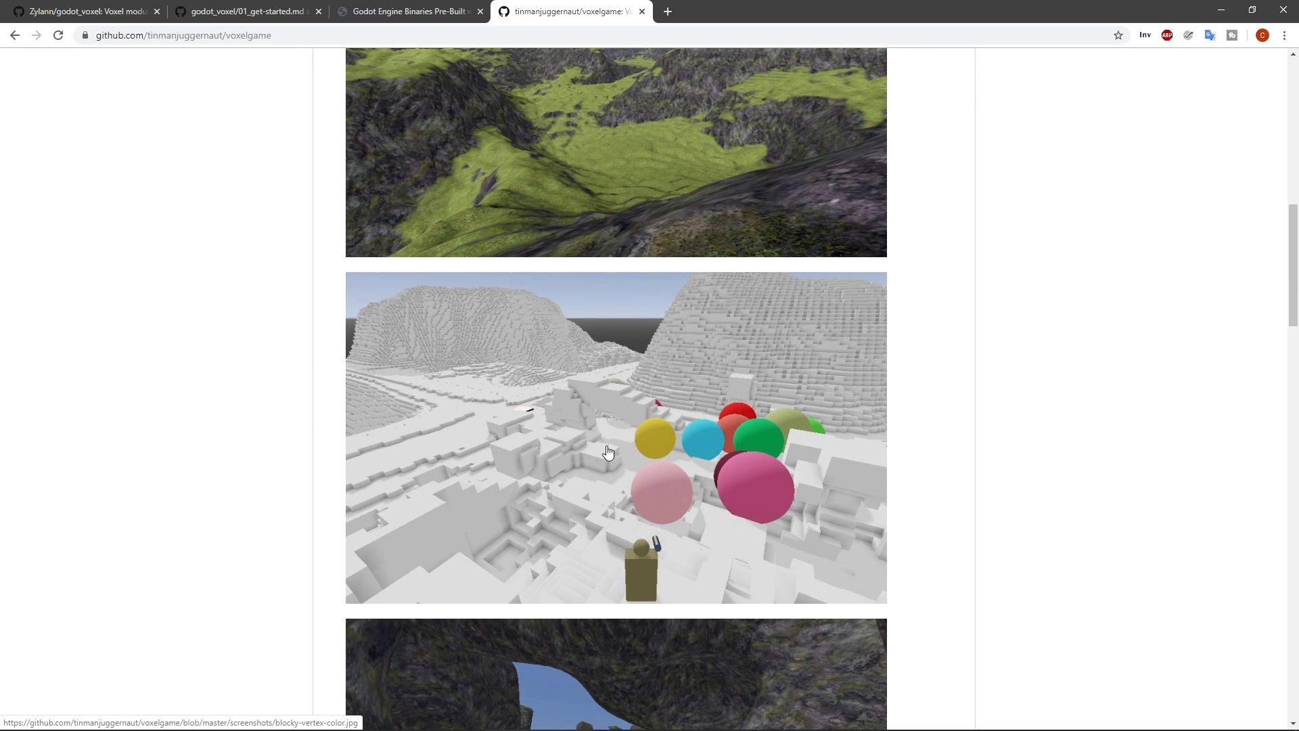
pyautogui.scroll(-1, 662, 537)
pyautogui.scroll(-4, 662, 536)
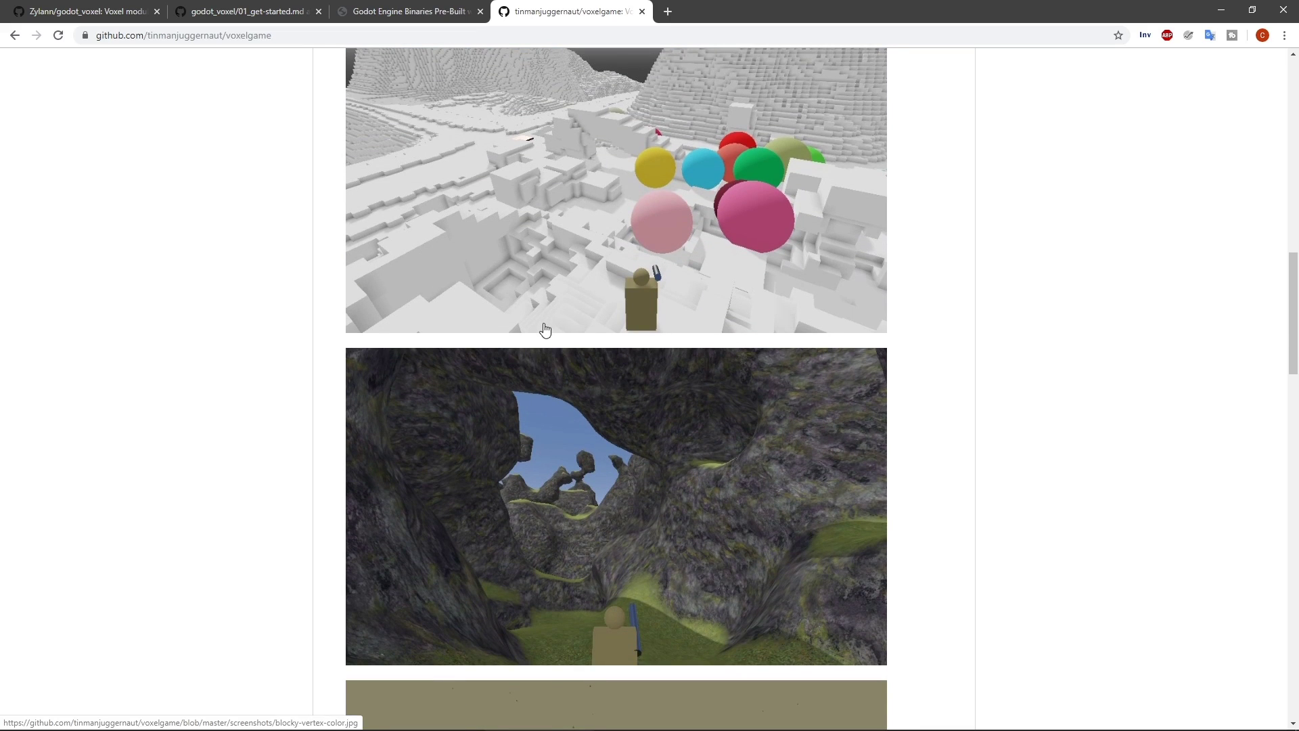
pyautogui.scroll(-3, 543, 328)
pyautogui.scroll(4, 546, 329)
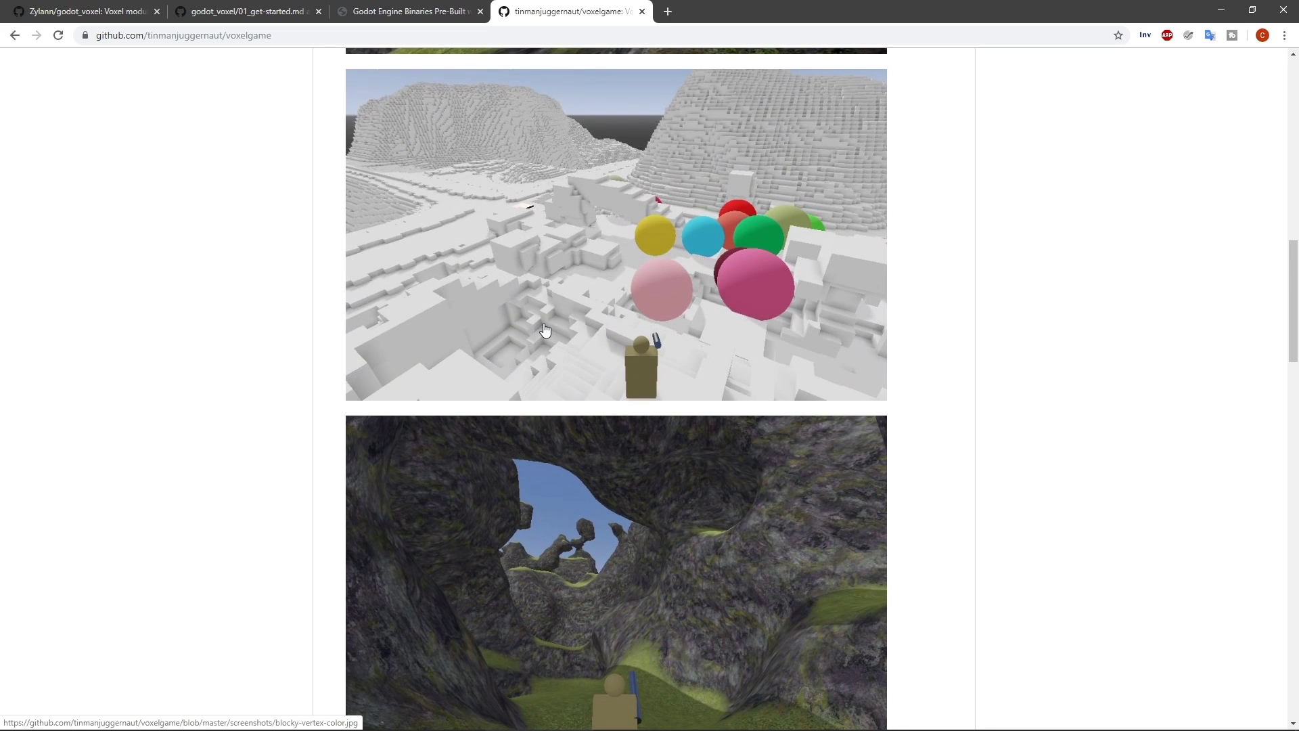
pyautogui.scroll(-10, 546, 330)
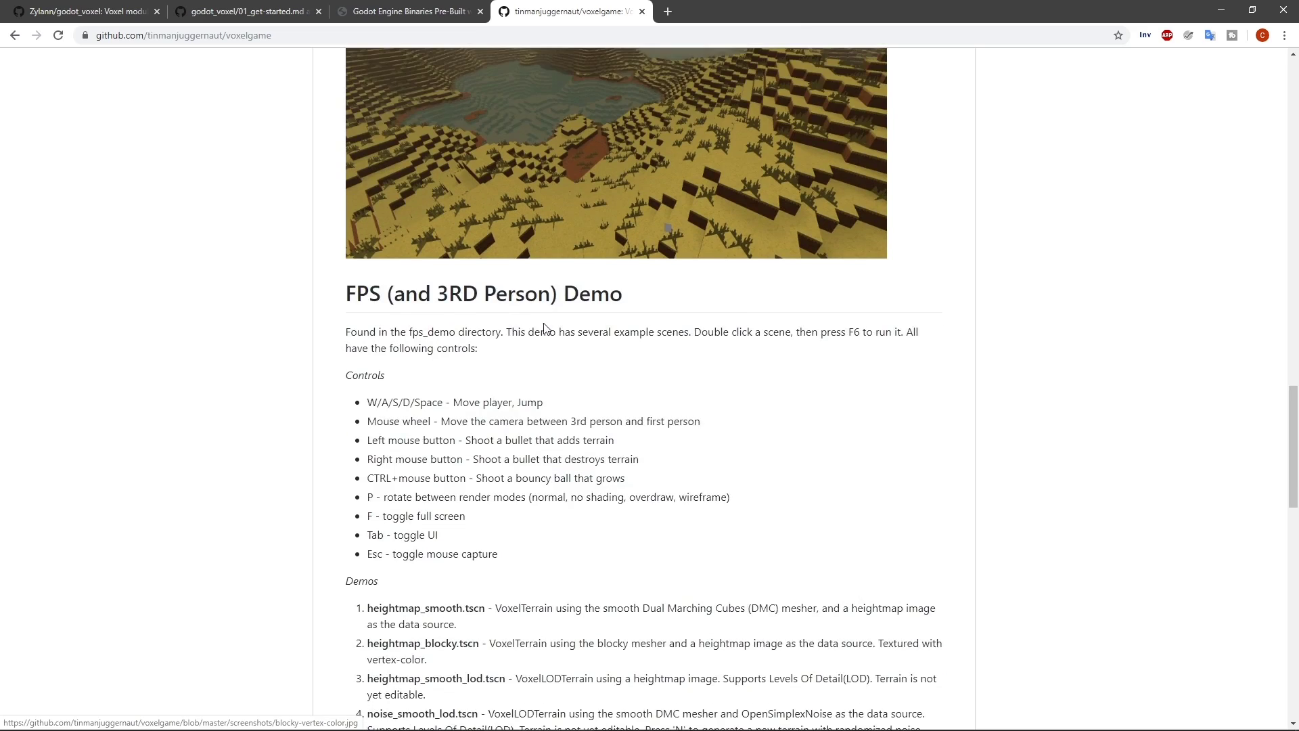
pyautogui.scroll(-2, 545, 328)
pyautogui.scroll(16, 544, 330)
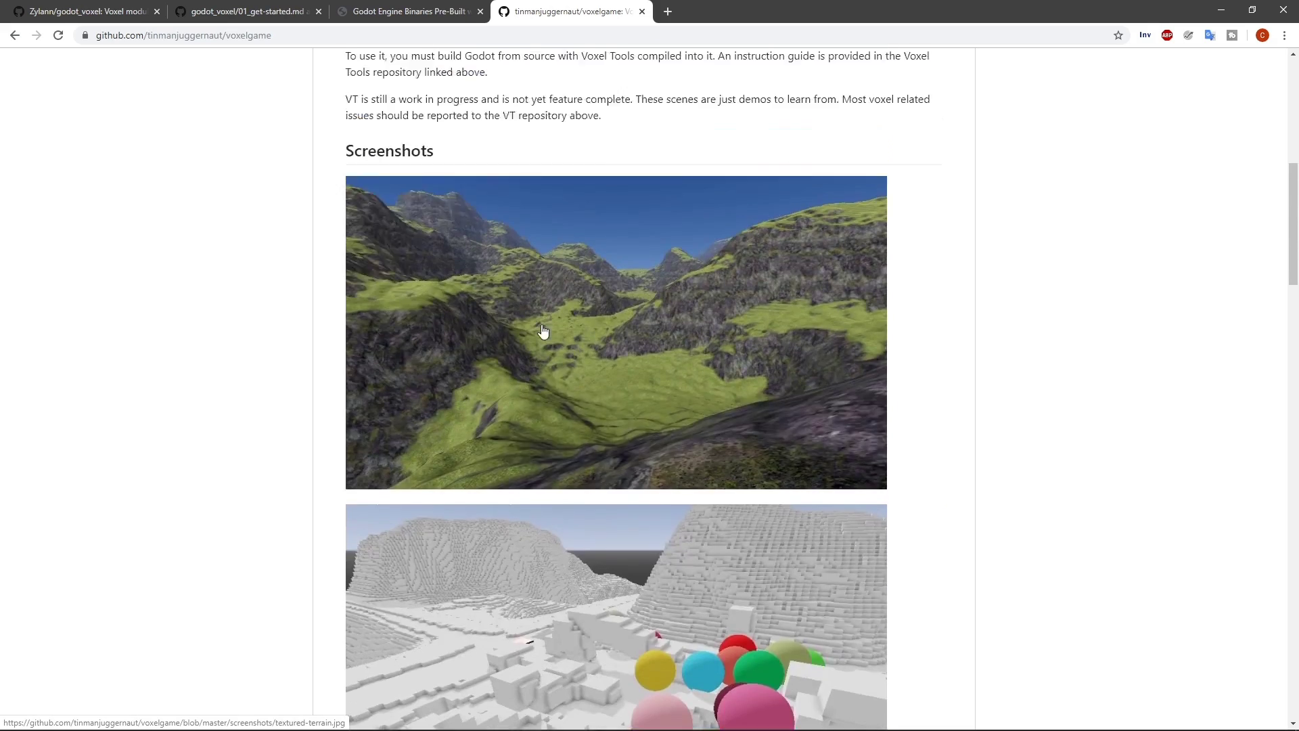
pyautogui.scroll(6, 545, 329)
pyautogui.click(409, 11)
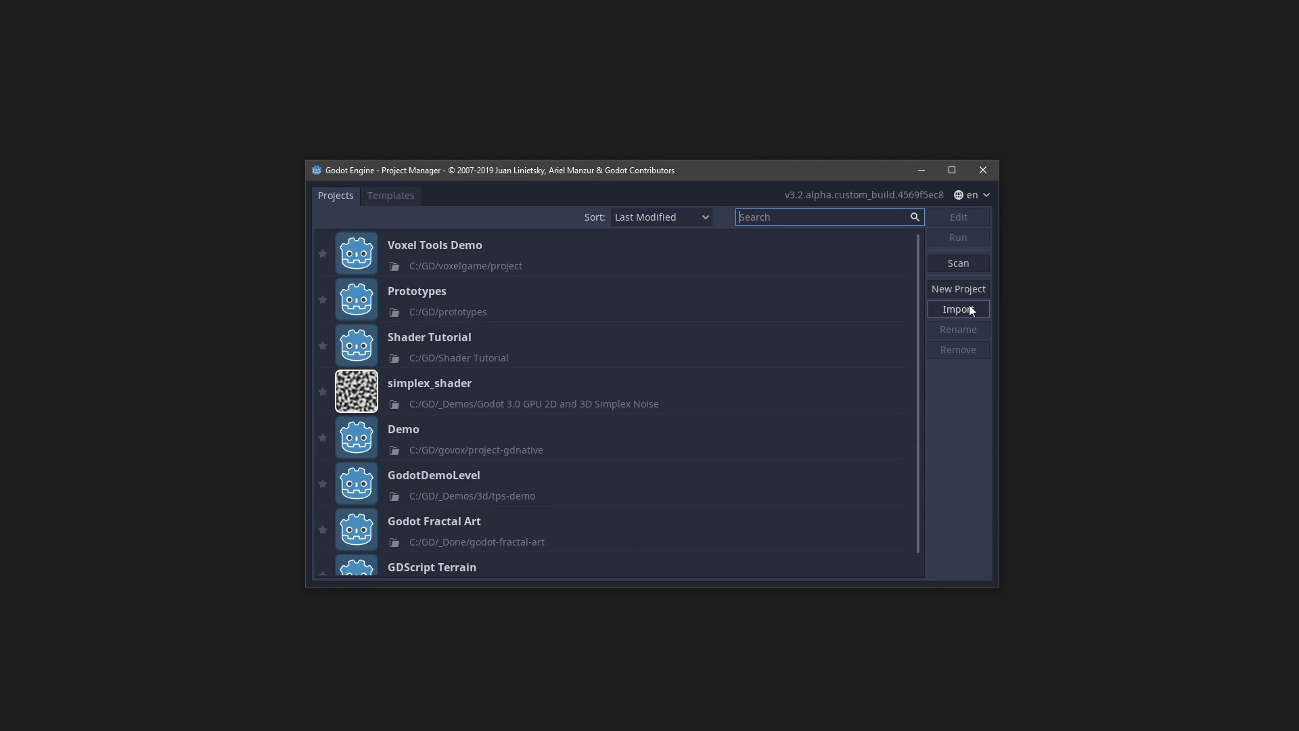
# In the Import dialog, browse to C:/GD/voxelgame/project and pick project.godot
pyautogui.click(970, 310)
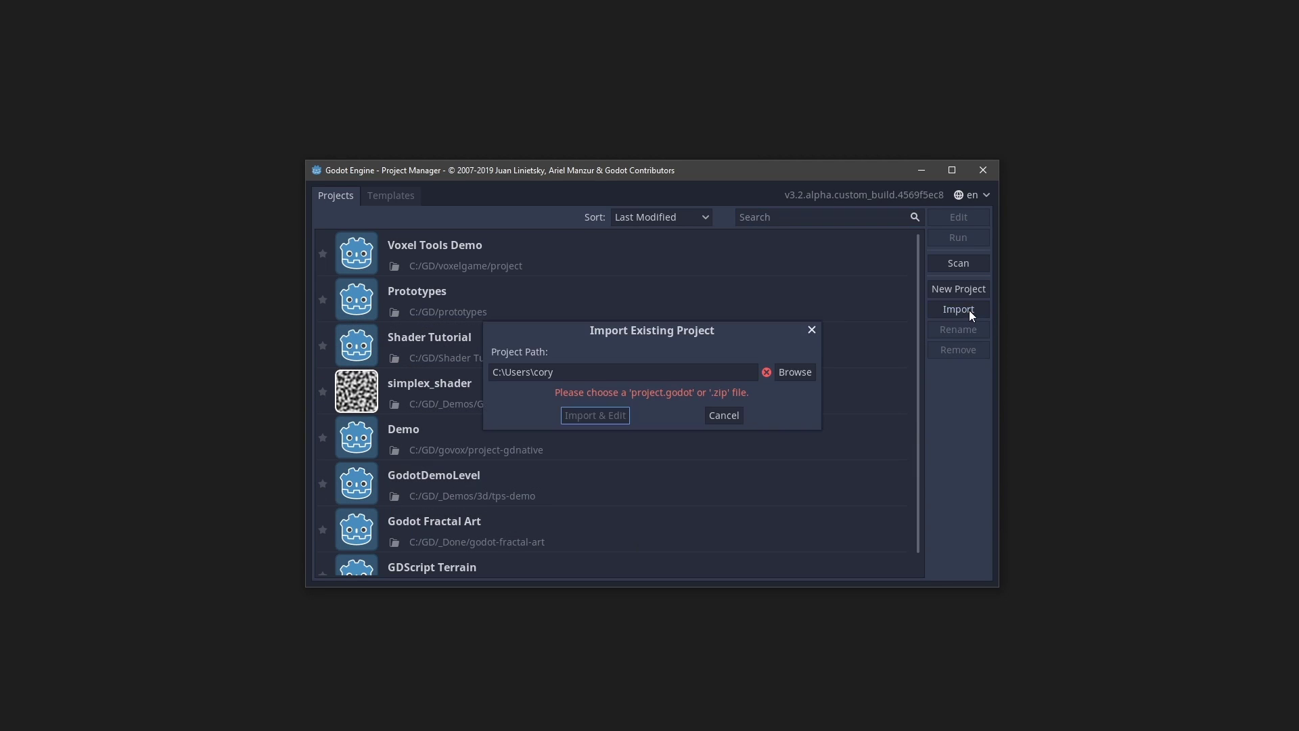
pyautogui.click(796, 374)
pyautogui.click(410, 243)
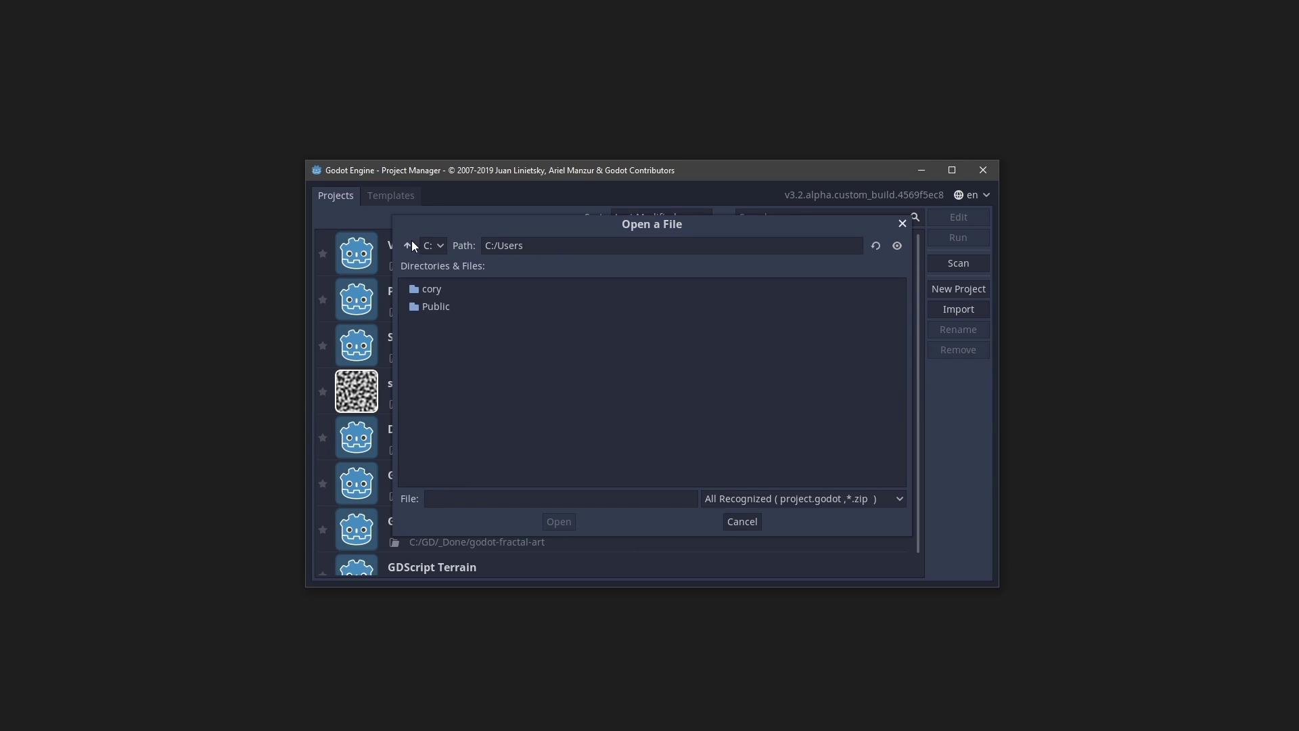
pyautogui.click(412, 243)
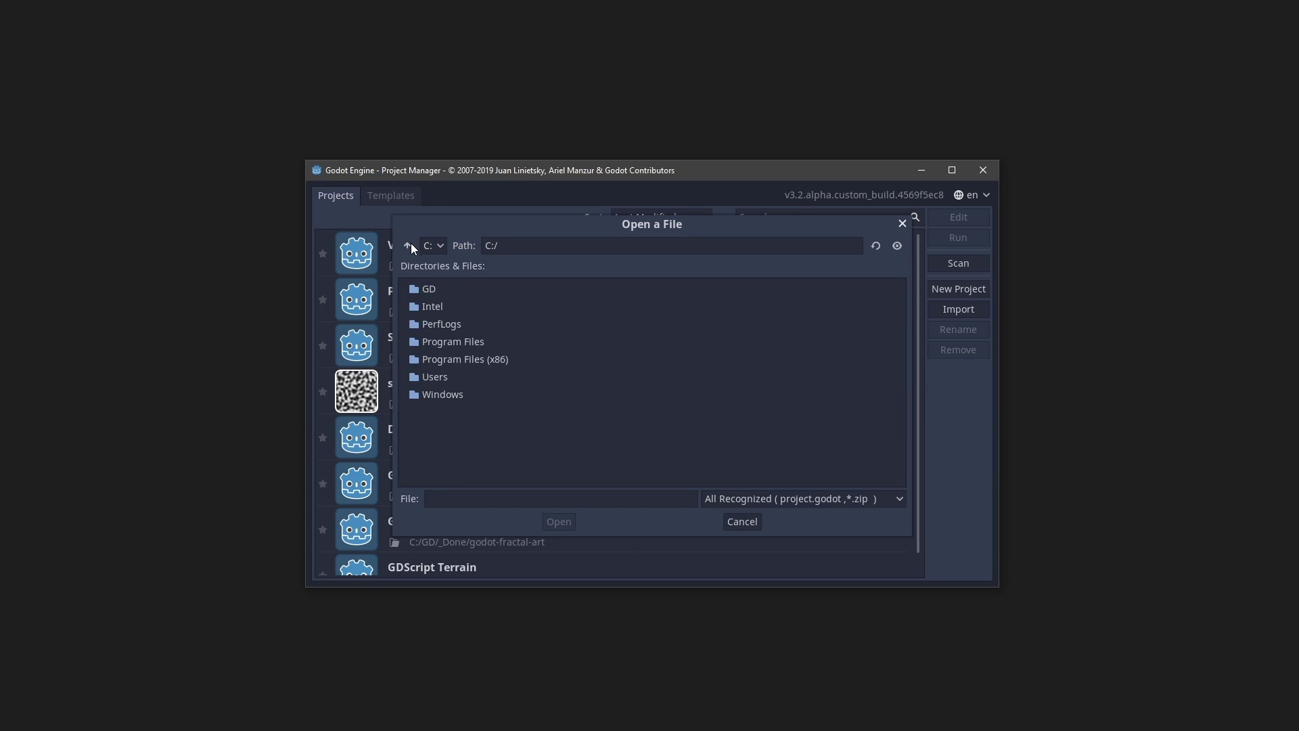
pyautogui.doubleClick(430, 289)
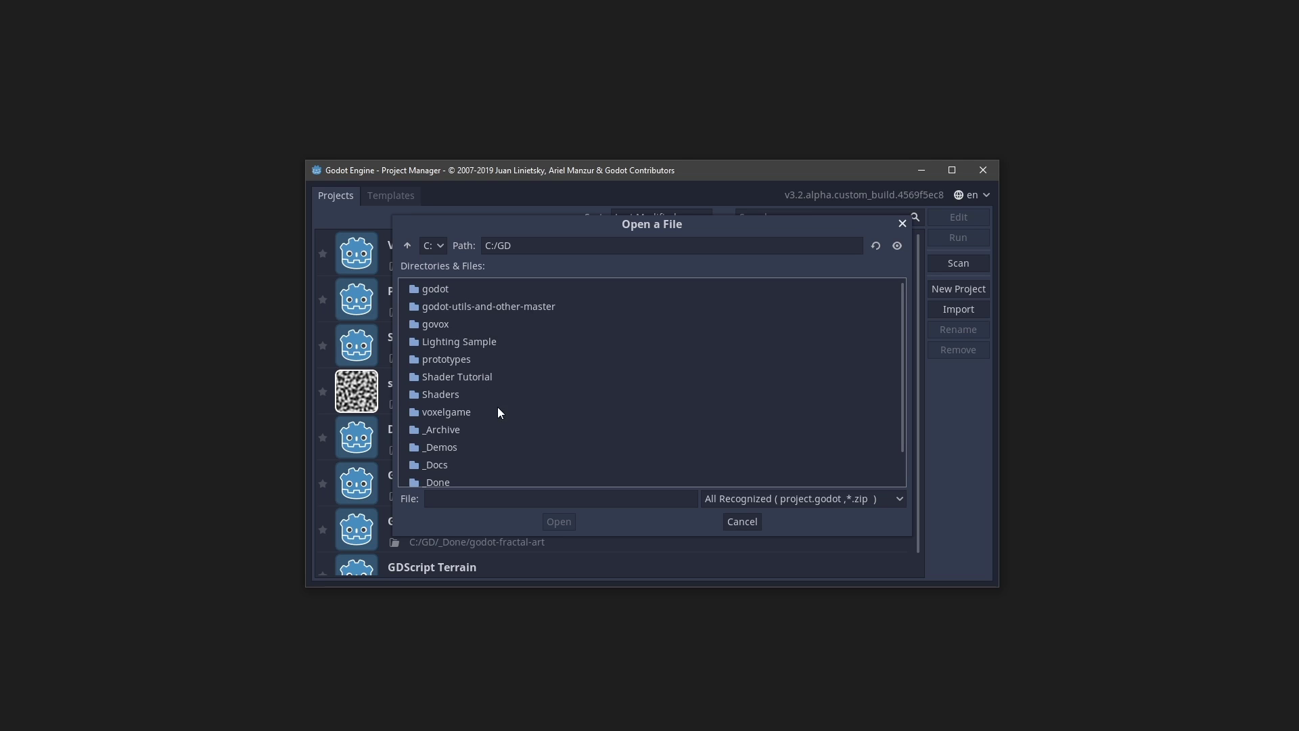
pyautogui.click(463, 414)
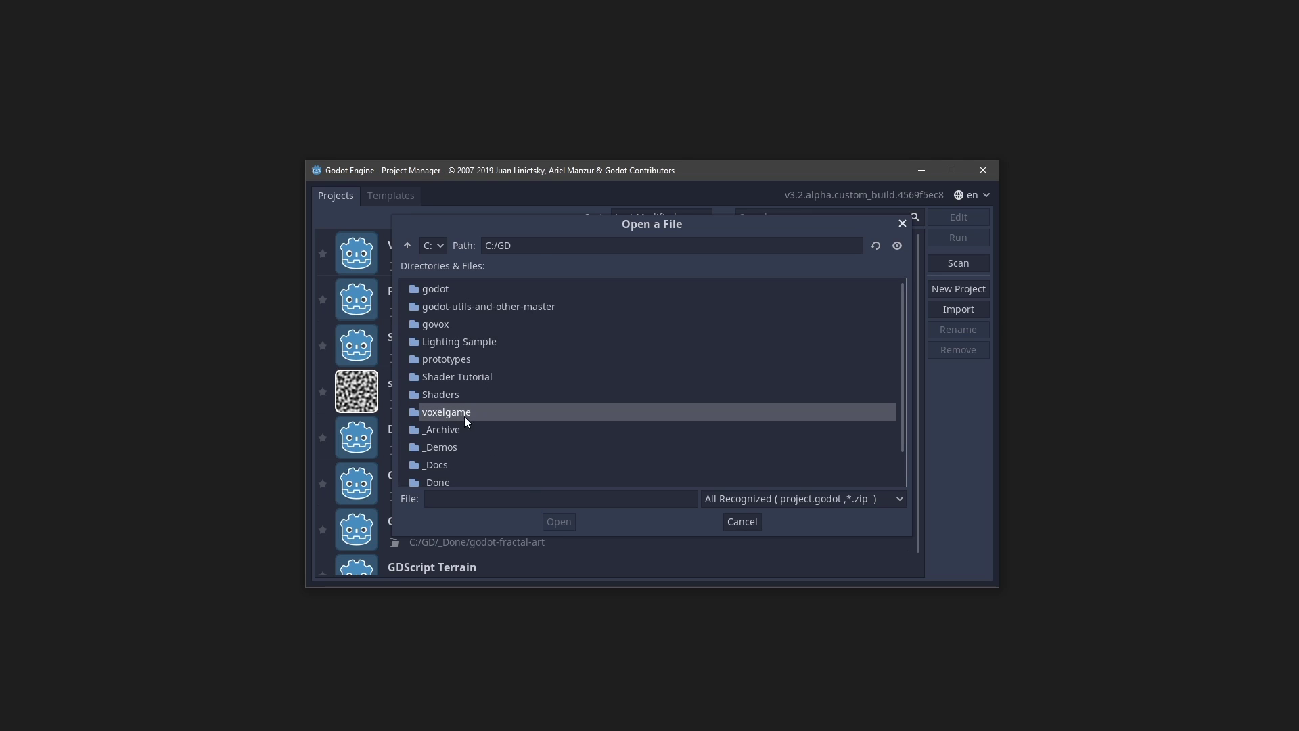
pyautogui.doubleClick(464, 414)
pyautogui.click(433, 288)
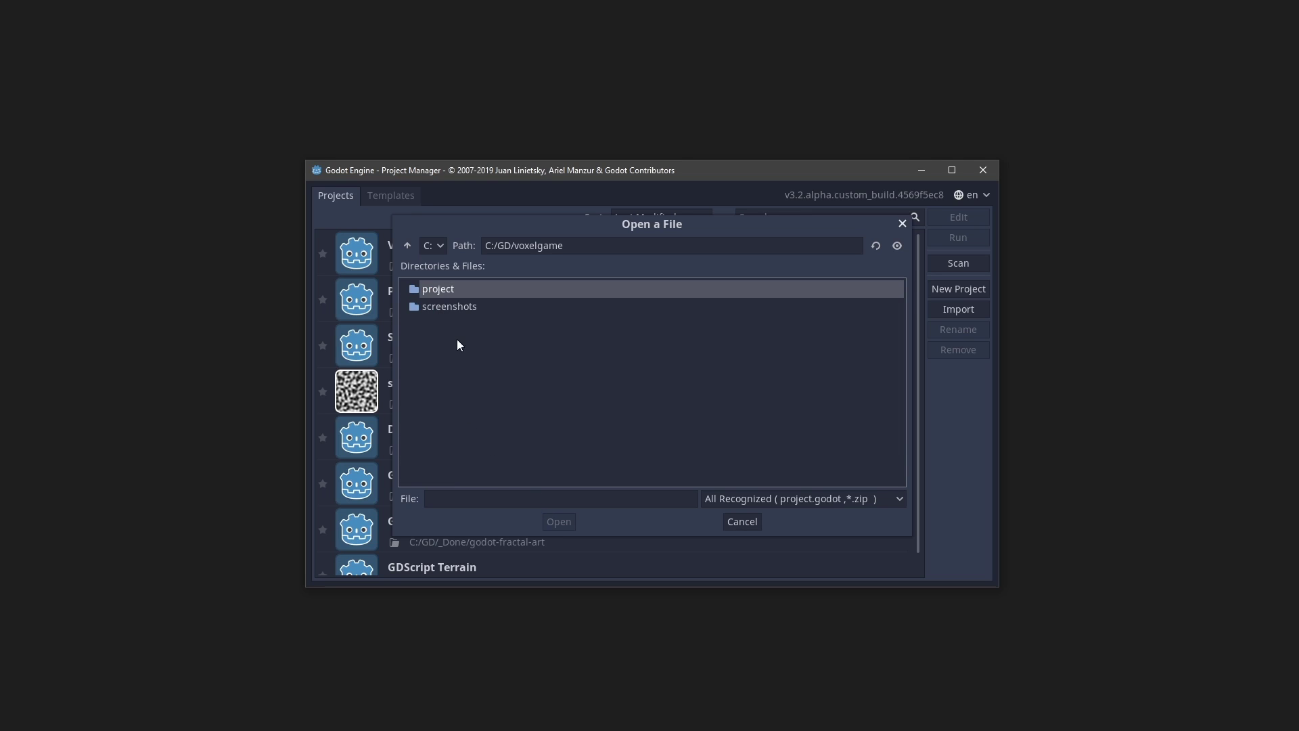
pyautogui.doubleClick(446, 297)
pyautogui.click(453, 413)
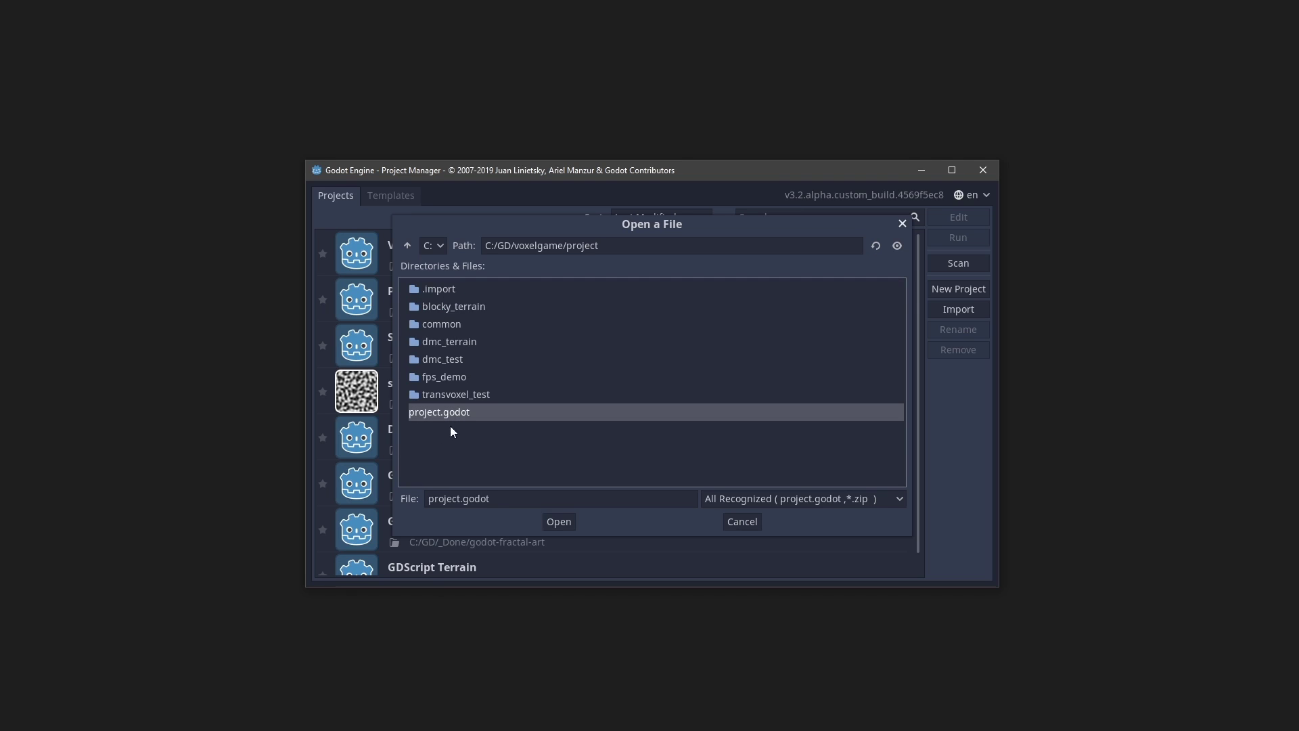
# Cancel the import and open the already-listed Voxel Tools Demo project instead
pyautogui.click(748, 521)
pyautogui.click(724, 415)
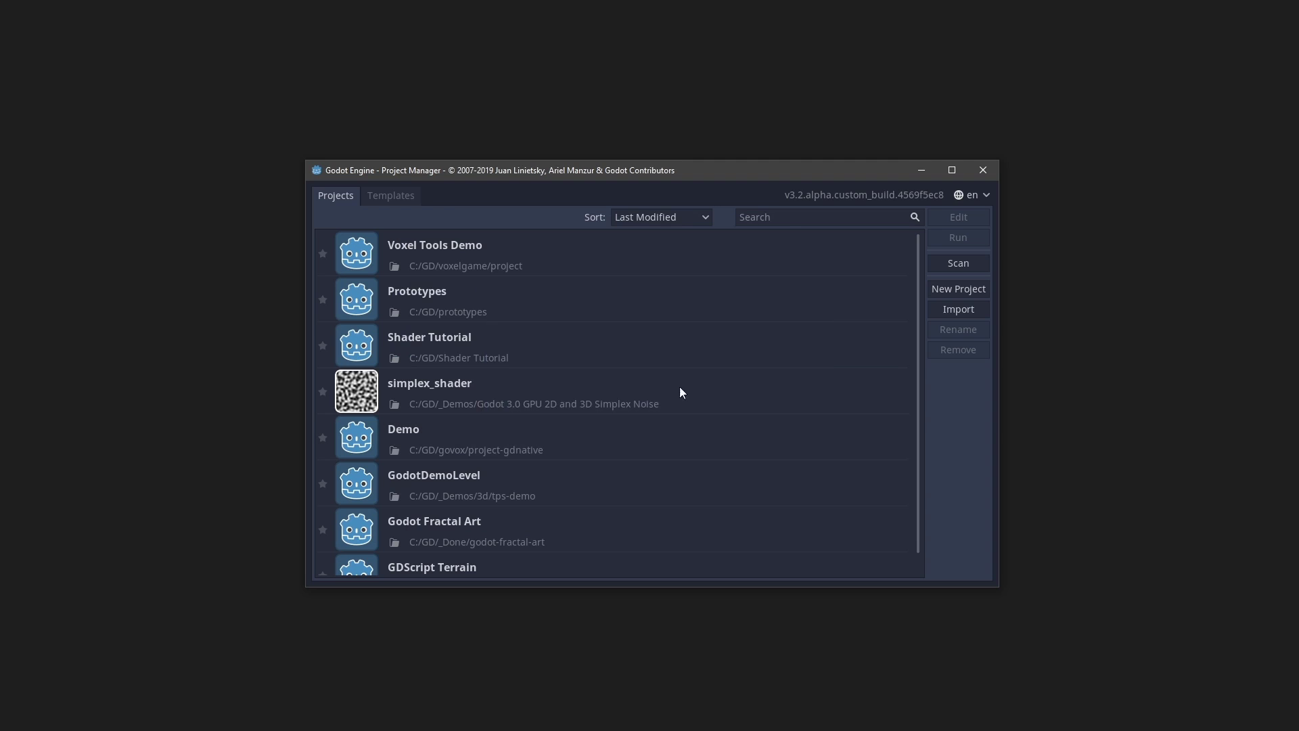
pyautogui.click(545, 262)
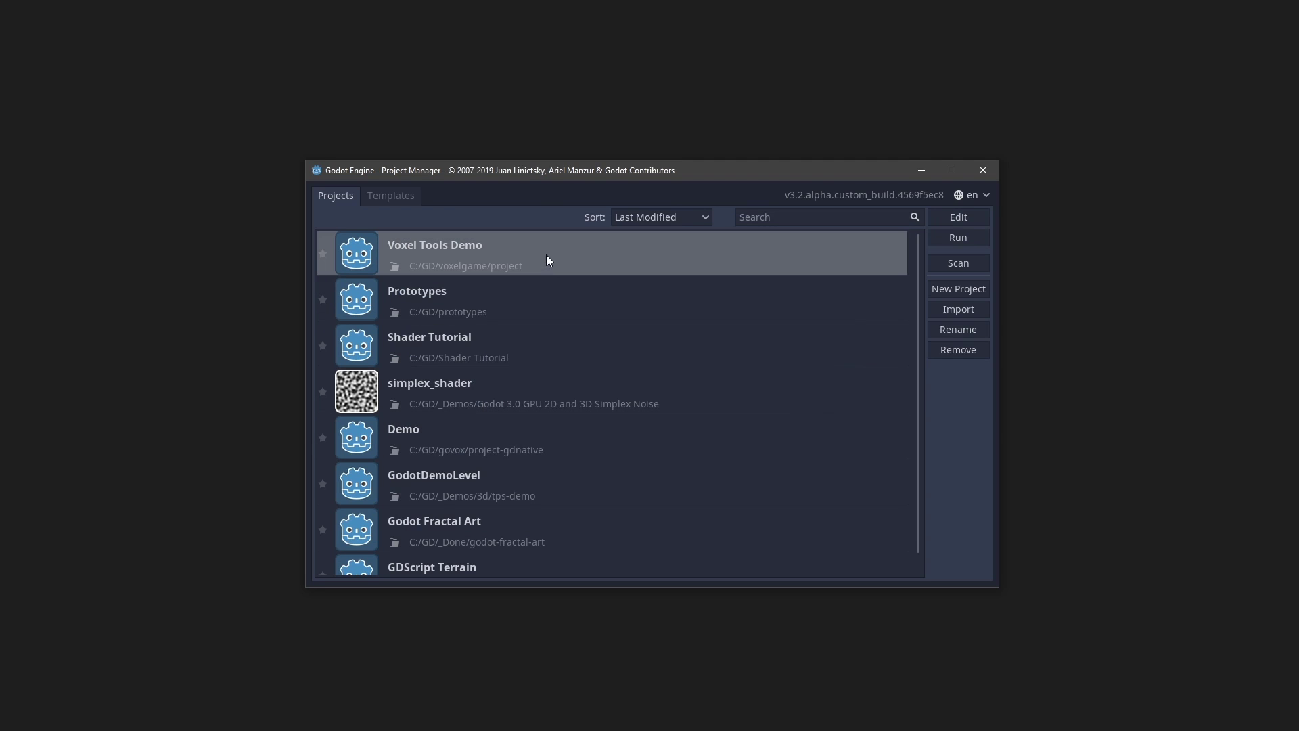
pyautogui.doubleClick(547, 256)
# Inspect the blocky_terrain and dmc_terrain main.tscn scenes, then collapse both folders
pyautogui.click(59, 499)
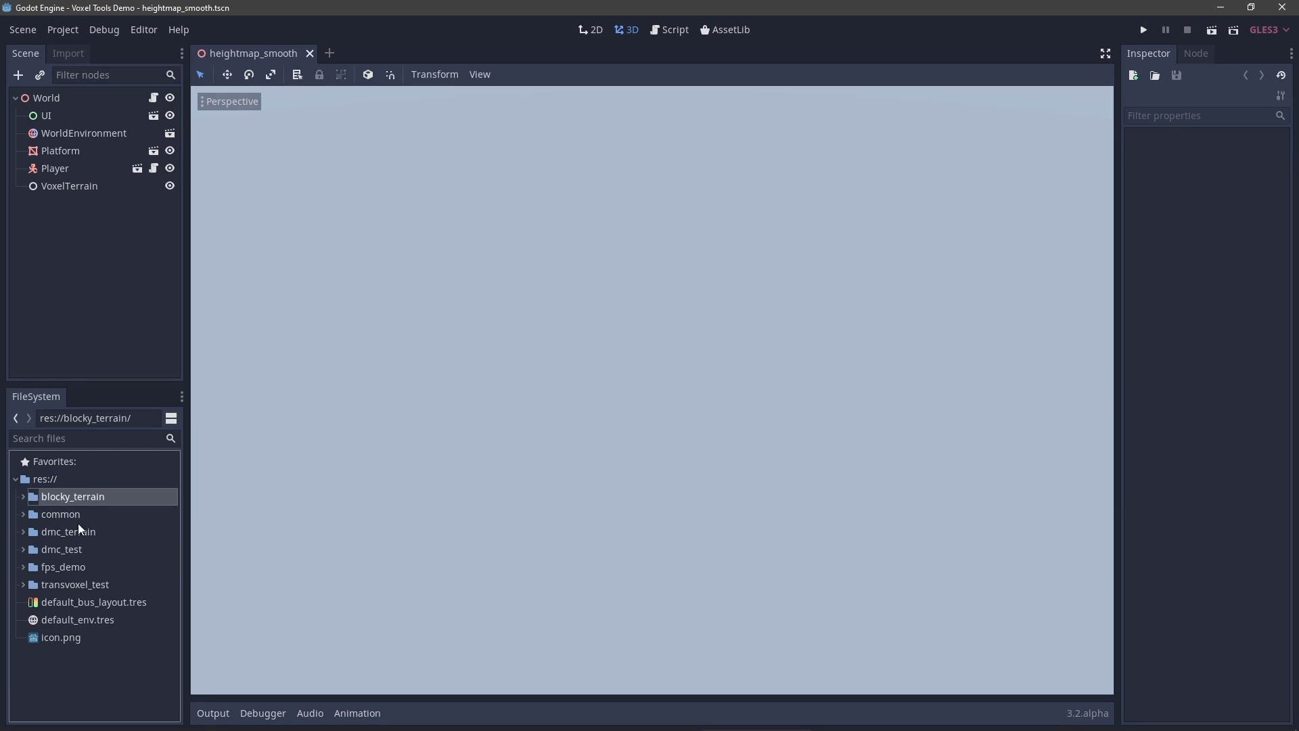
pyautogui.click(82, 537)
pyautogui.click(79, 551)
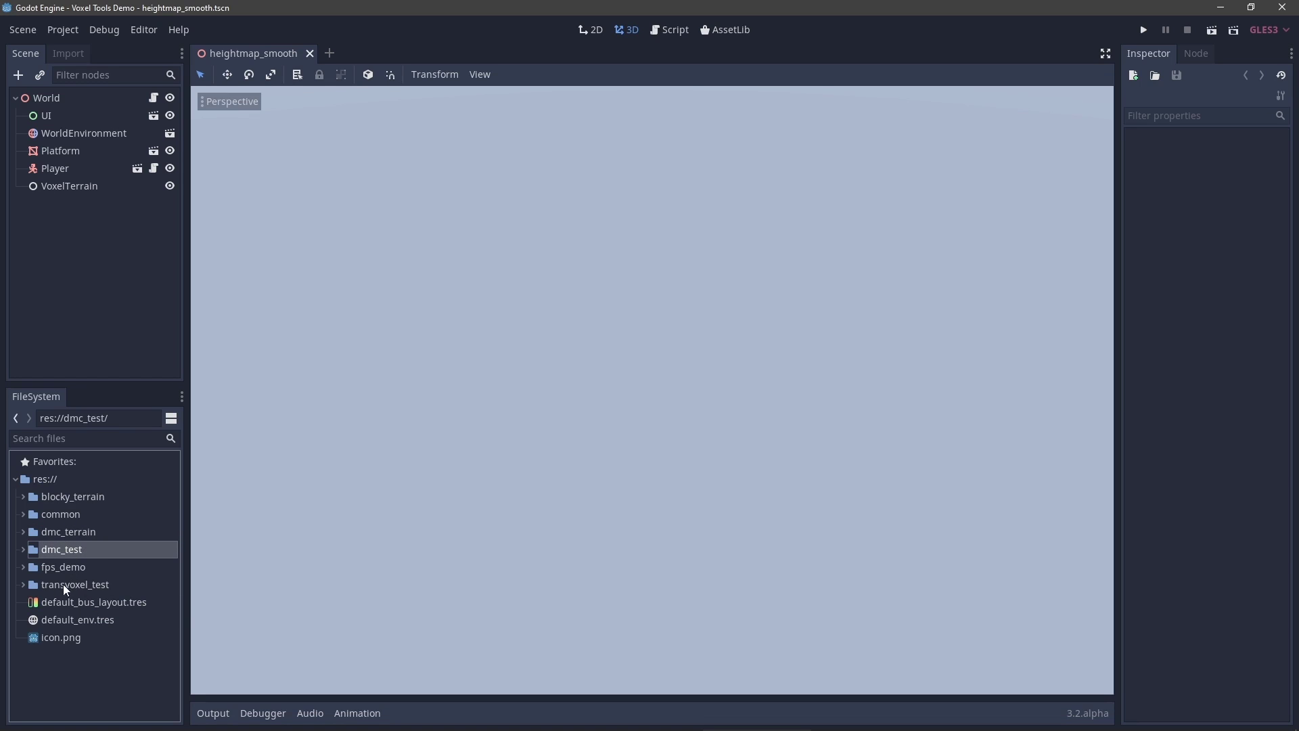
pyautogui.click(68, 586)
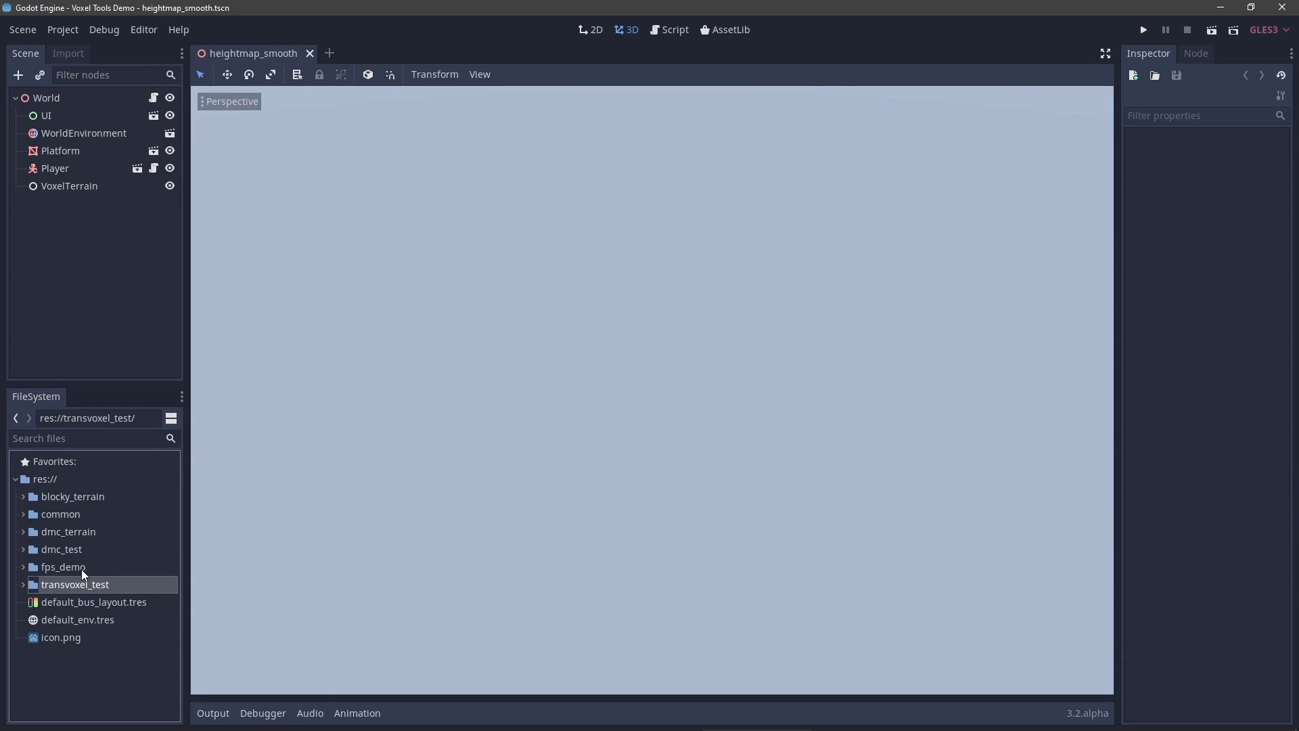
pyautogui.click(24, 494)
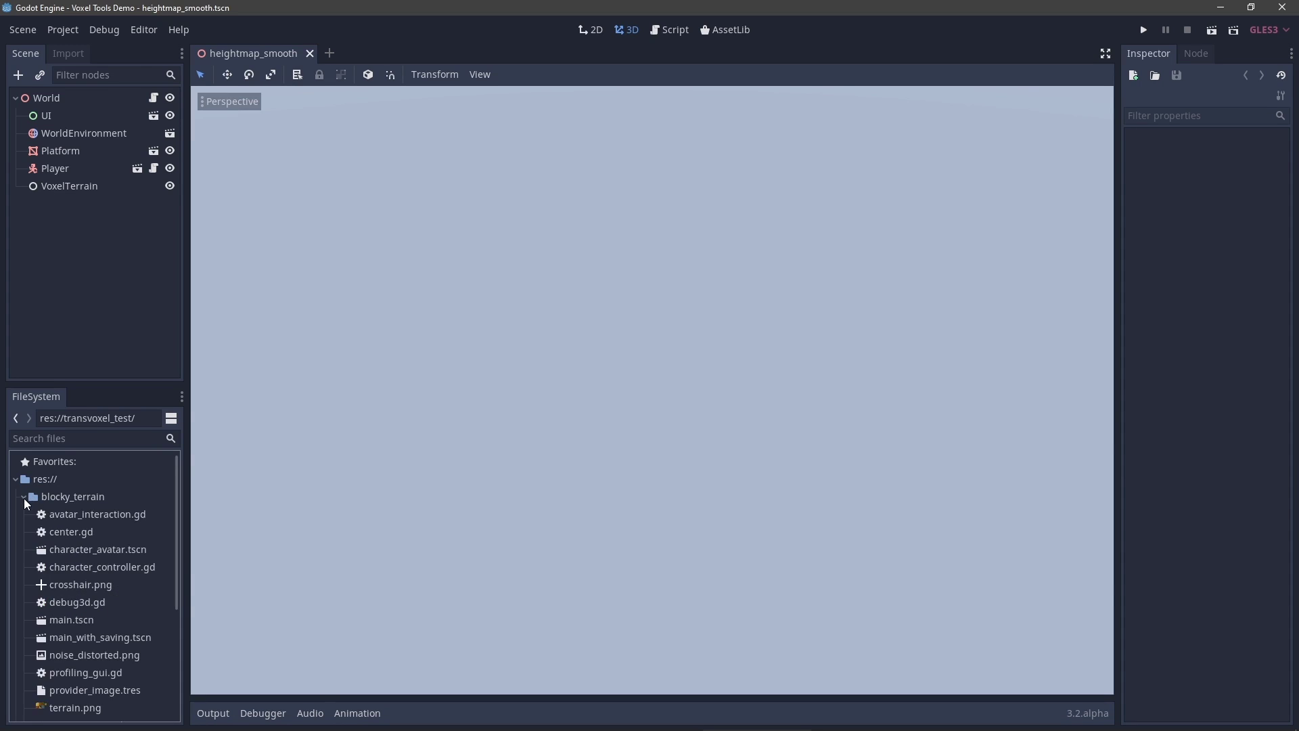
pyautogui.click(80, 624)
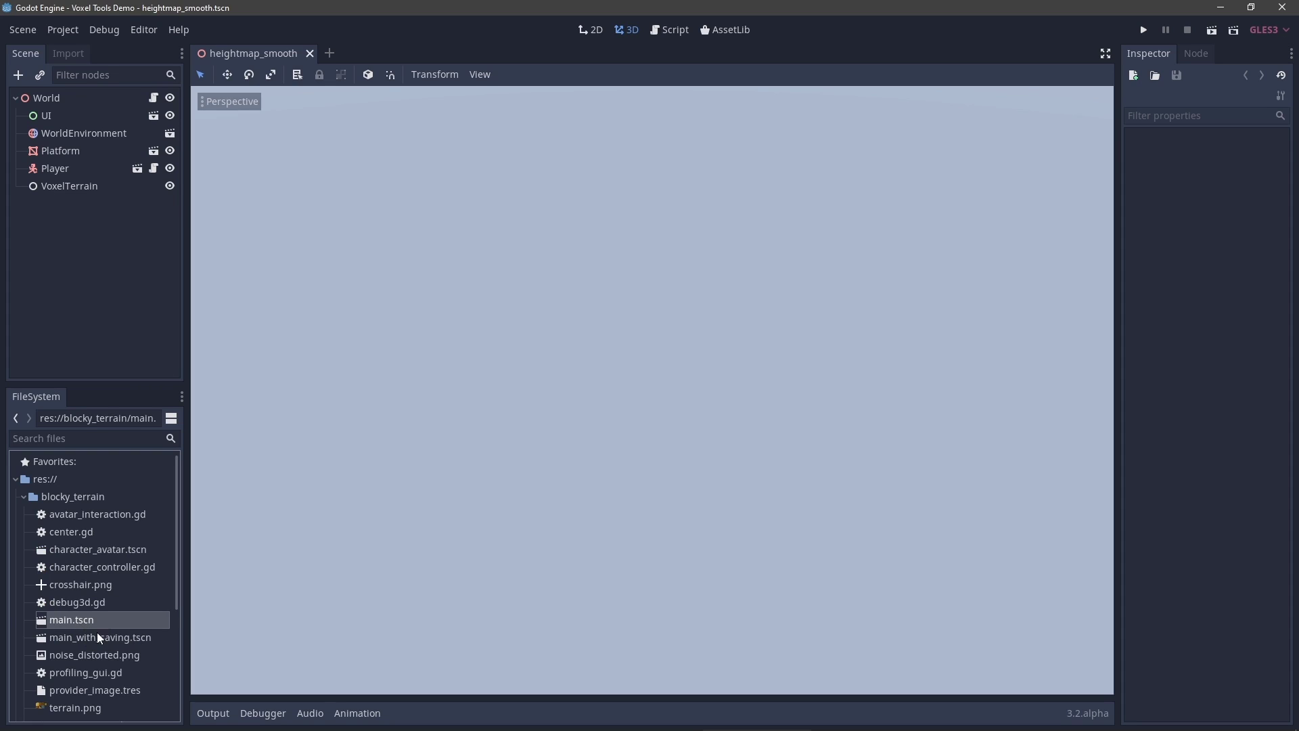
pyautogui.click(24, 498)
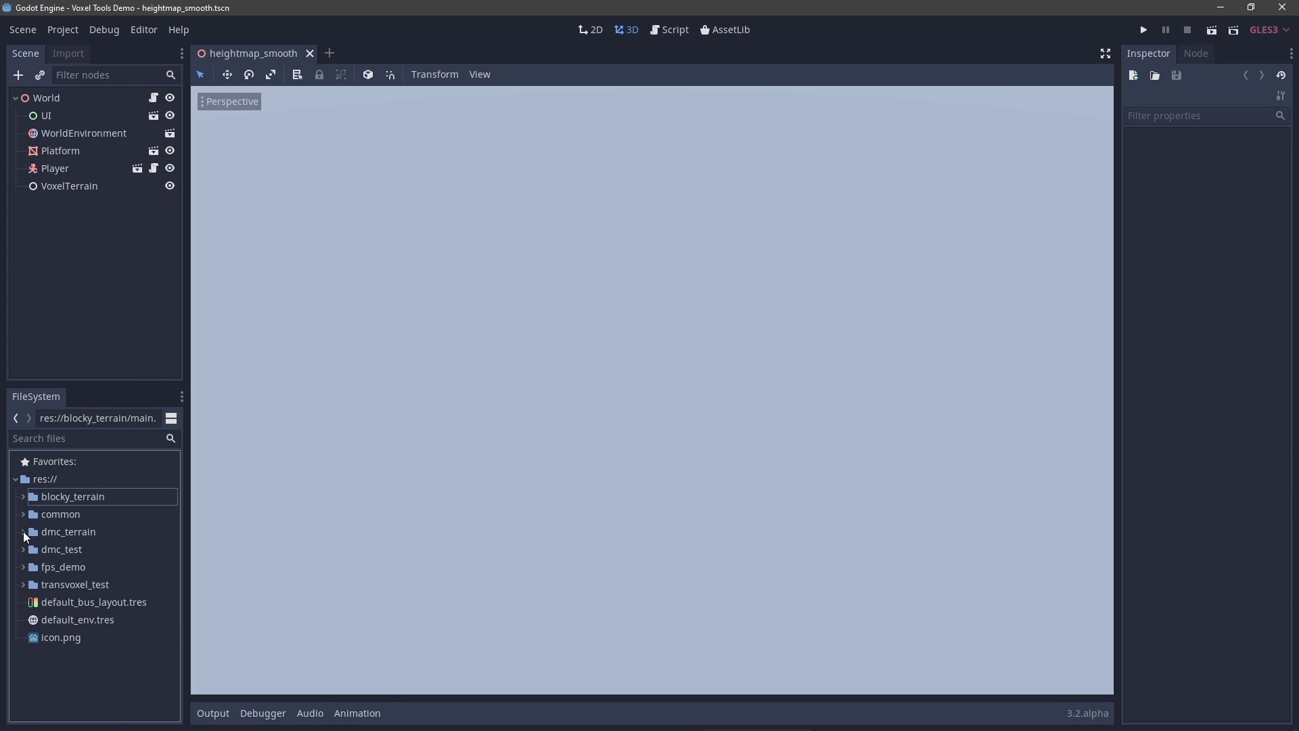
pyautogui.click(23, 532)
pyautogui.click(88, 676)
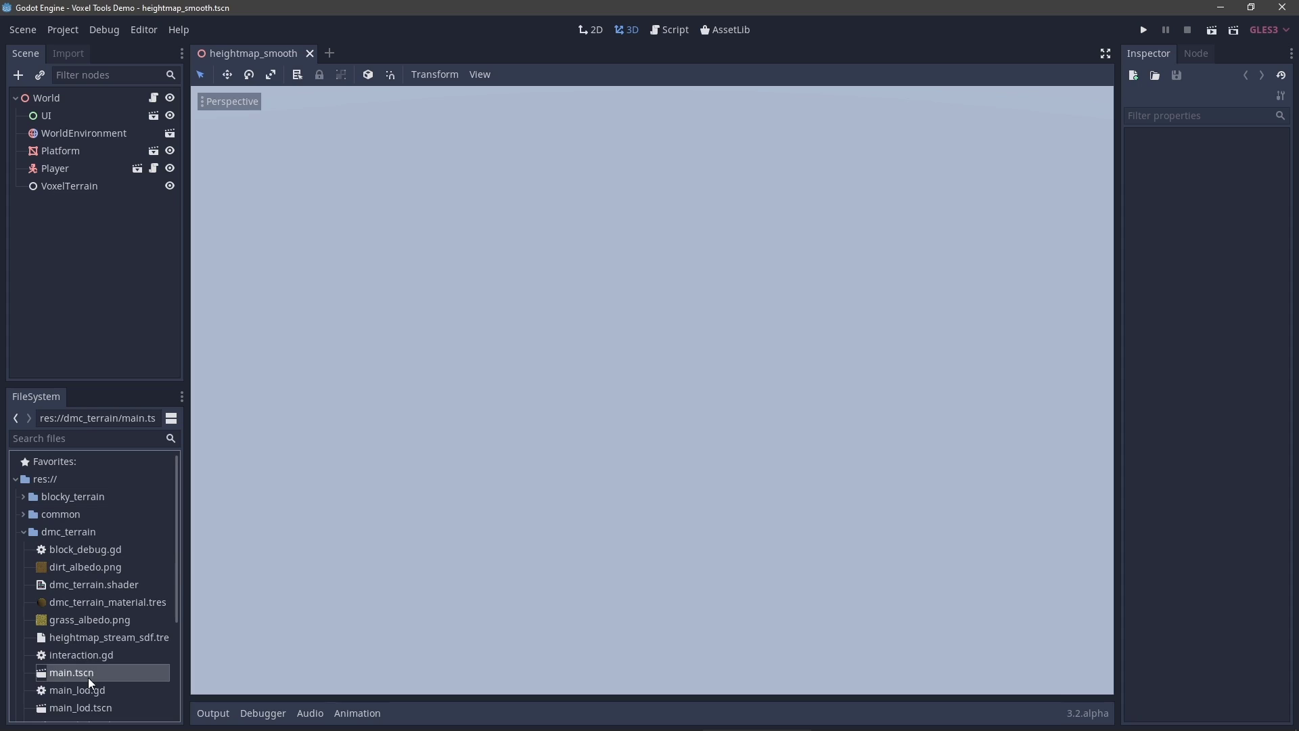
pyautogui.click(24, 532)
# Expand fps_demo and step through its scenes, ending on heightmap_smooth.tscn
pyautogui.click(50, 572)
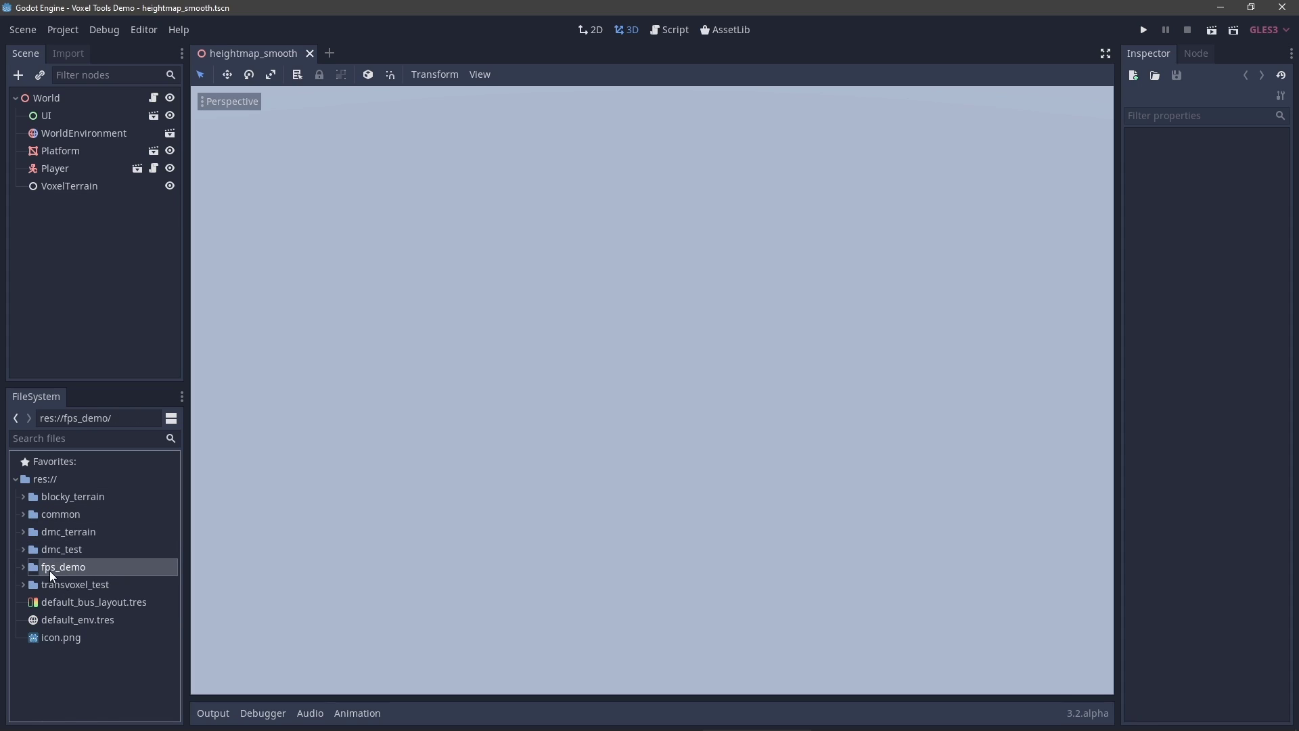
pyautogui.click(24, 567)
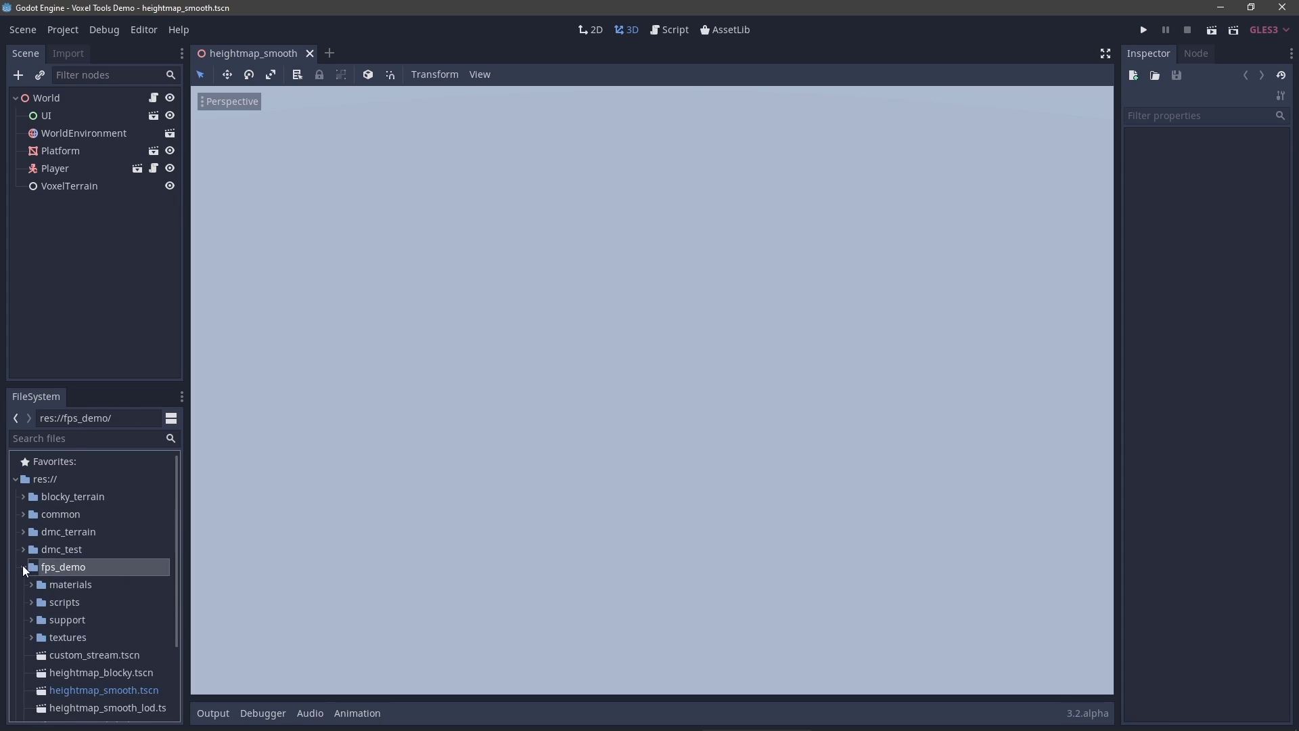
pyautogui.scroll(-3, 84, 606)
pyautogui.click(119, 566)
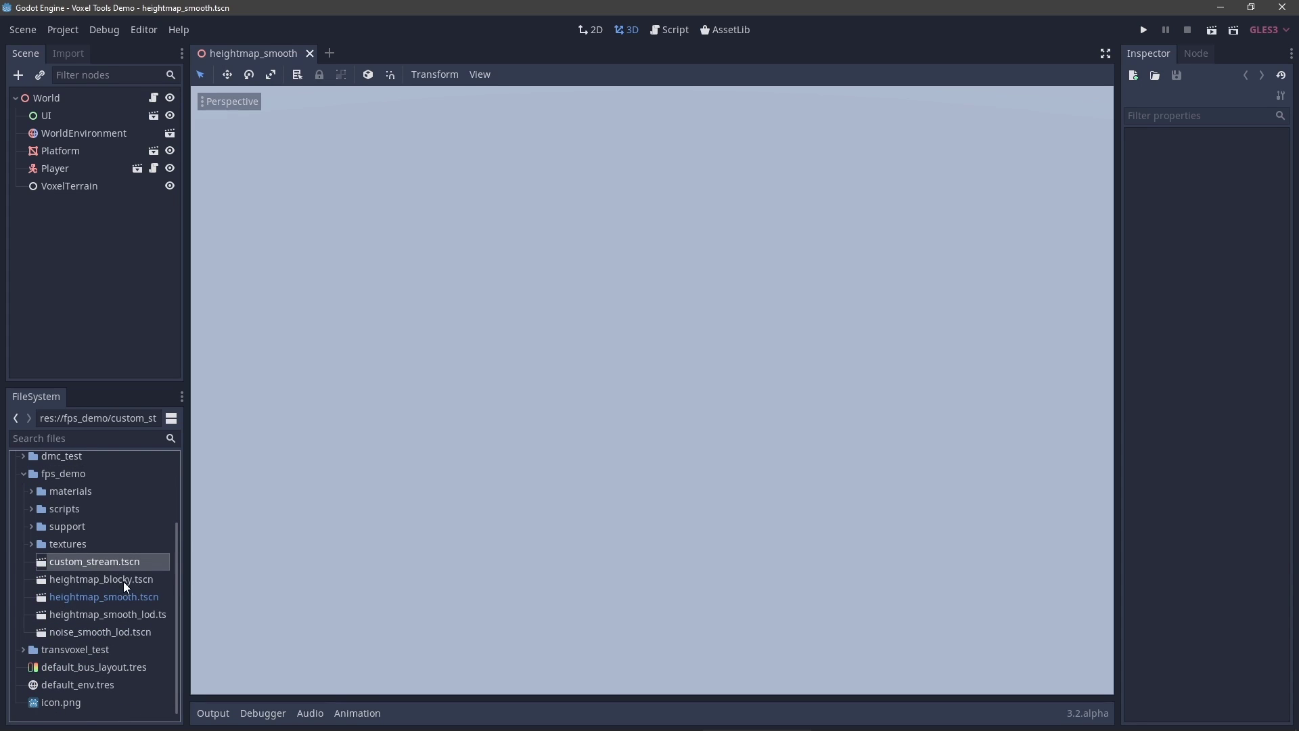
pyautogui.click(125, 581)
pyautogui.click(131, 598)
pyautogui.click(134, 616)
pyautogui.click(134, 632)
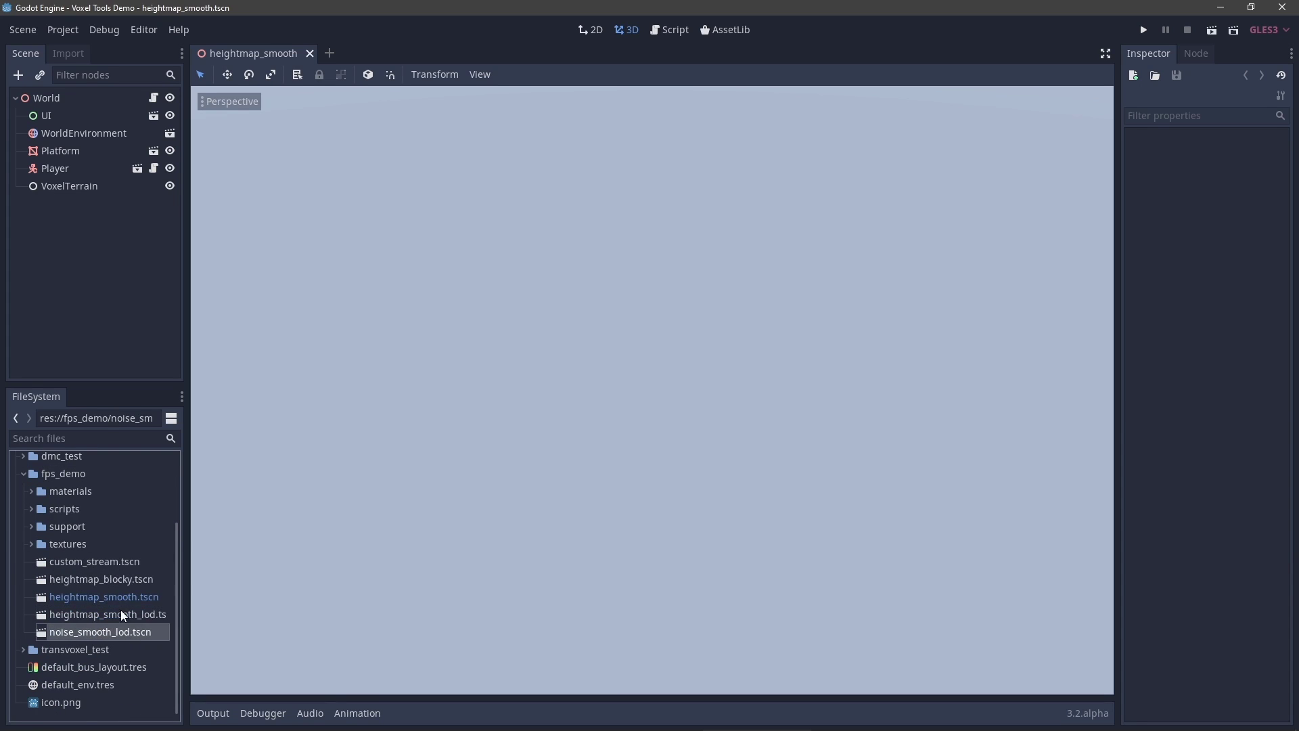
pyautogui.click(120, 599)
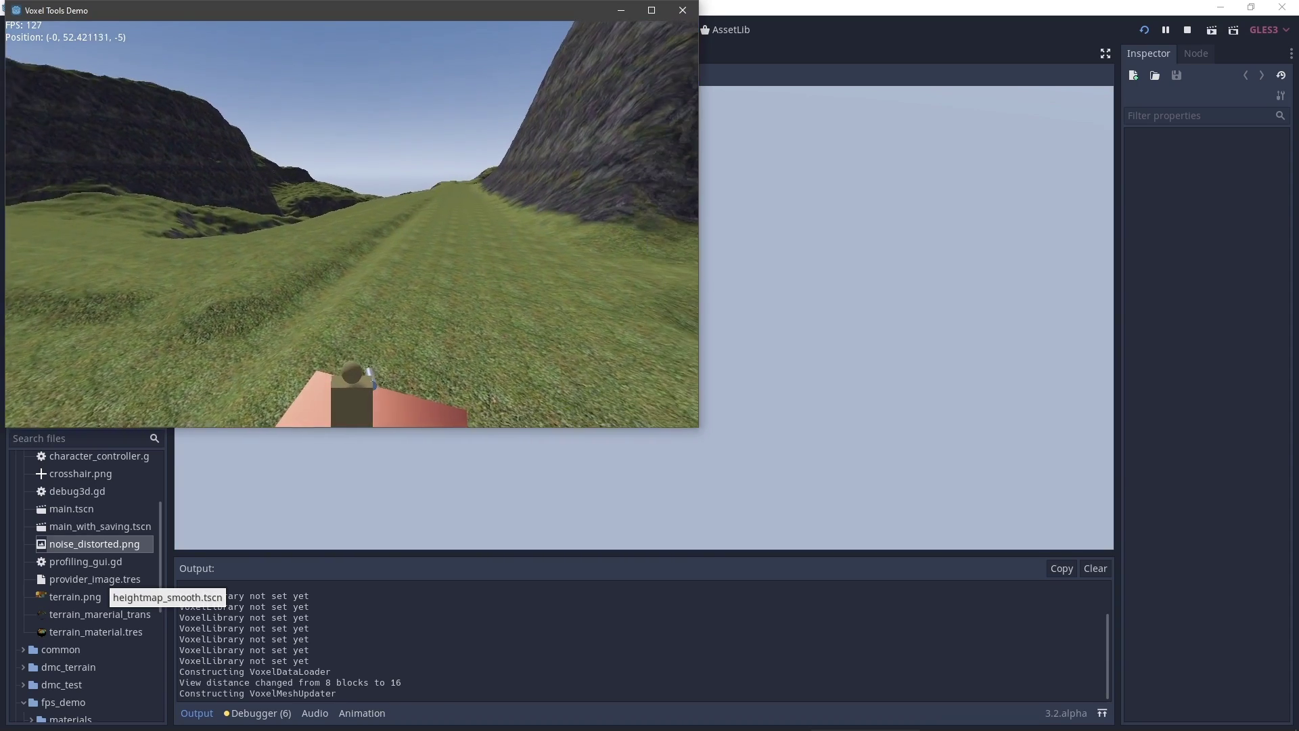
# Walk the character across the smooth terrain toward the red platform
pyautogui.press('w')
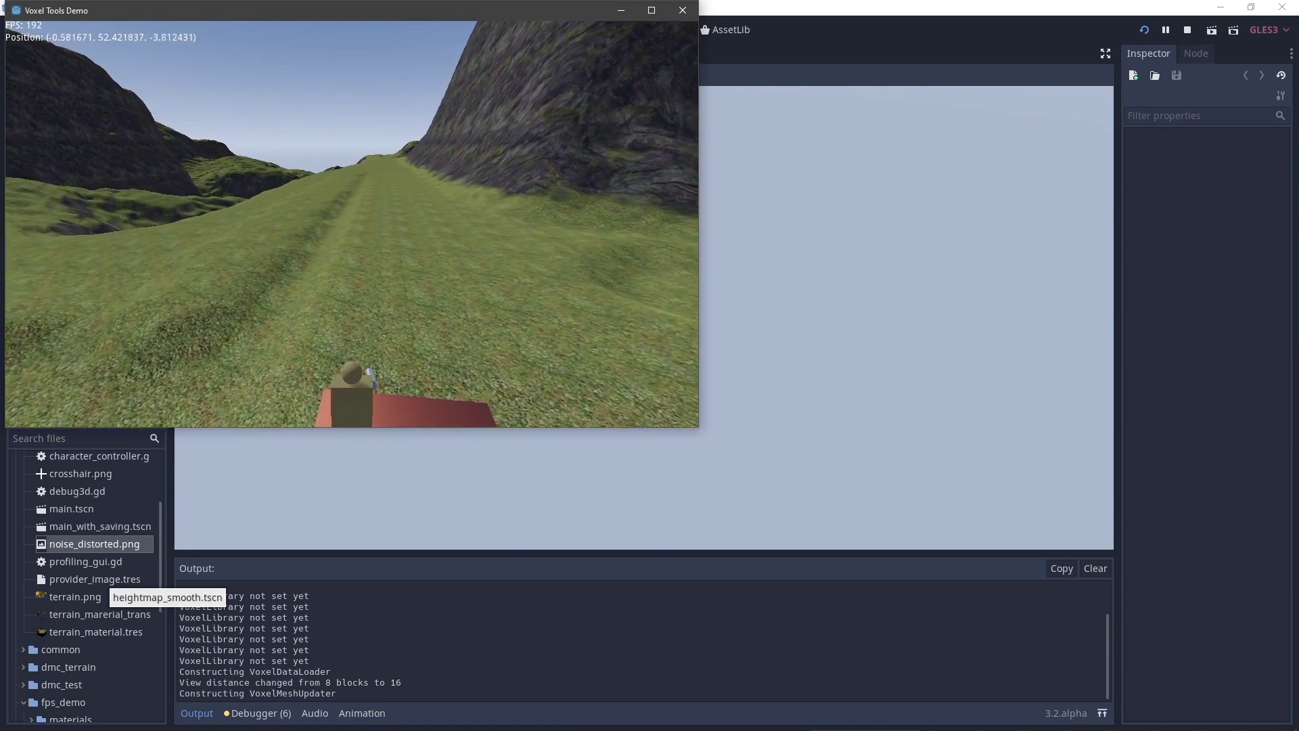
pyautogui.press('w')
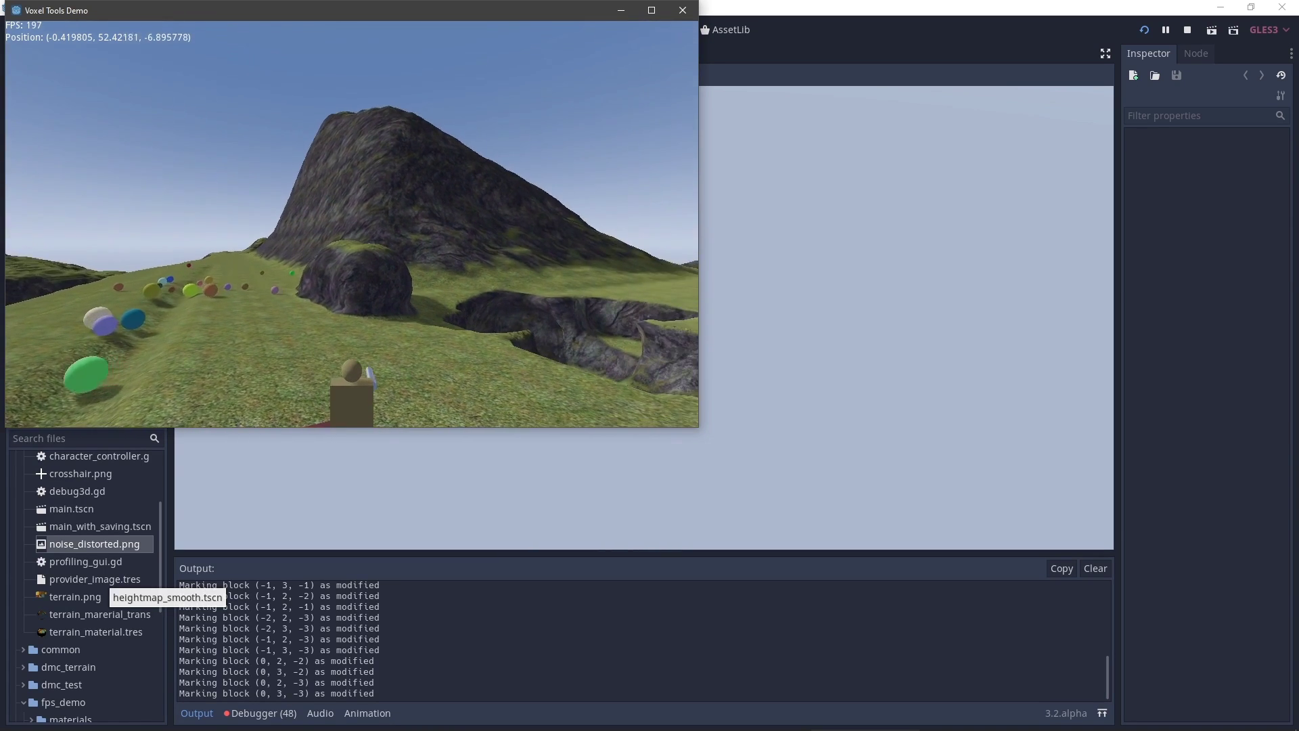
# Go full screen, climb out of the crater, and hide the wireframe overlay with Tab
pyautogui.press('F11')
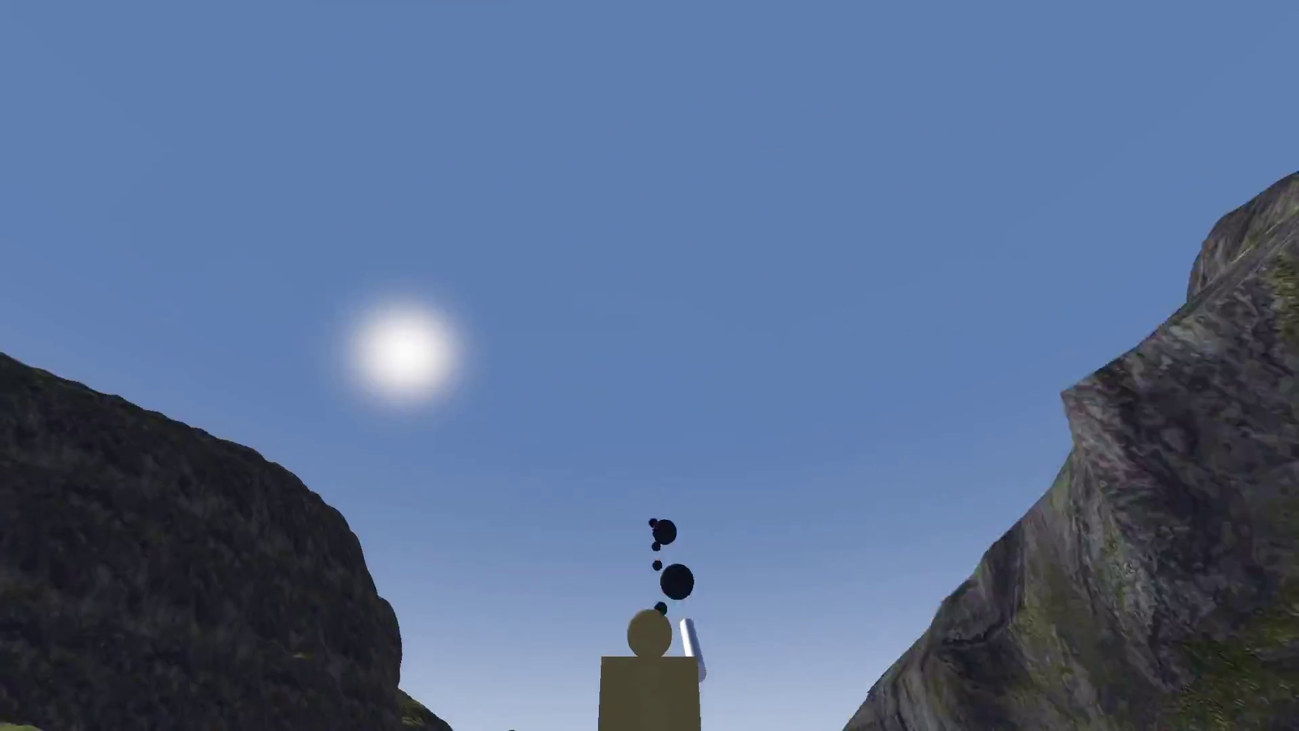
pyautogui.press('w')
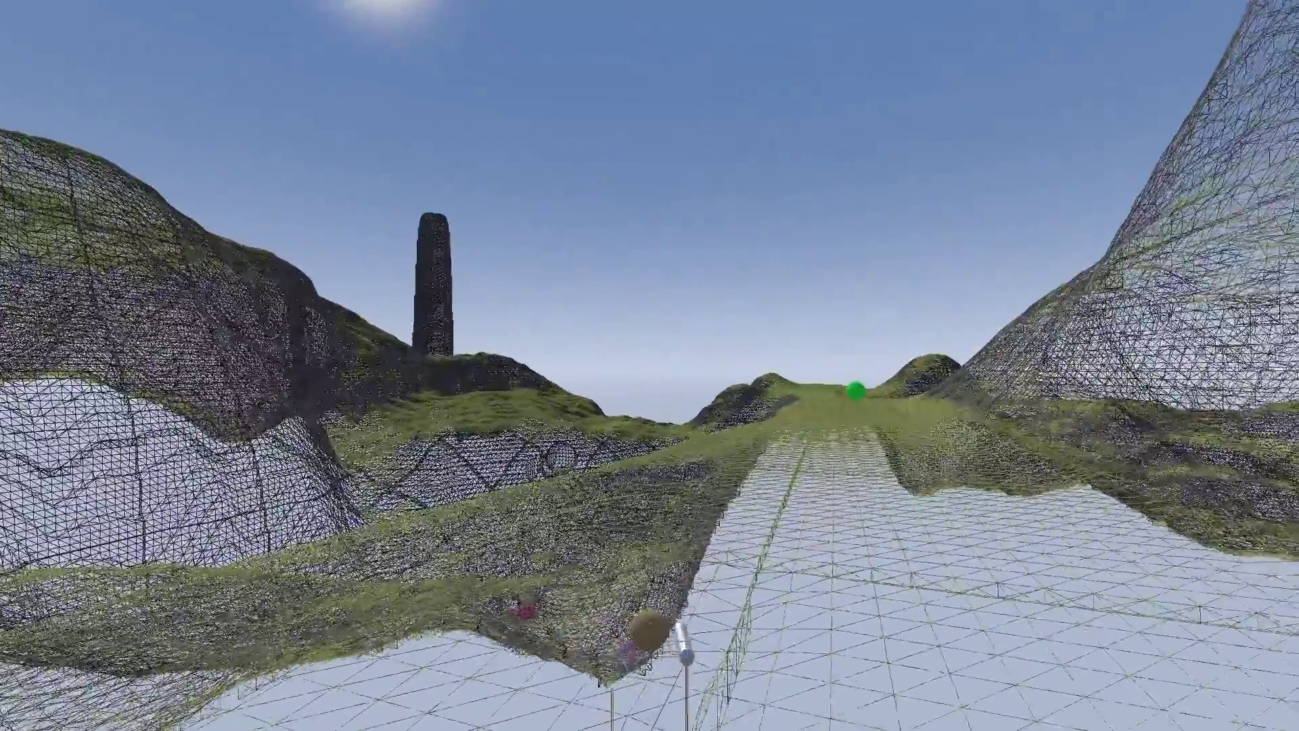
pyautogui.press('Tab')
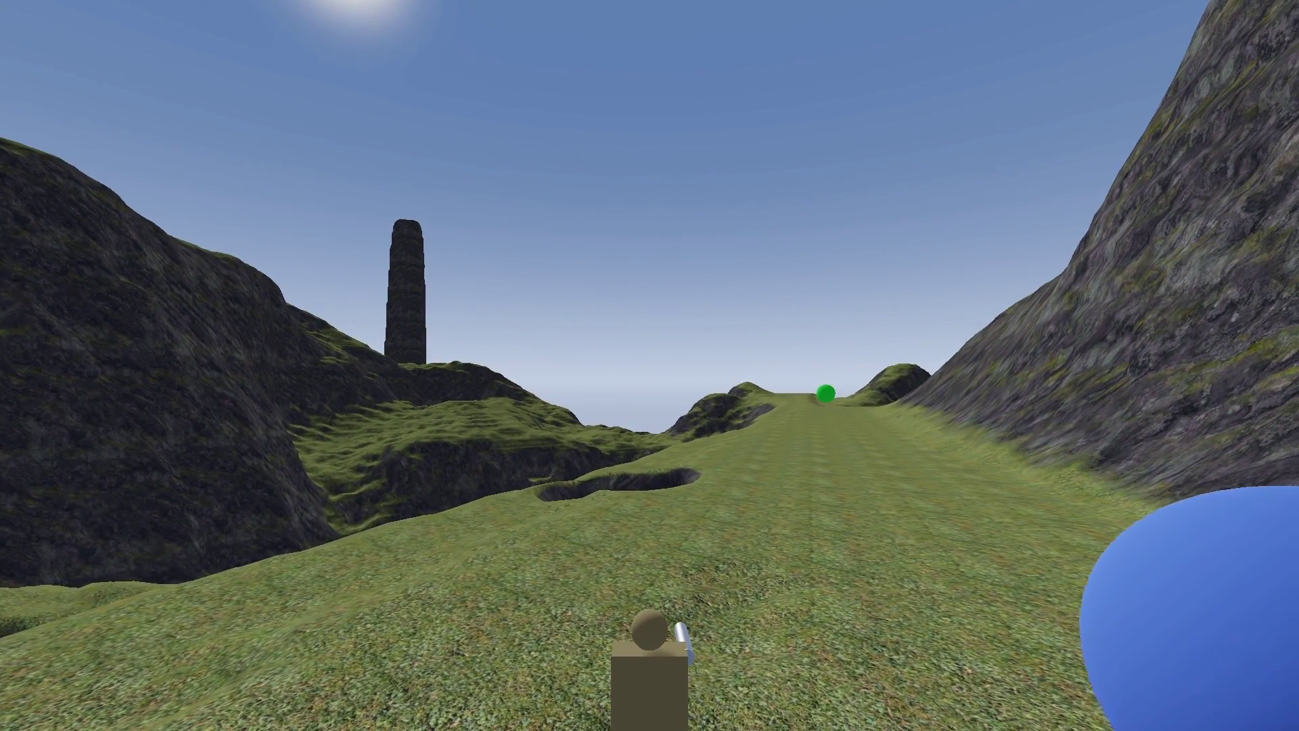
pyautogui.press('w')
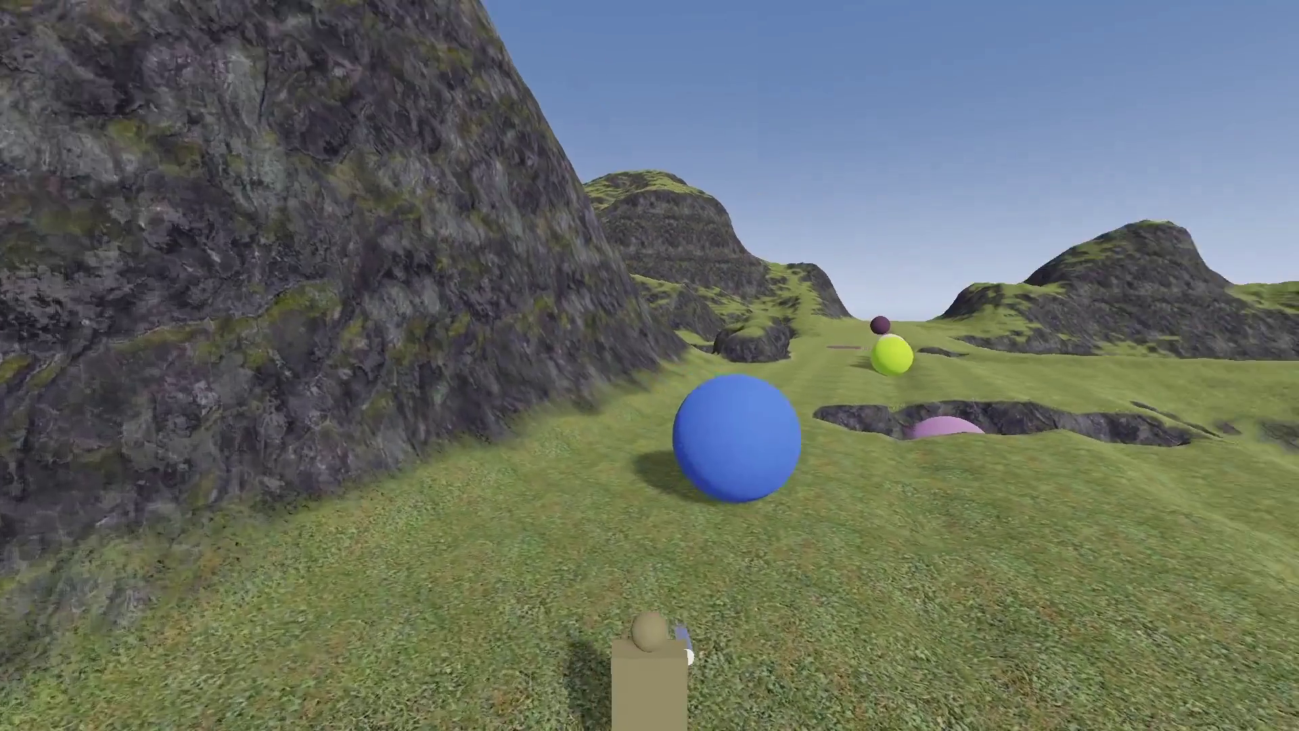
# Stop the game and run the heightmap_blocky scene full screen
pyautogui.press('F8')
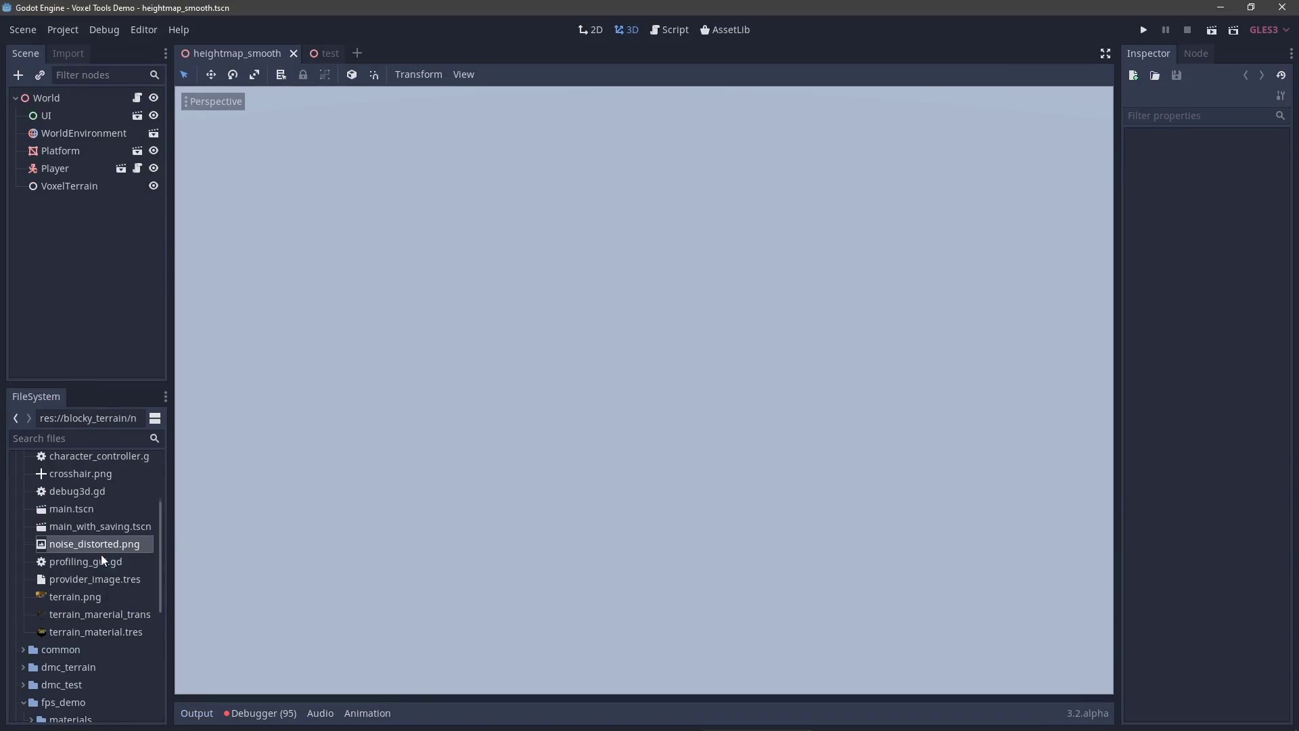
pyautogui.scroll(3, 102, 560)
pyautogui.click(23, 498)
pyautogui.scroll(-3, 73, 630)
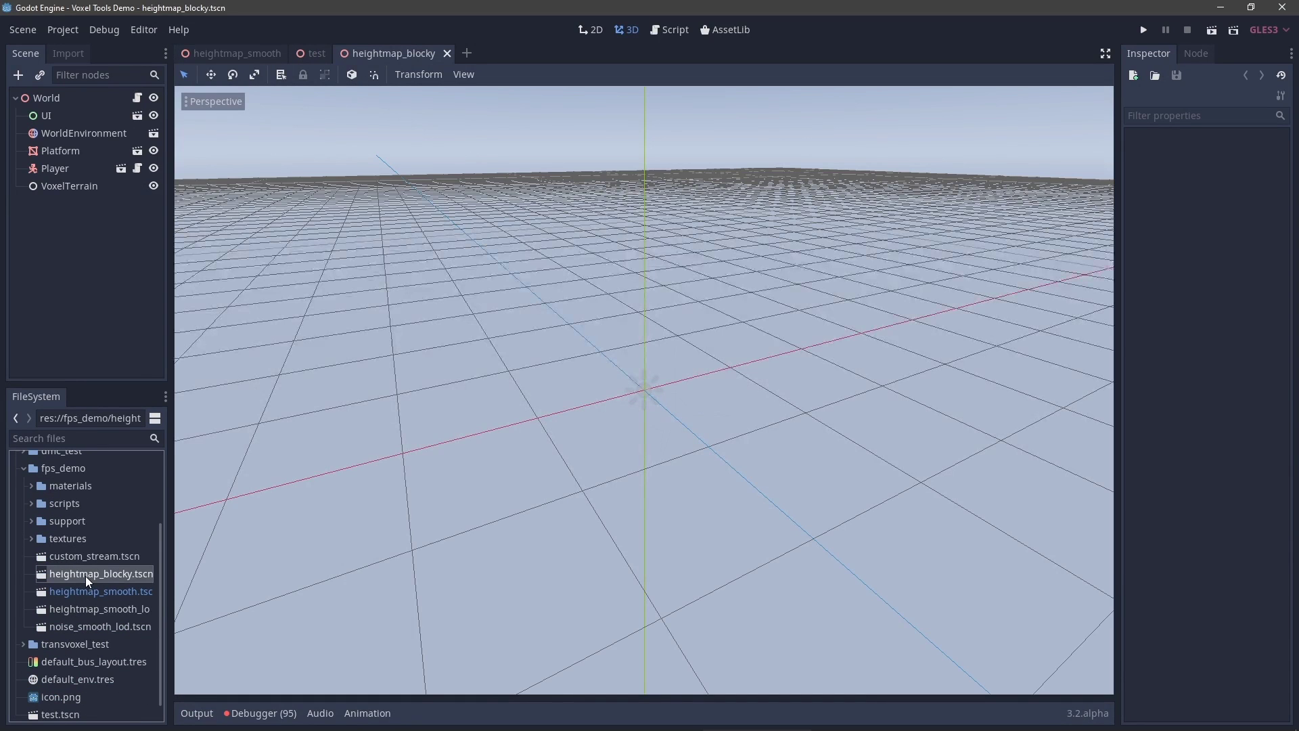
pyautogui.press('F6')
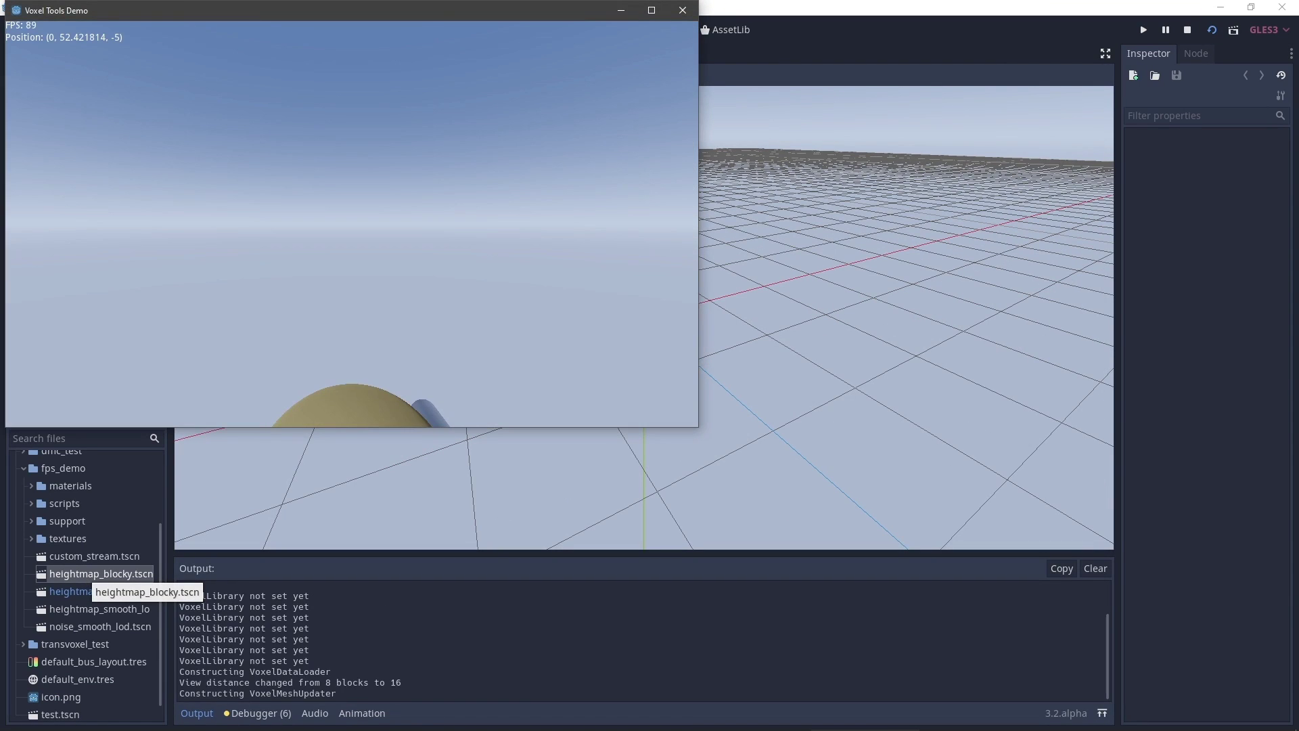
pyautogui.press('F11')
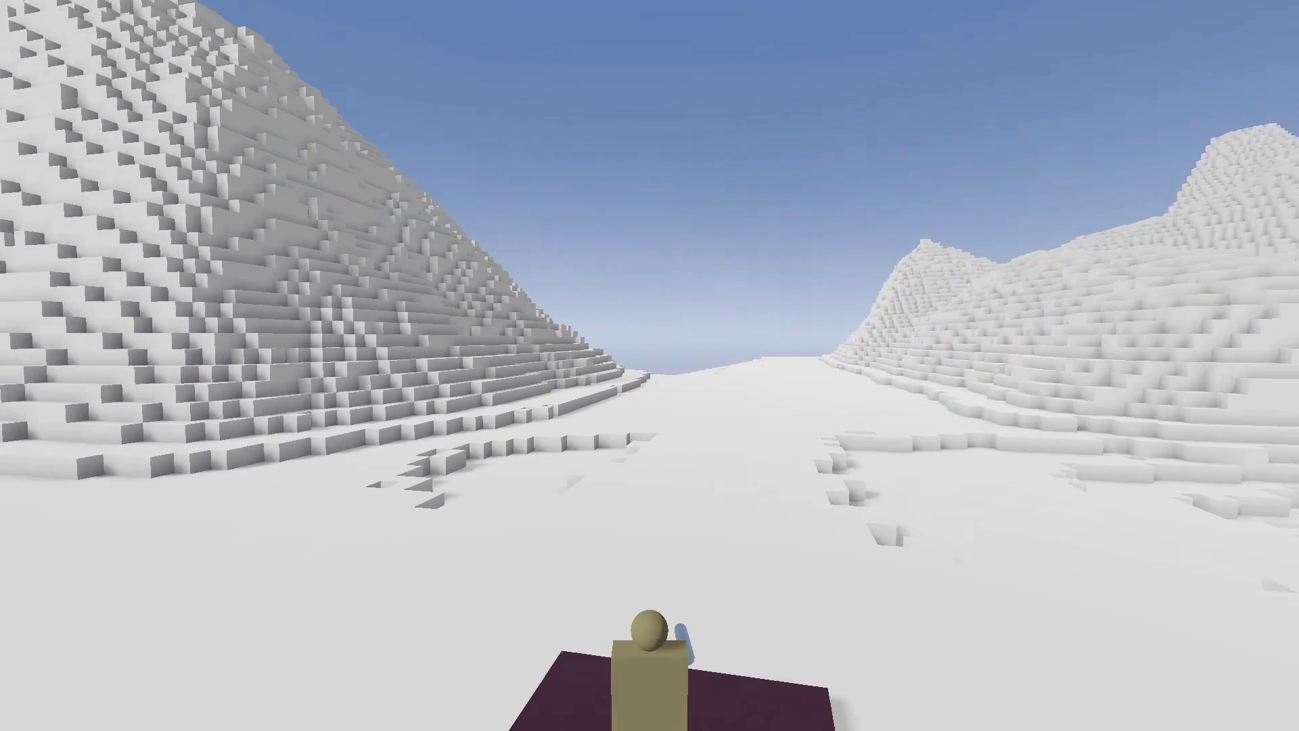
# Walk along the blocky valley, through a hillside cave, and stop the game
pyautogui.click(132, 387)
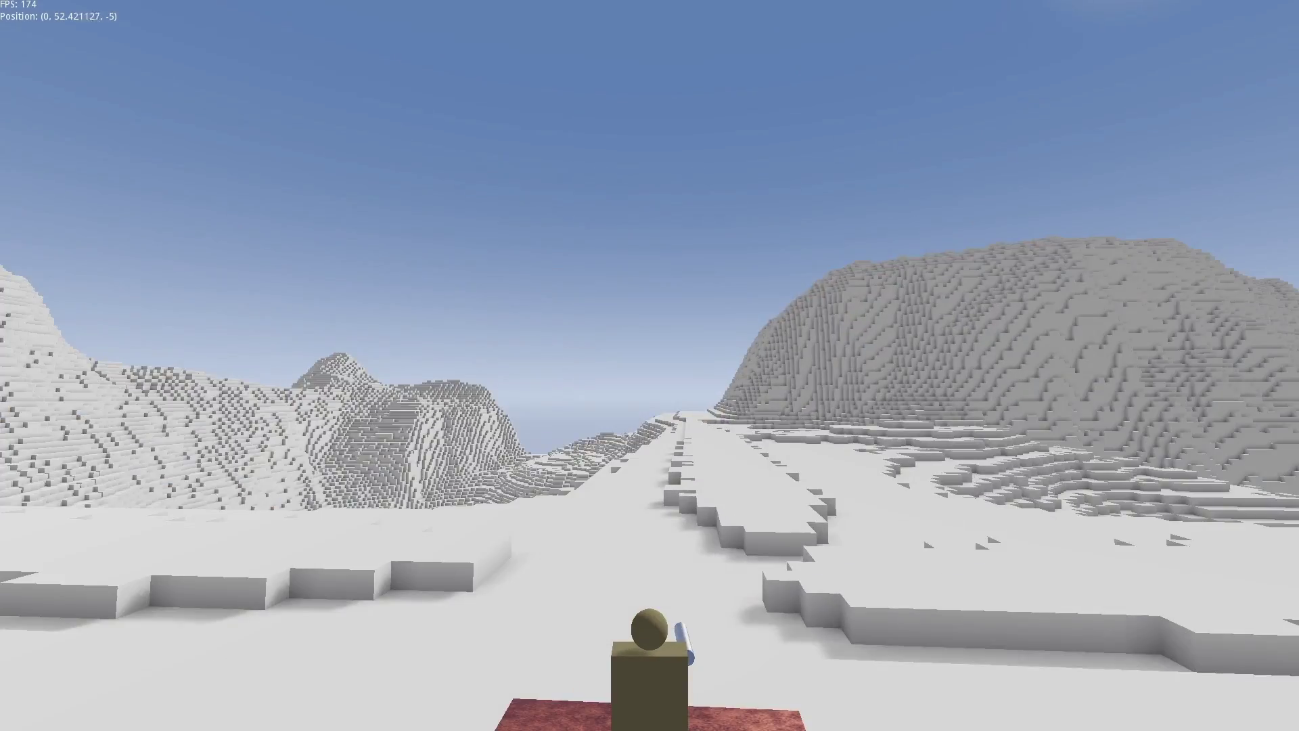
pyautogui.press('w')
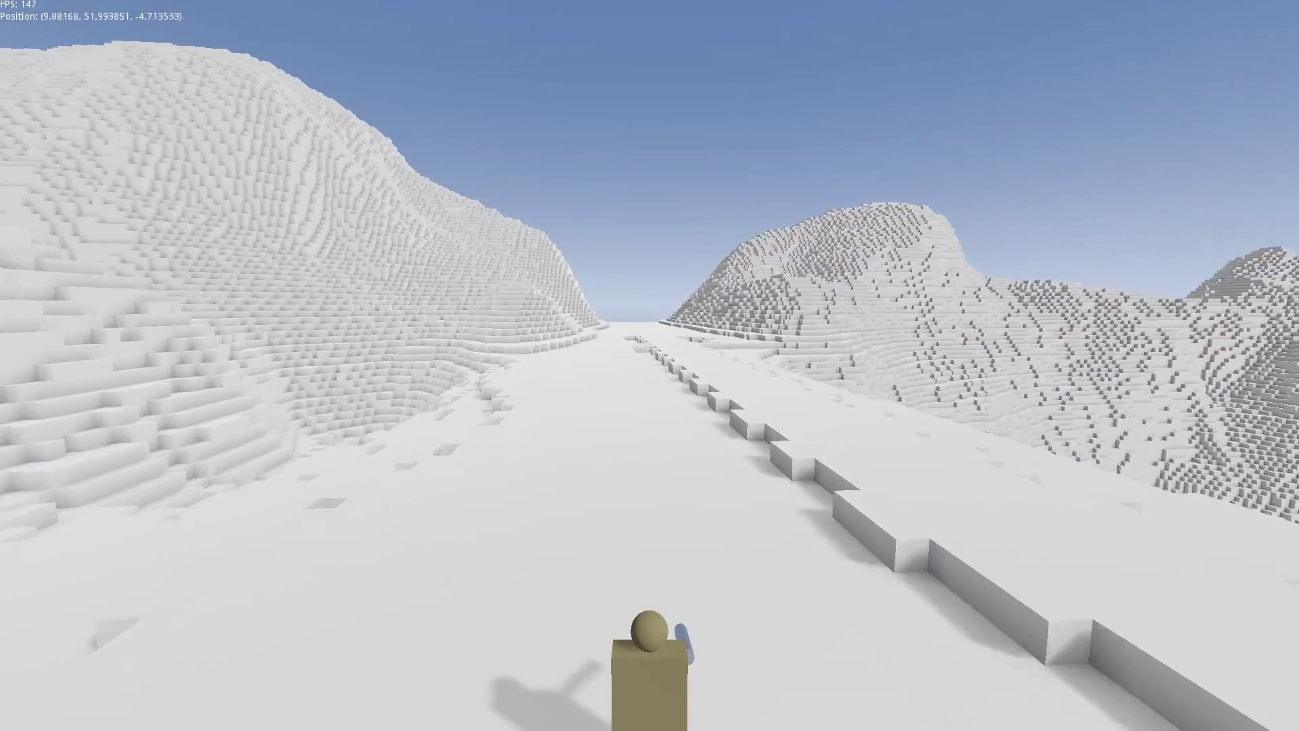
pyautogui.press('w')
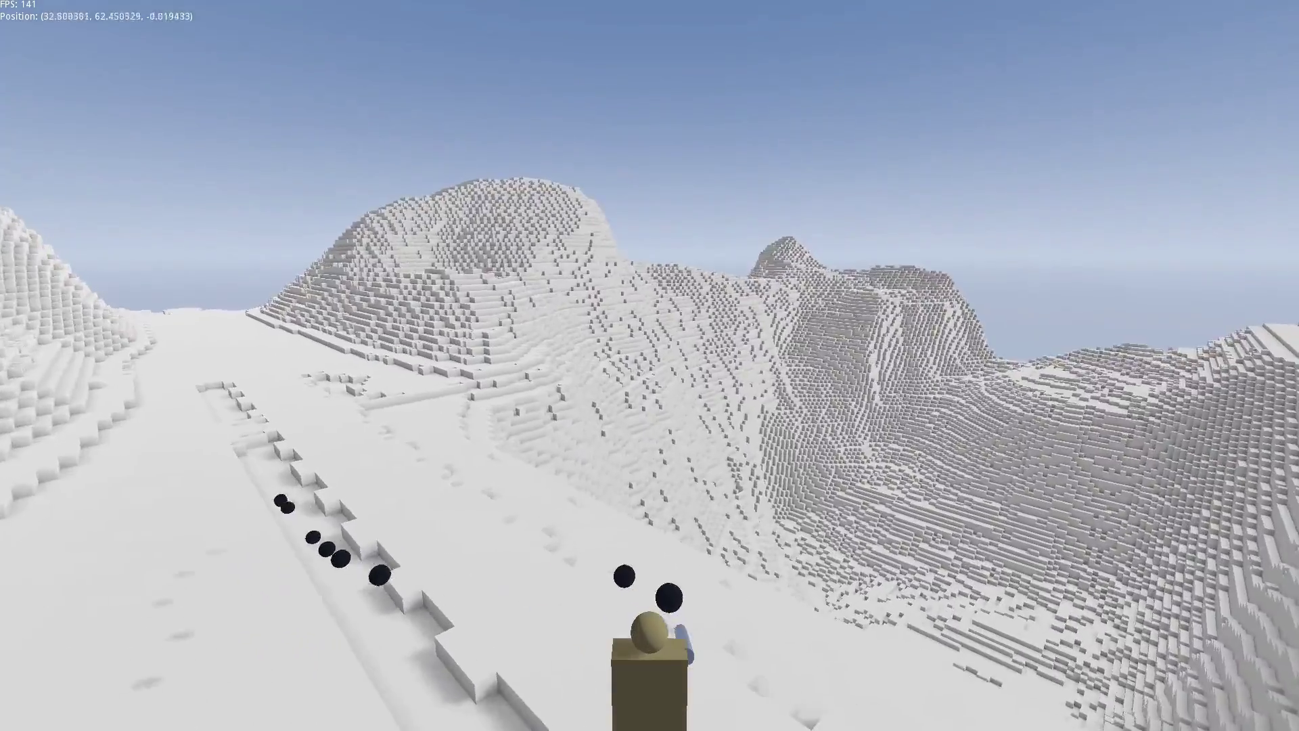
pyautogui.press('w')
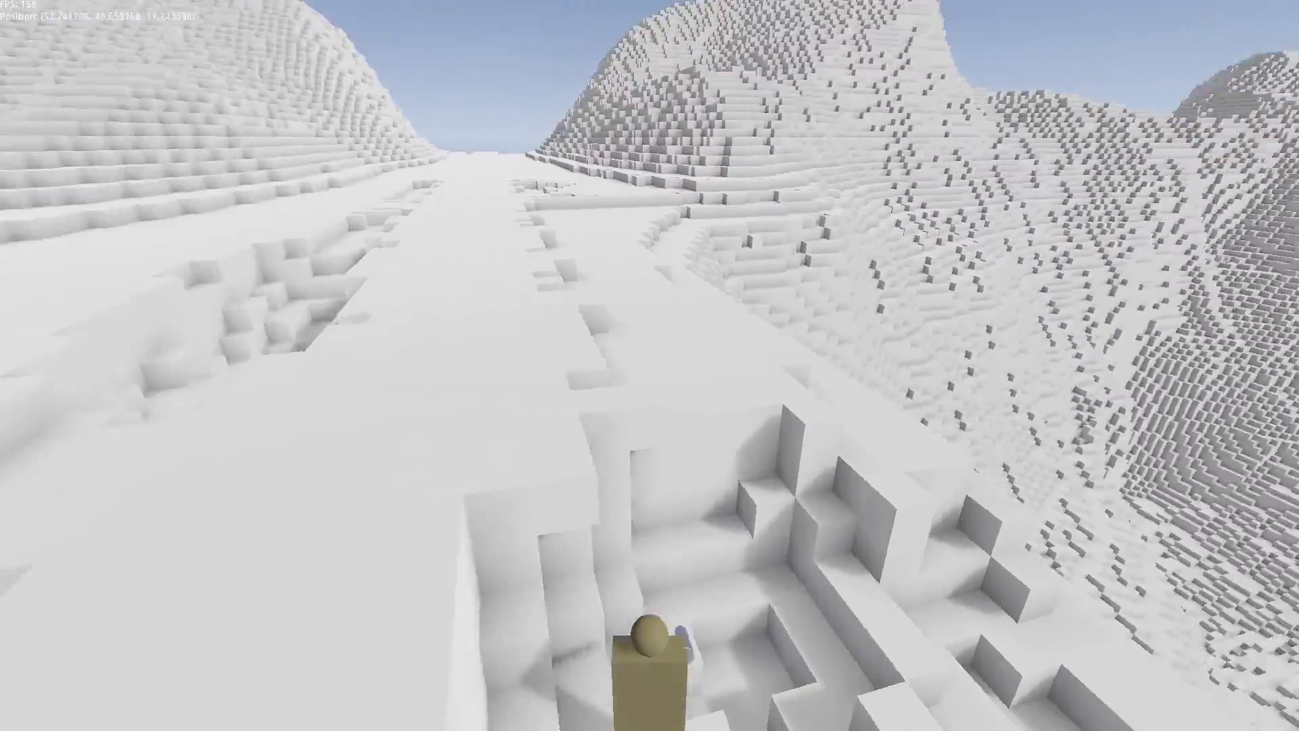
pyautogui.press('w')
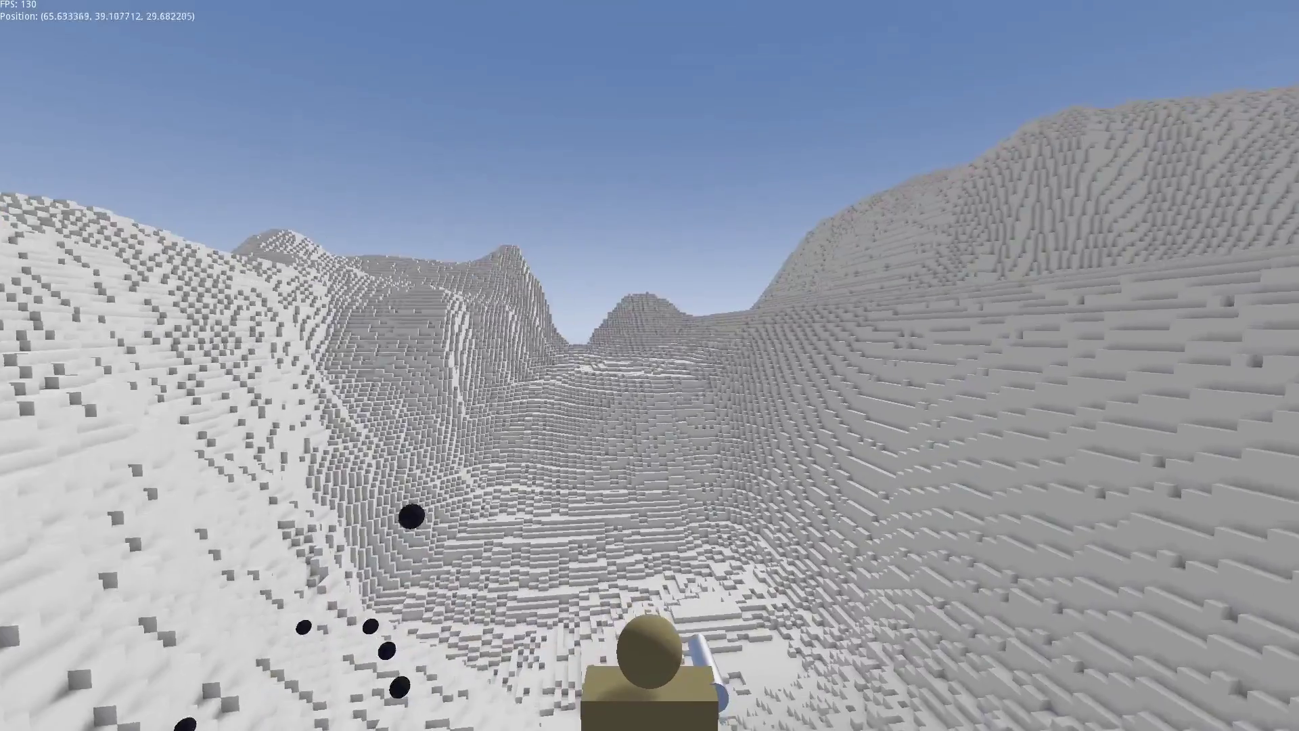
pyautogui.press('w')
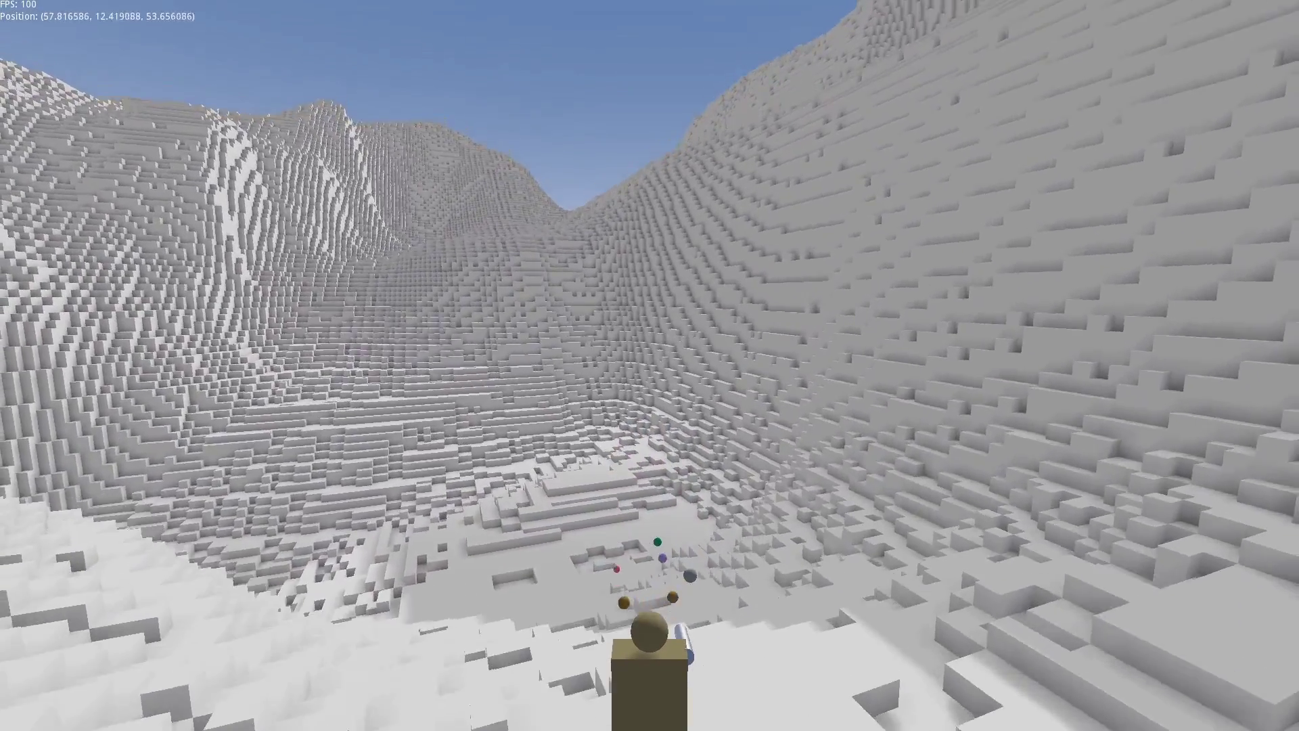
pyautogui.press('F8')
pyautogui.click(87, 609)
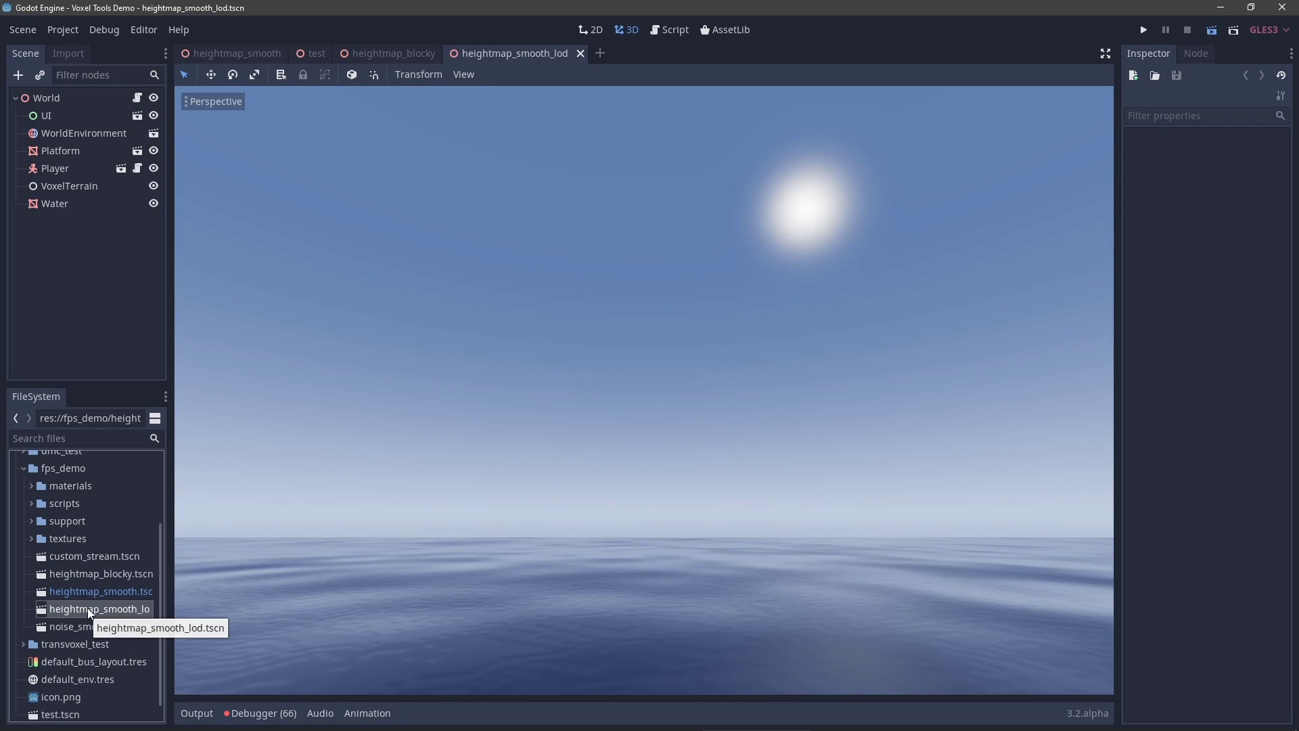
# Run heightmap_smooth_lod full screen, walk down to the lake shore and back uphill
pyautogui.press('F6')
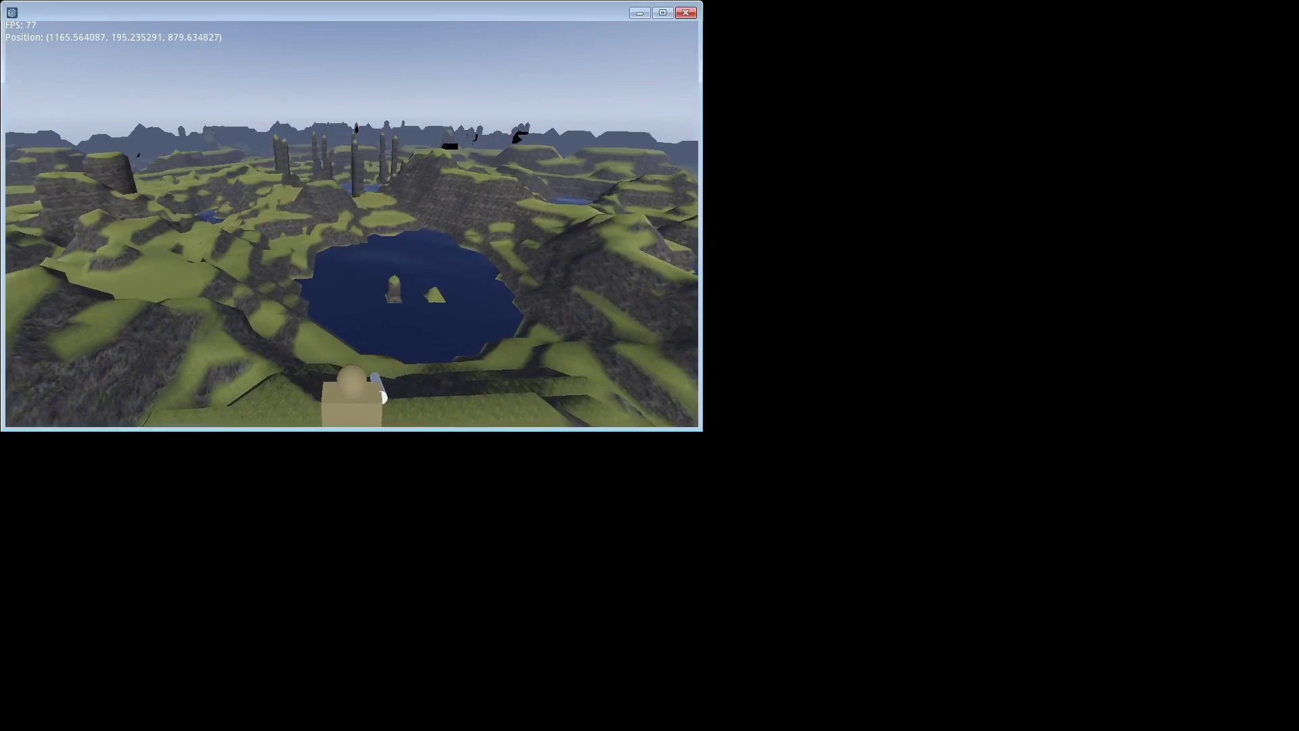
pyautogui.press('F11')
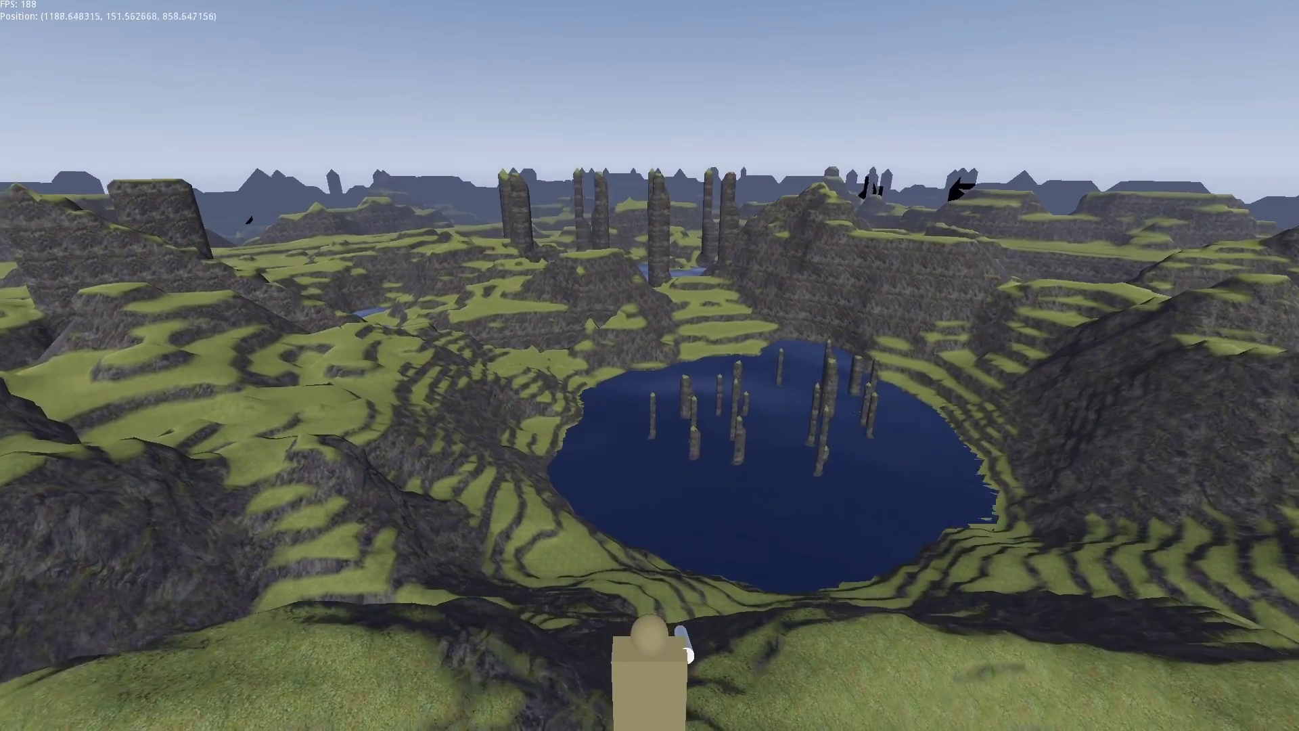
pyautogui.press('w')
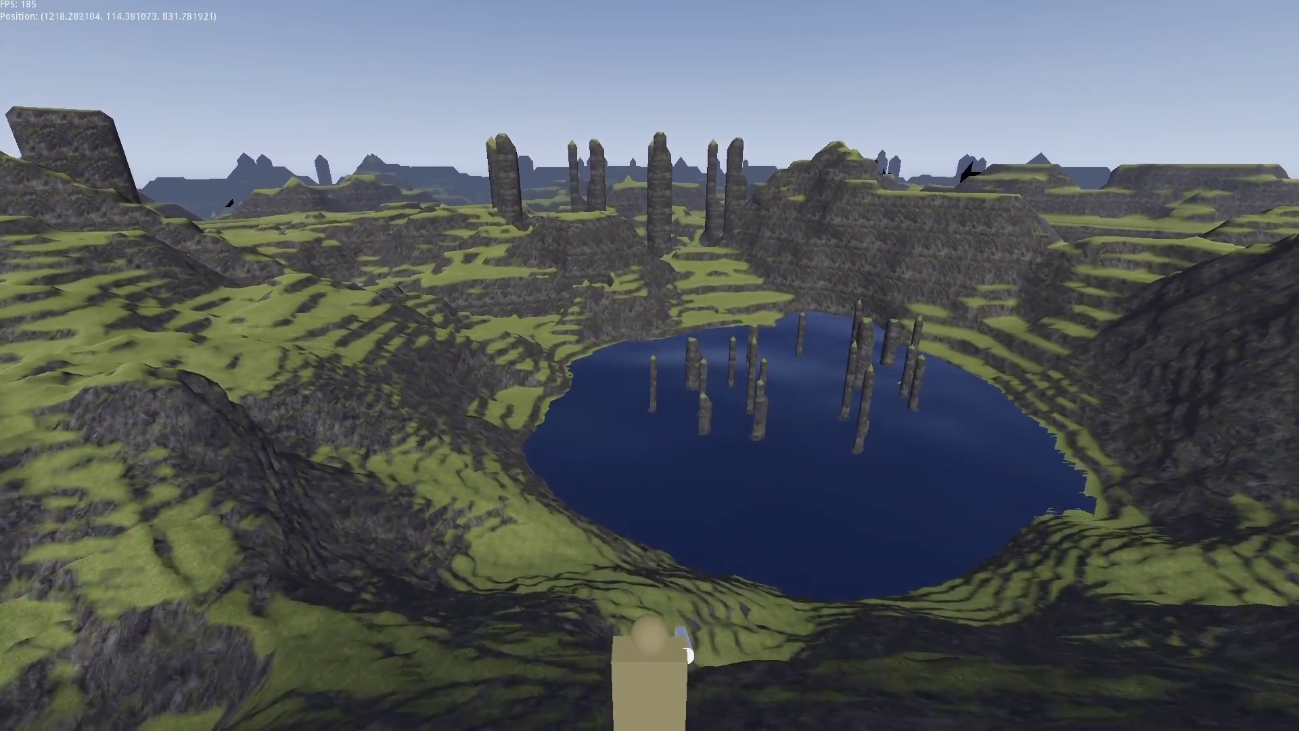
pyautogui.press('w')
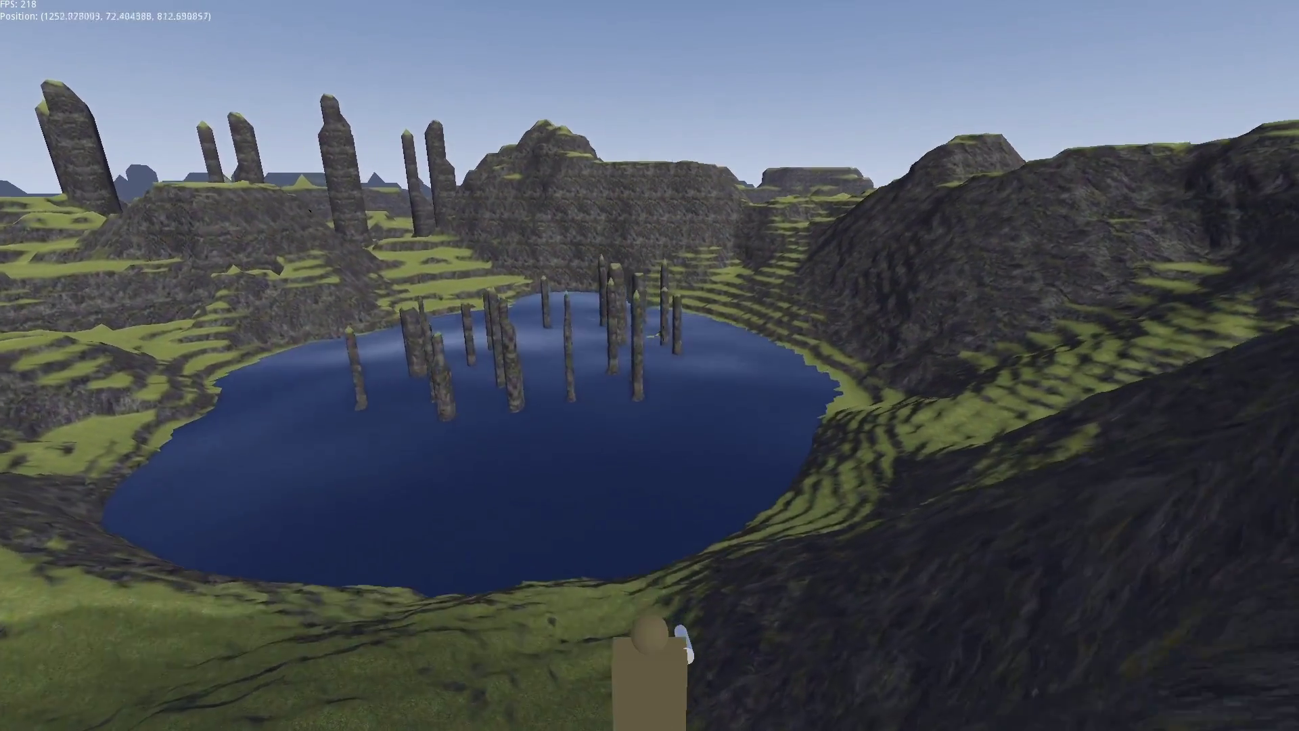
pyautogui.press('w')
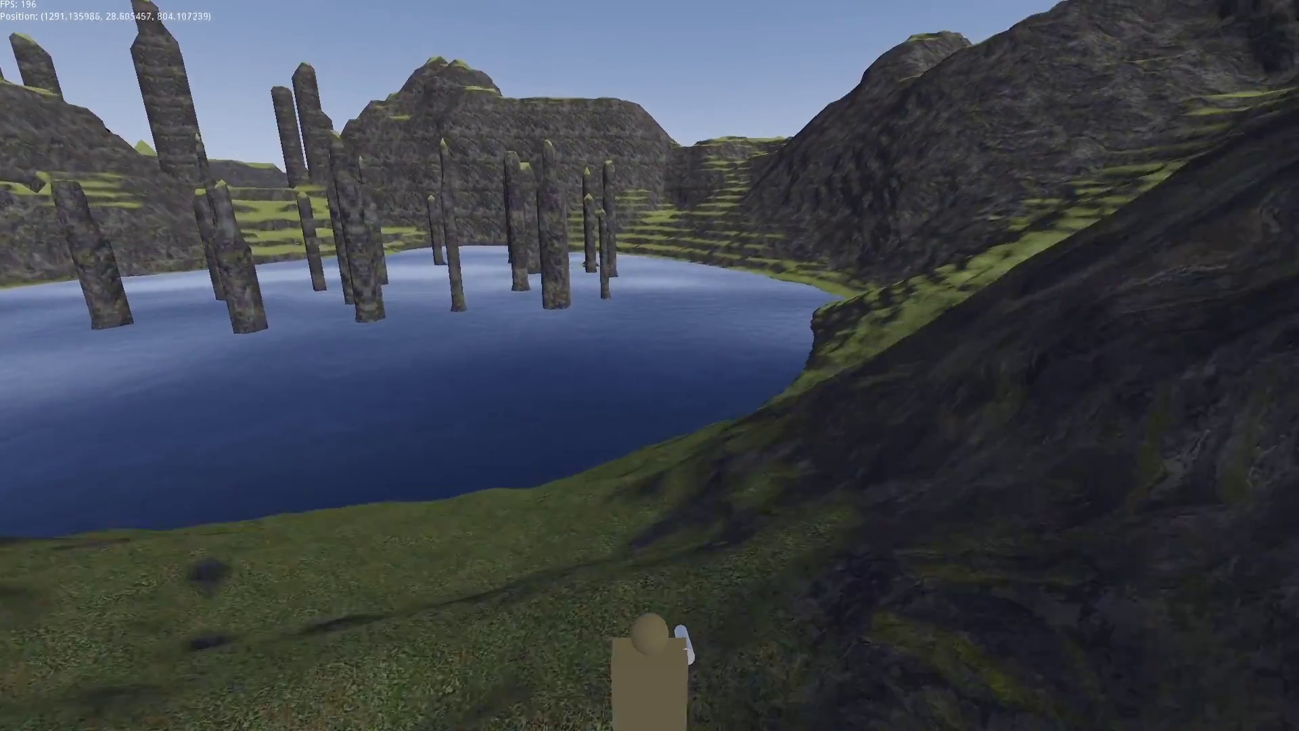
pyautogui.press('w')
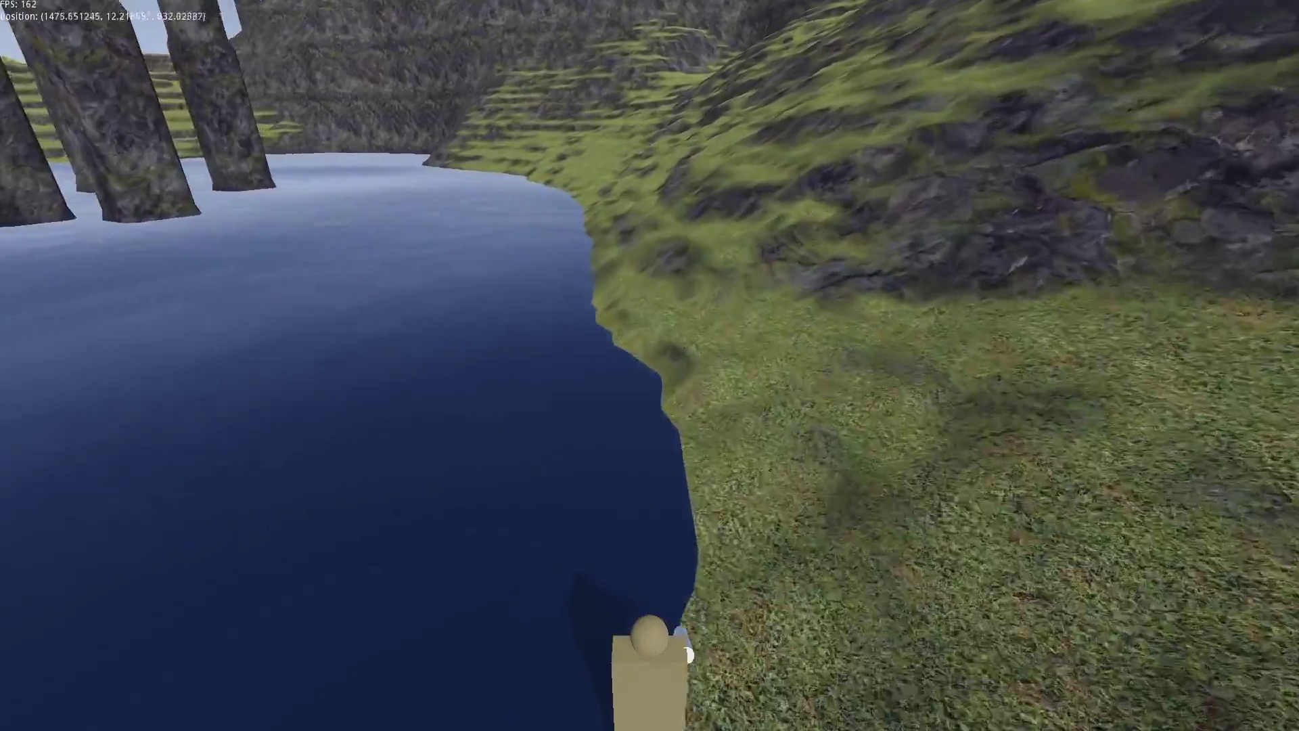
pyautogui.press('w')
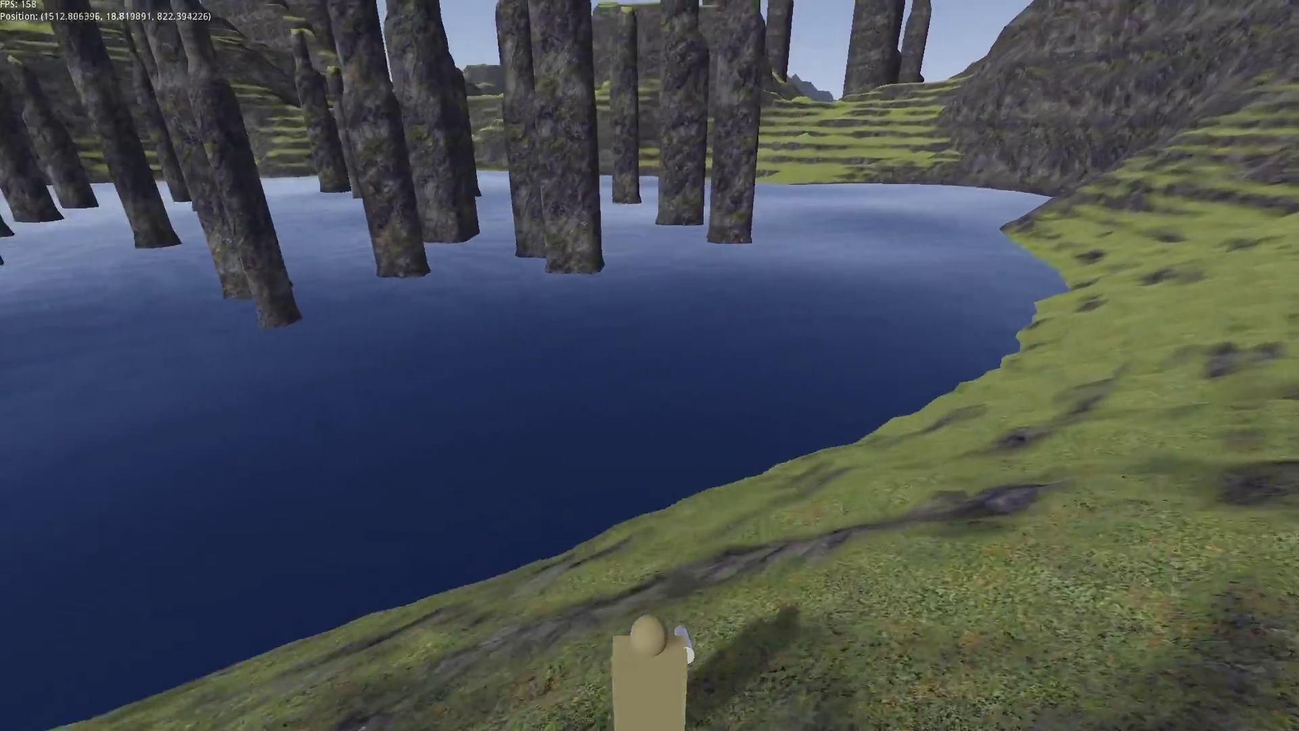
pyautogui.press('w')
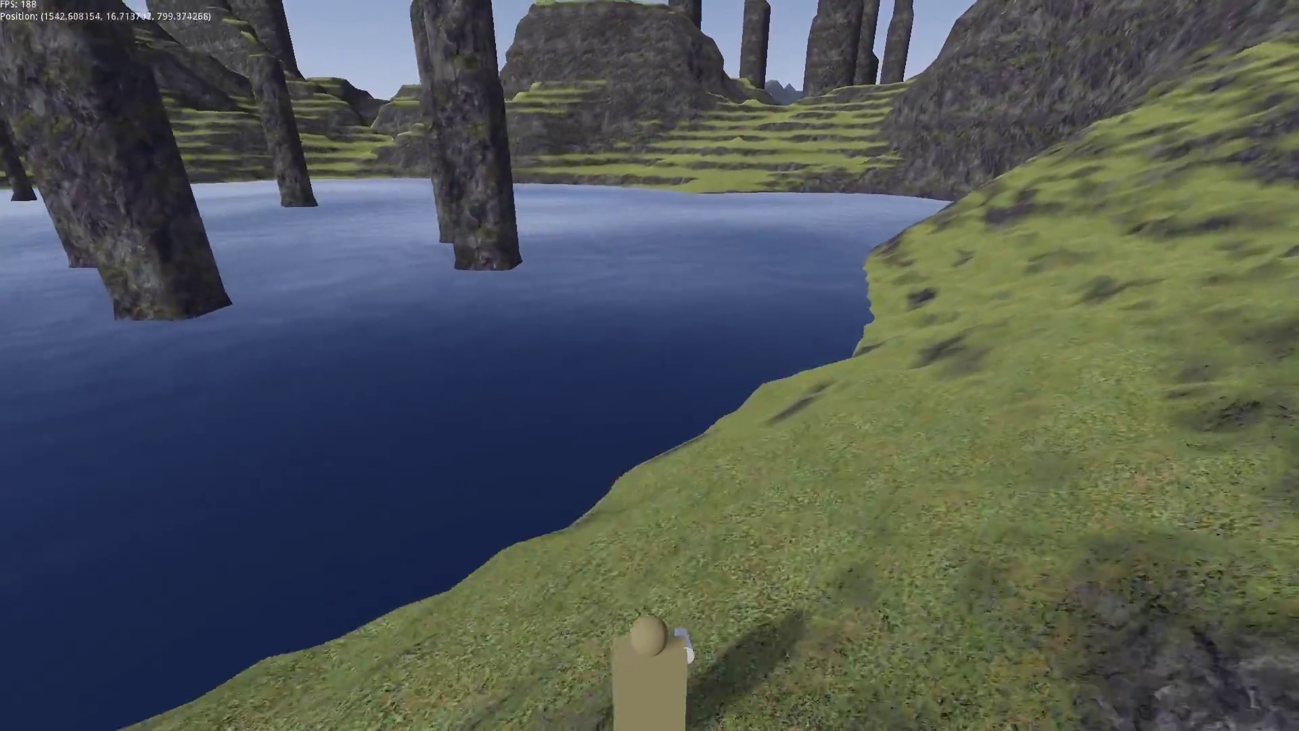
pyautogui.press('F8')
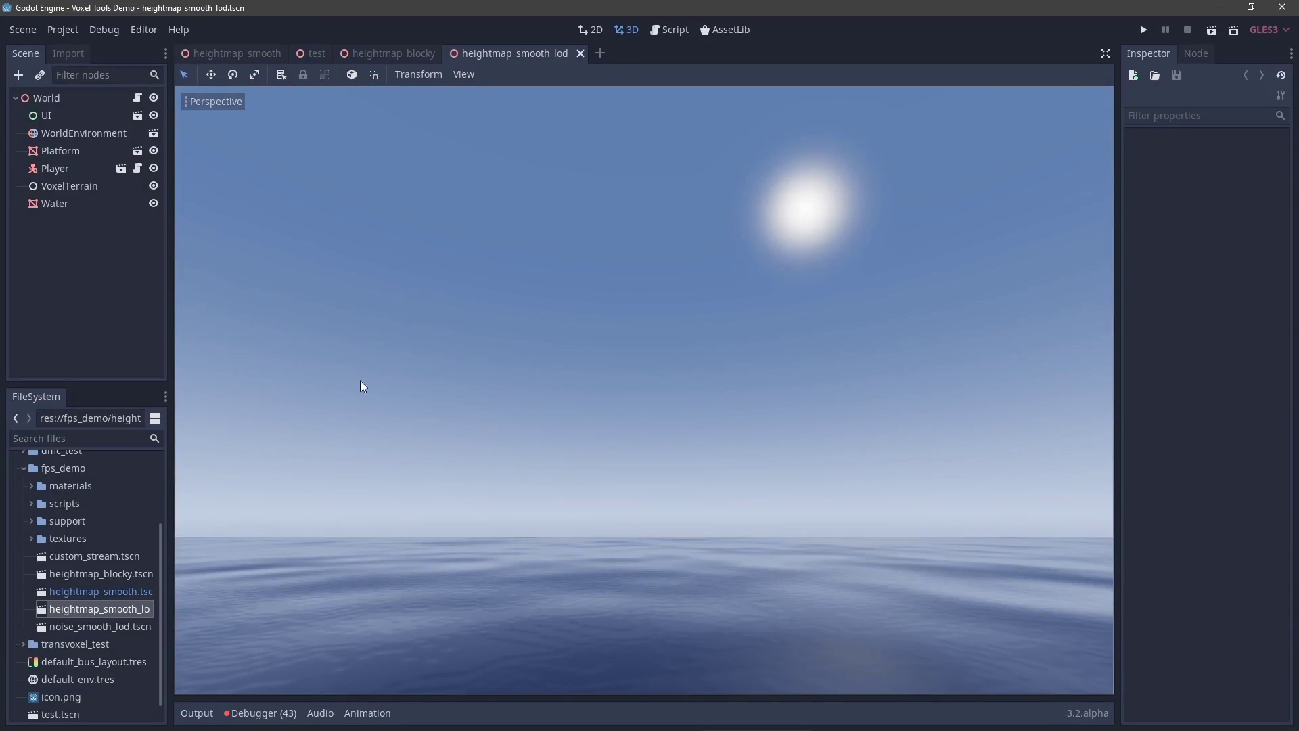
# Run noise_smooth_lod full screen and regenerate its noise terrain twice with R
pyautogui.doubleClick(94, 630)
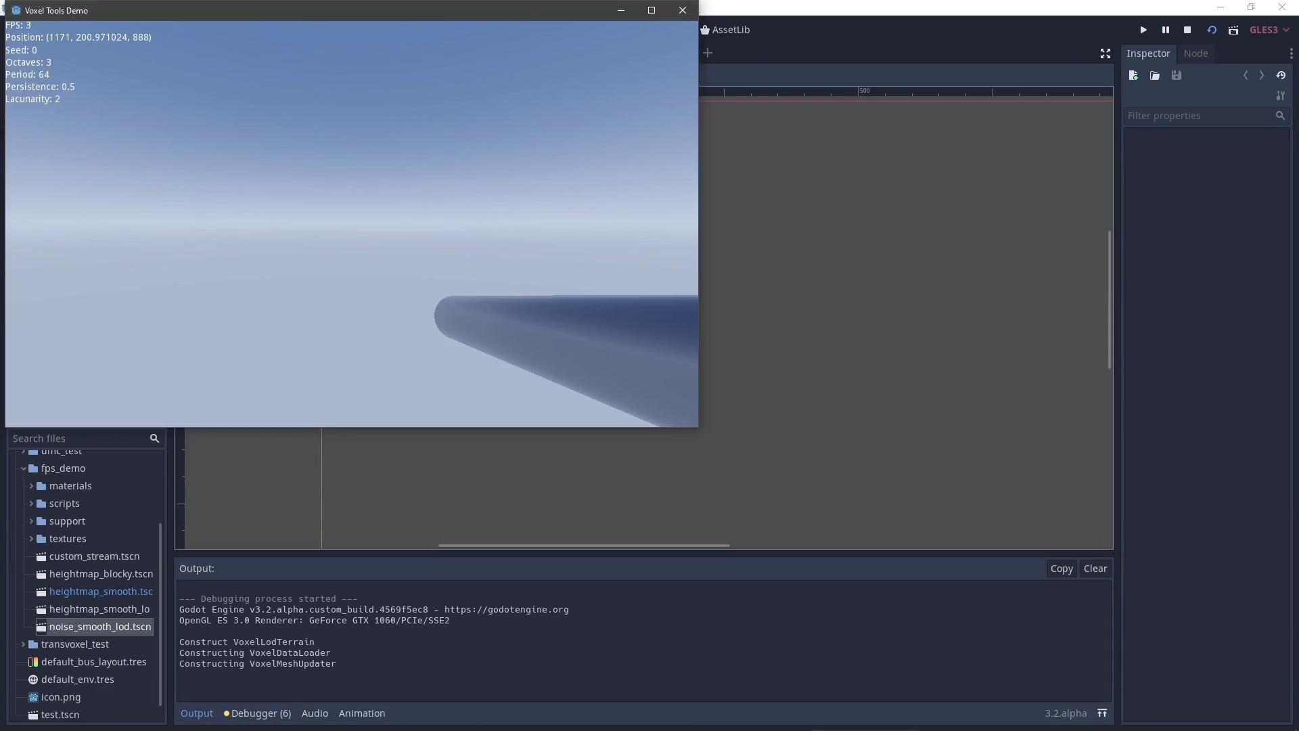
pyautogui.press('F11')
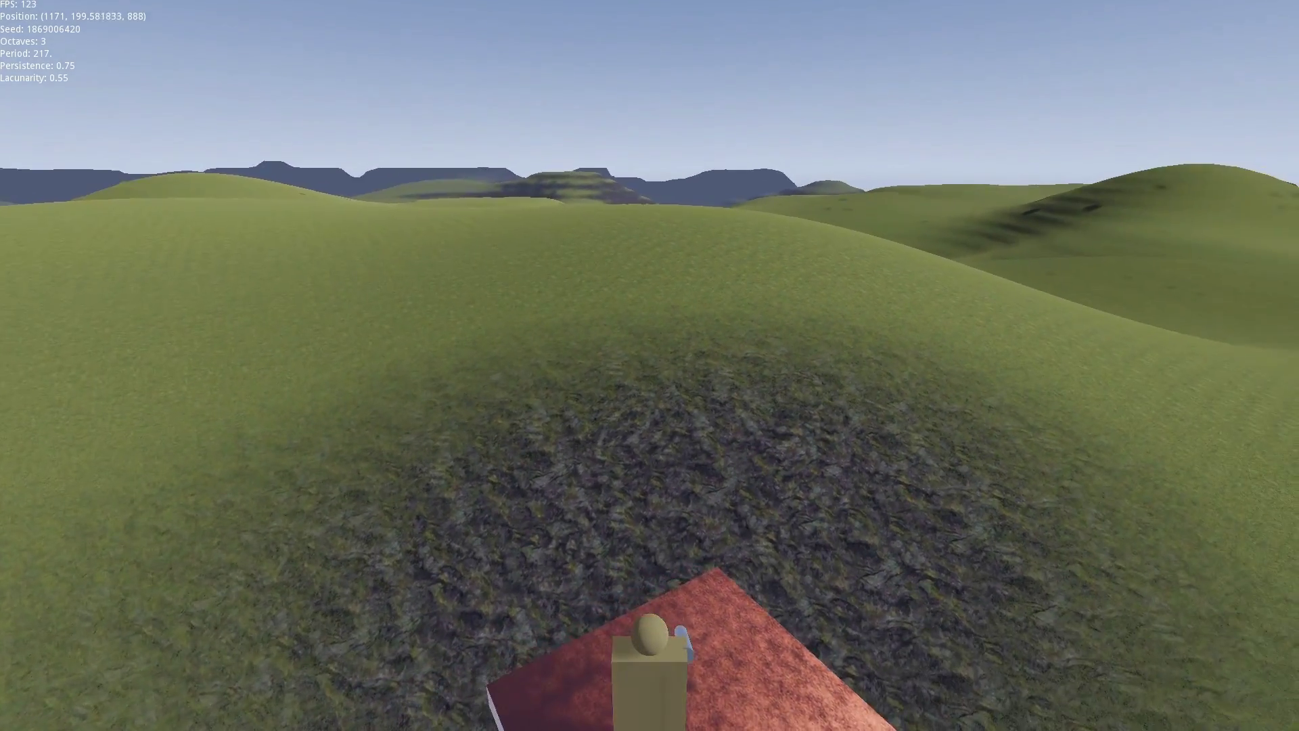
pyautogui.press('r')
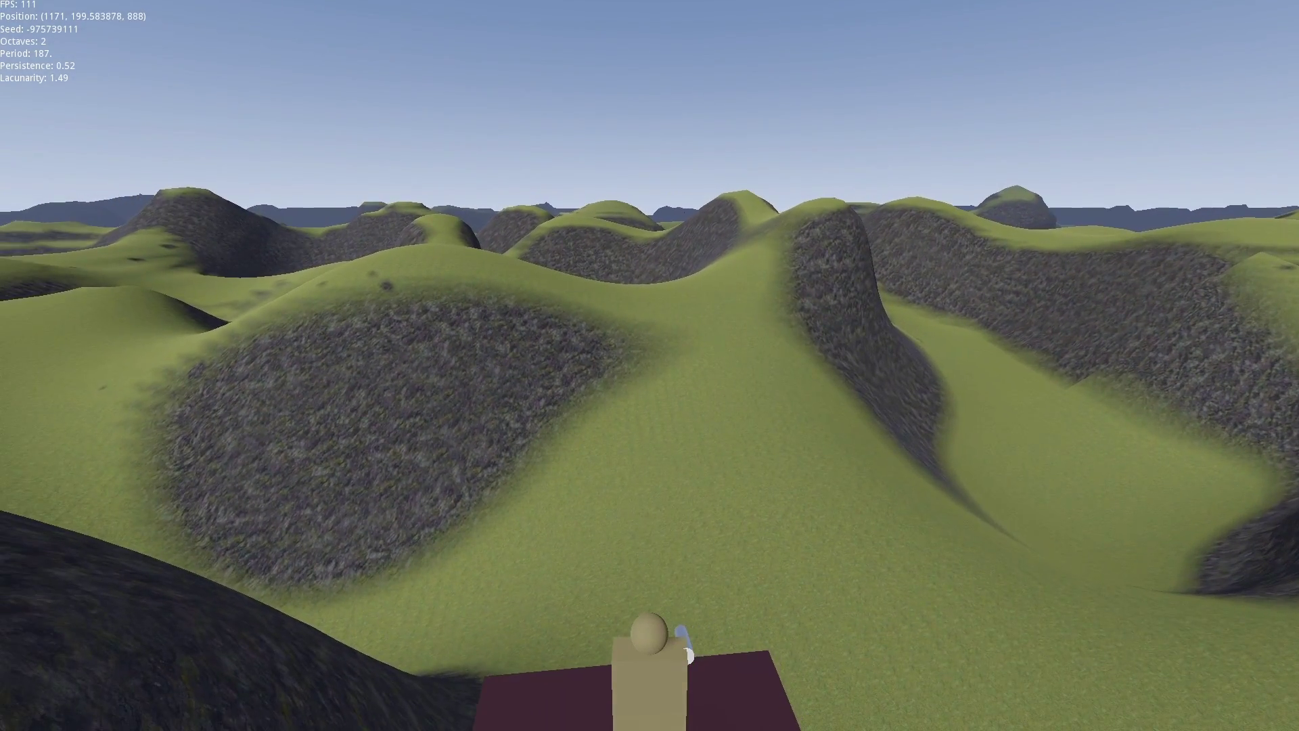
pyautogui.press('r')
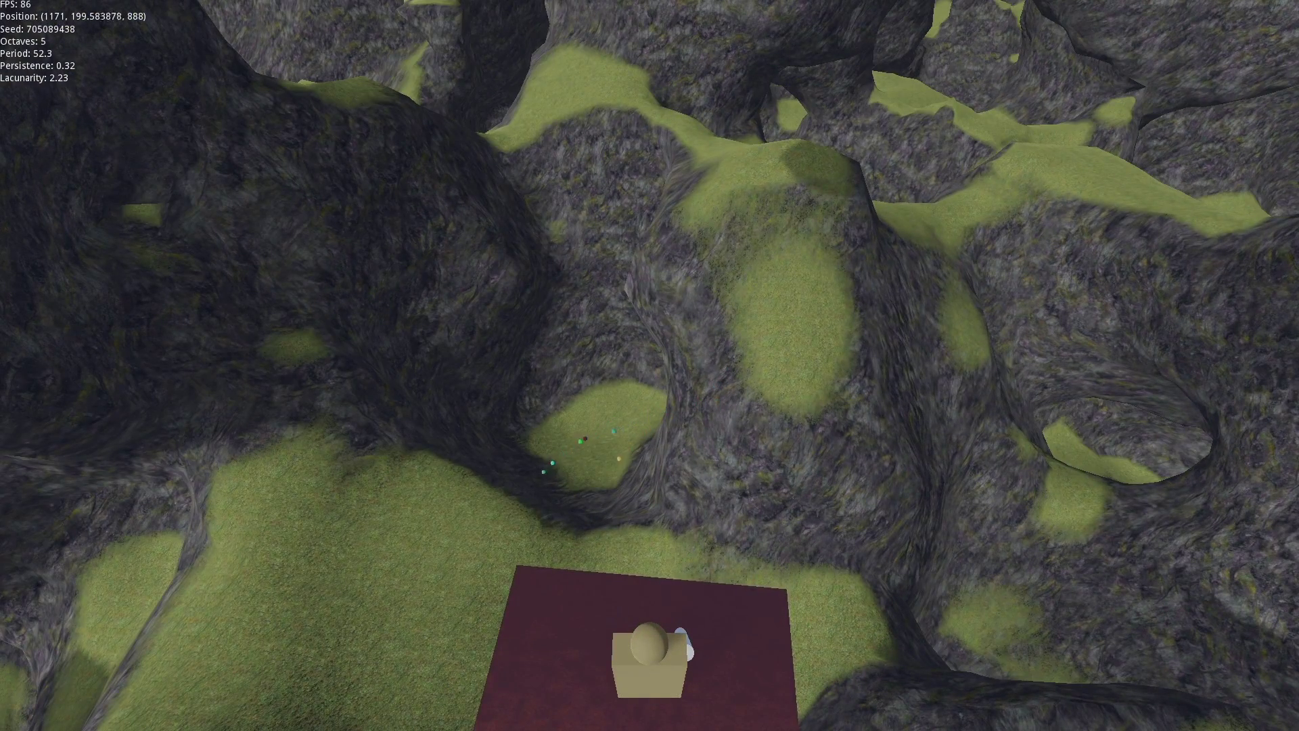
pyautogui.hotkey('alt', 'F4')
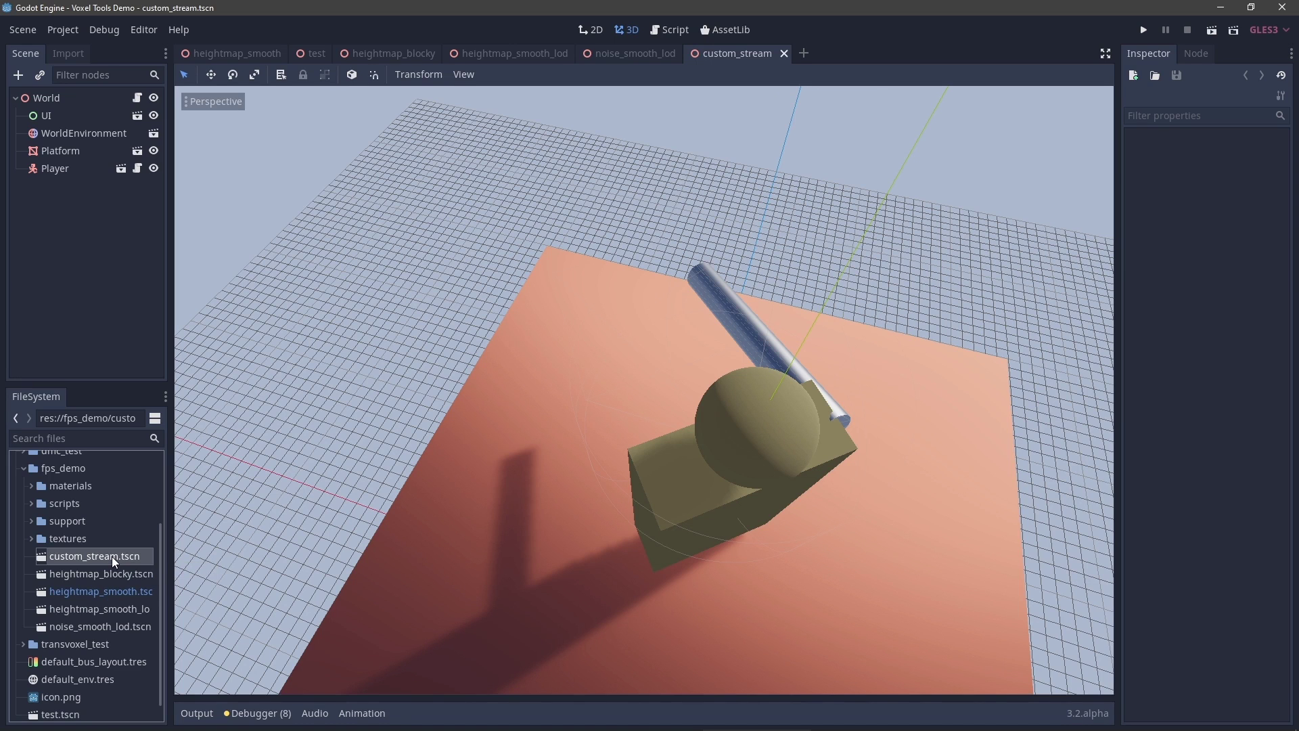
# Run custom_stream.tscn fullscreen to view its hills, close it, and open CodeTerrain.gd
pyautogui.press('F6')
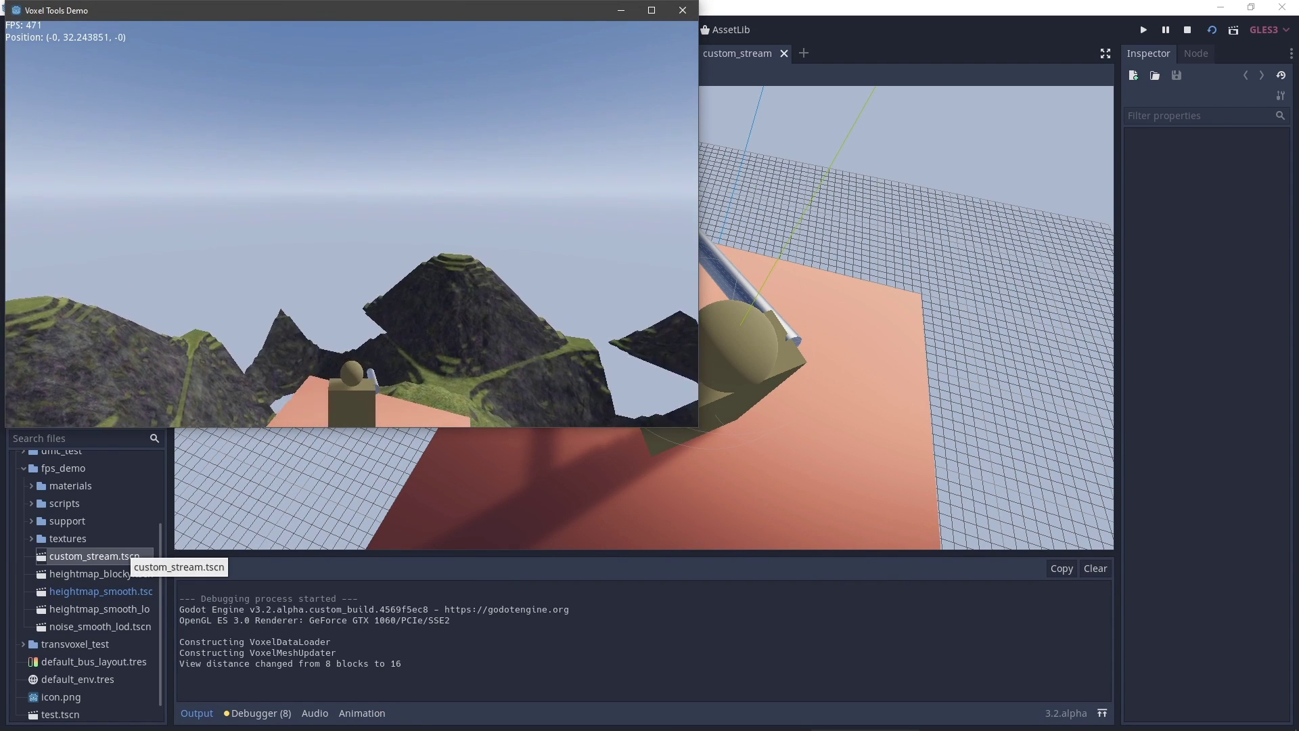
pyautogui.press('F11')
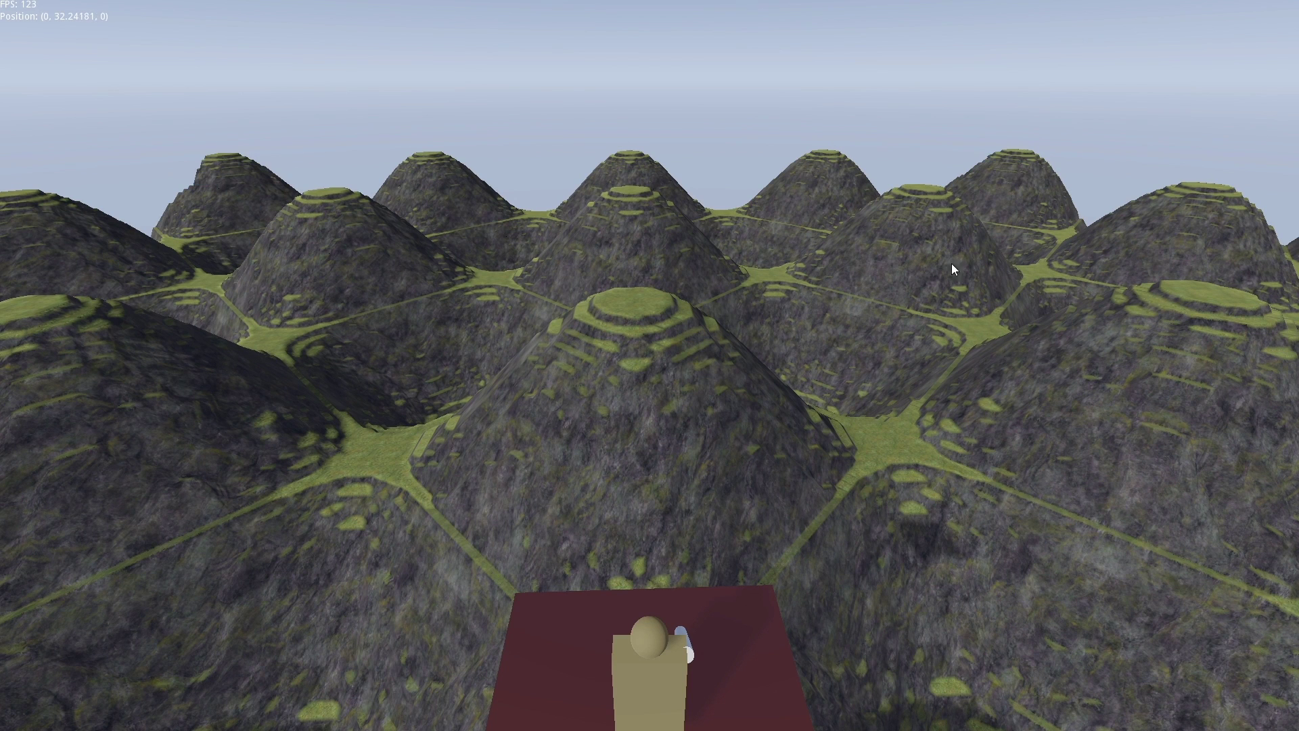
pyautogui.hotkey('alt', 'F4')
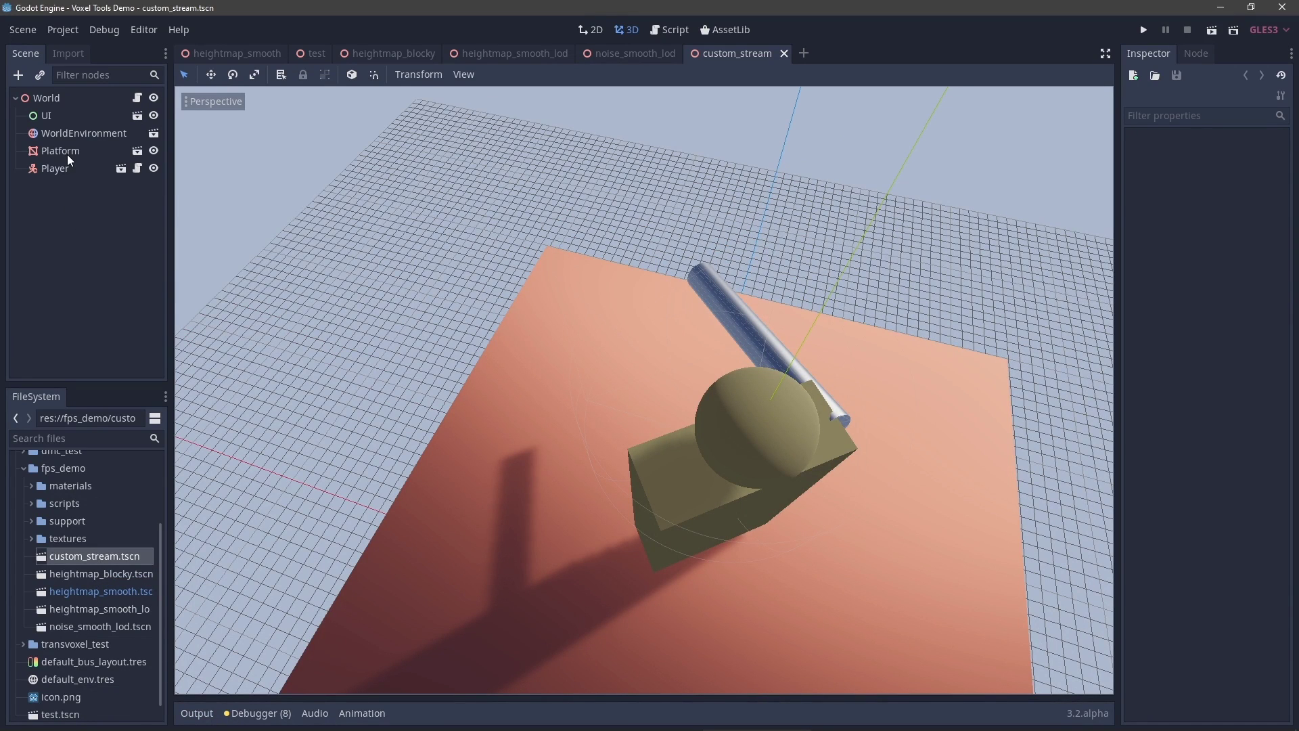
pyautogui.click(136, 97)
# Highlight the custom stream lines 44-46 in CodeTerrain.gd and select the MyStream name
pyautogui.scroll(-6, 609, 372)
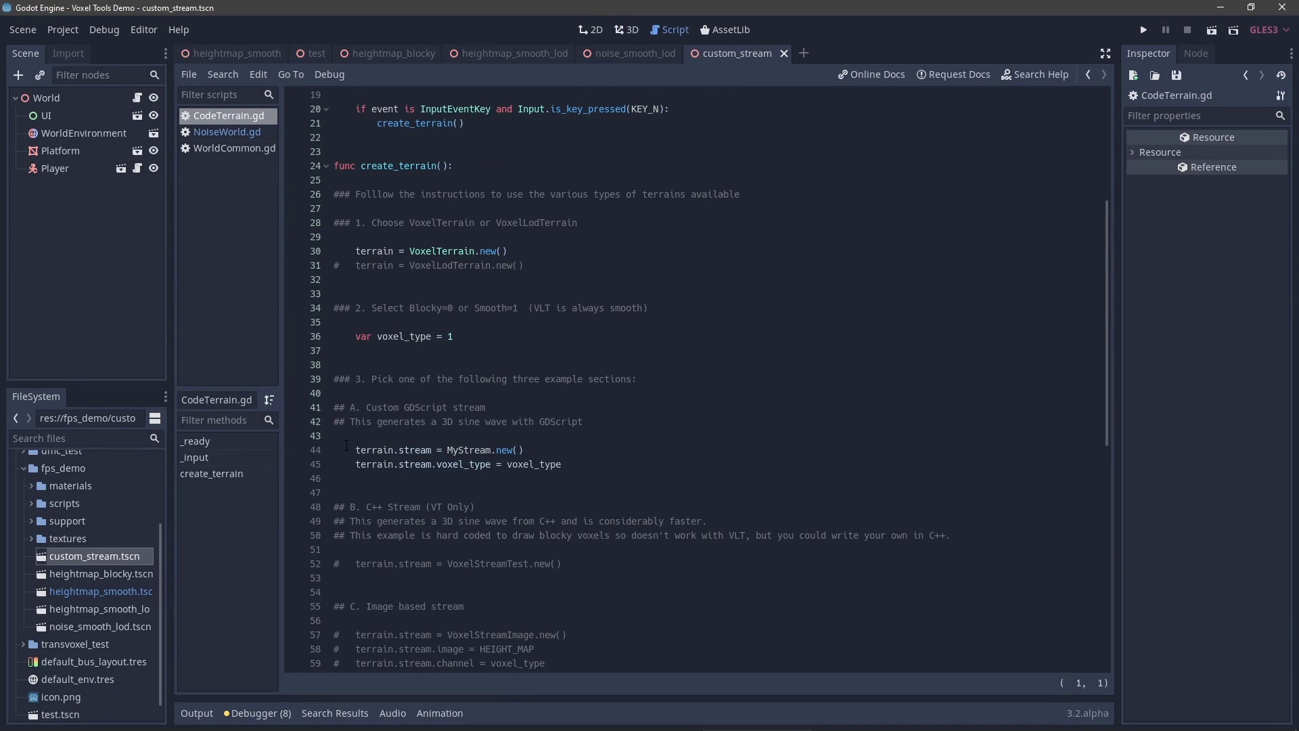
pyautogui.moveTo(355, 450); pyautogui.dragTo(394, 485)
pyautogui.click(397, 485)
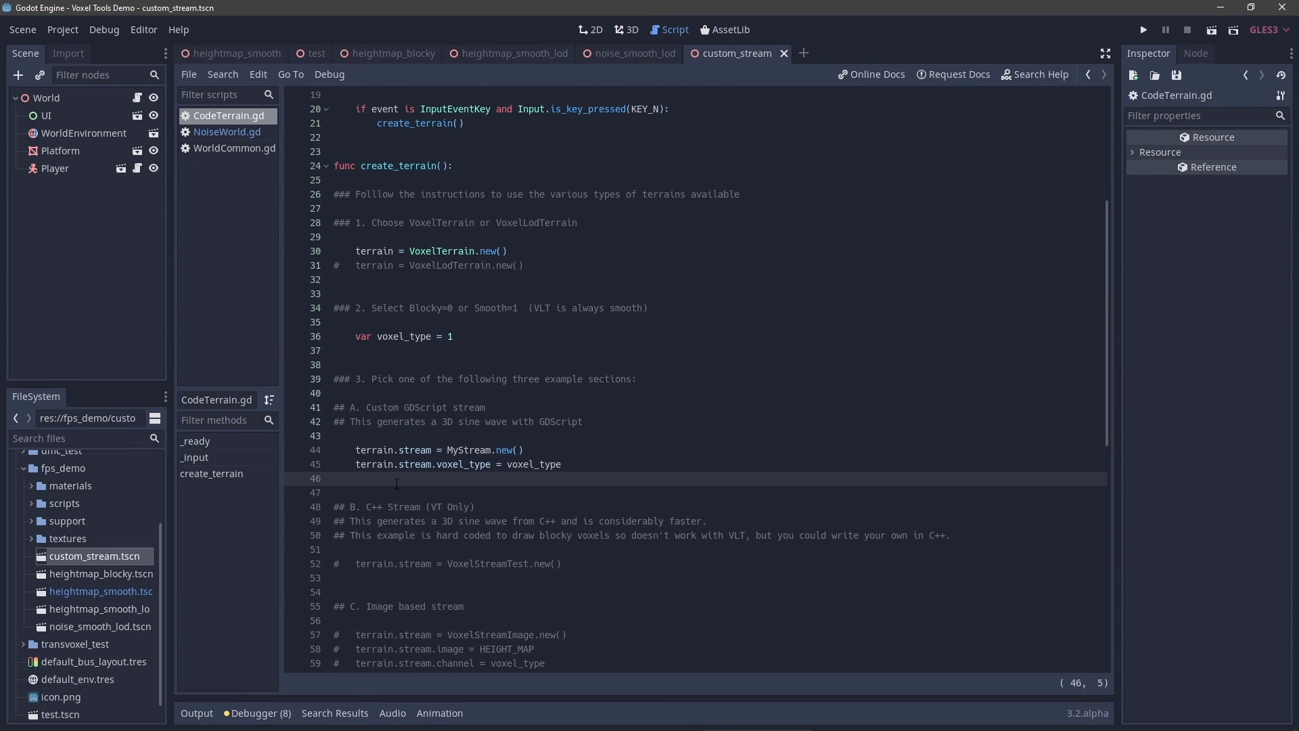
pyautogui.doubleClick(467, 450)
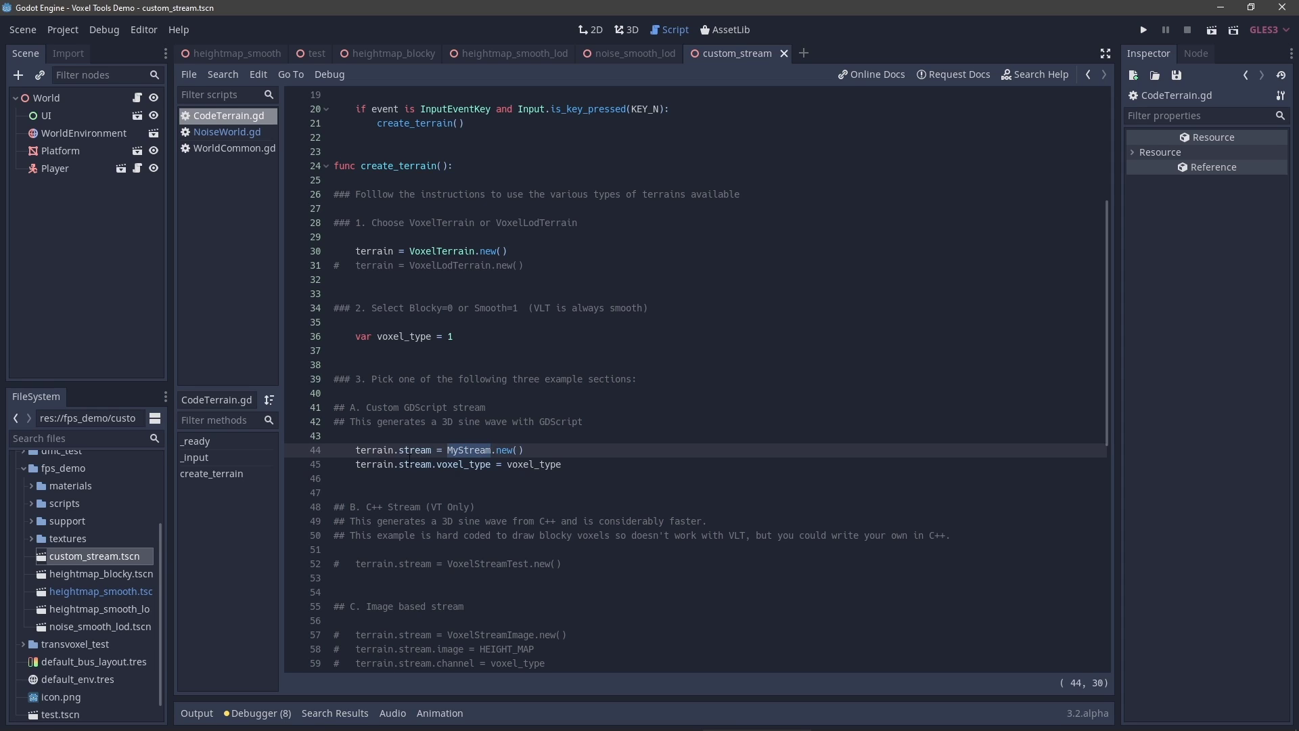
# Open scripts/MyStream.gd to review its 3D sine wave code, then return to CodeTerrain.gd
pyautogui.click(27, 503)
pyautogui.click(31, 505)
pyautogui.doubleClick(87, 556)
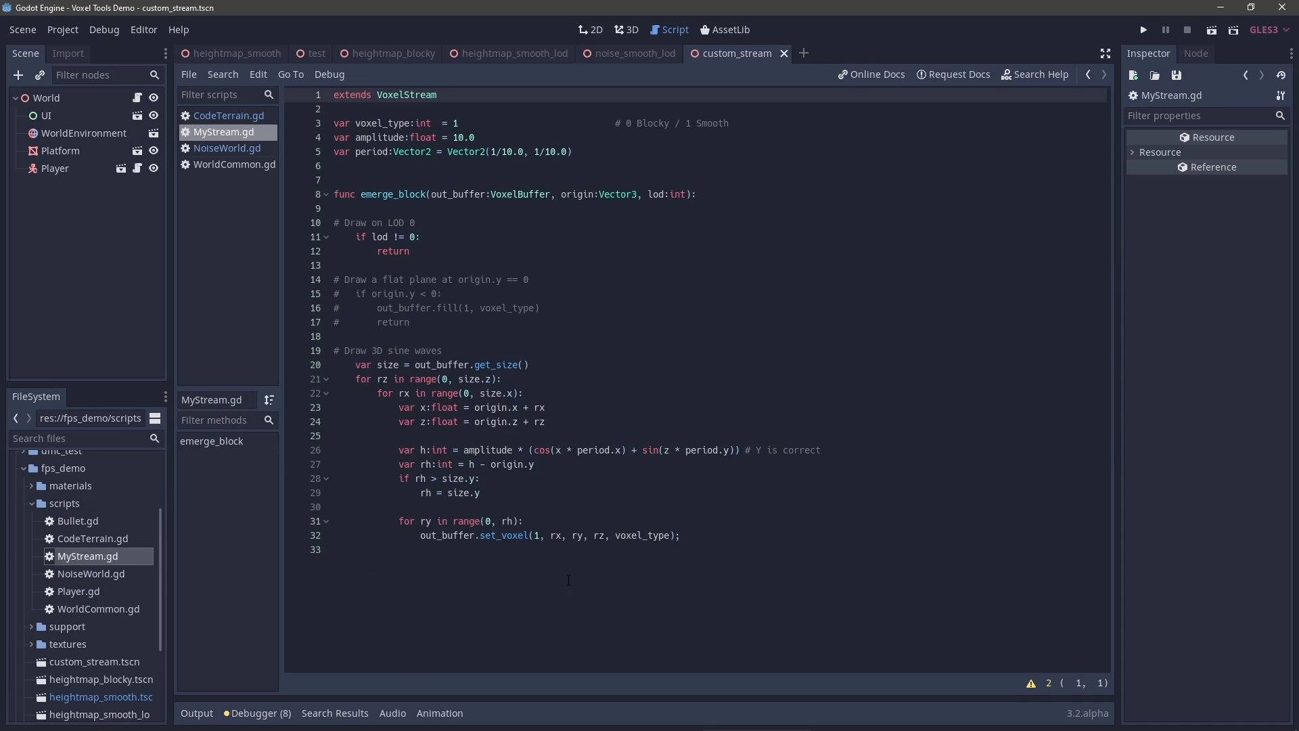
pyautogui.moveTo(342, 551); pyautogui.dragTo(341, 335)
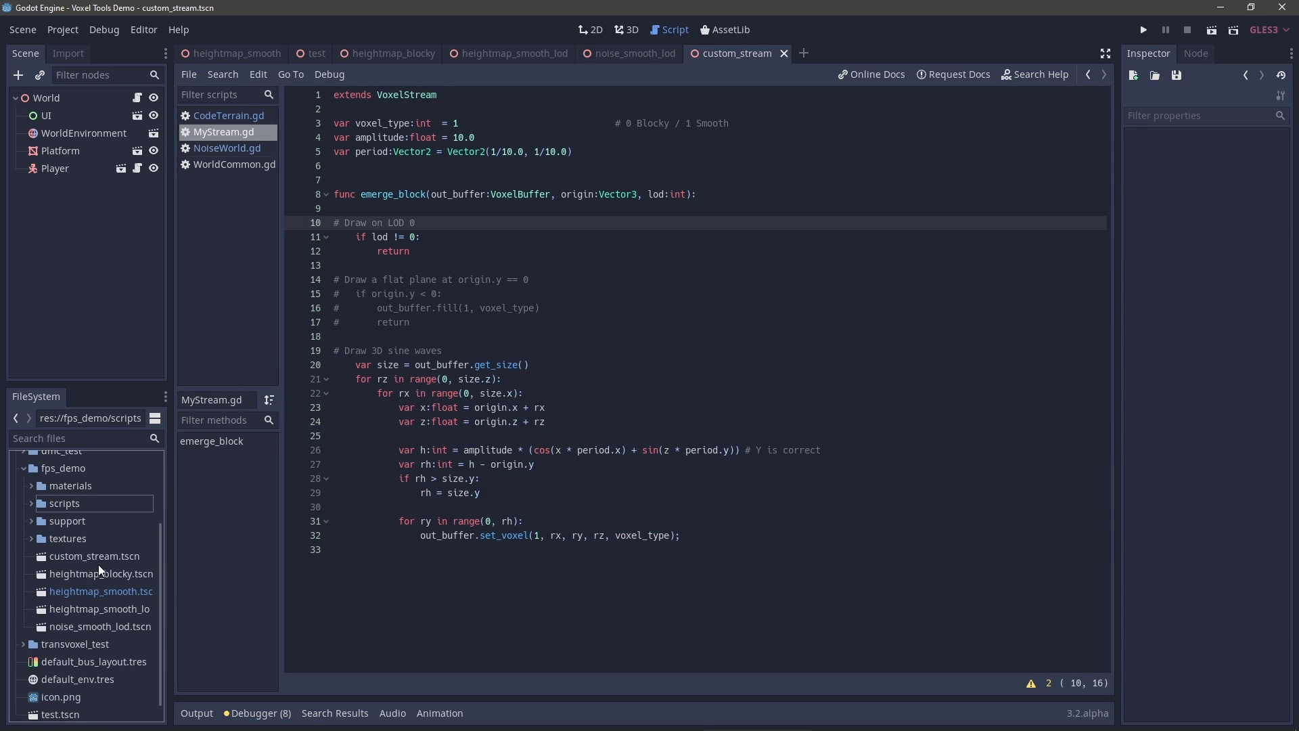
pyautogui.click(99, 562)
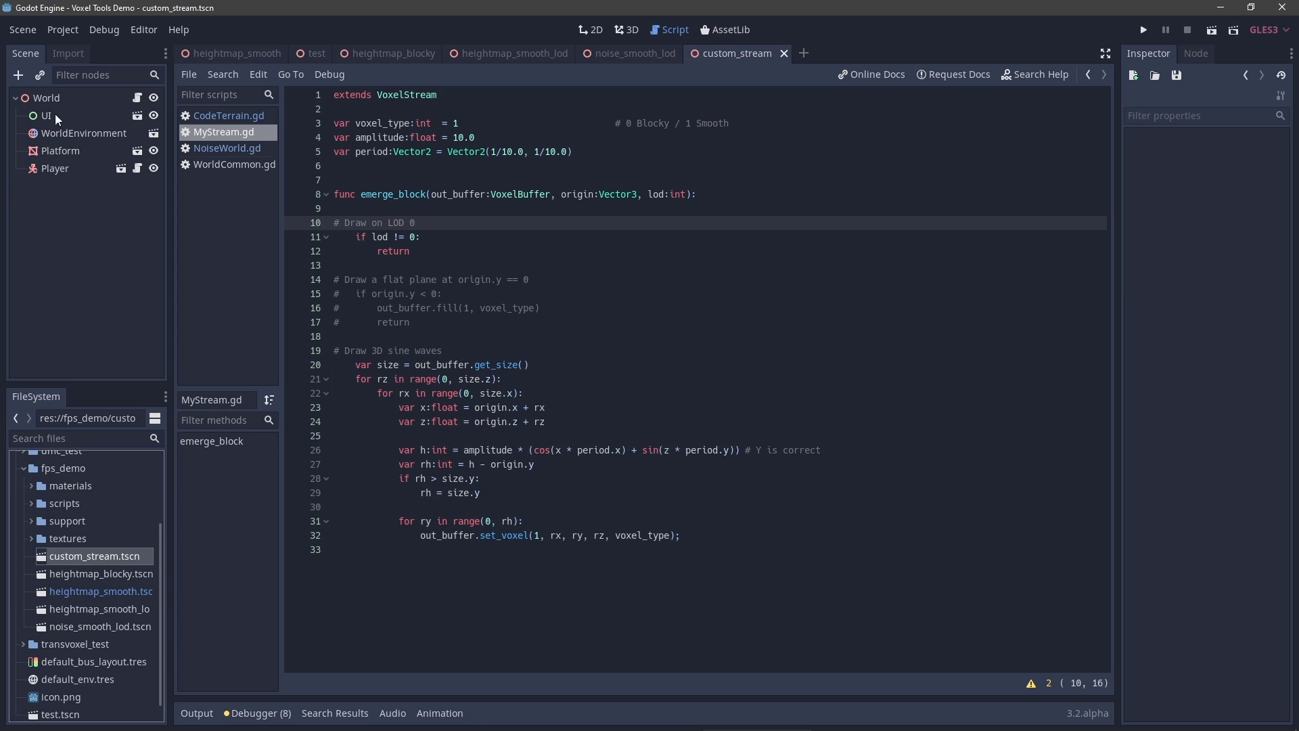
pyautogui.click(138, 98)
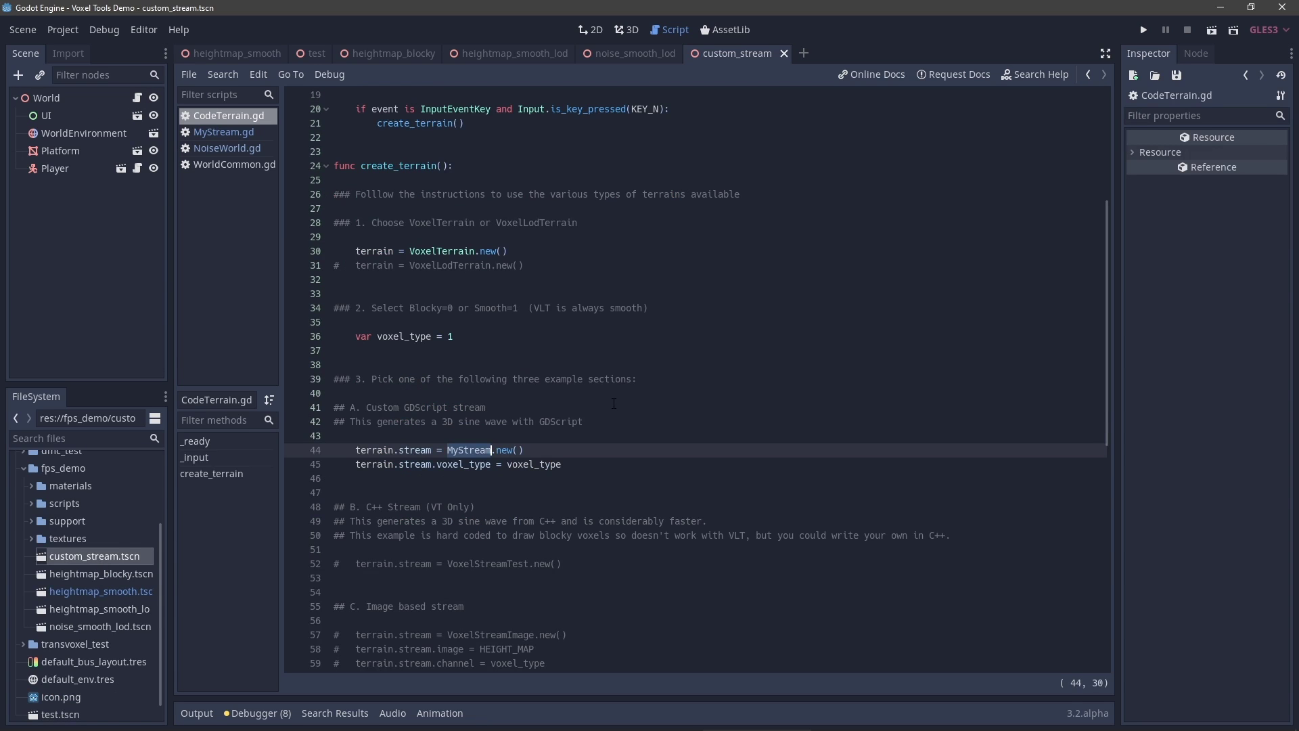
pyautogui.scroll(6, 614, 403)
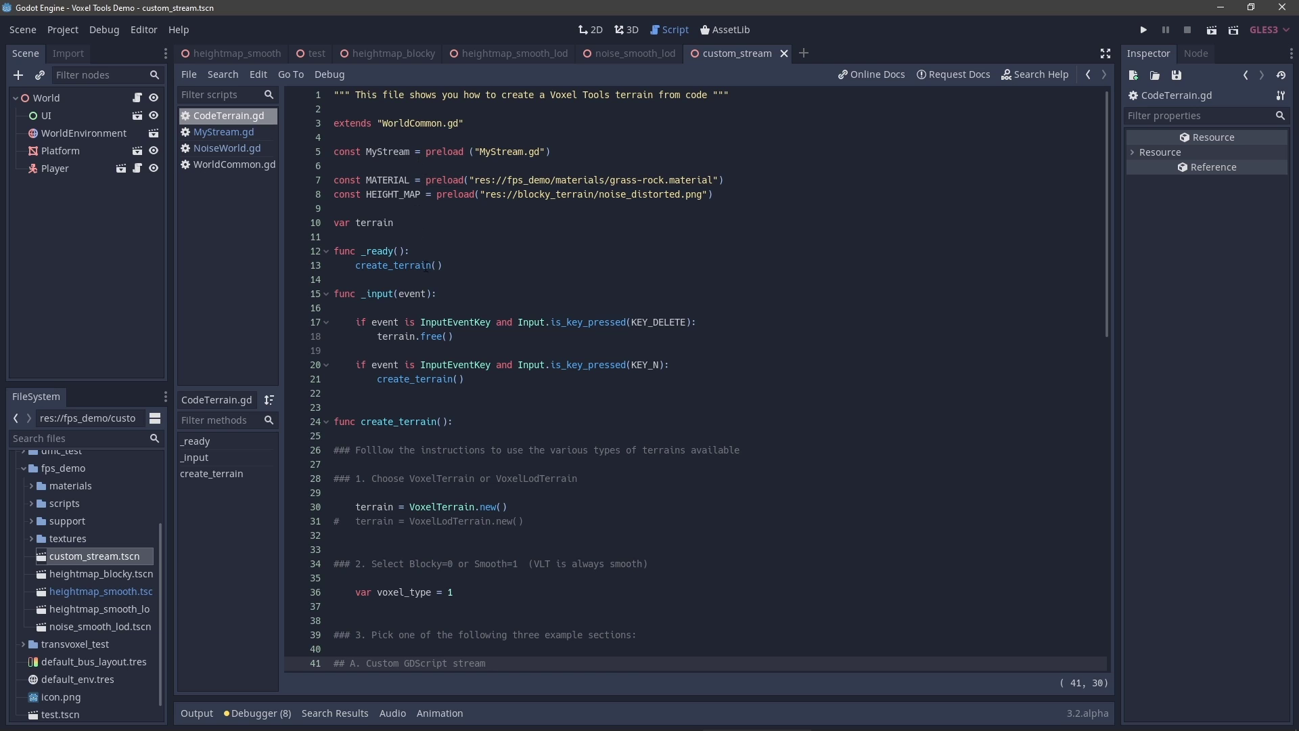
# Scroll through CodeTerrain.gd and highlight the image based stream section
pyautogui.scroll(-6, 622, 355)
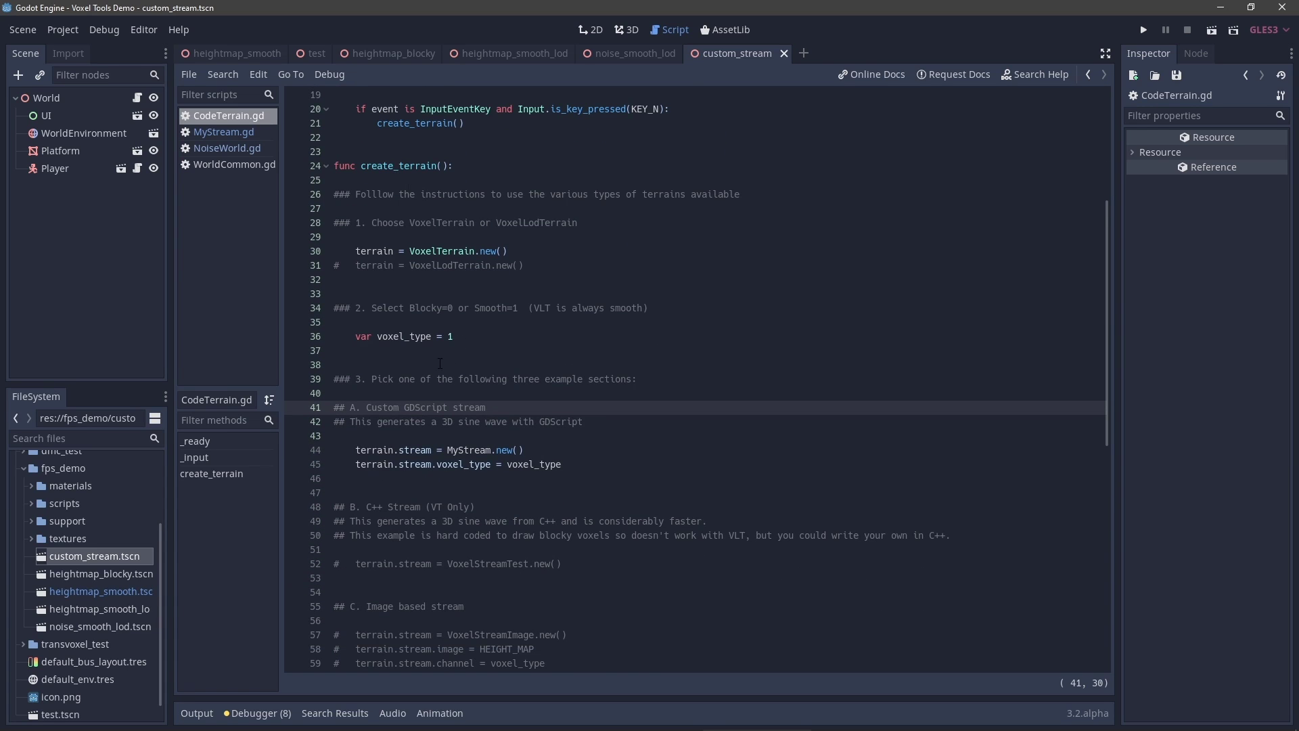
pyautogui.scroll(-4, 440, 364)
pyautogui.scroll(-4, 376, 318)
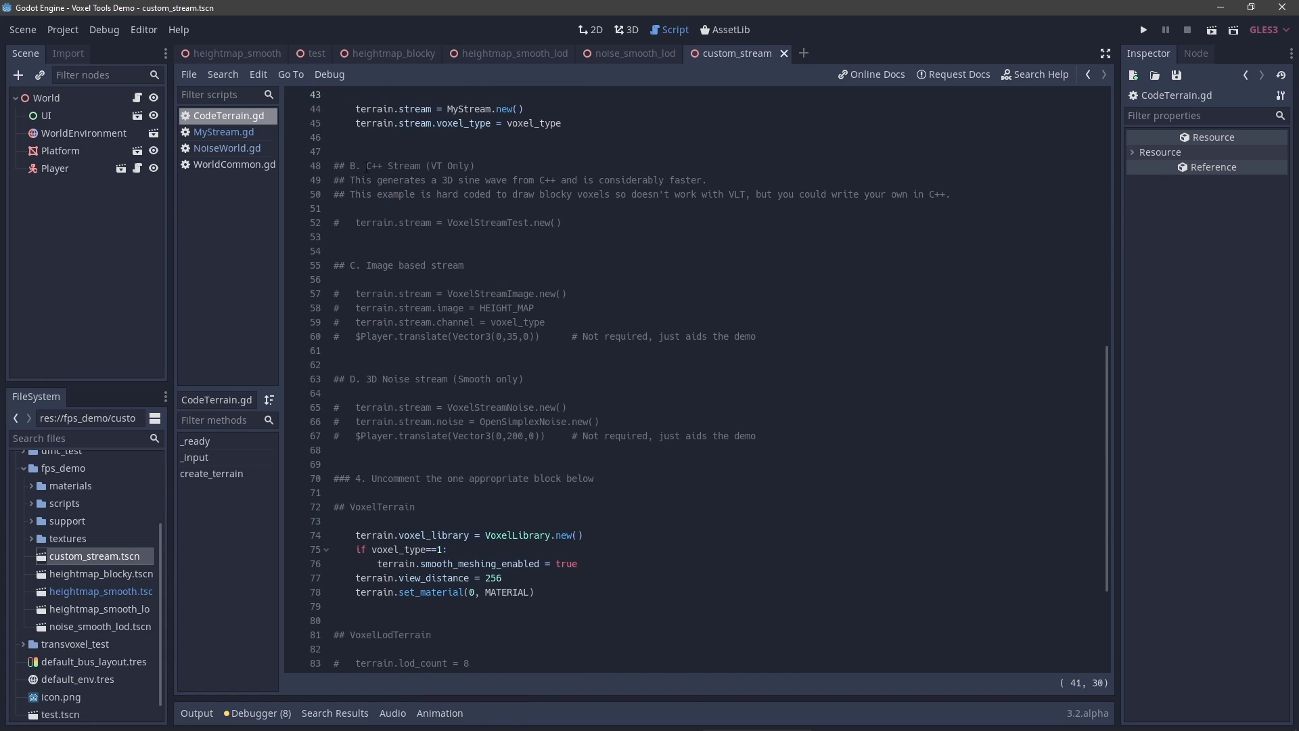
pyautogui.scroll(-4, 413, 251)
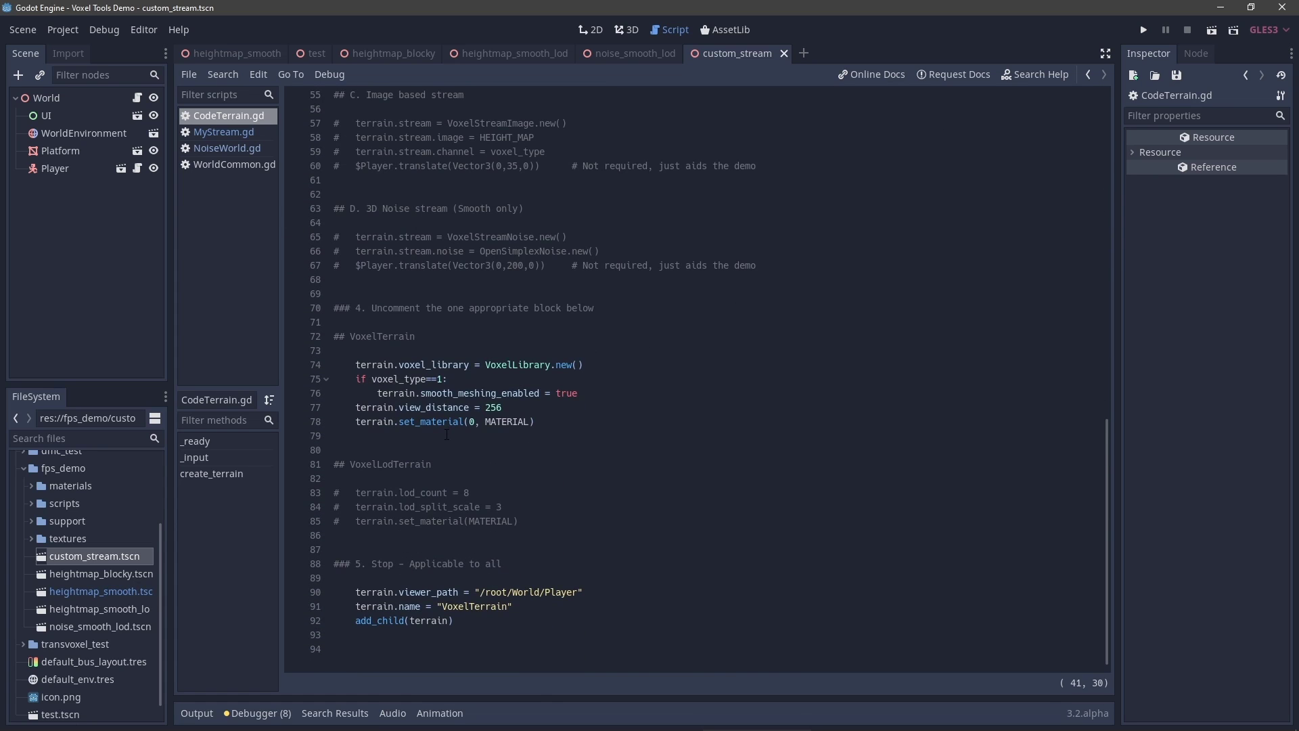
pyautogui.scroll(6, 438, 633)
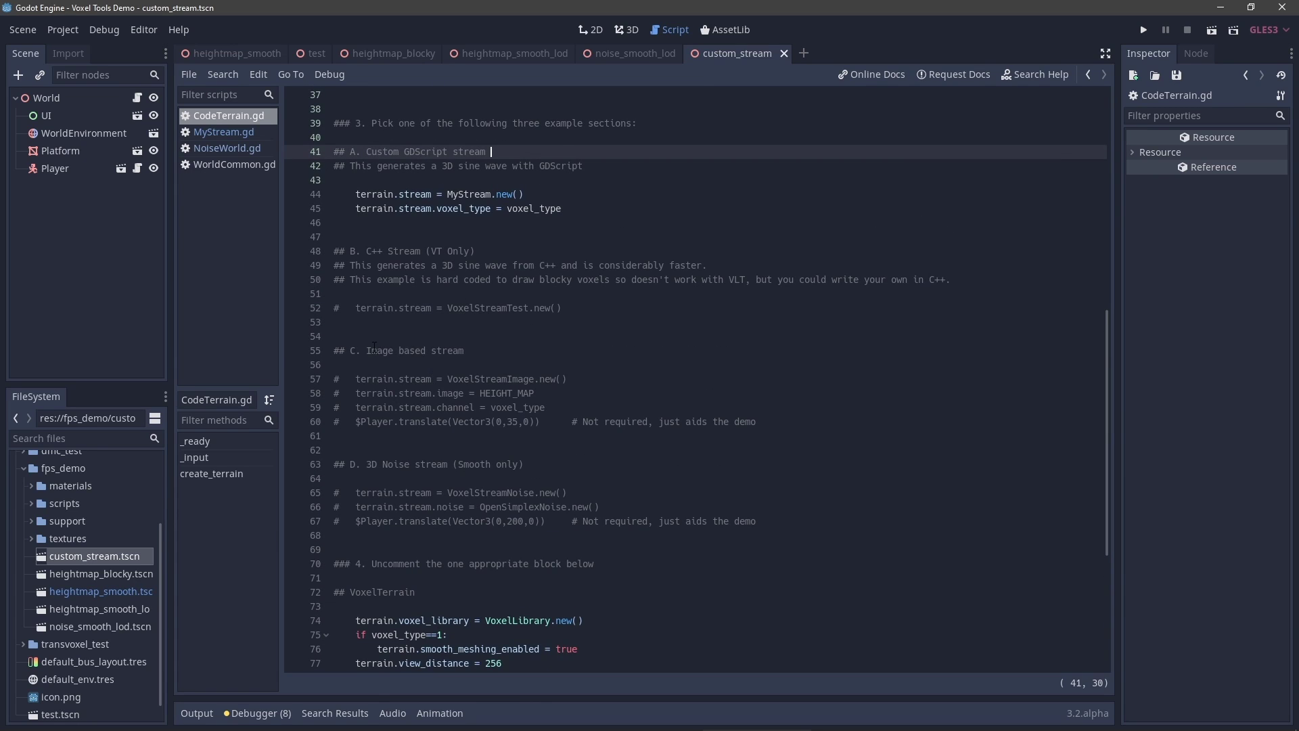
pyautogui.moveTo(374, 347); pyautogui.dragTo(479, 360)
pyautogui.moveTo(377, 465); pyautogui.dragTo(525, 464)
# Highlight the VoxelTerrain setup, the commented VoxelLodTerrain block, and the terrain type choice lines
pyautogui.scroll(-5, 481, 457)
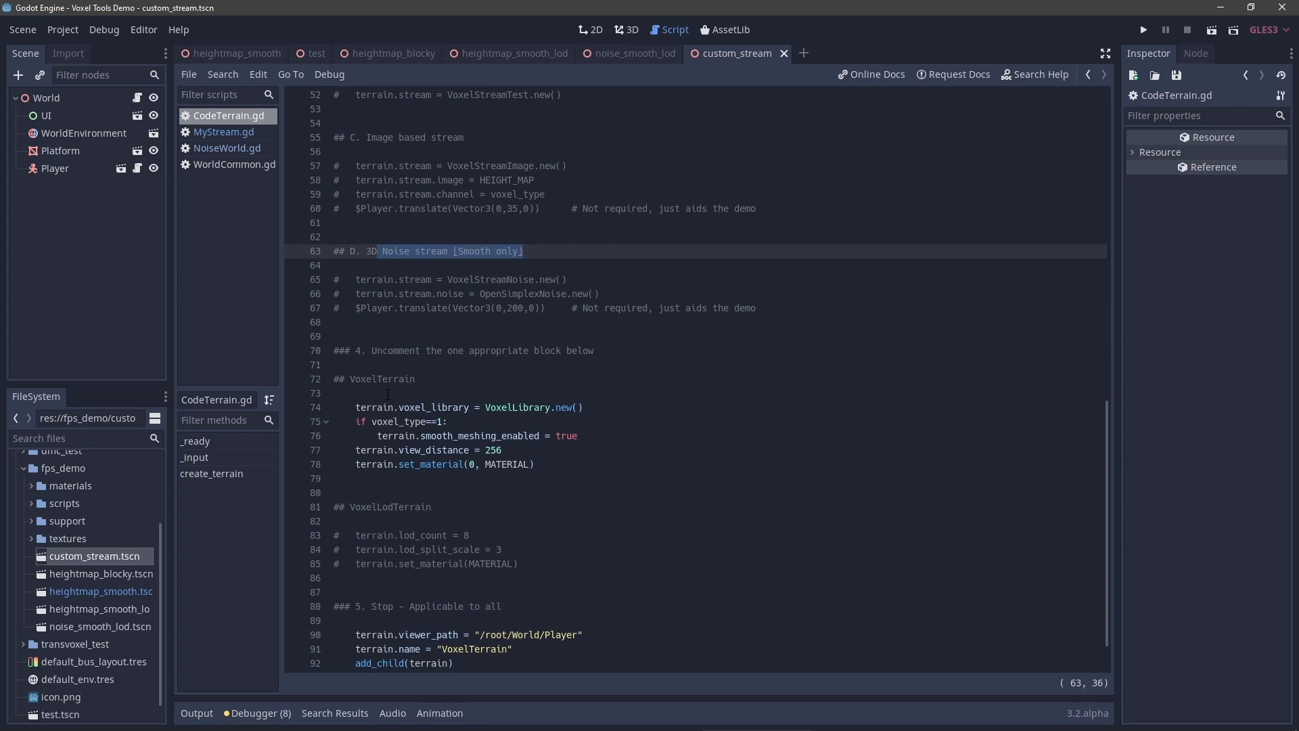
pyautogui.moveTo(384, 407); pyautogui.dragTo(534, 478)
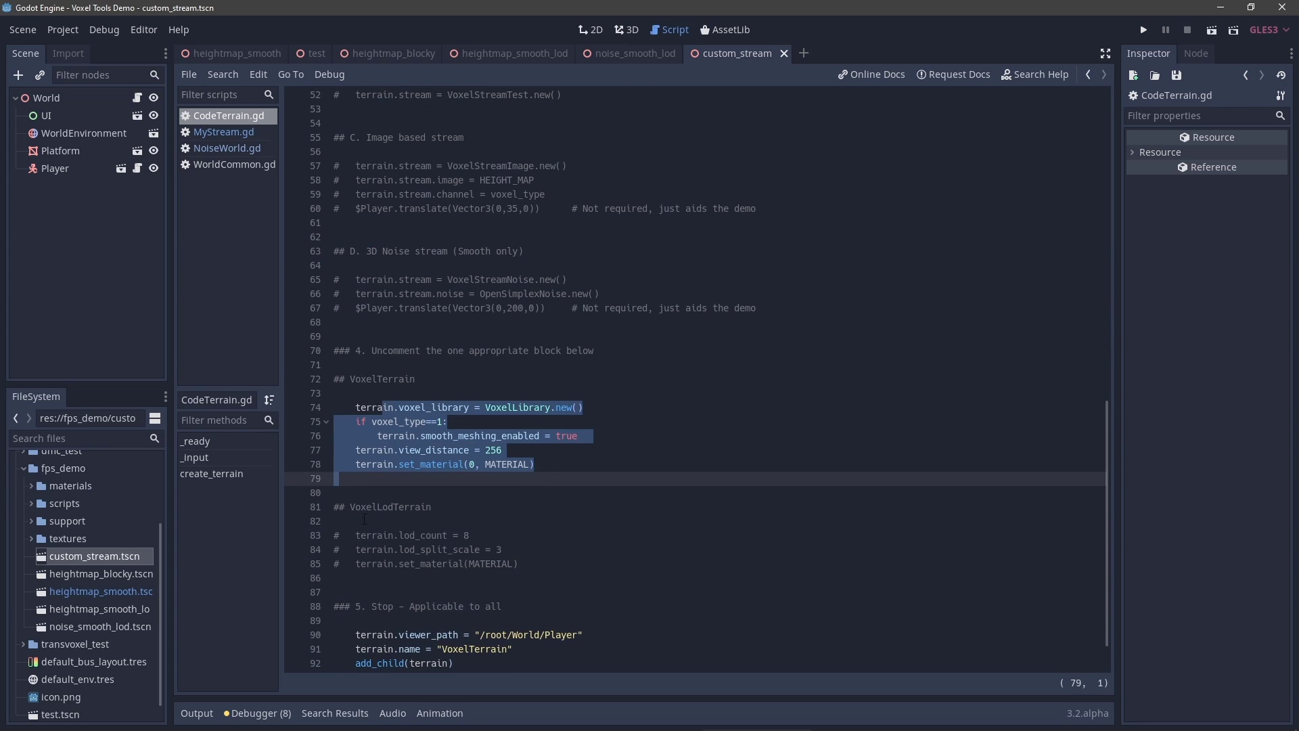
pyautogui.moveTo(361, 507); pyautogui.dragTo(499, 586)
pyautogui.scroll(-1, 516, 564)
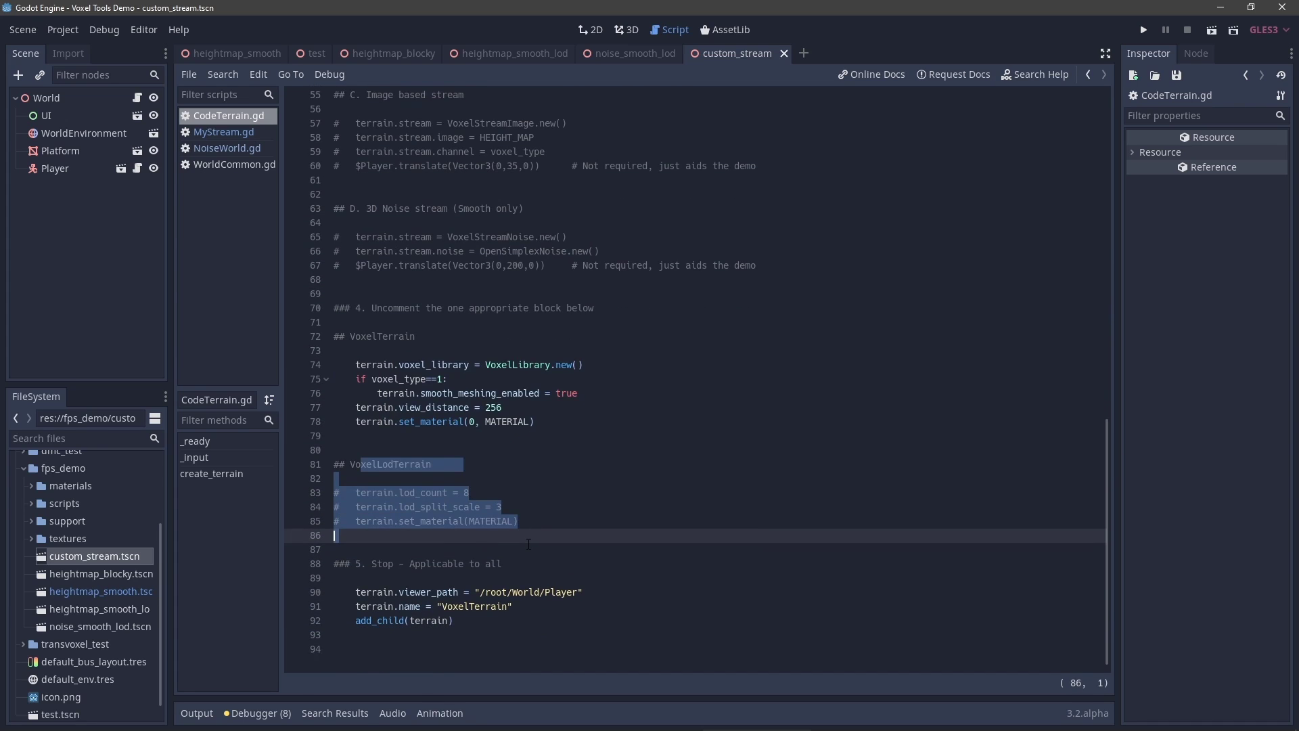
pyautogui.scroll(15, 526, 539)
pyautogui.scroll(2, 526, 540)
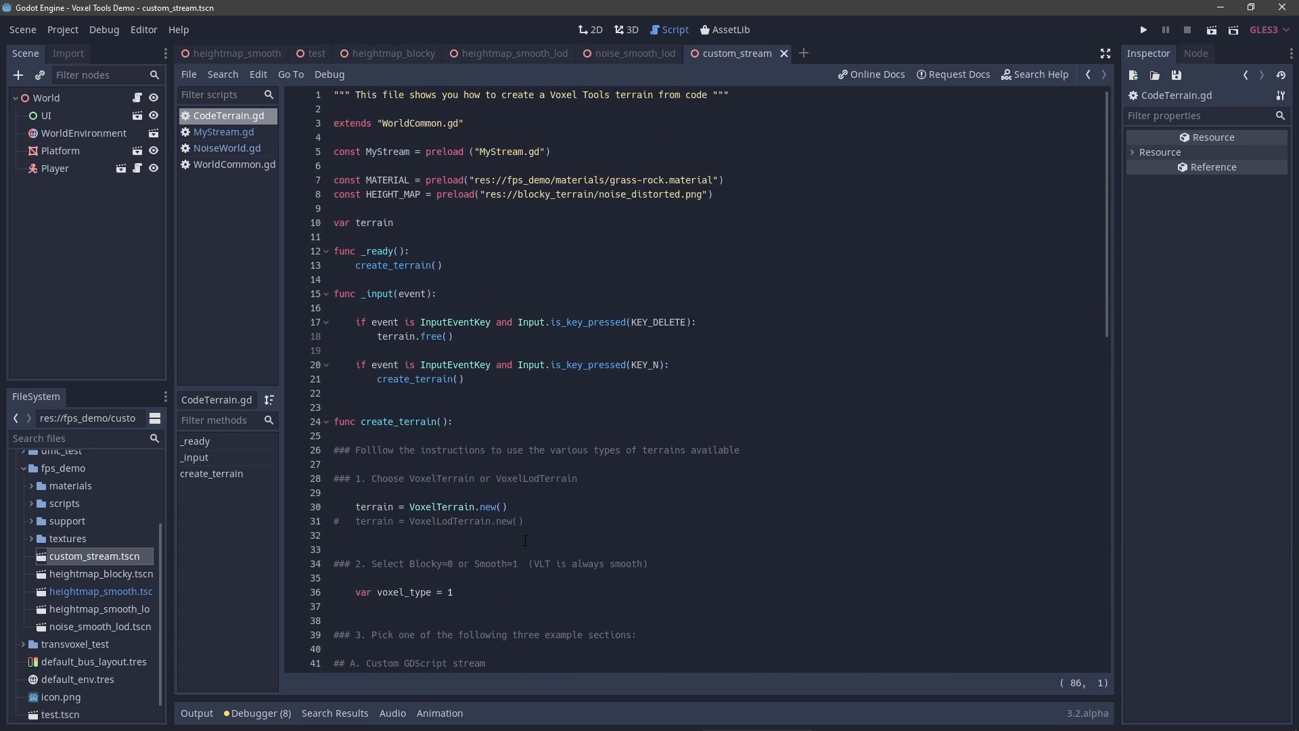
pyautogui.scroll(-3, 408, 398)
pyautogui.moveTo(356, 379); pyautogui.dragTo(576, 412)
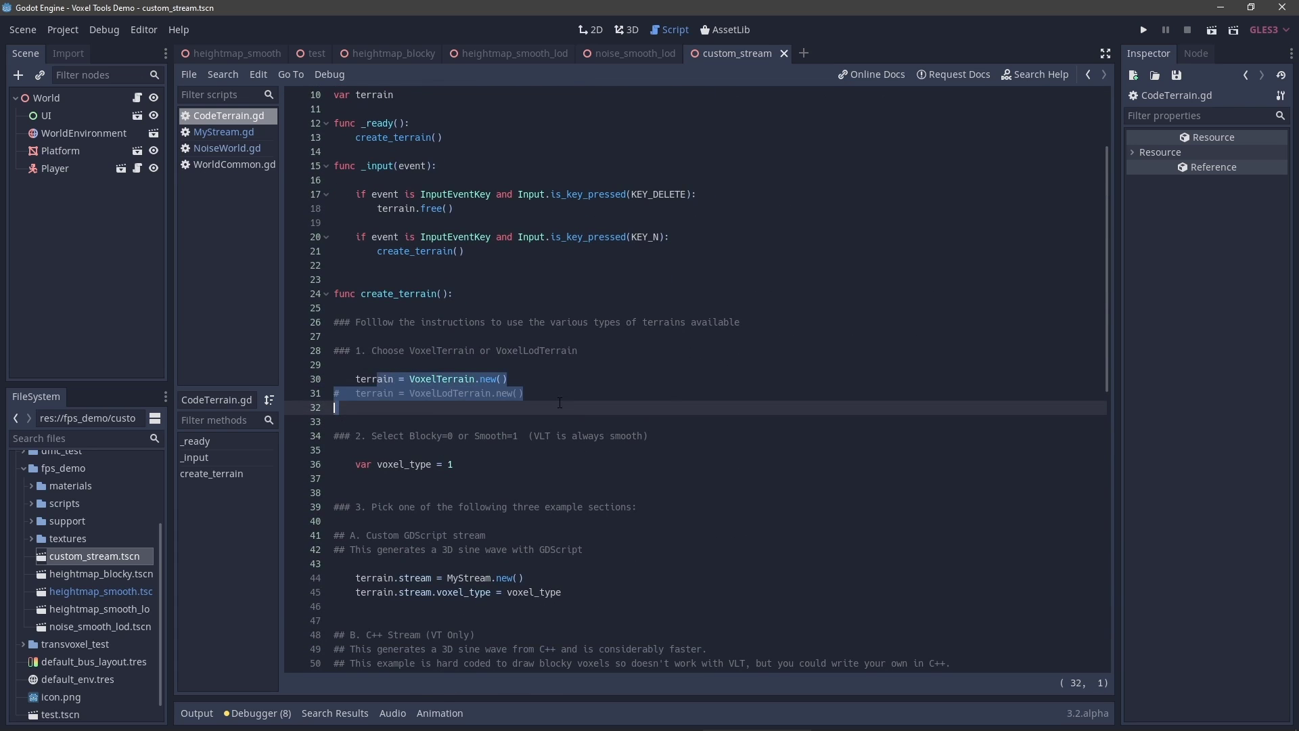
pyautogui.click(561, 403)
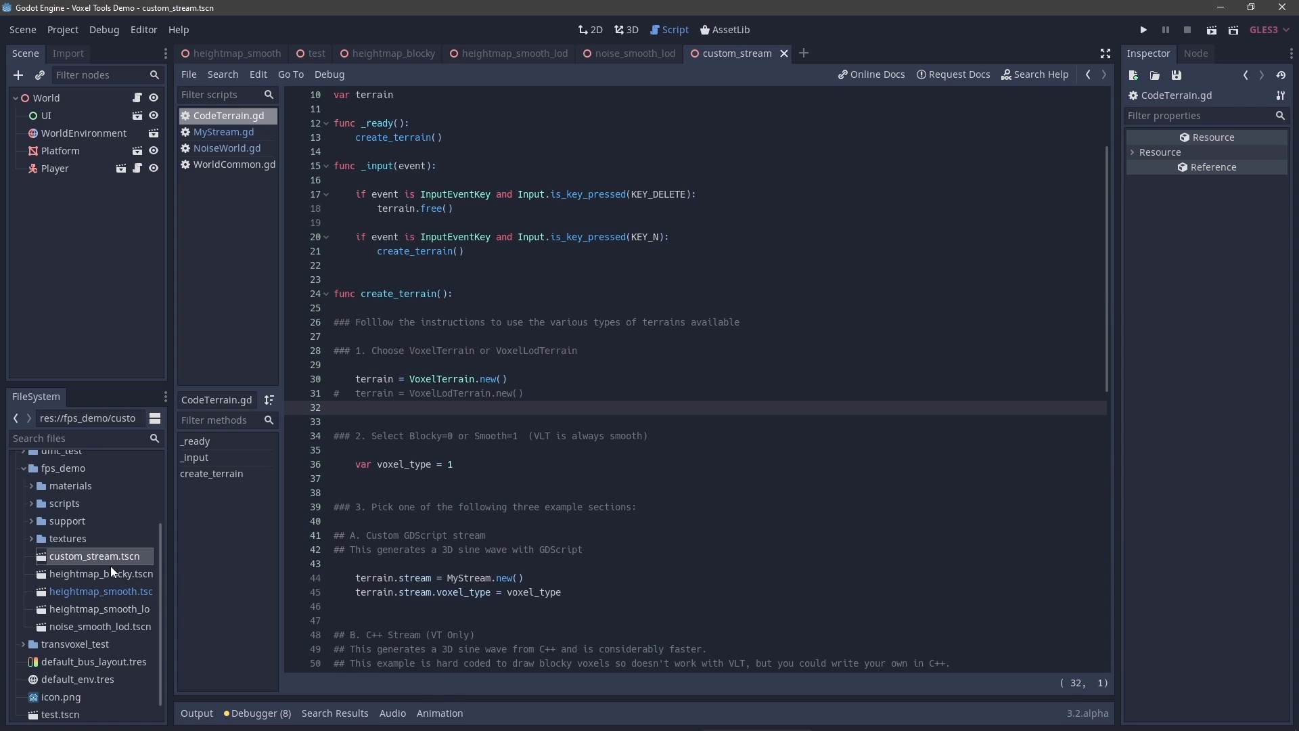
pyautogui.moveTo(350, 376); pyautogui.dragTo(569, 408)
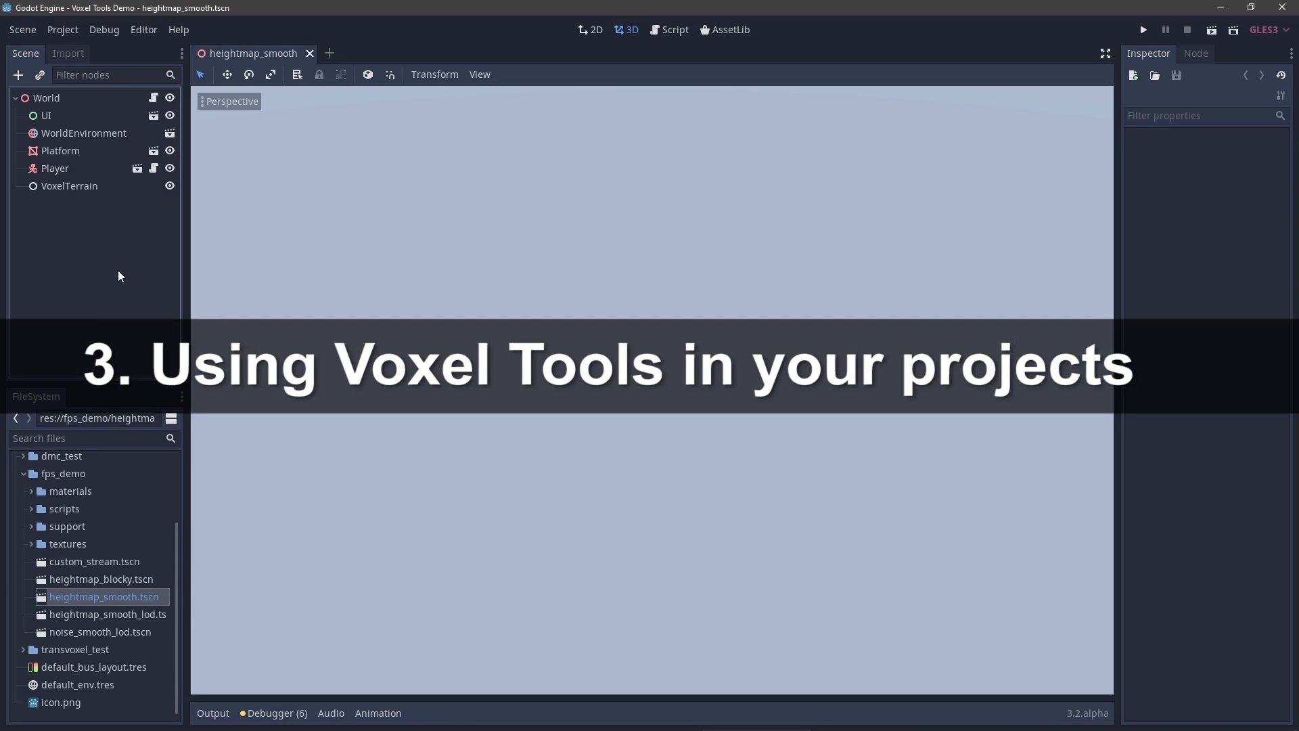
# Create a new scene with a 3D root node named World
pyautogui.click(23, 29)
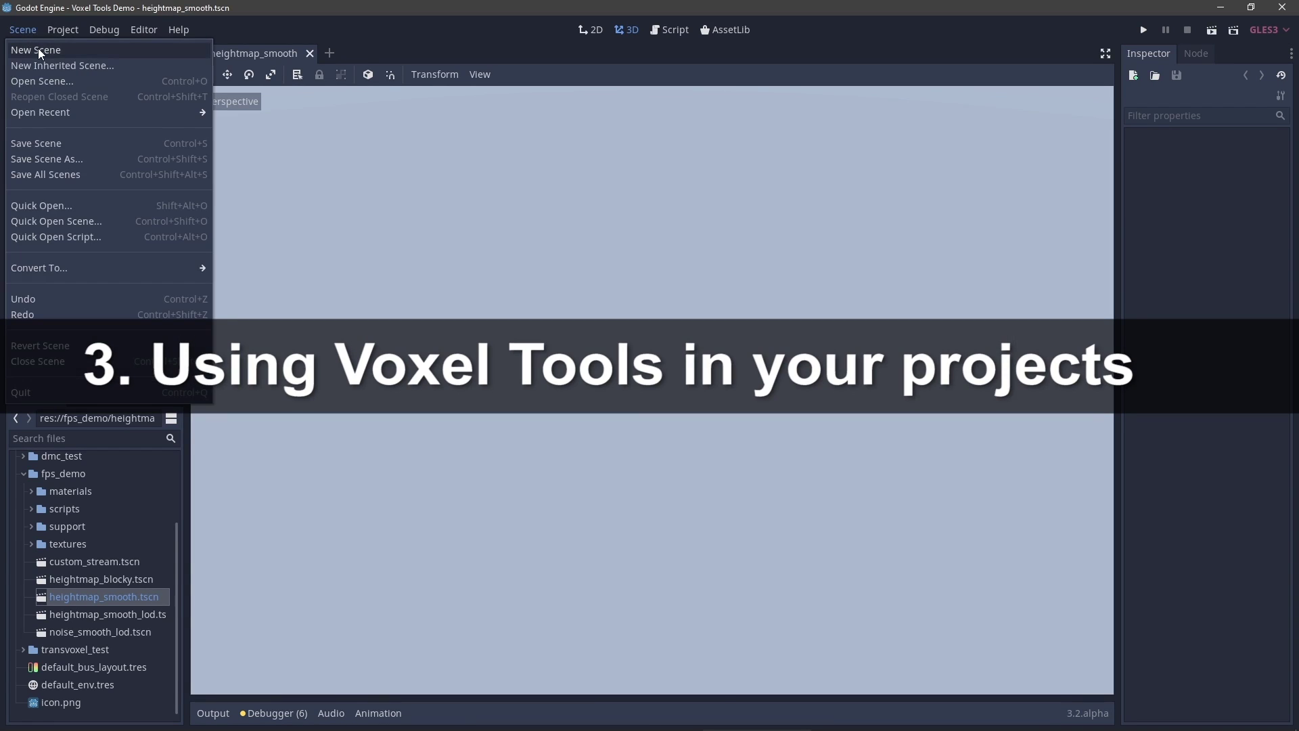
pyautogui.click(38, 48)
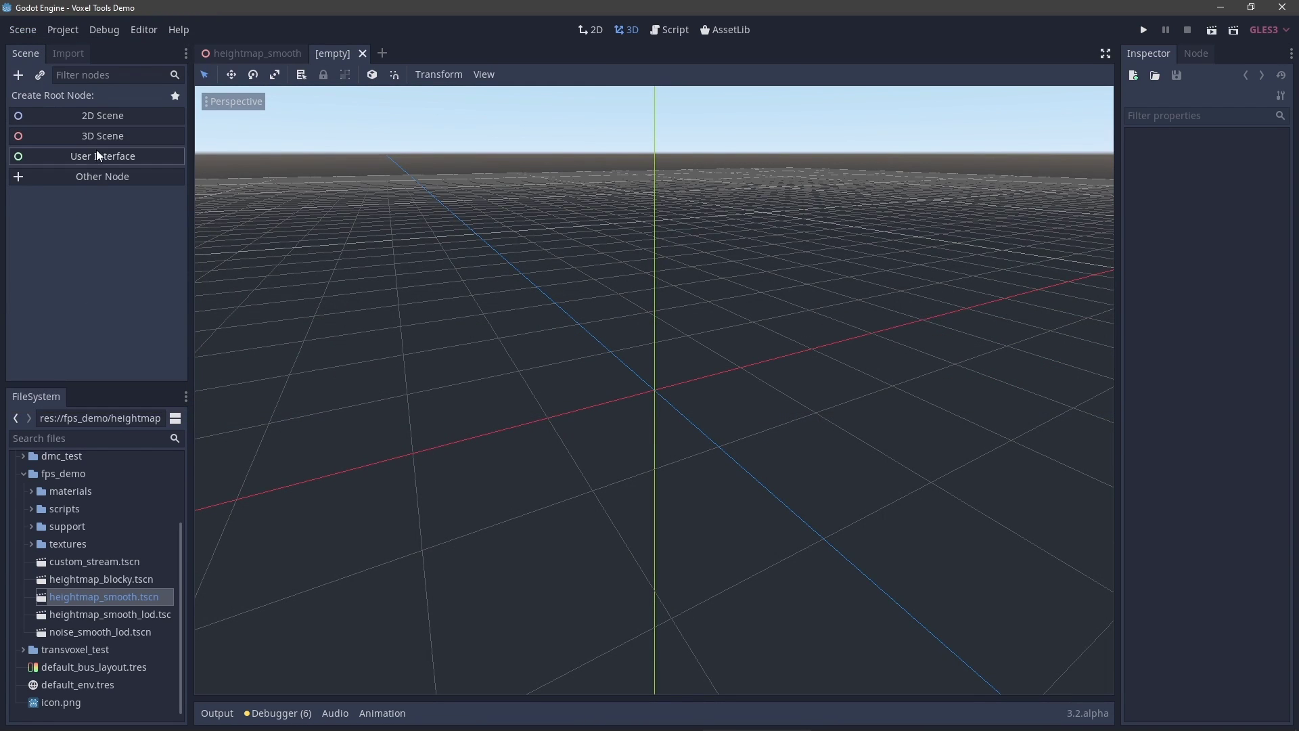
pyautogui.click(97, 136)
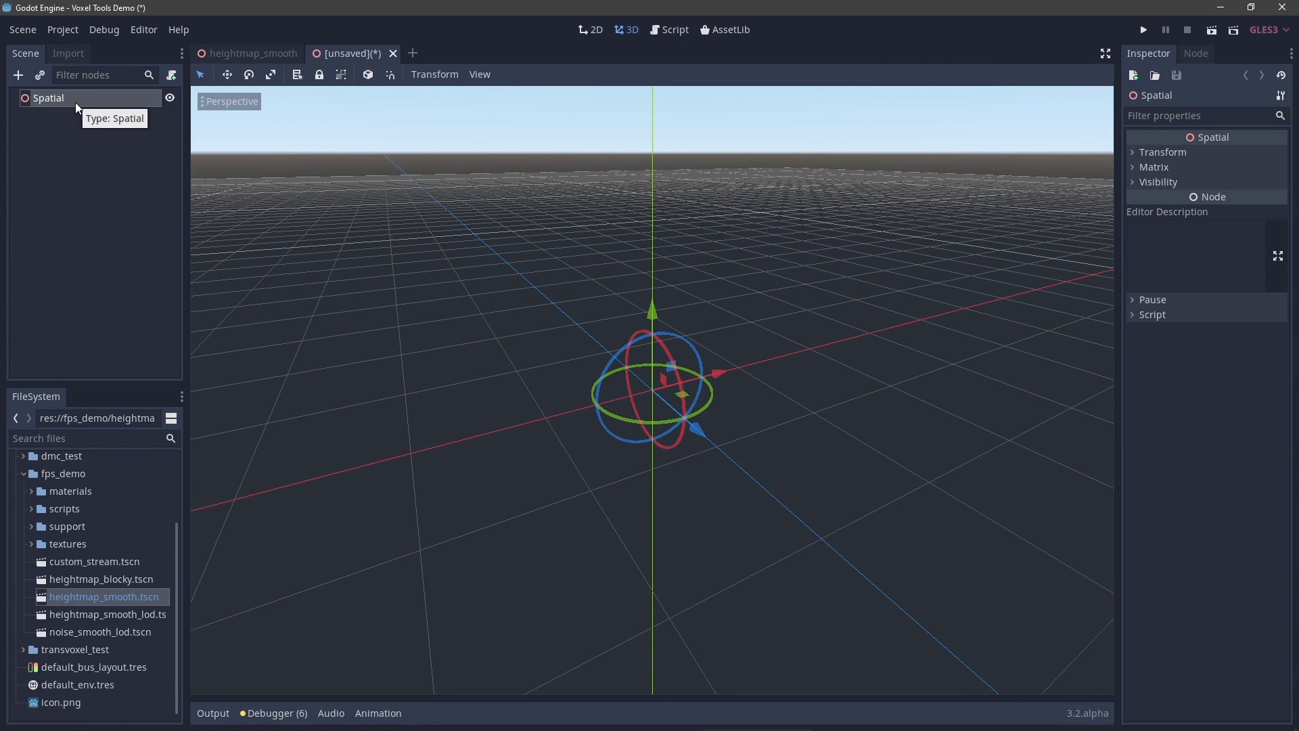
pyautogui.doubleClick(76, 99)
pyautogui.write('World')
pyautogui.press('Return')
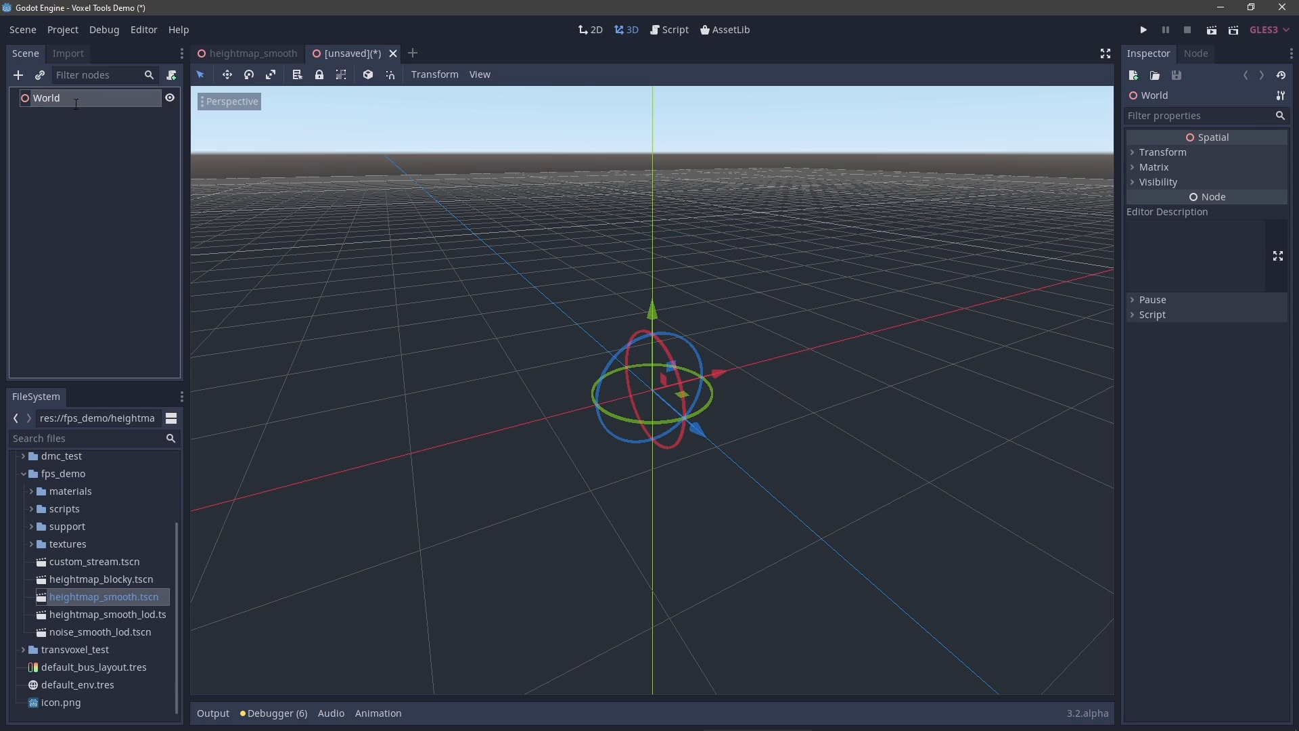
# Search node types for 'voxel', compare VoxelLodTerrain and VoxelTerrain, and add a VoxelTerrain under World
pyautogui.click(18, 76)
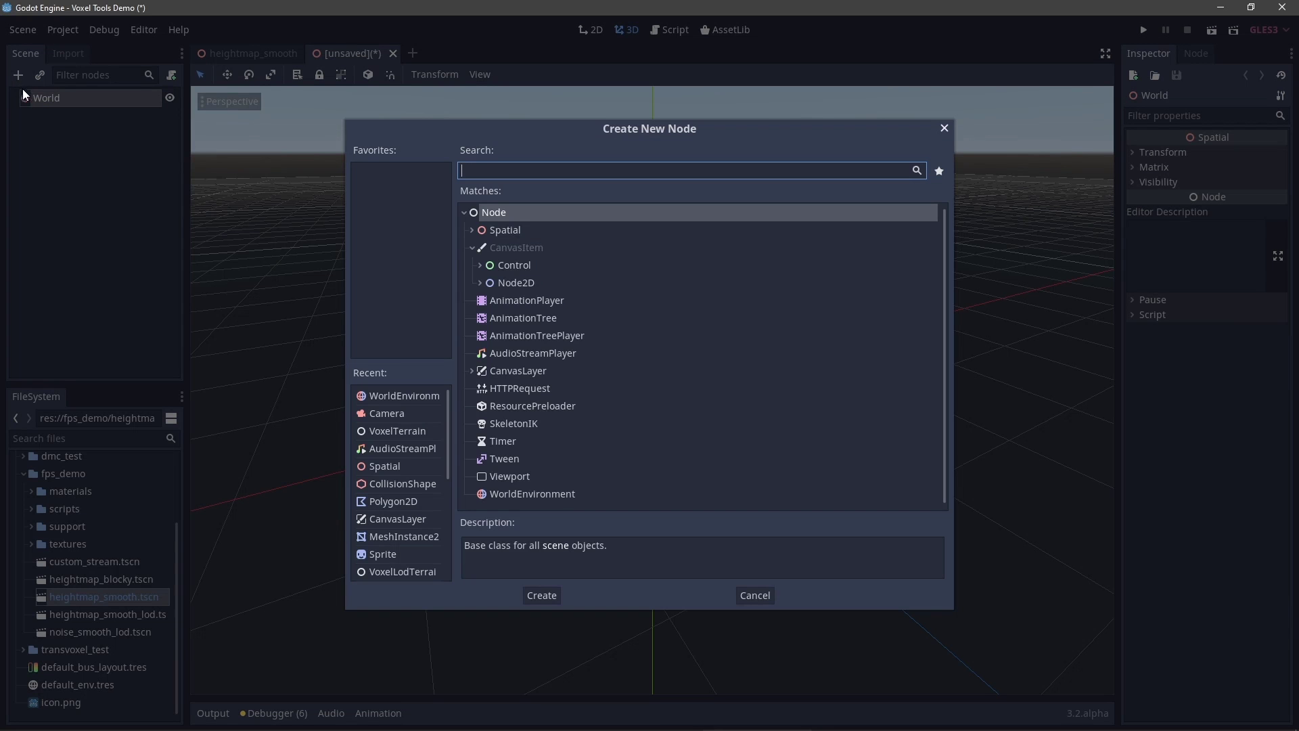
pyautogui.write('voxel')
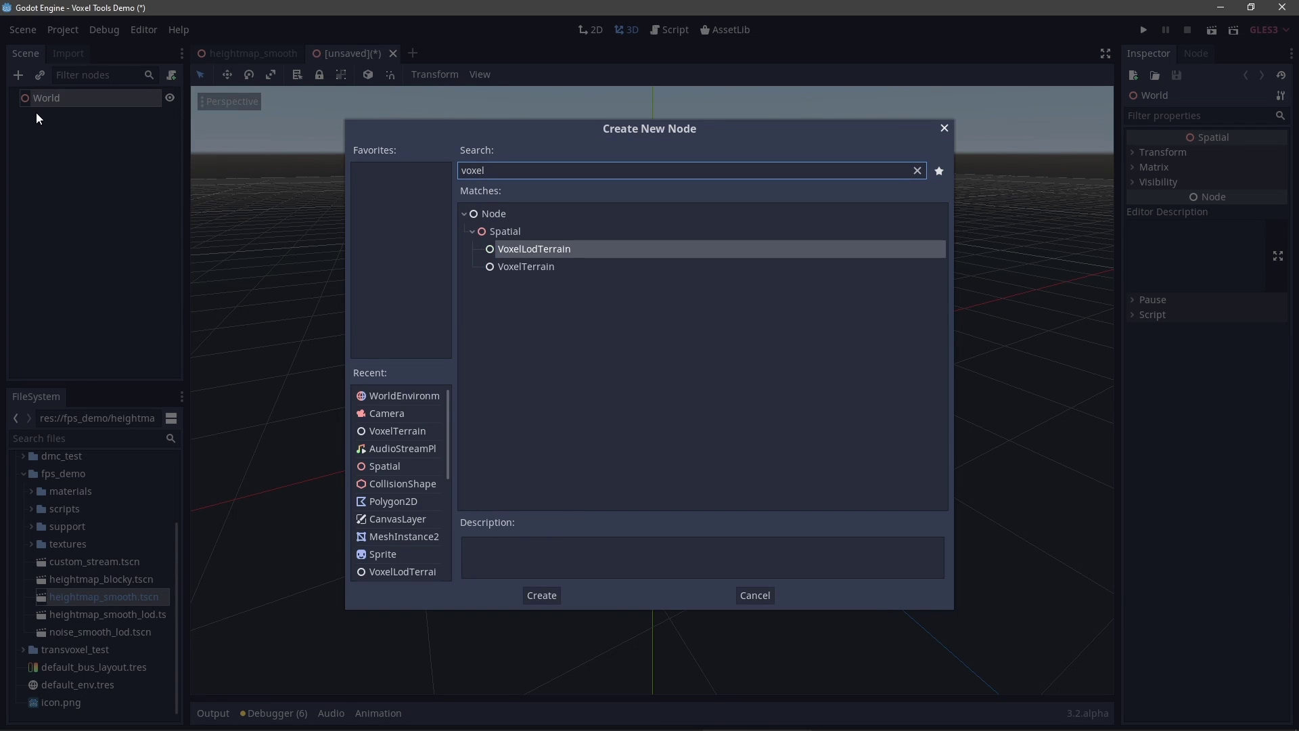
pyautogui.click(555, 268)
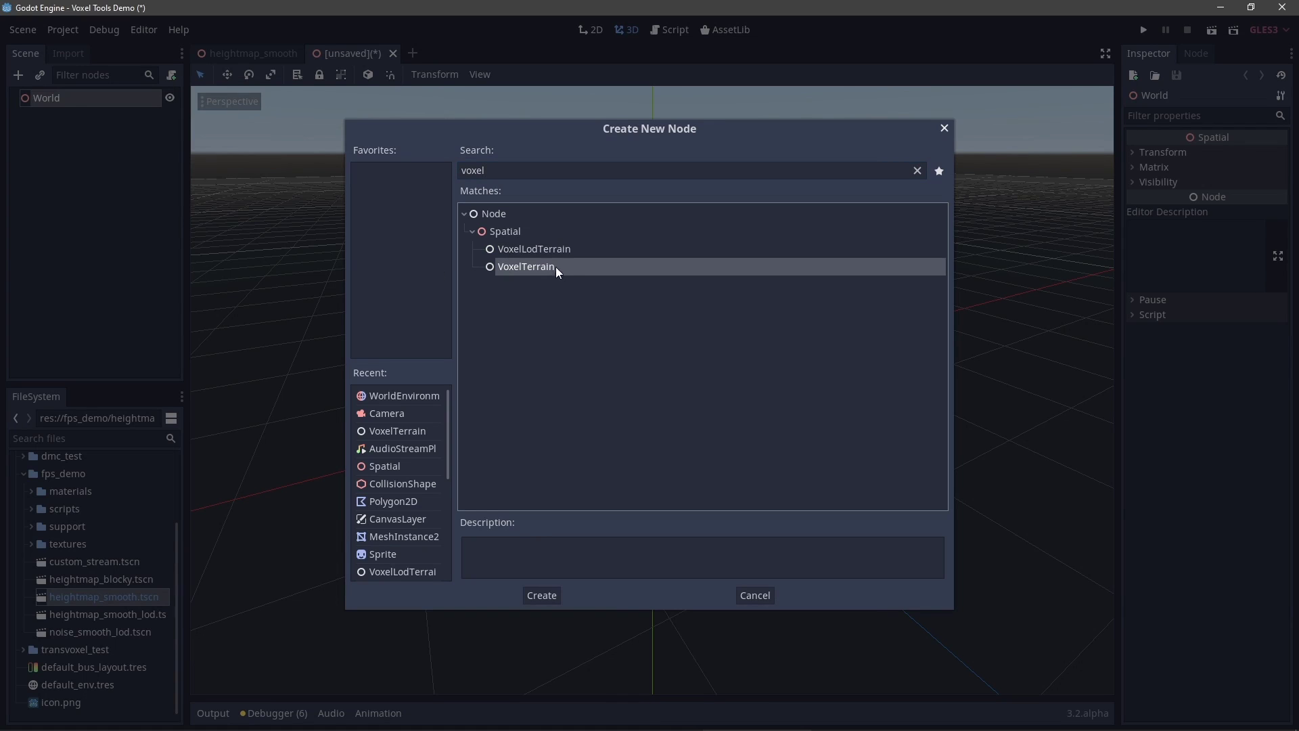
pyautogui.click(564, 249)
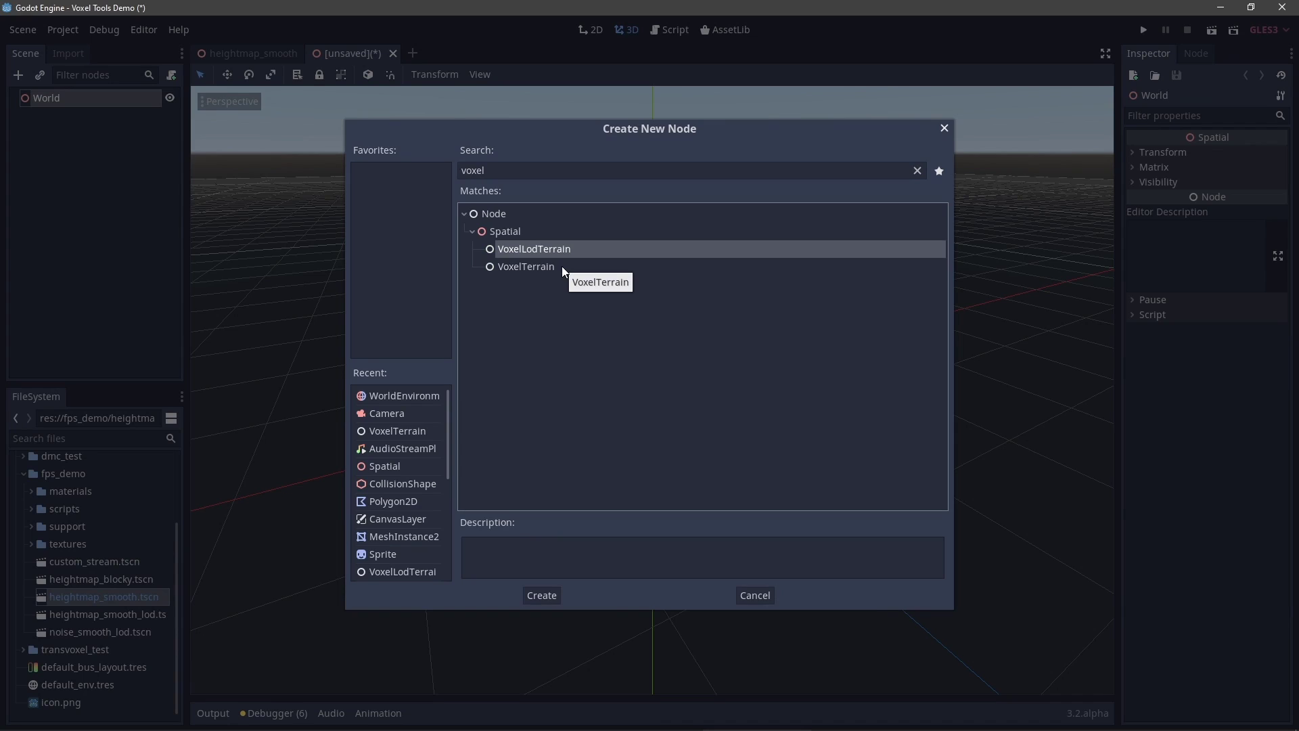
pyautogui.click(562, 267)
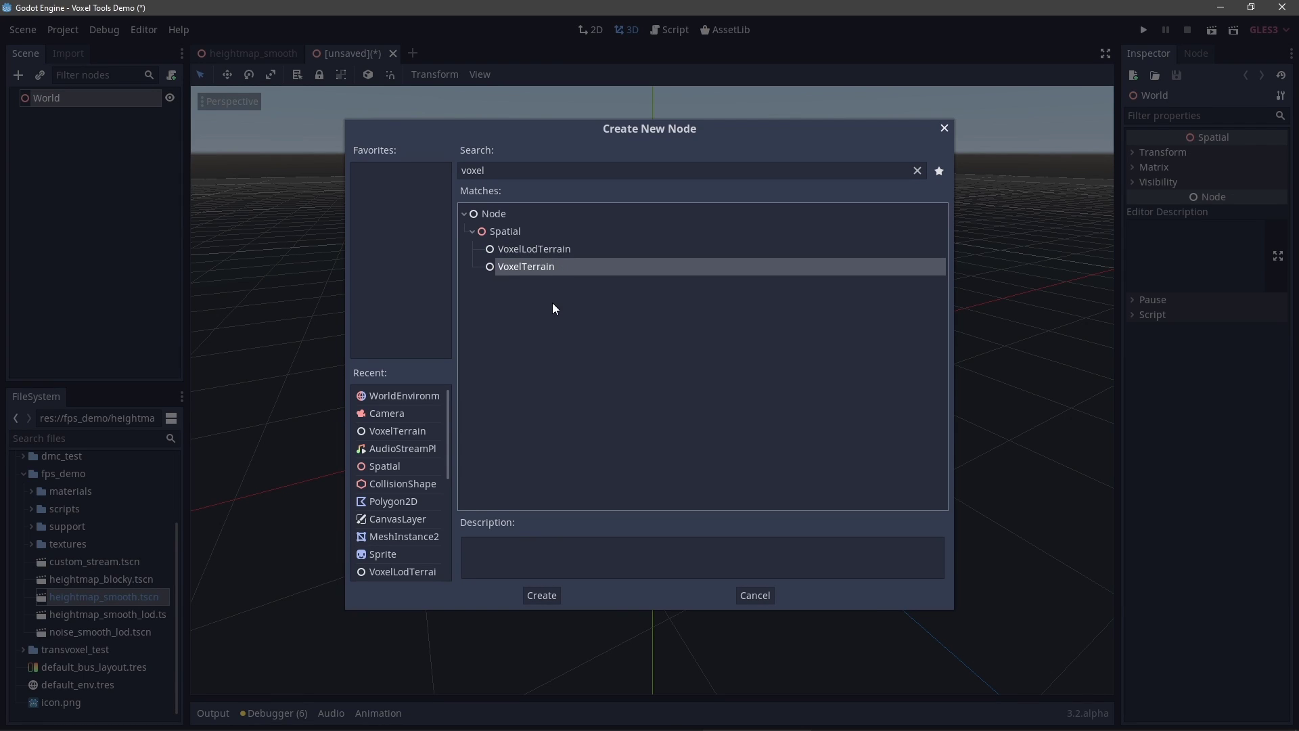
pyautogui.click(553, 250)
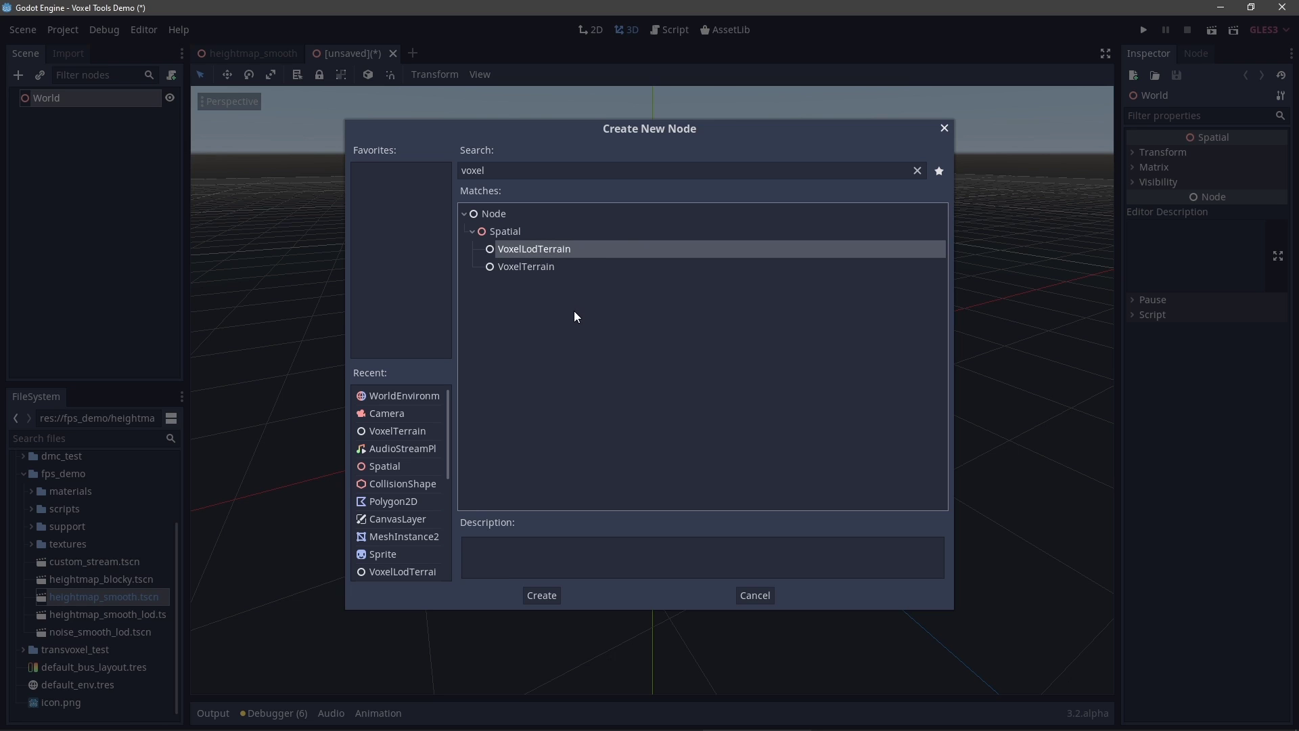
pyautogui.doubleClick(551, 267)
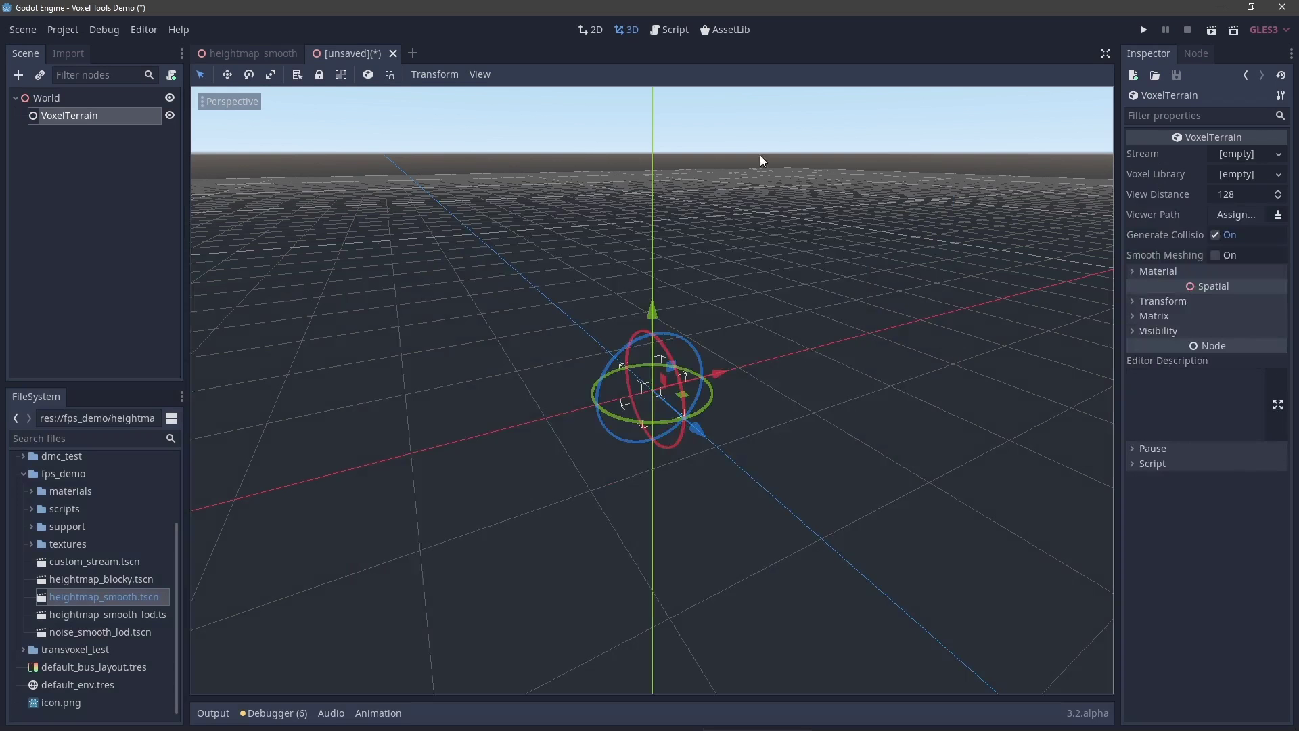
# Give VoxelTerrain a new VoxelStreamImage whose image is blocky_terrain/noise_distorted.png
pyautogui.click(1242, 156)
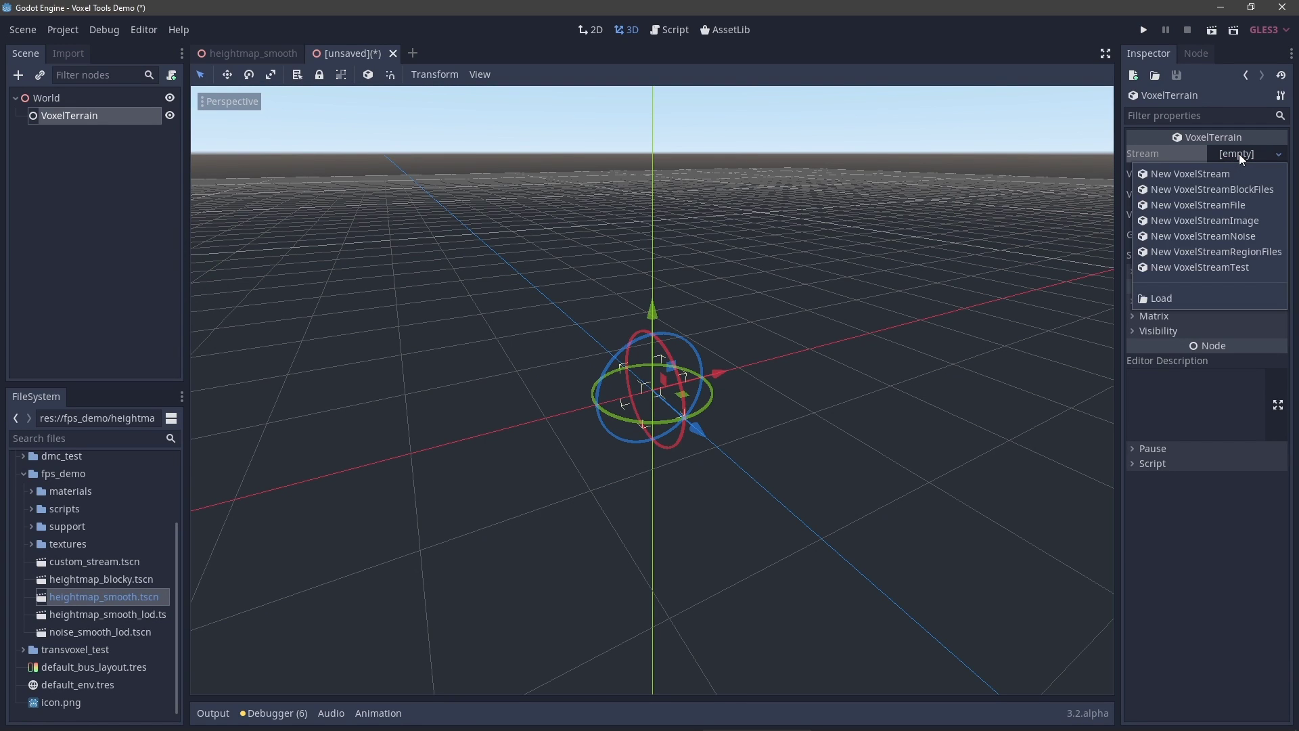
pyautogui.click(1224, 223)
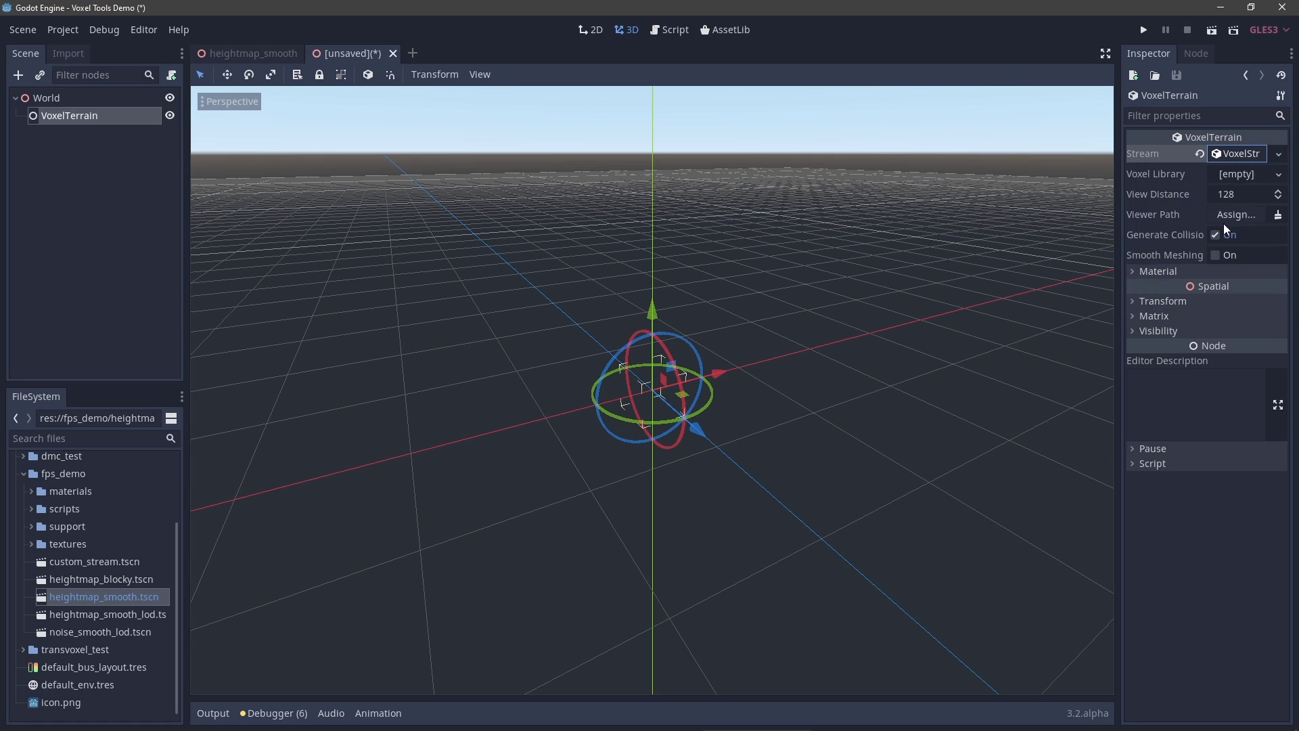
pyautogui.click(1240, 153)
pyautogui.click(1240, 175)
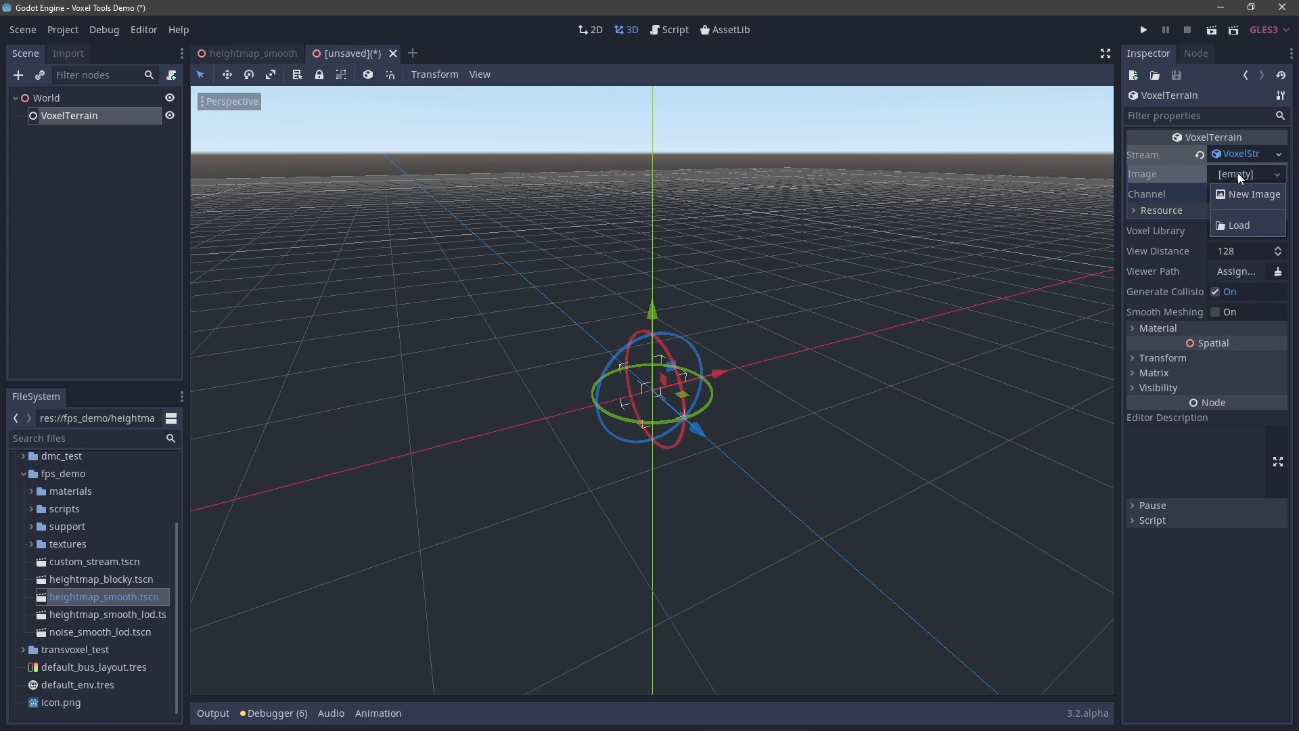
pyautogui.click(1243, 226)
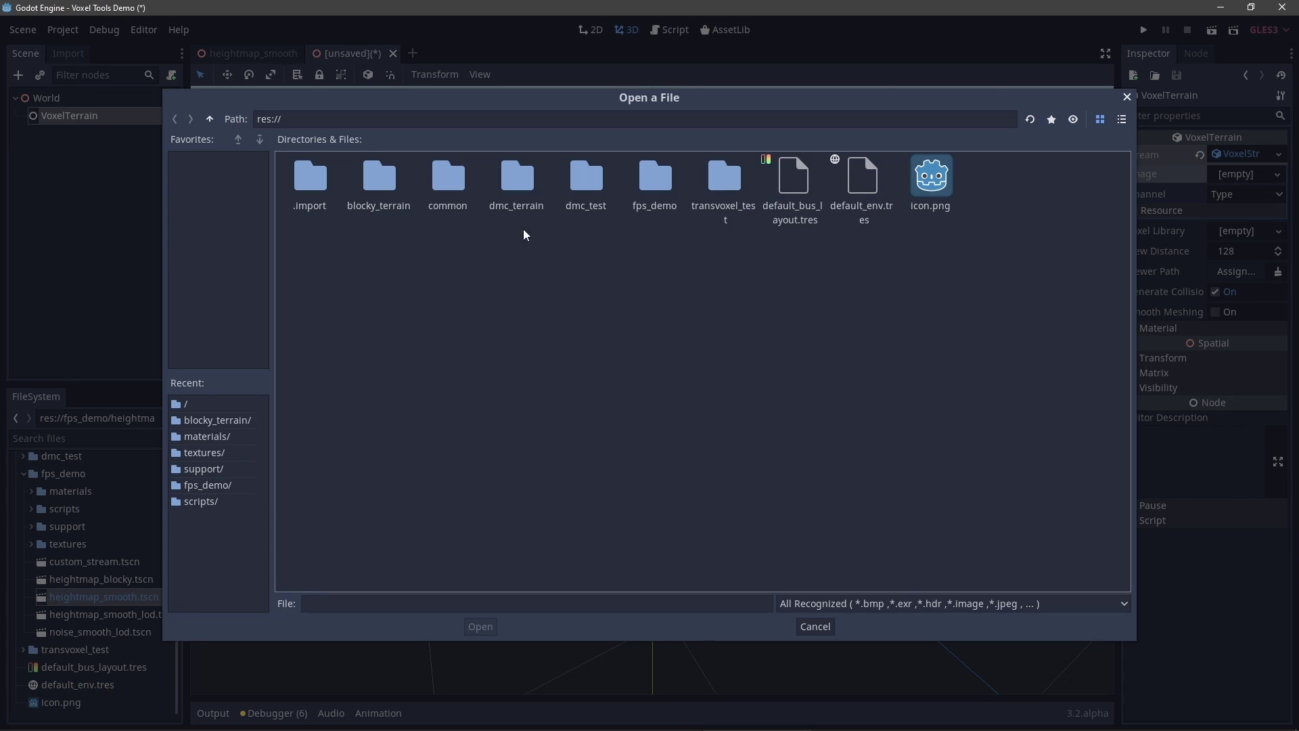
pyautogui.doubleClick(371, 196)
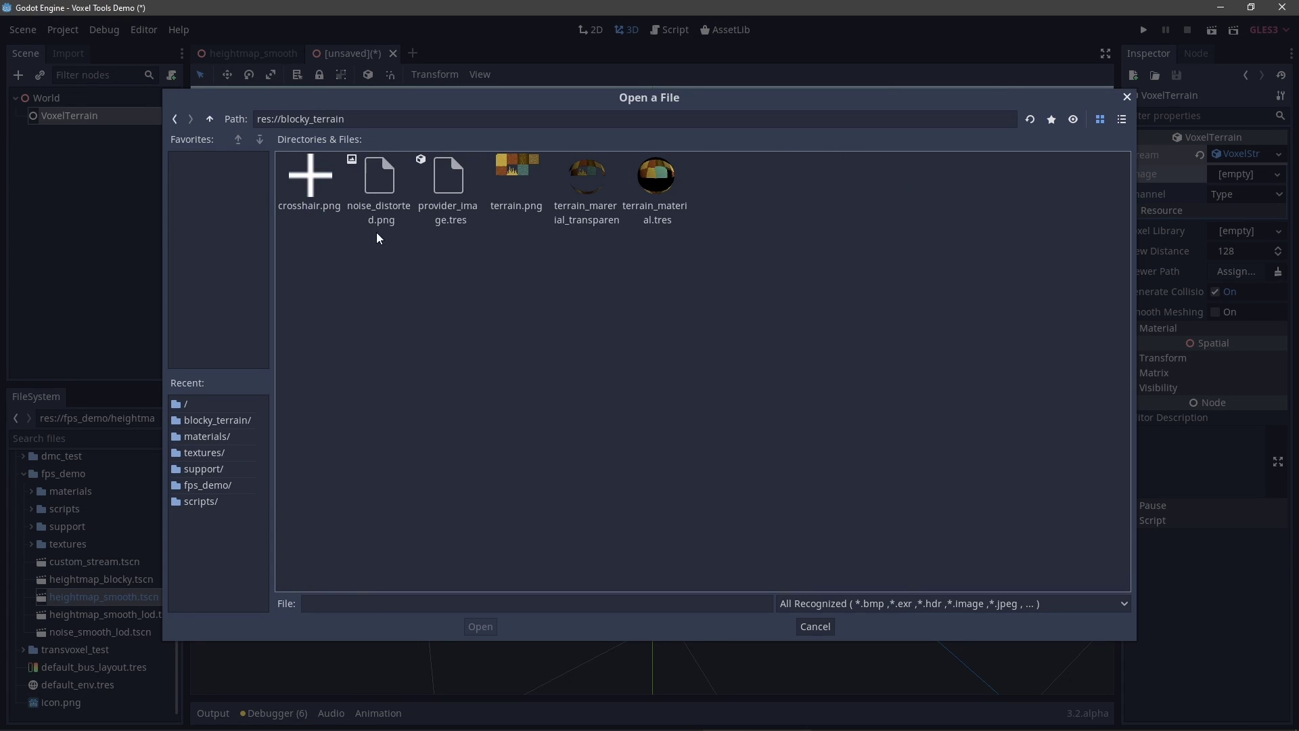
pyautogui.click(381, 216)
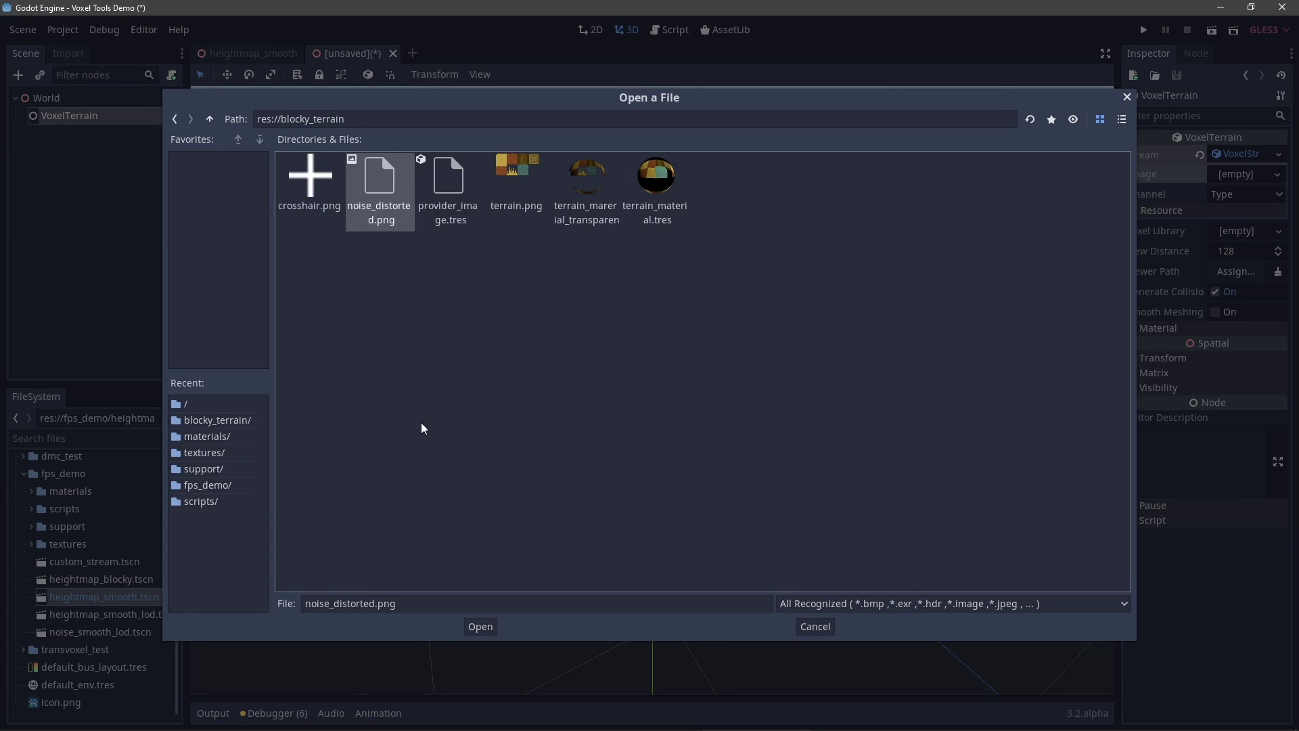
pyautogui.doubleClick(378, 188)
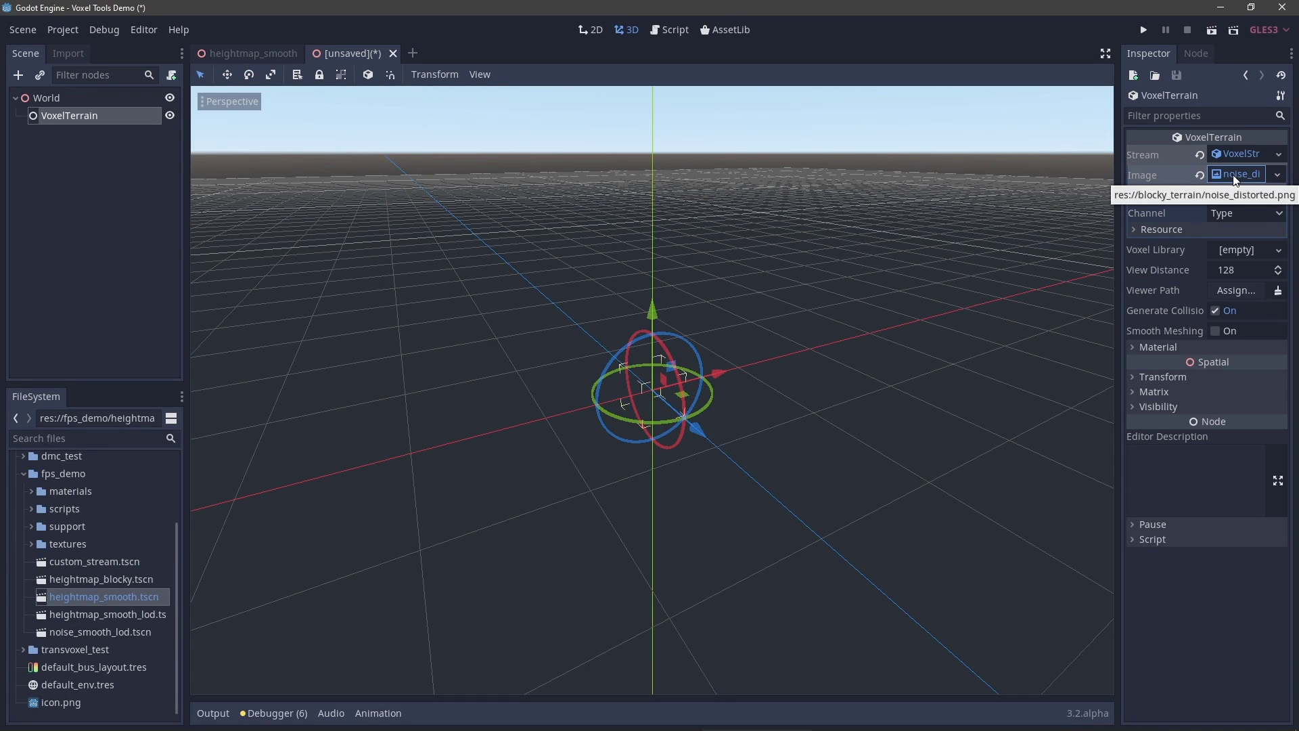
# Show the Import panel and view noise_distorted.png's import settings in blocky_terrain
pyautogui.click(64, 63)
pyautogui.scroll(3, 76, 535)
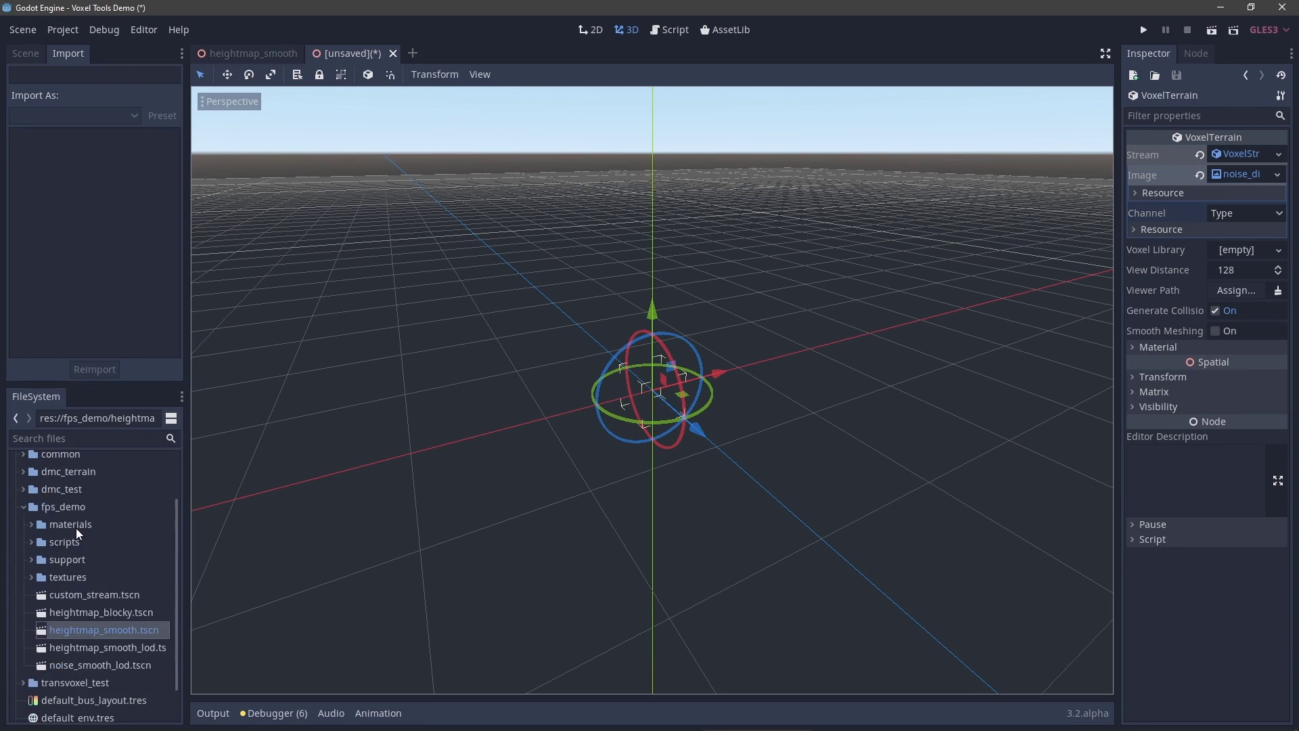
pyautogui.click(24, 497)
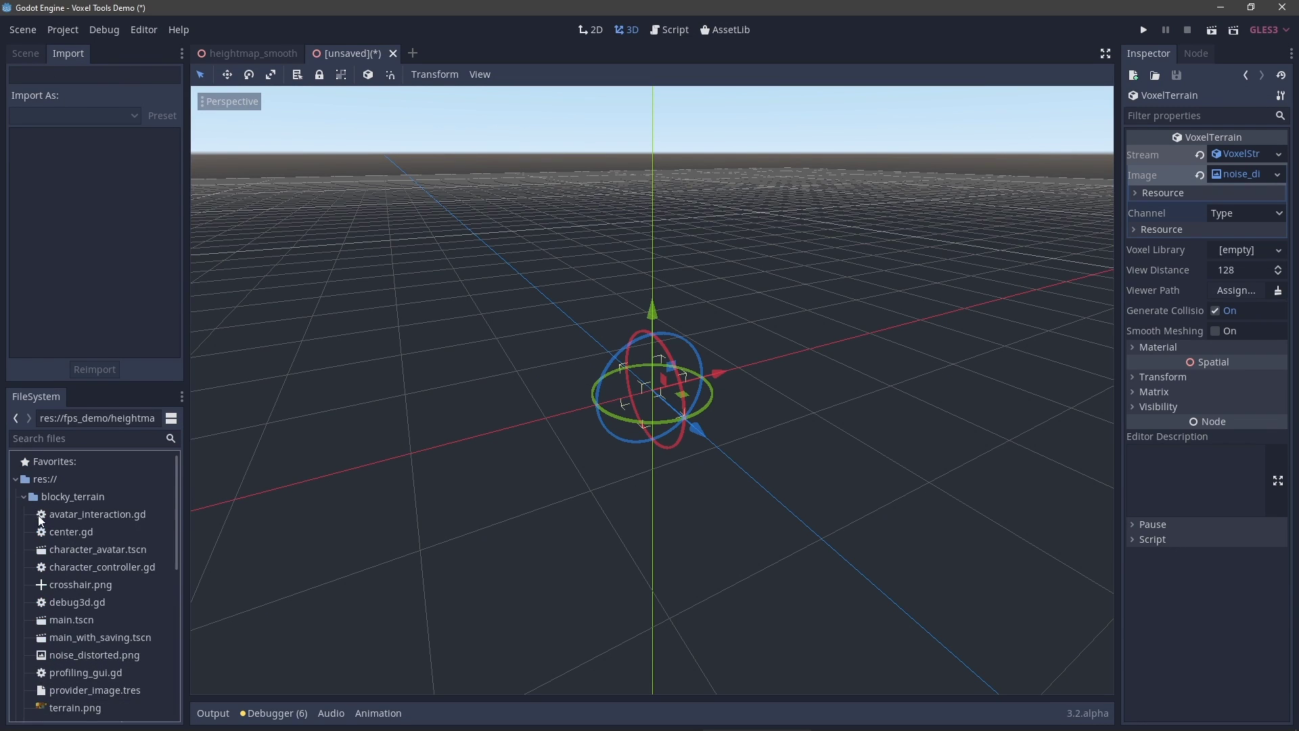
pyautogui.scroll(-3, 94, 581)
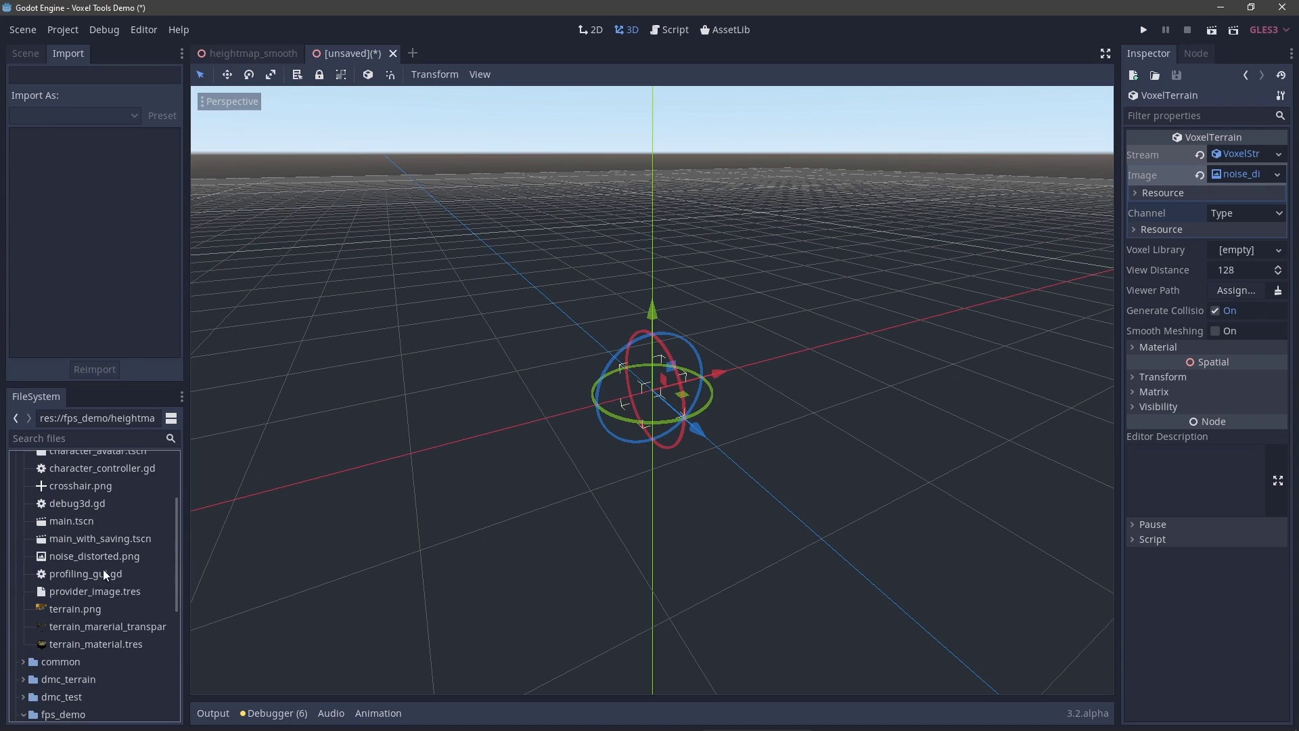
pyautogui.click(93, 556)
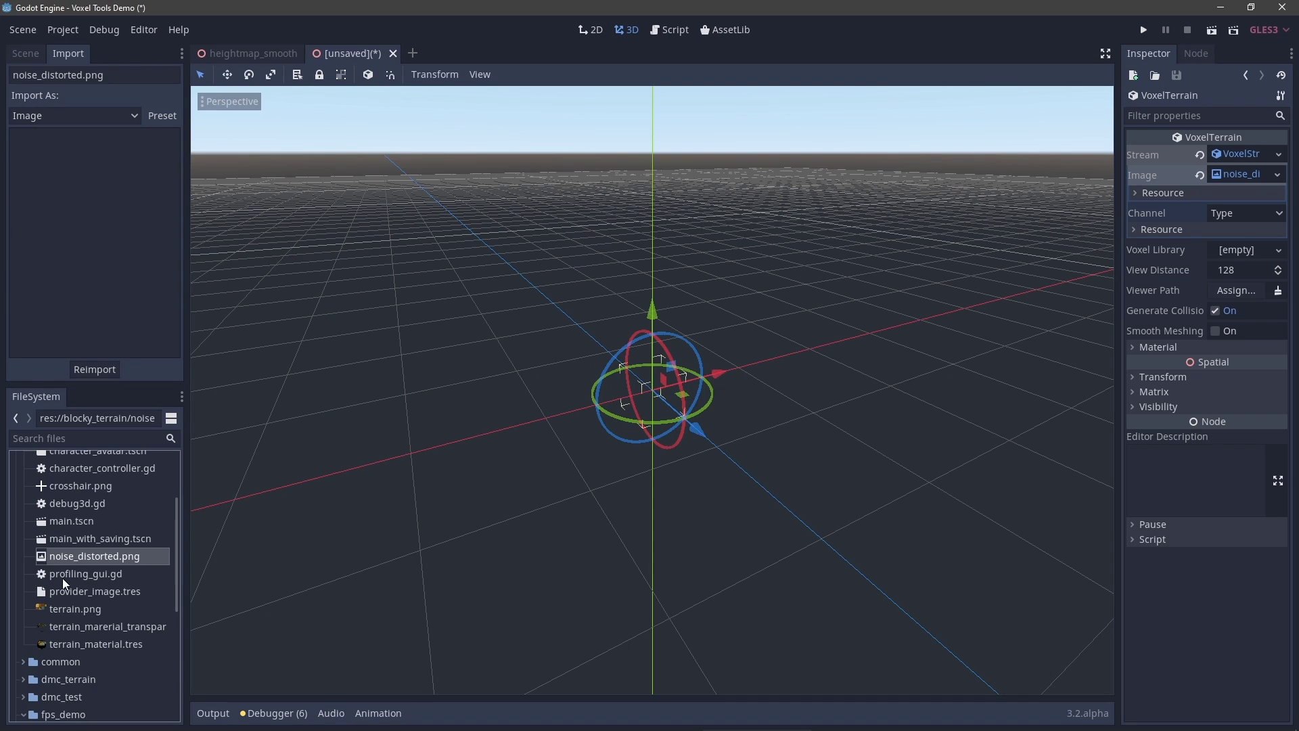
pyautogui.moveTo(76, 613); pyautogui.dragTo(78, 542)
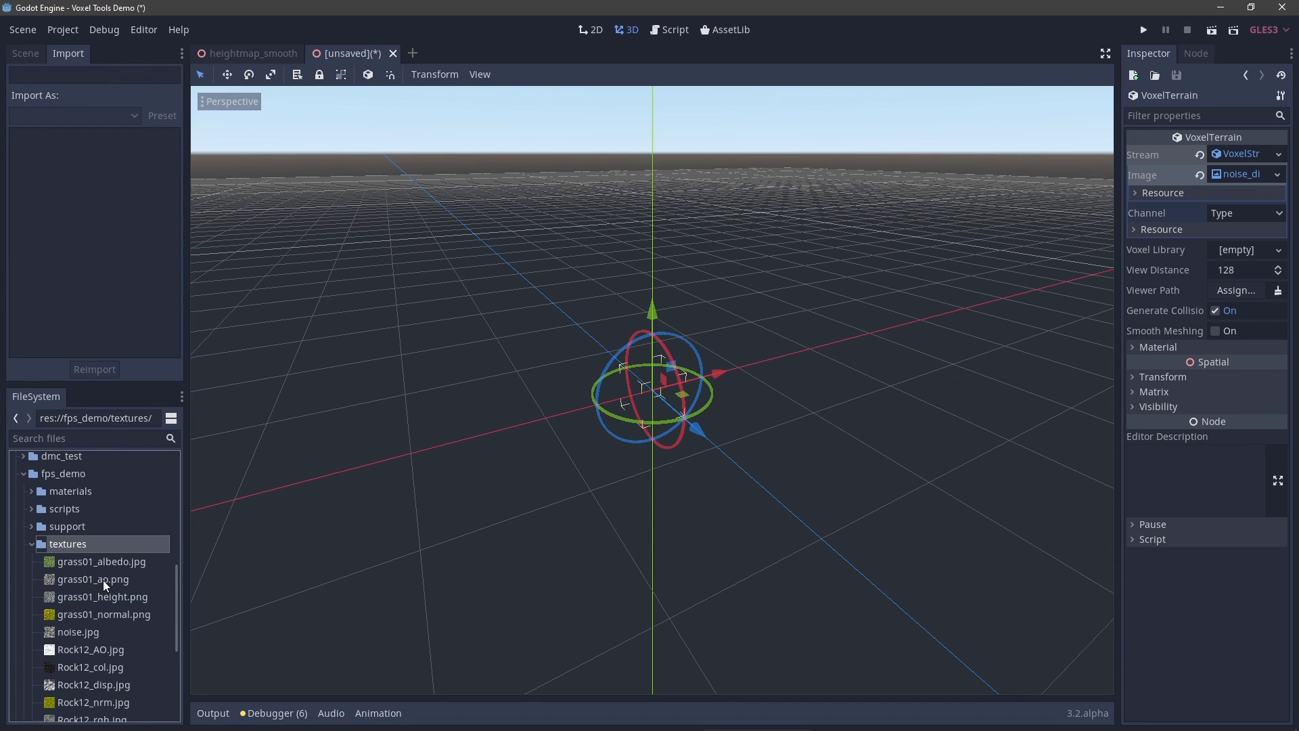
# Try importing grass01_ao.png as Image, cancel the restart, and set it back to Texture
pyautogui.click(104, 579)
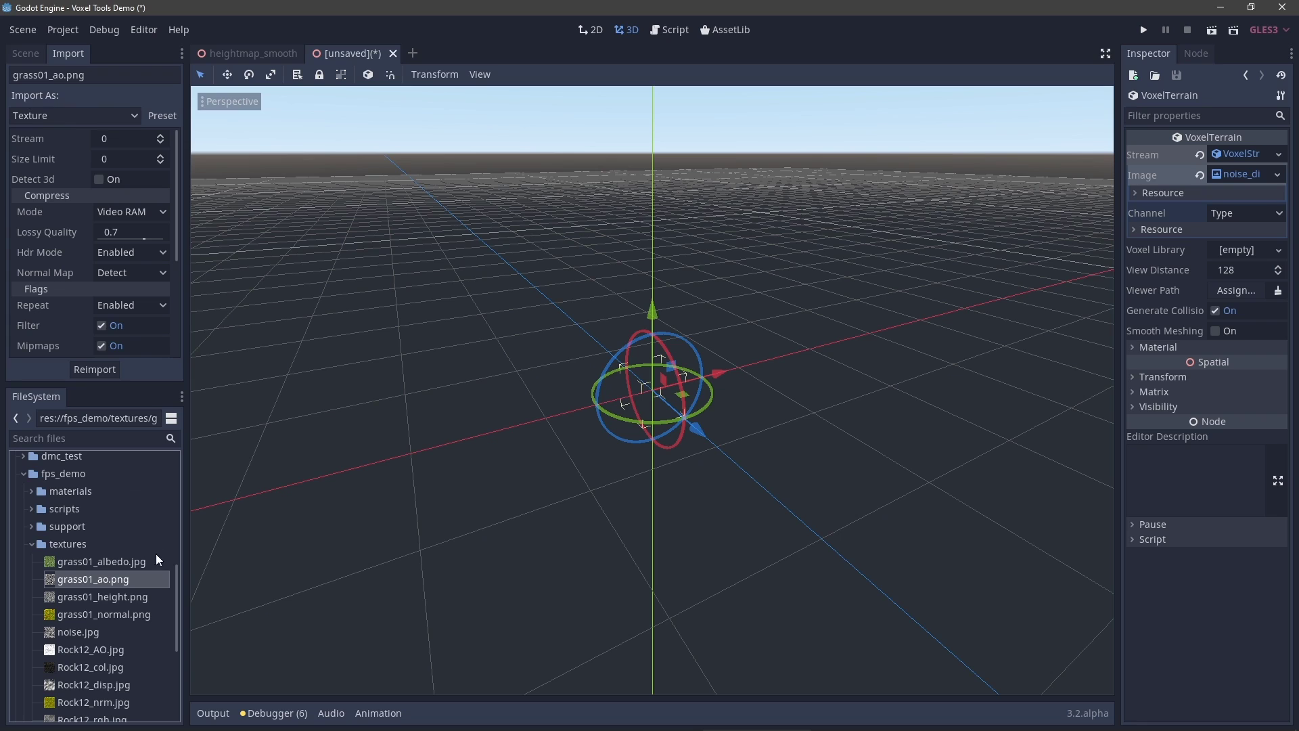
pyautogui.click(130, 567)
pyautogui.click(129, 583)
pyautogui.click(49, 121)
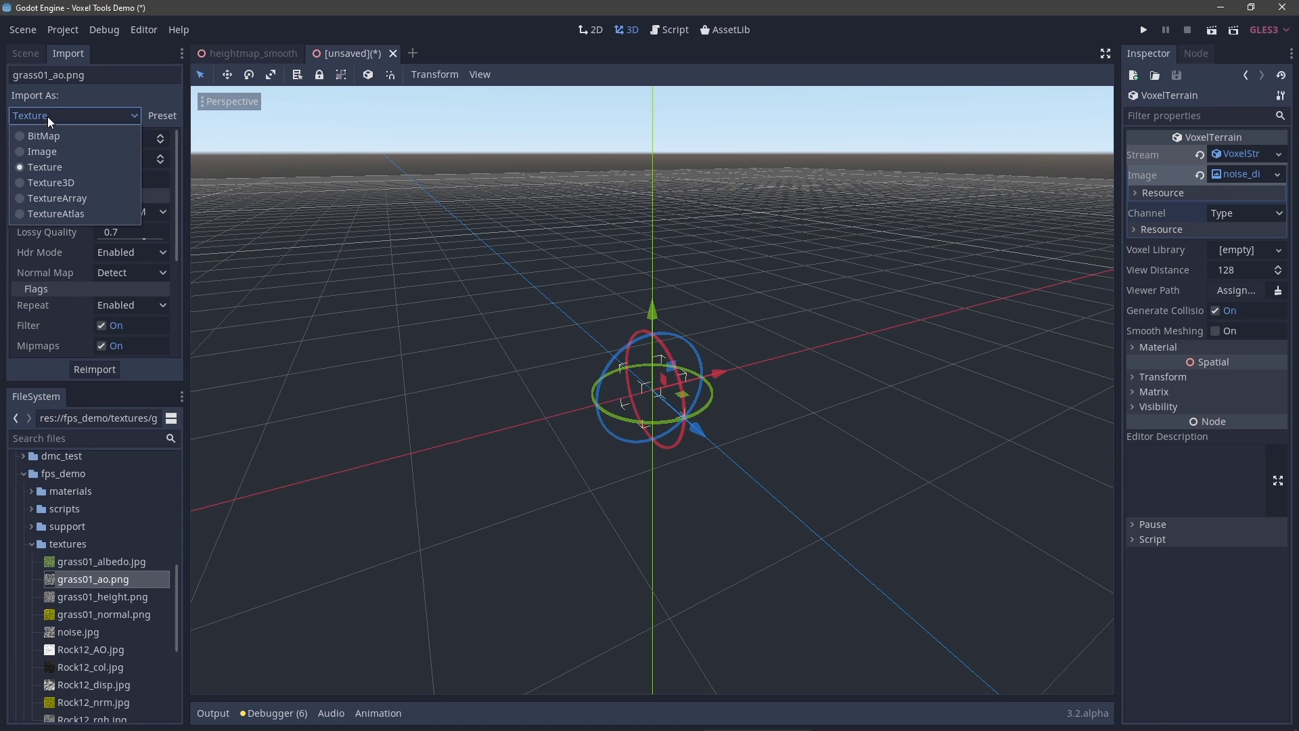
pyautogui.click(49, 152)
pyautogui.click(93, 369)
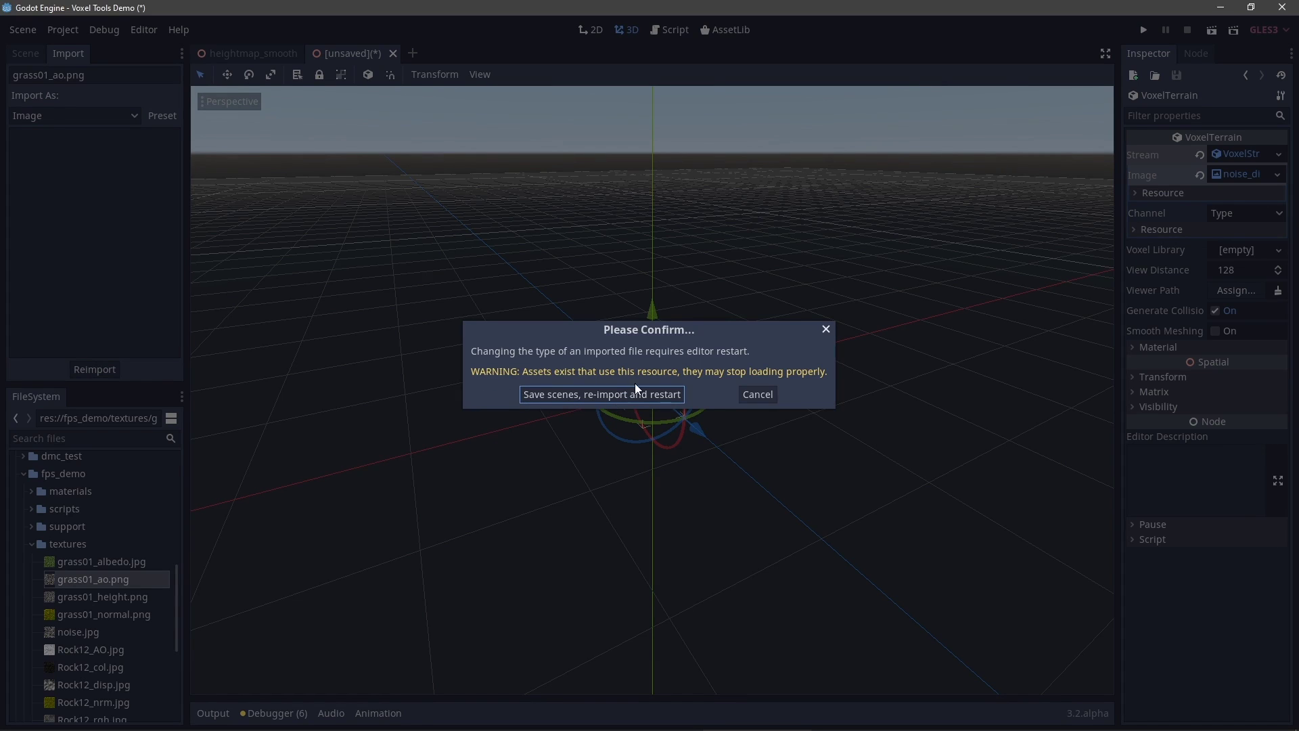
pyautogui.click(775, 392)
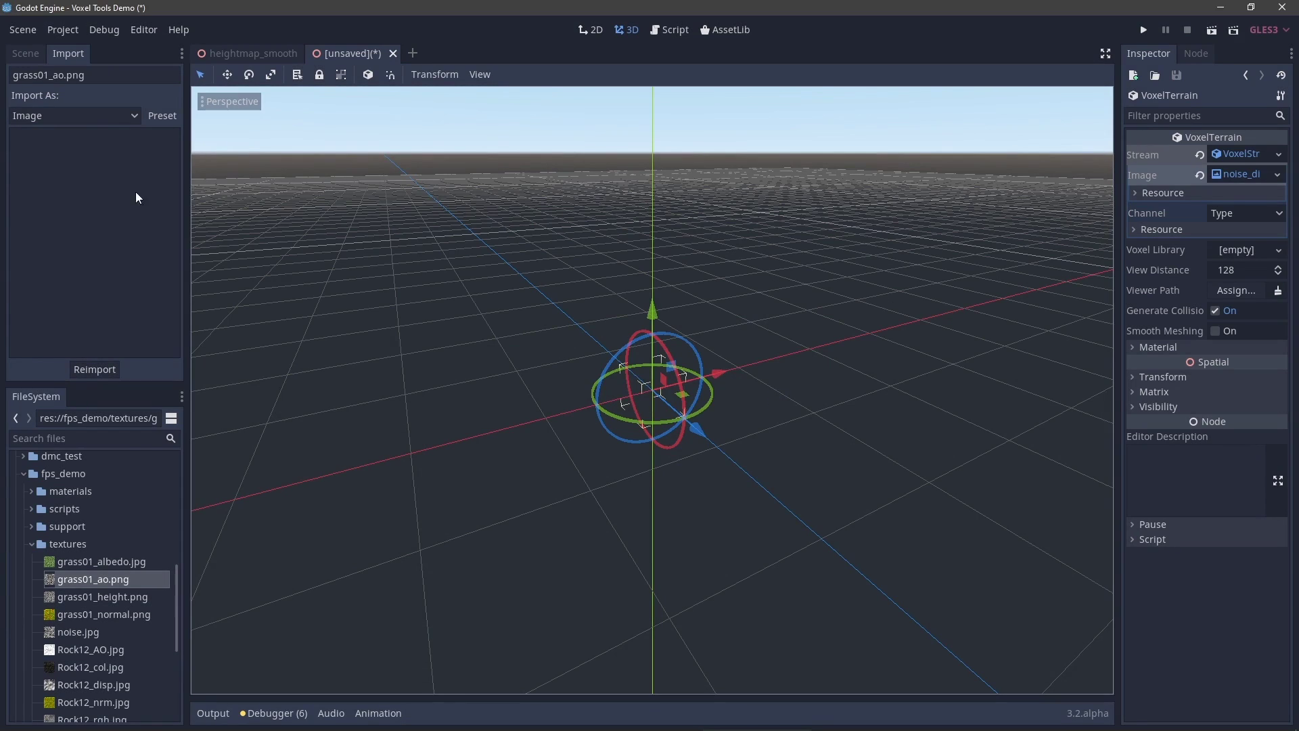
pyautogui.click(102, 119)
pyautogui.click(60, 167)
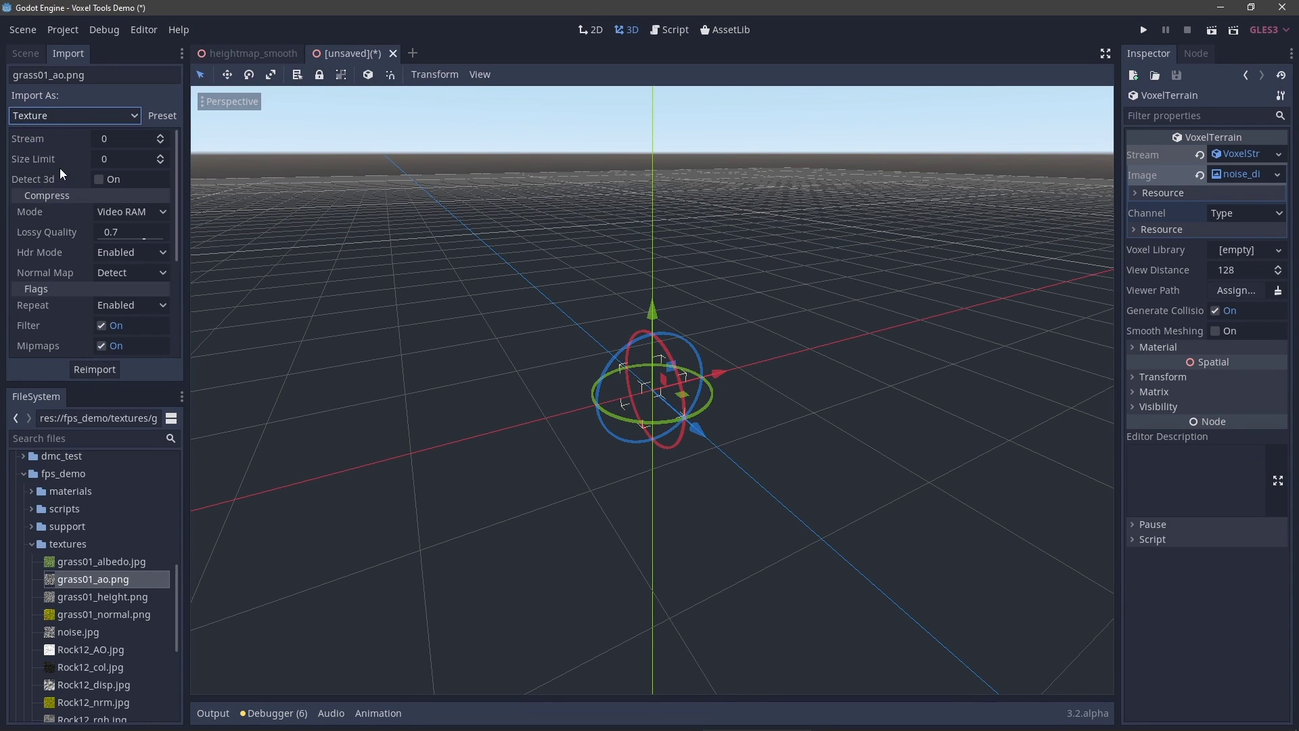
# Confirm noise_distorted.png is imported as Image and collapse the textures and blocky_terrain folders
pyautogui.click(76, 565)
pyautogui.click(32, 545)
pyautogui.scroll(5, 40, 548)
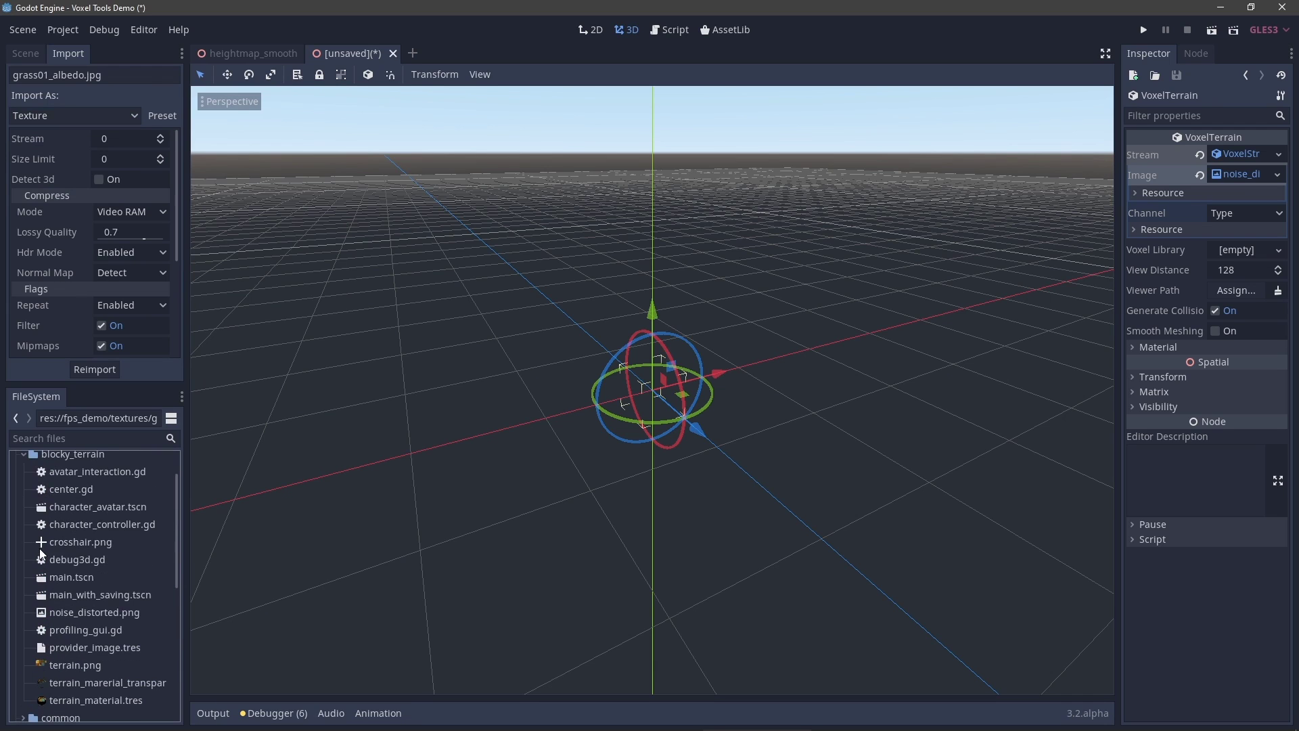
pyautogui.click(96, 614)
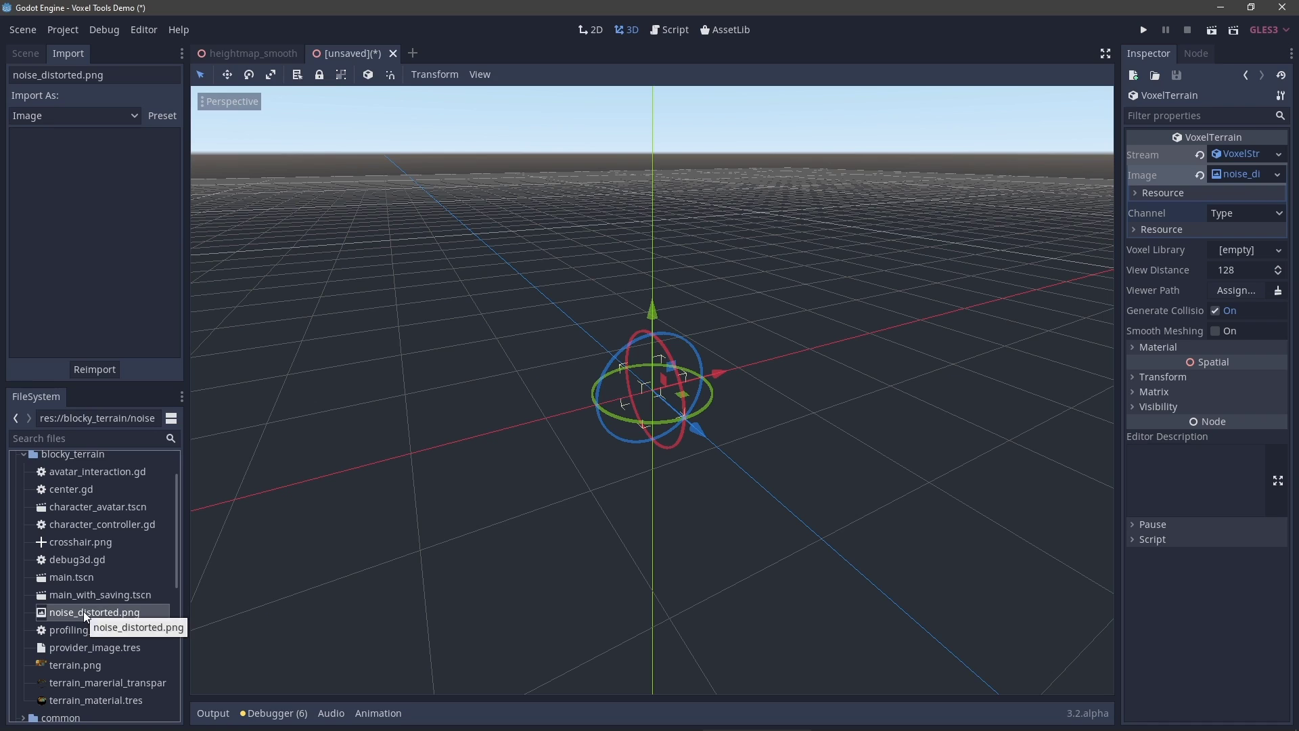
pyautogui.click(25, 455)
# Try the Sdf channel and smooth meshing on the VoxelTerrain, then turn smoothing off
pyautogui.click(28, 55)
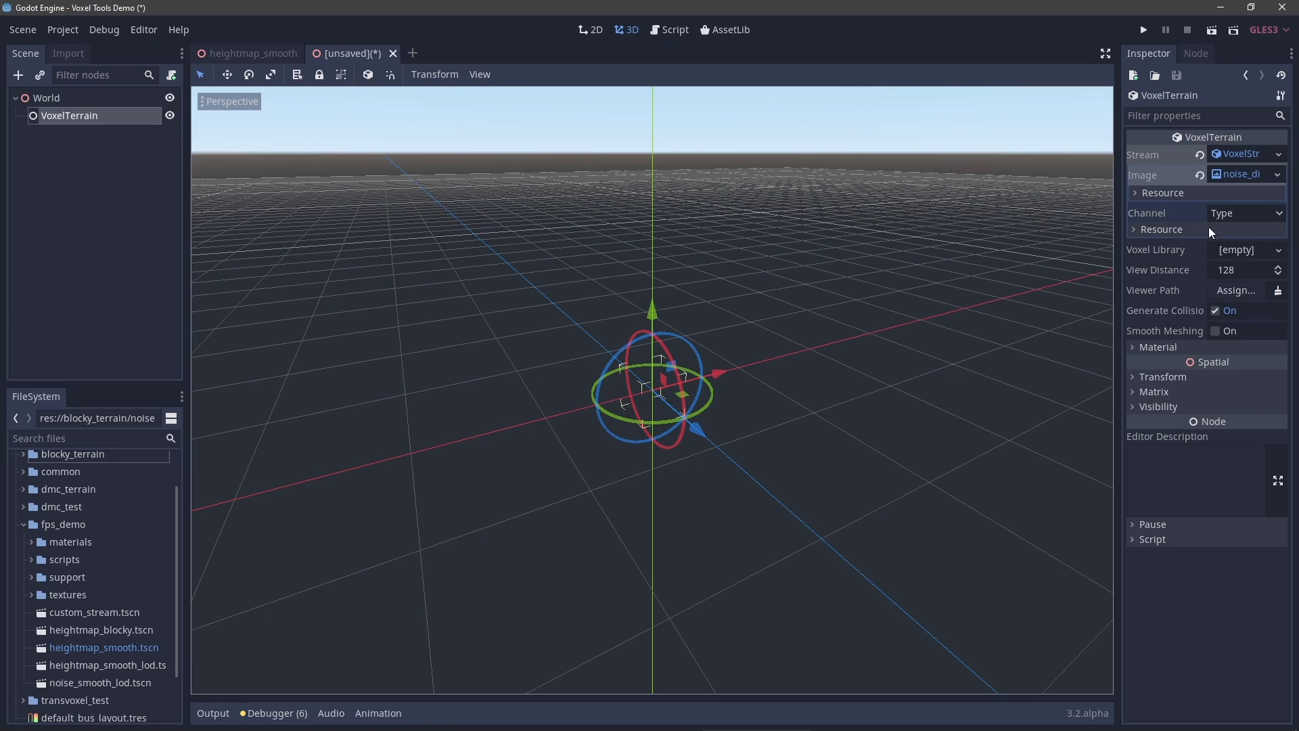
pyautogui.click(1227, 214)
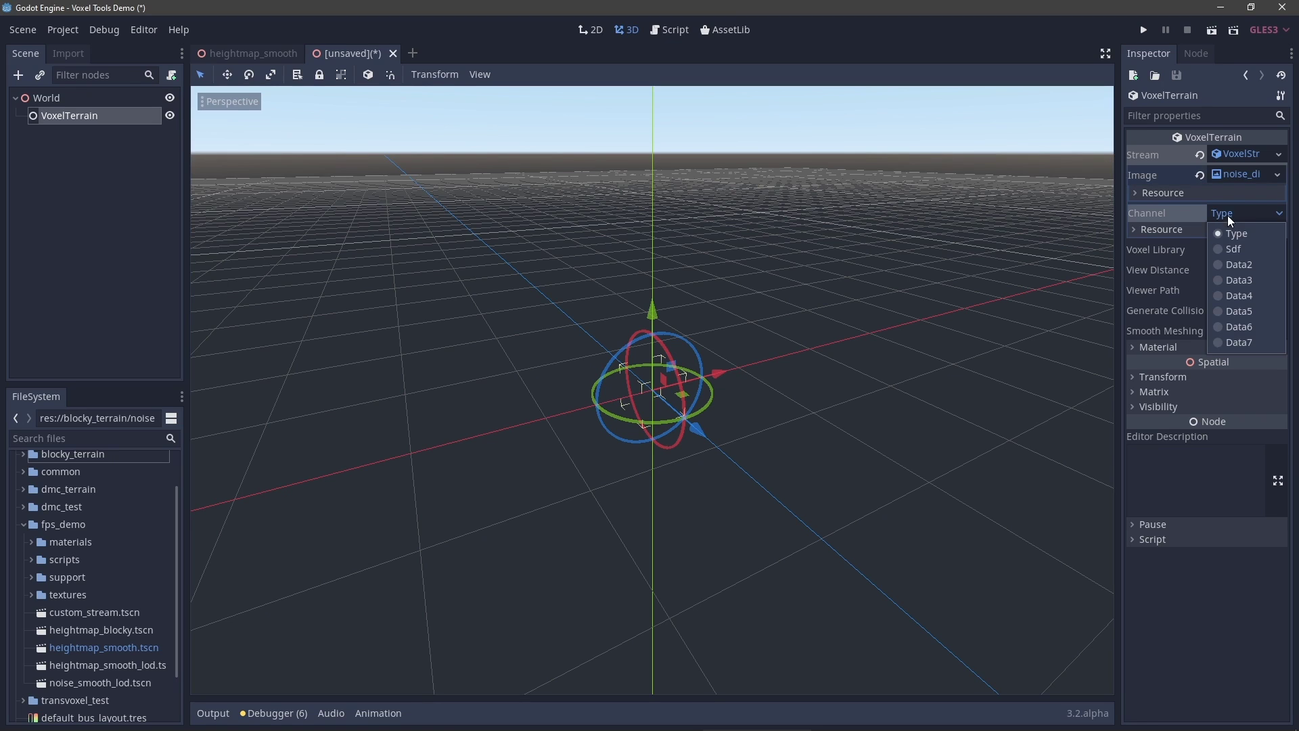
pyautogui.click(1239, 250)
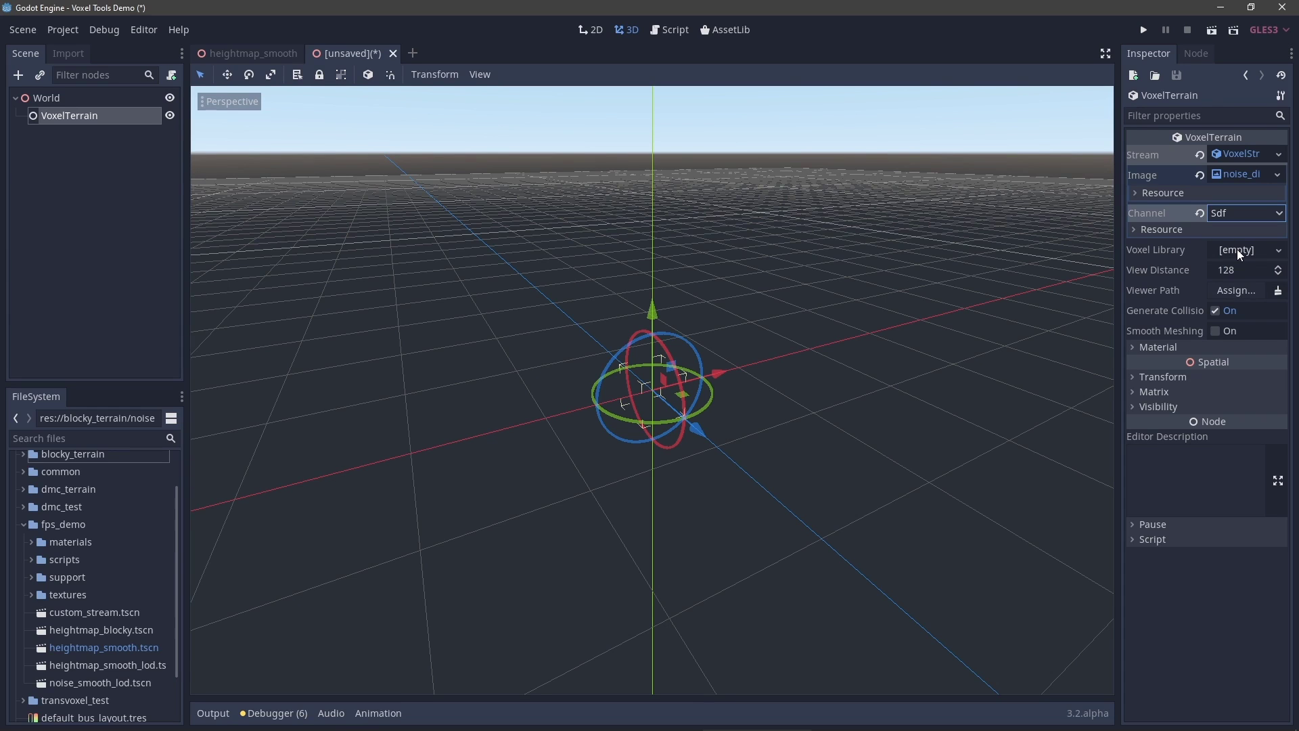
pyautogui.click(1215, 331)
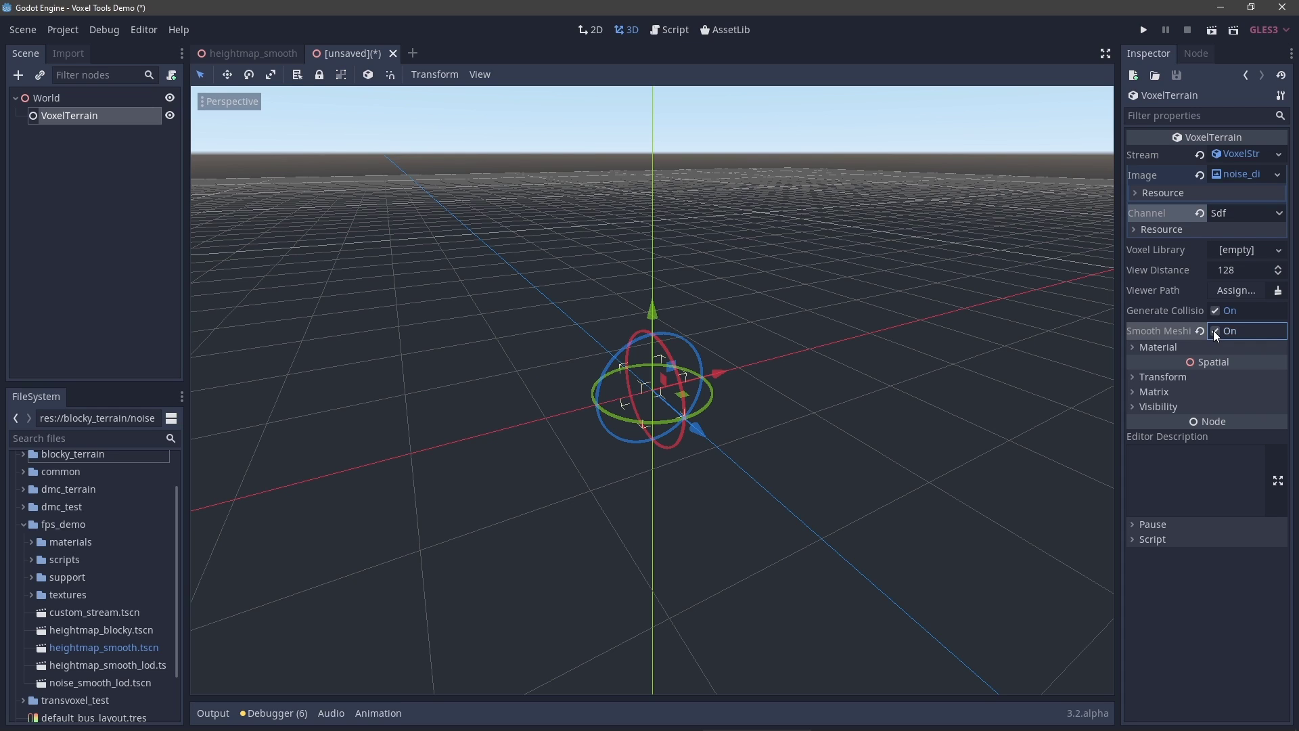
pyautogui.click(1215, 331)
# Set the stream channel back to Type and assign a new VoxelLibrary
pyautogui.click(1245, 213)
pyautogui.click(1227, 231)
pyautogui.click(1236, 249)
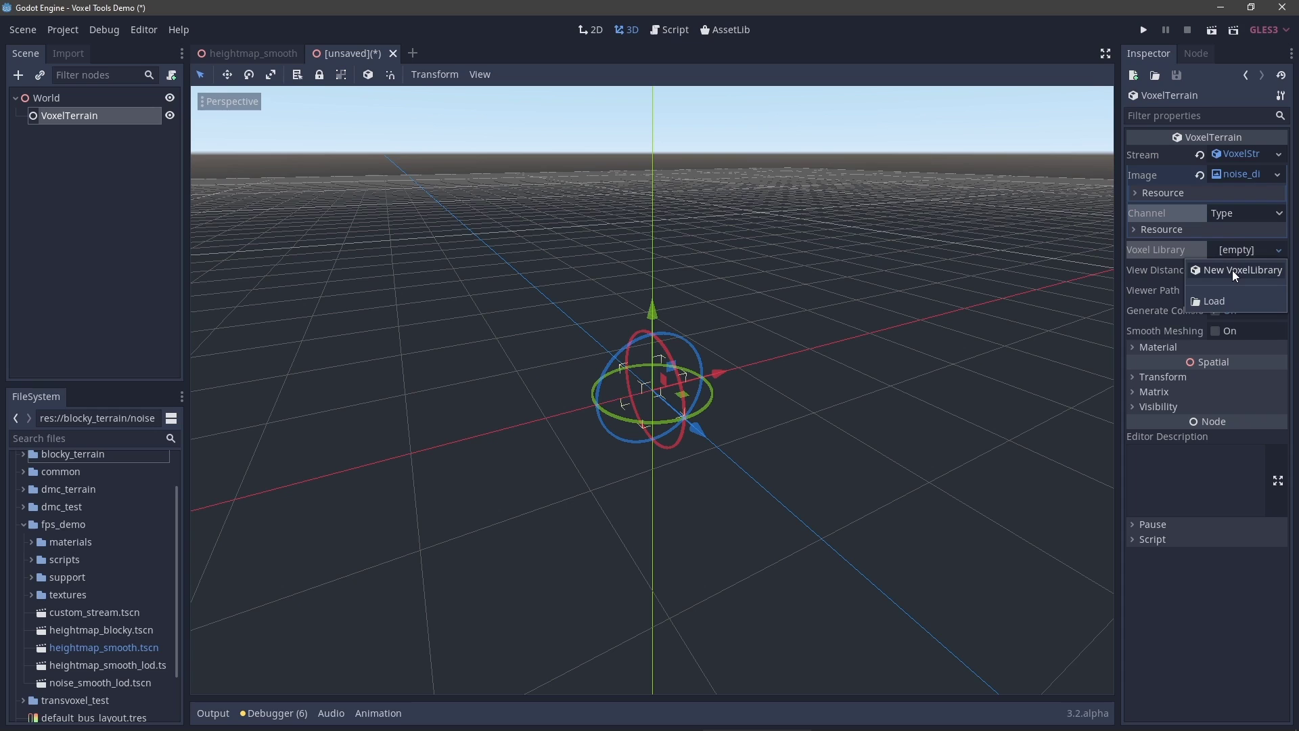
pyautogui.click(1233, 271)
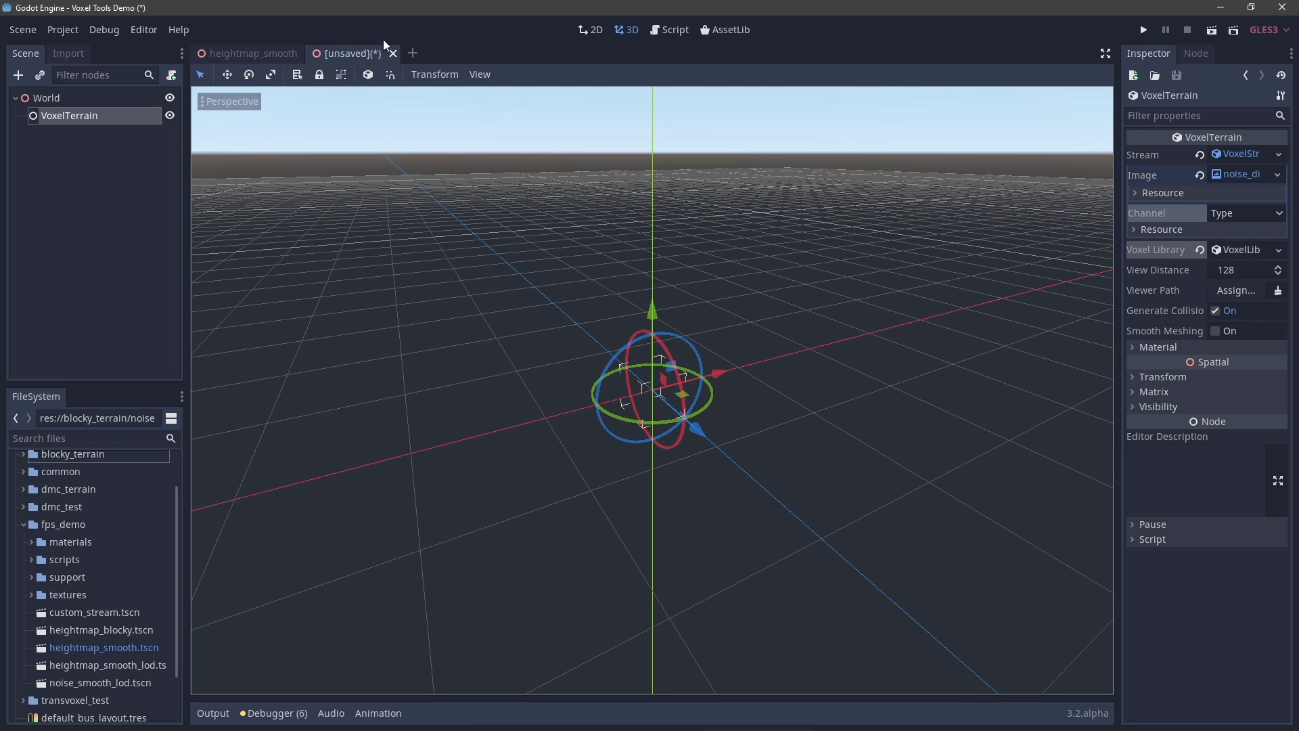
# Add a Camera node via the 'camer' search and move it directly under World
pyautogui.click(20, 76)
pyautogui.write('camer')
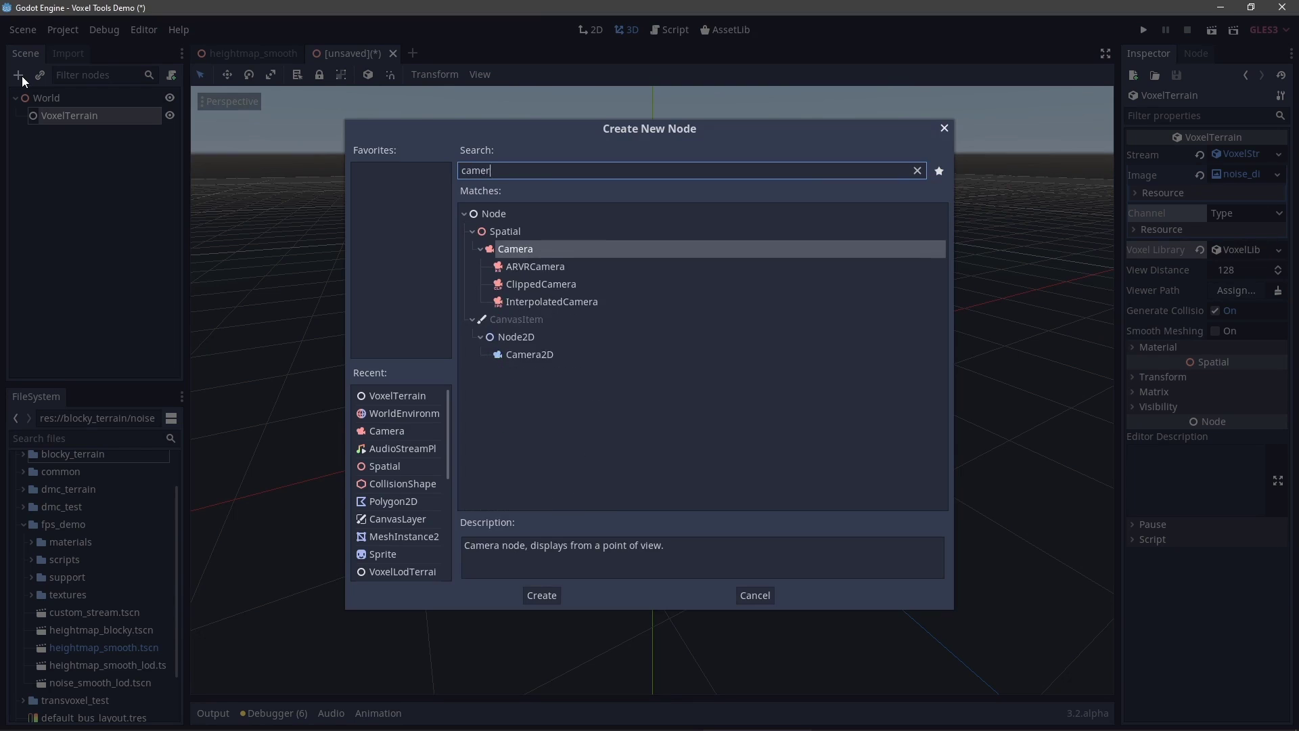
pyautogui.press('Return')
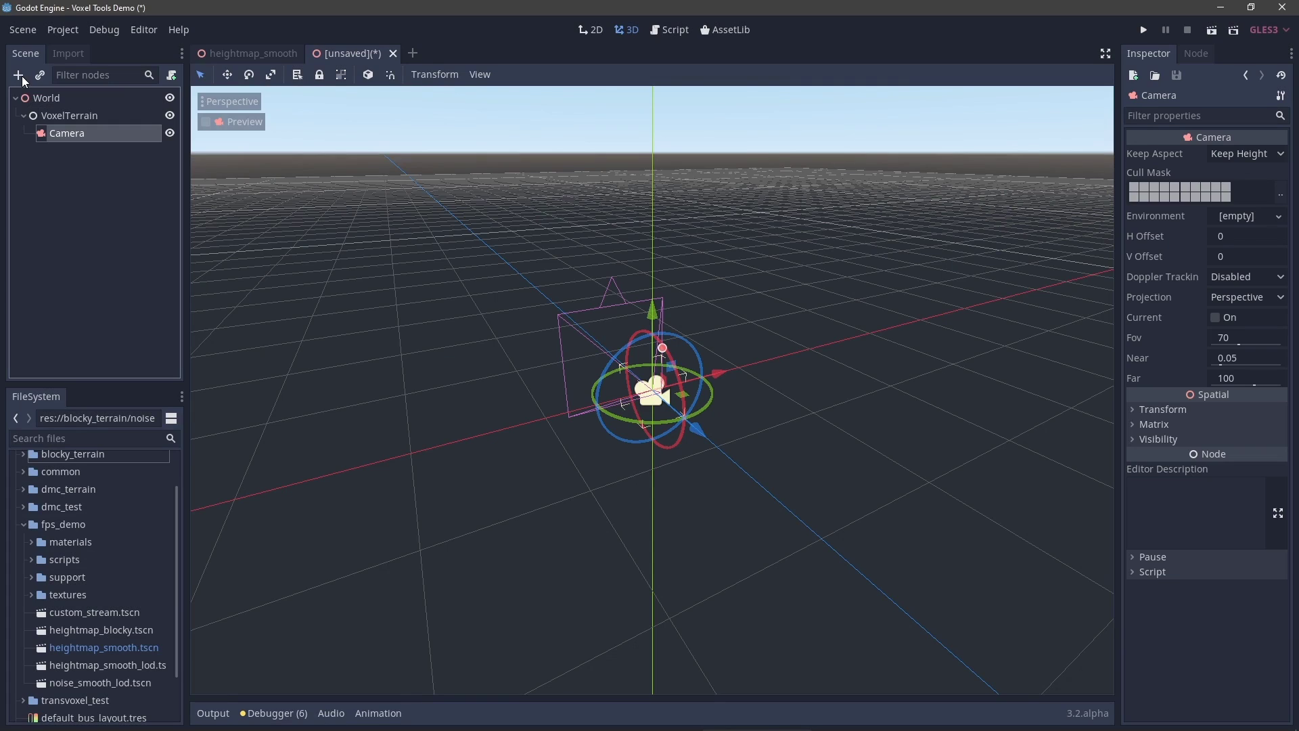
pyautogui.moveTo(70, 133); pyautogui.dragTo(55, 106)
pyautogui.click(73, 134)
# Set the VoxelTerrain's Viewer Path to the Camera
pyautogui.click(68, 116)
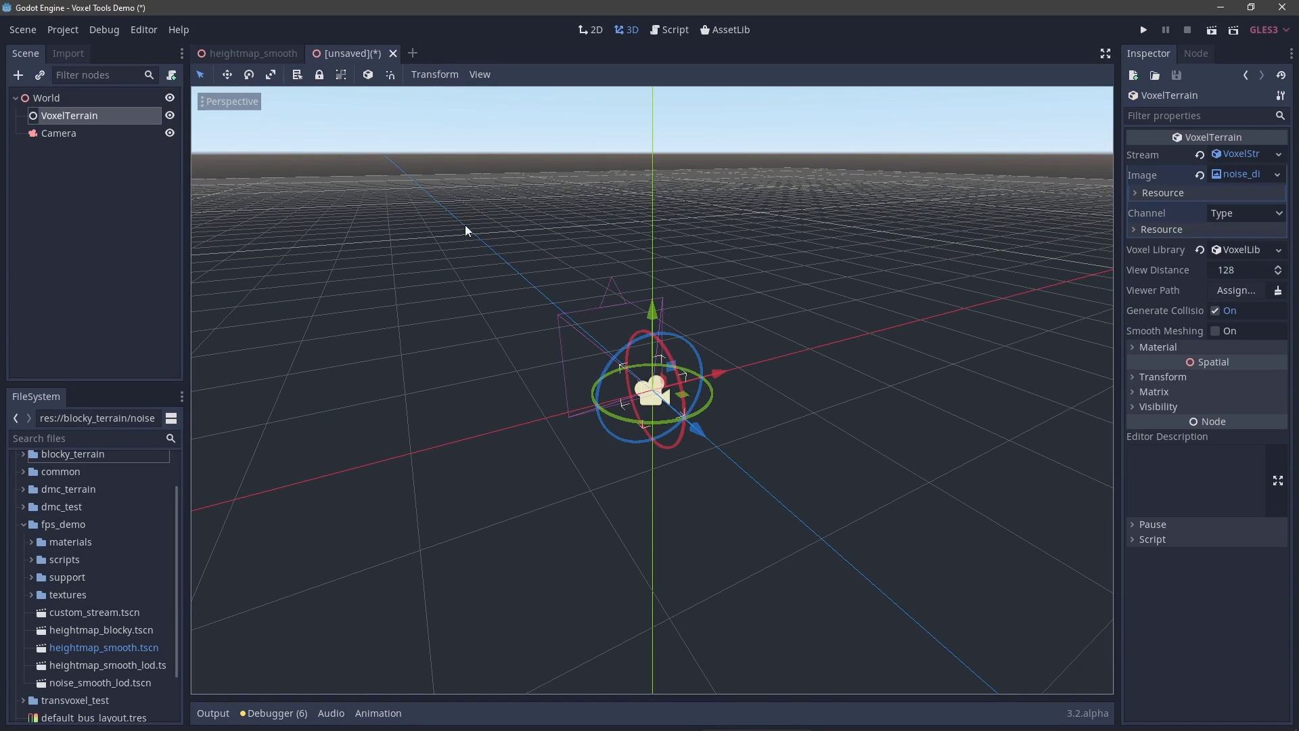
pyautogui.click(1236, 290)
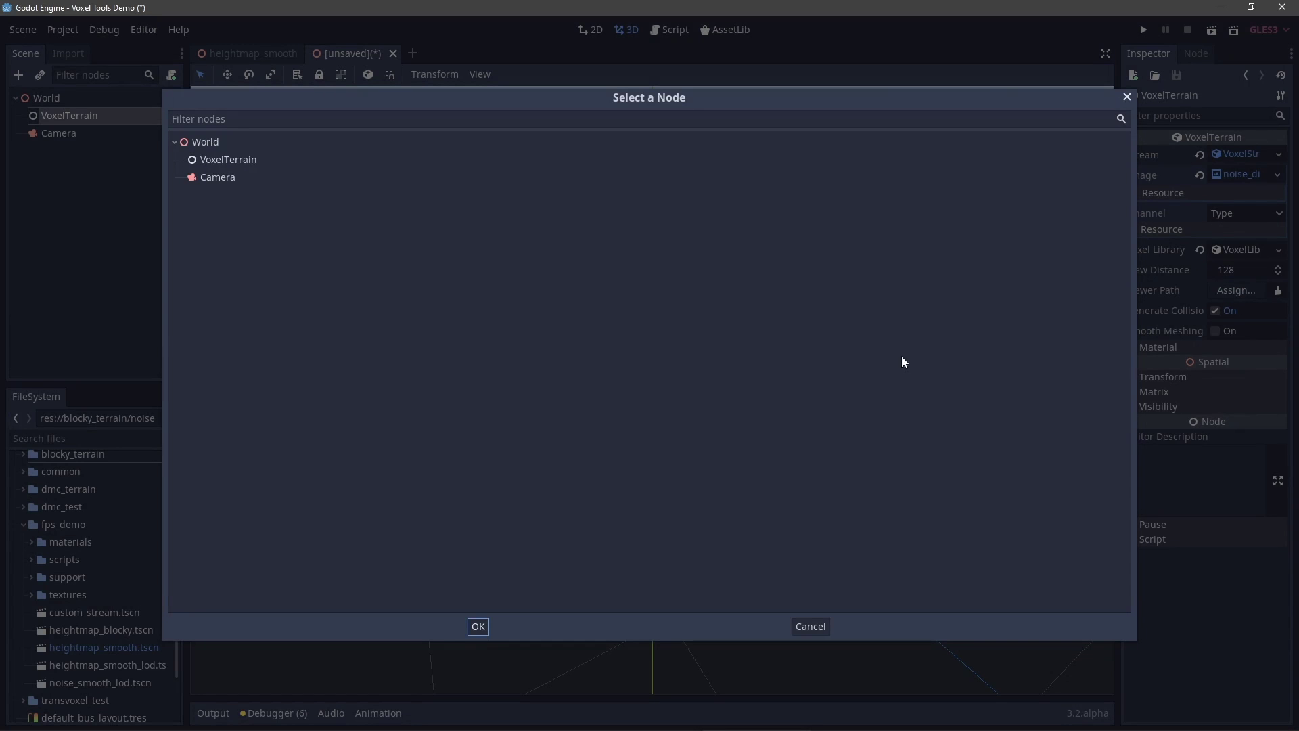
pyautogui.doubleClick(225, 178)
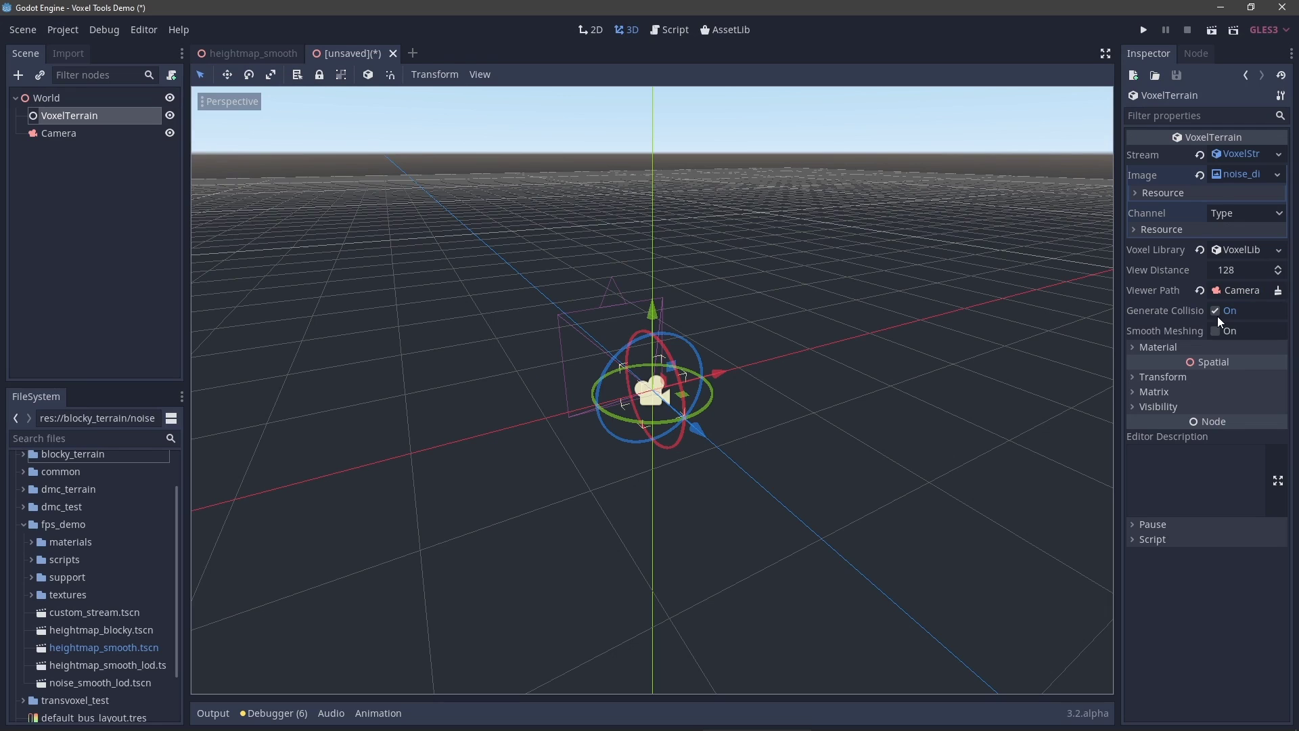
# Save the scene as test.tscn, run it, and place the editor beside the game window
pyautogui.click(1210, 33)
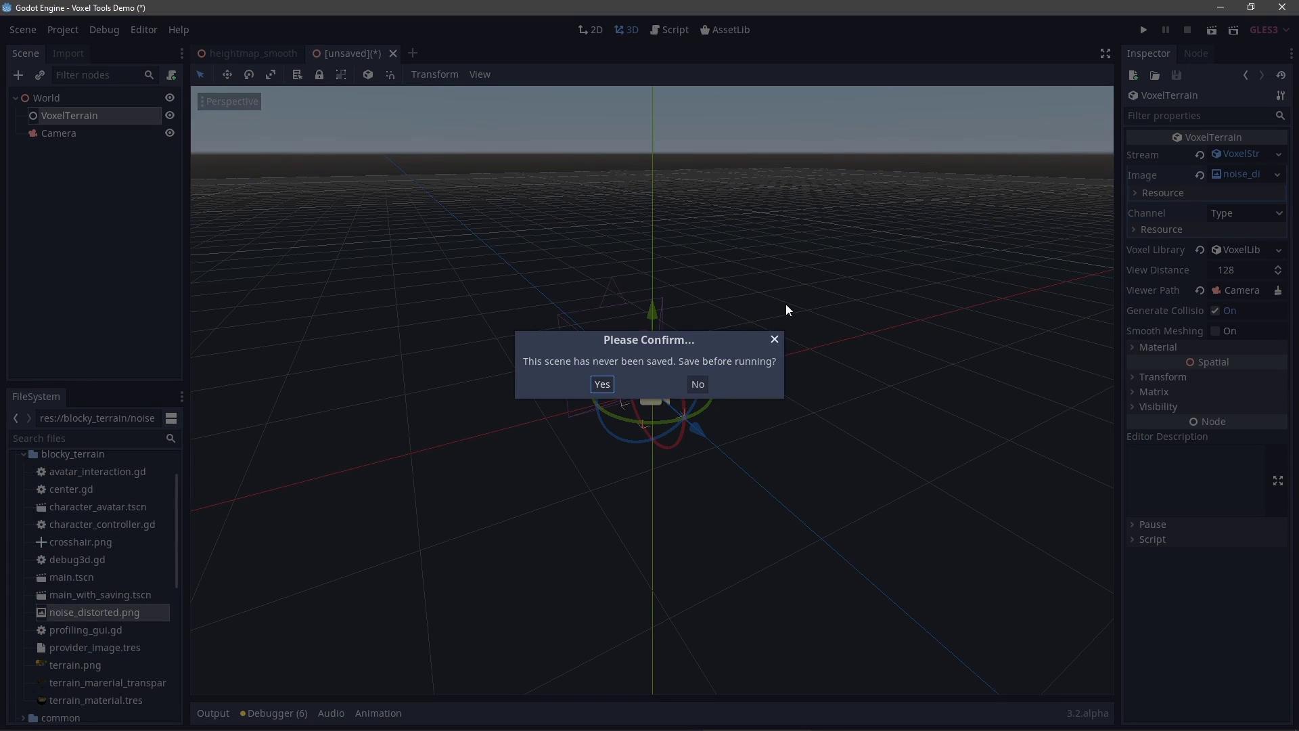
pyautogui.click(602, 385)
pyautogui.write('test.tscn')
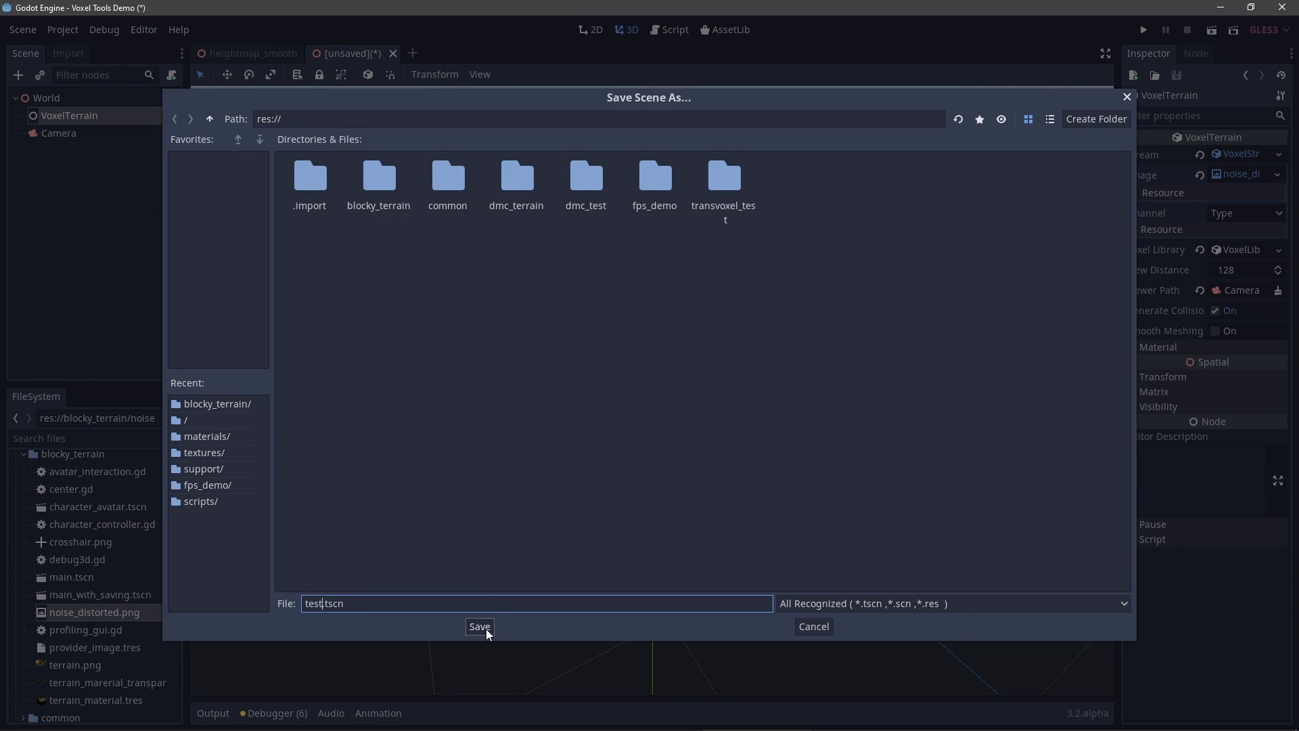
pyautogui.click(484, 627)
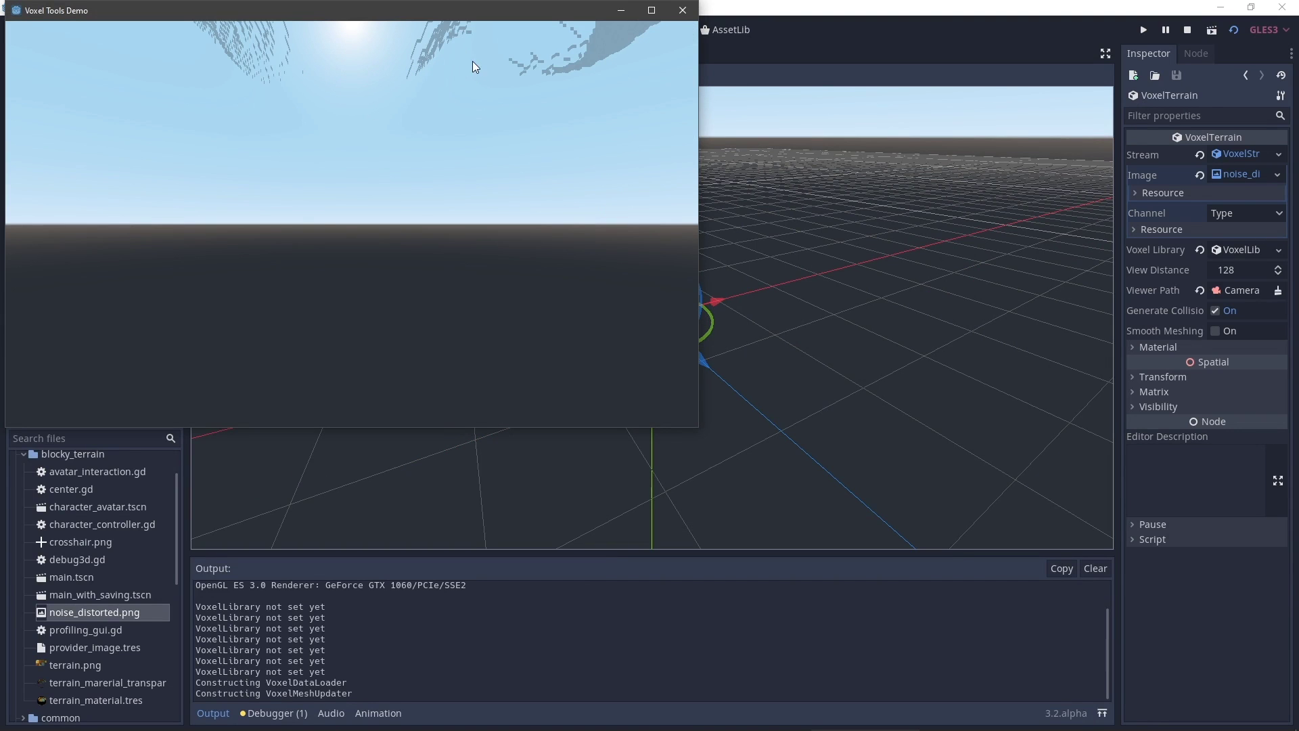
pyautogui.moveTo(745, 7); pyautogui.dragTo(941, 4)
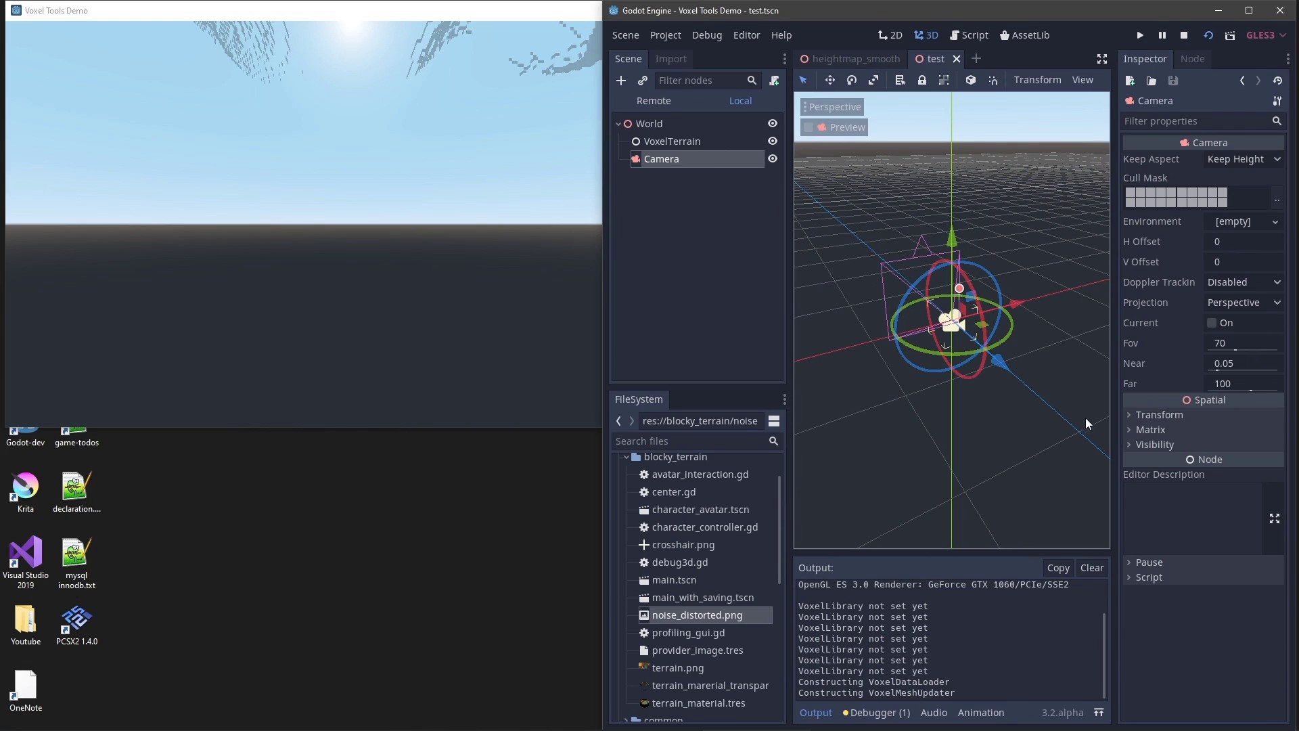
# Raise the Camera's translation y to 58.28 high above the terrain
pyautogui.click(1130, 415)
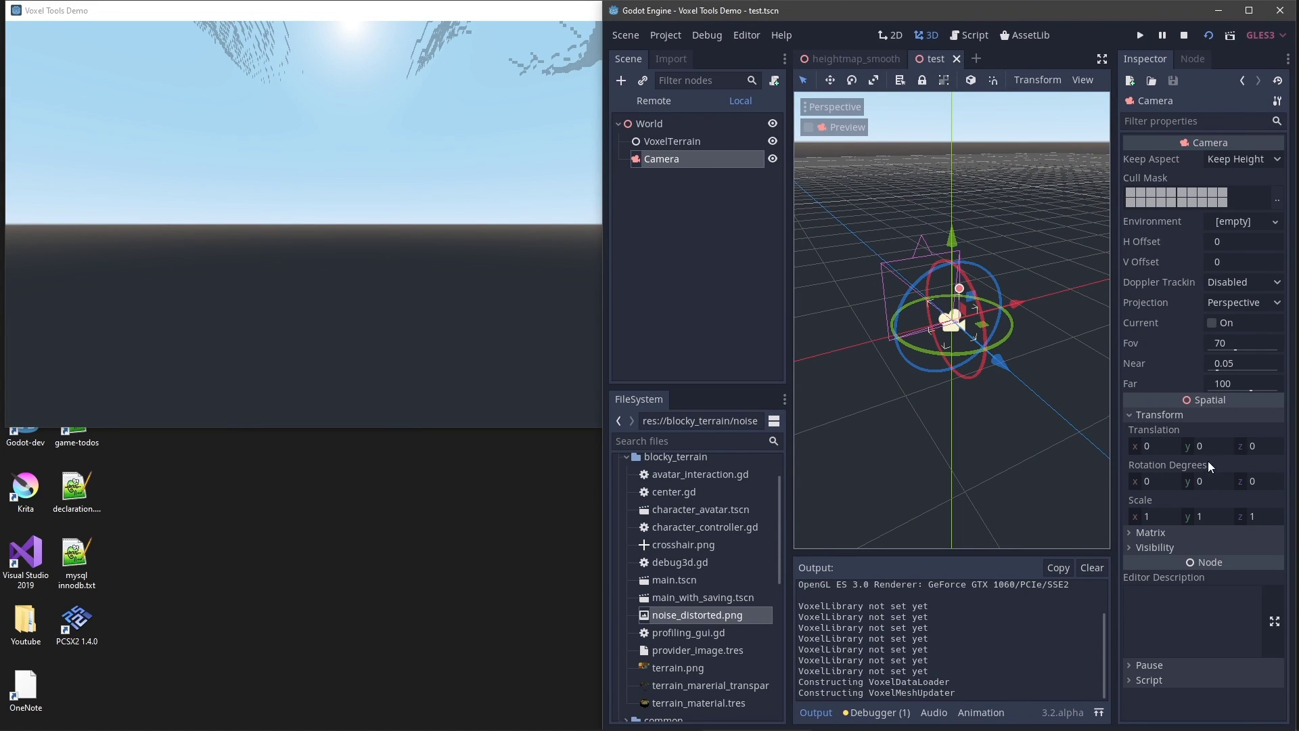
pyautogui.moveTo(1202, 448); pyautogui.dragTo(1264, 448)
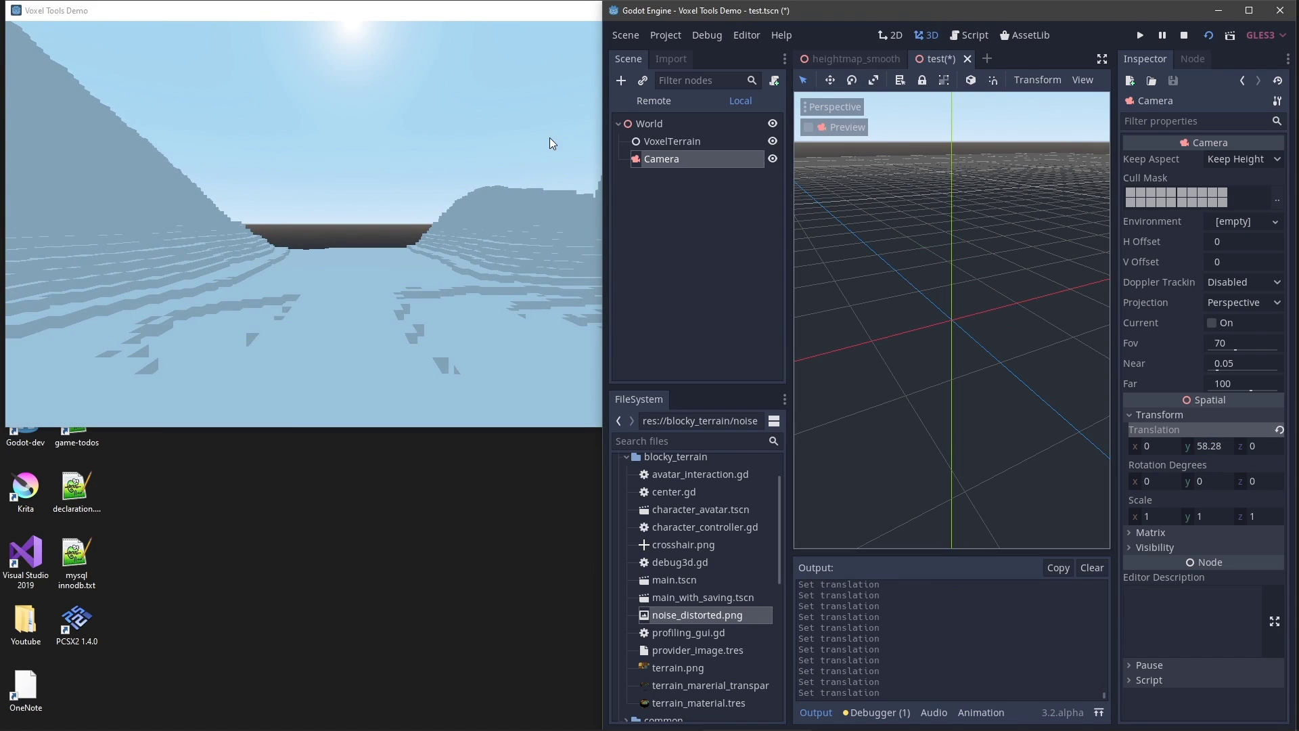
pyautogui.click(447, 19)
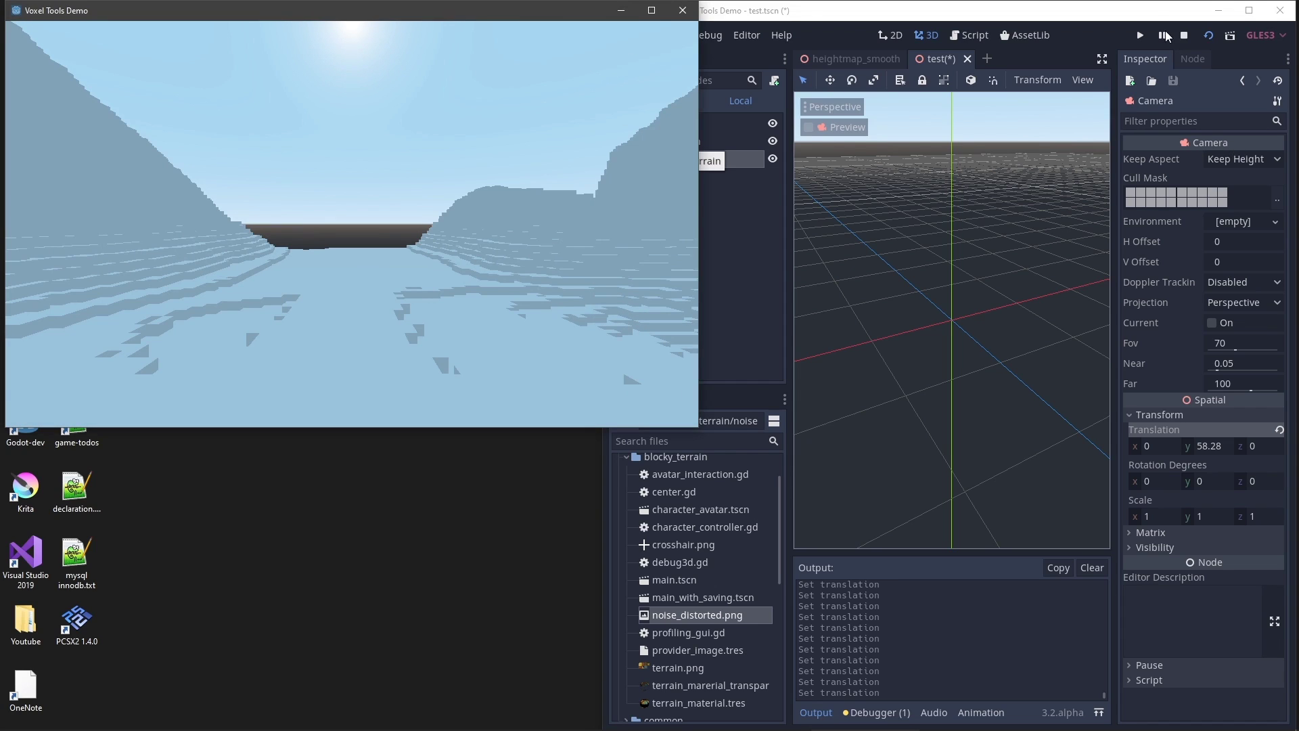
pyautogui.click(1145, 10)
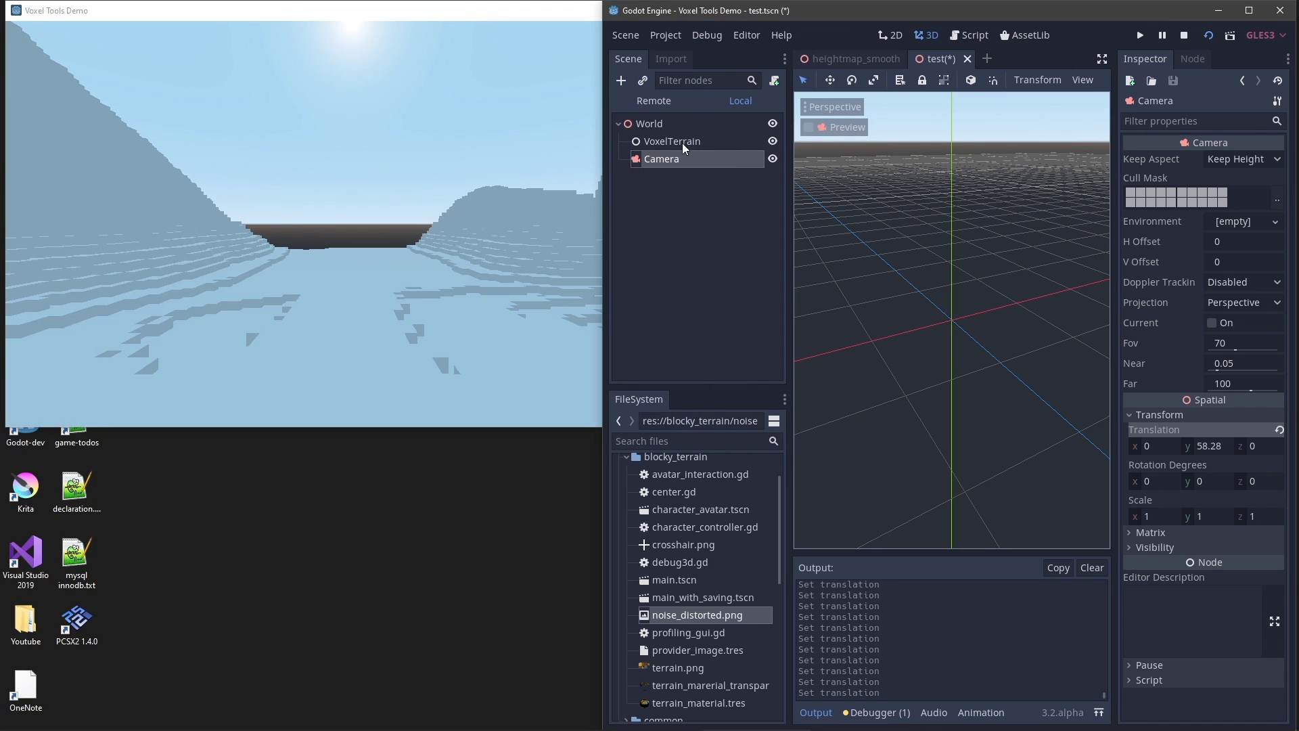
# Set VoxelTerrain's channel to Sdf with smooth meshing on and rerun the scene
pyautogui.click(676, 142)
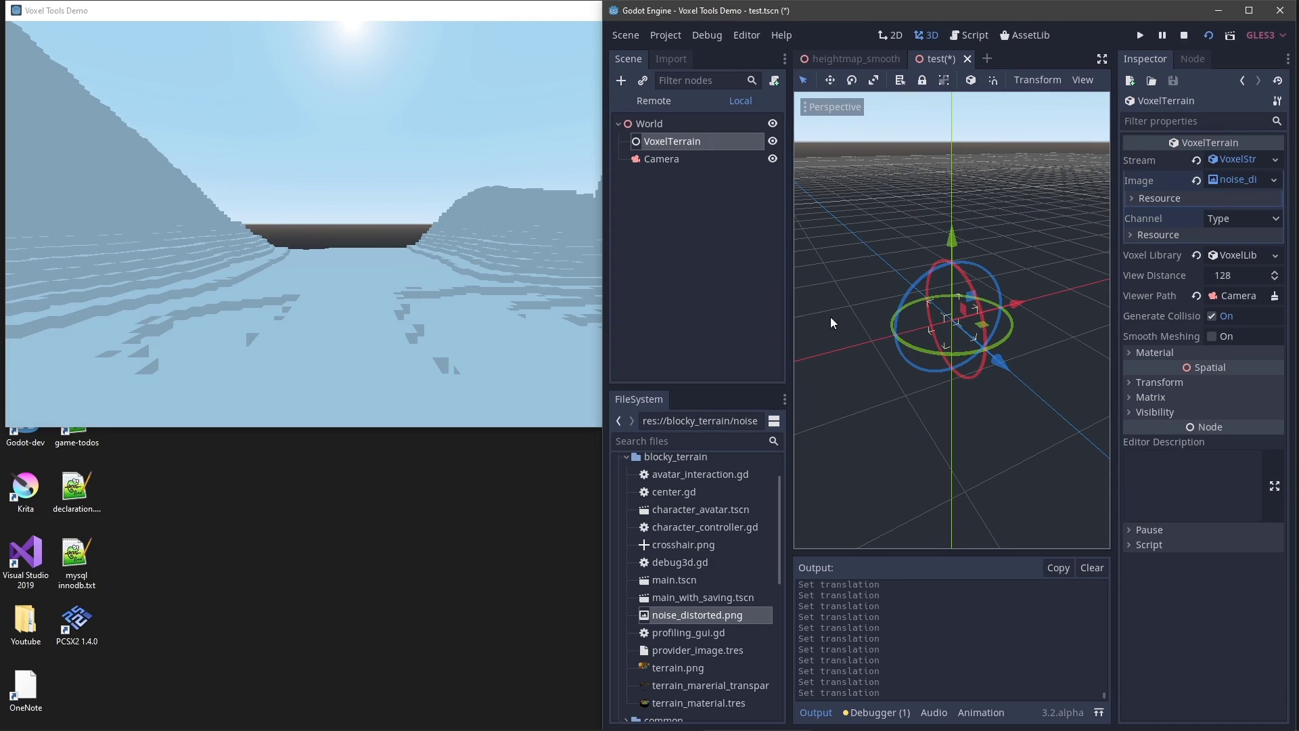
pyautogui.click(1216, 223)
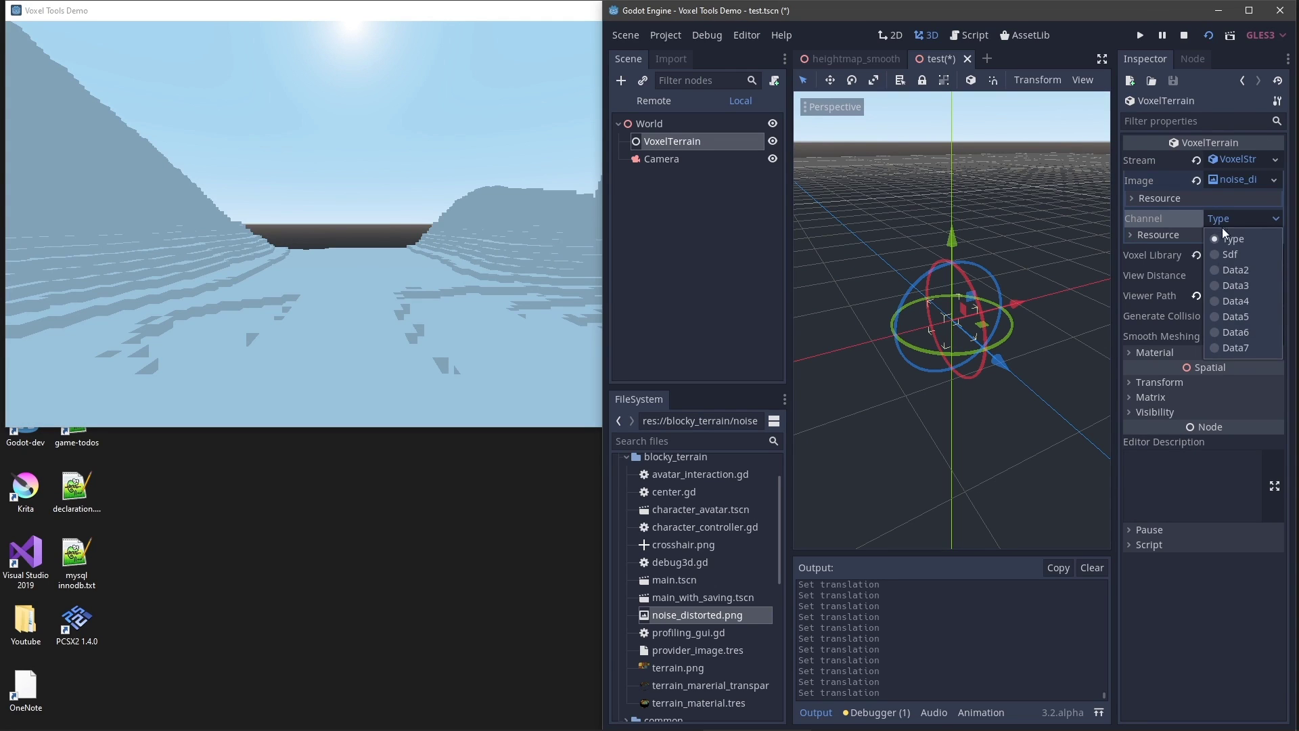
pyautogui.click(1228, 258)
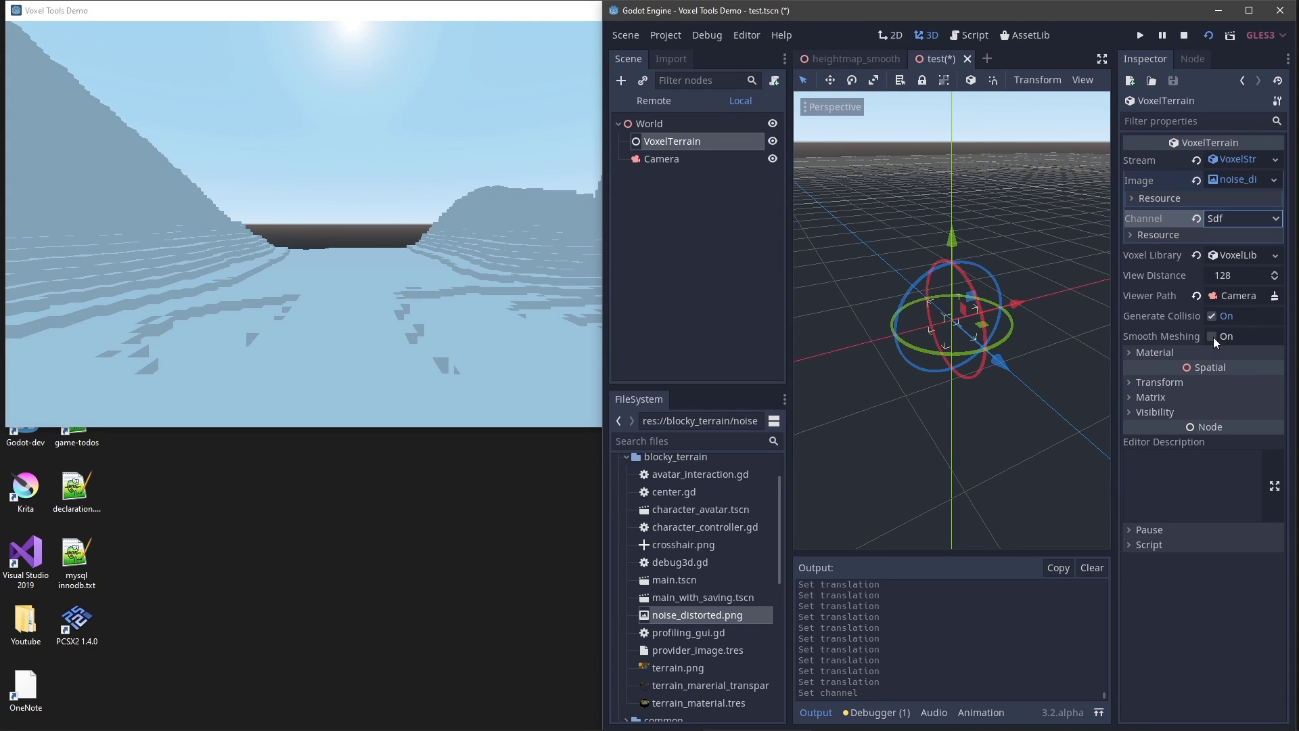
pyautogui.click(1212, 336)
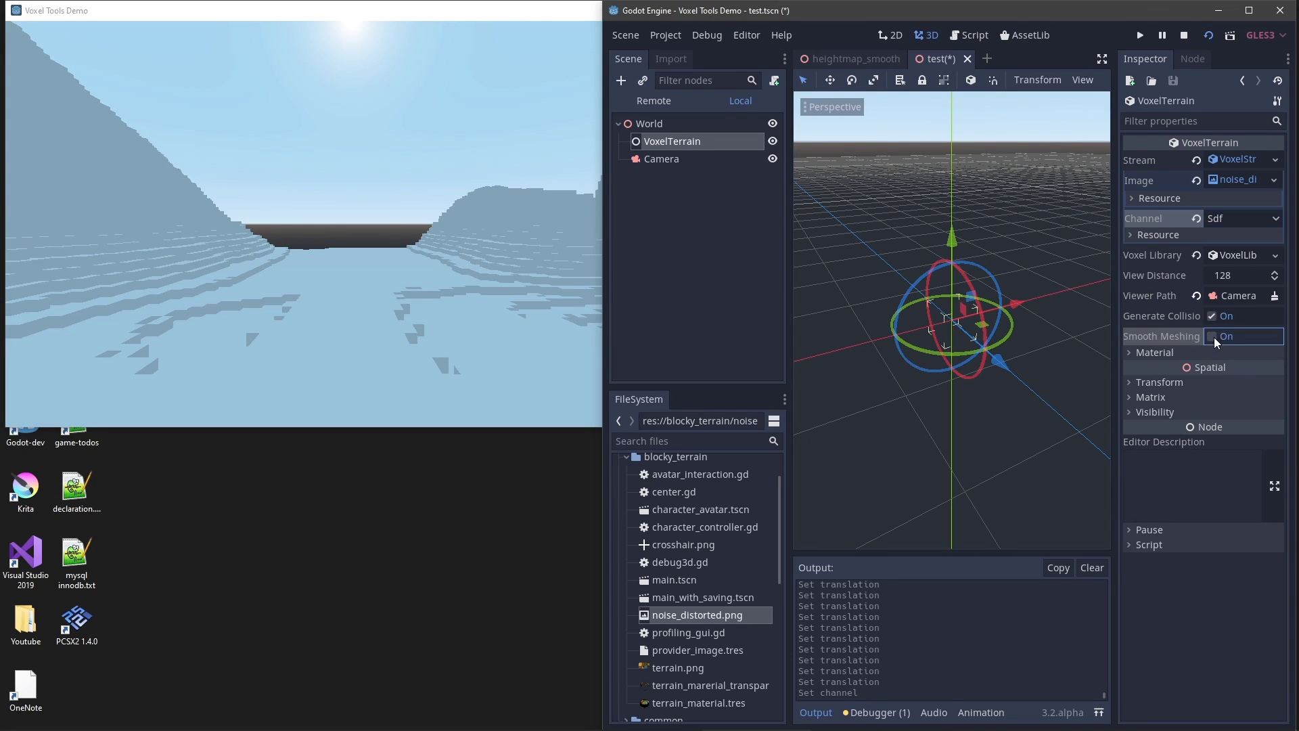
pyautogui.click(1208, 33)
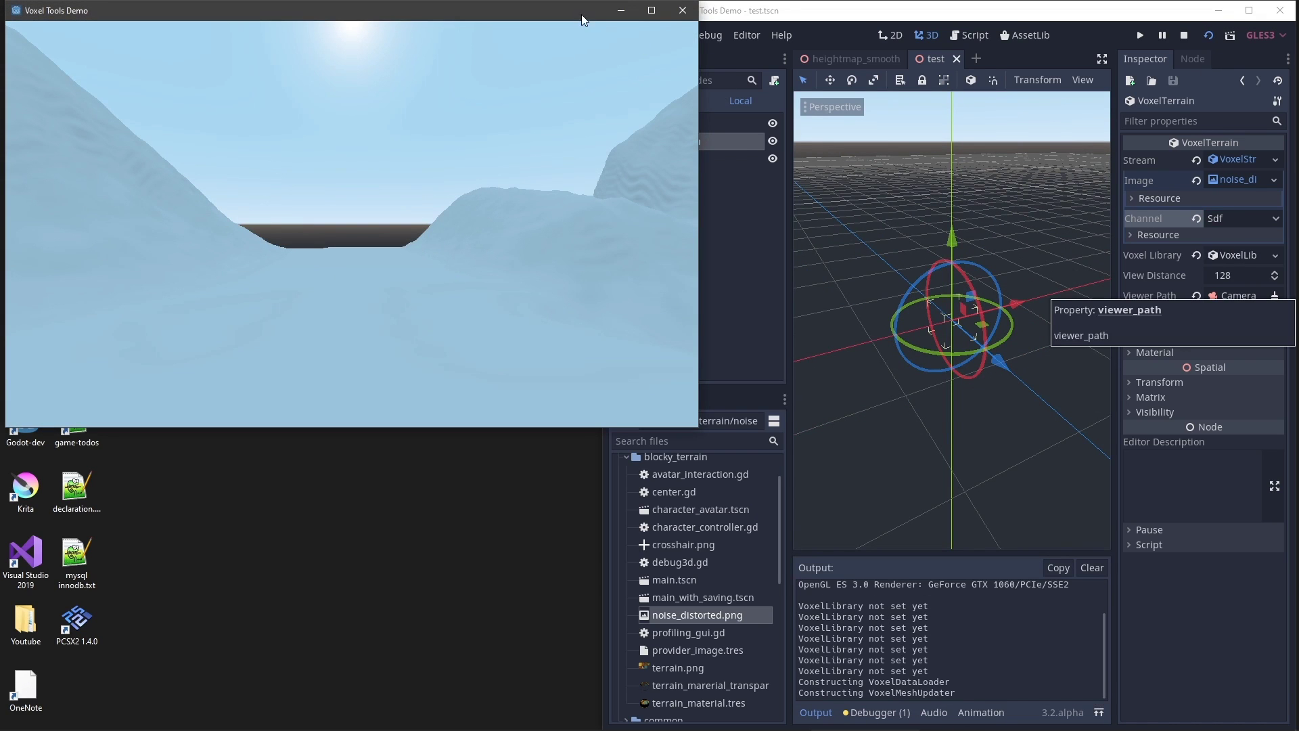
pyautogui.click(743, 15)
# Set the Camera's Far distance to 8192 and turn its y rotation to -83.25 degrees
pyautogui.click(660, 159)
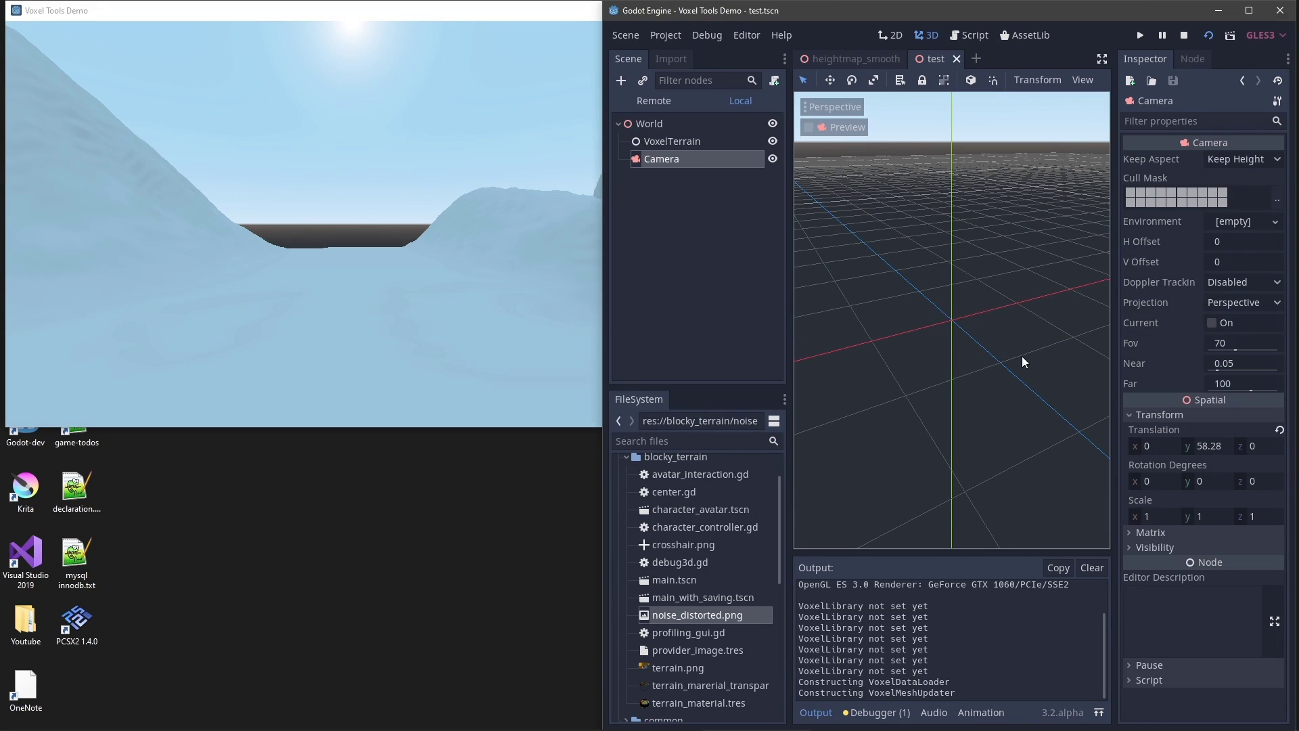
pyautogui.moveTo(1211, 481); pyautogui.dragTo(1126, 481)
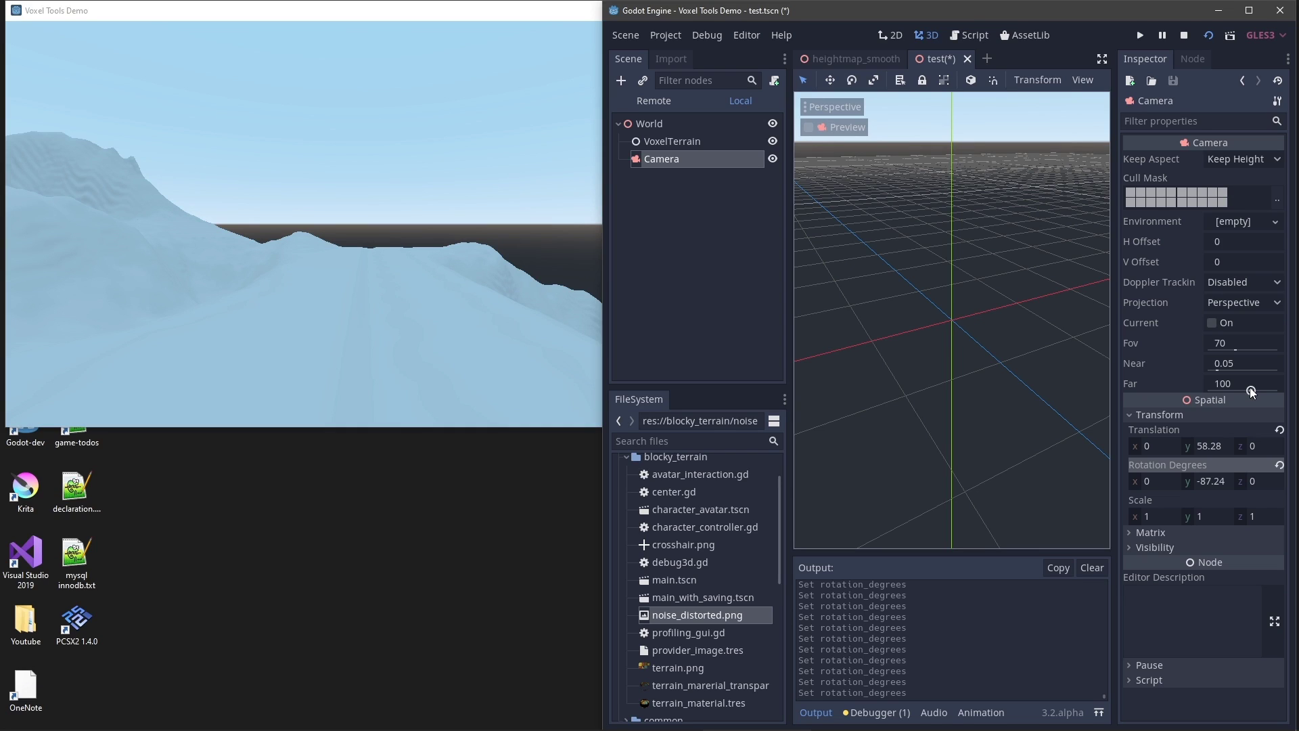
pyautogui.moveTo(1251, 391); pyautogui.dragTo(1278, 391)
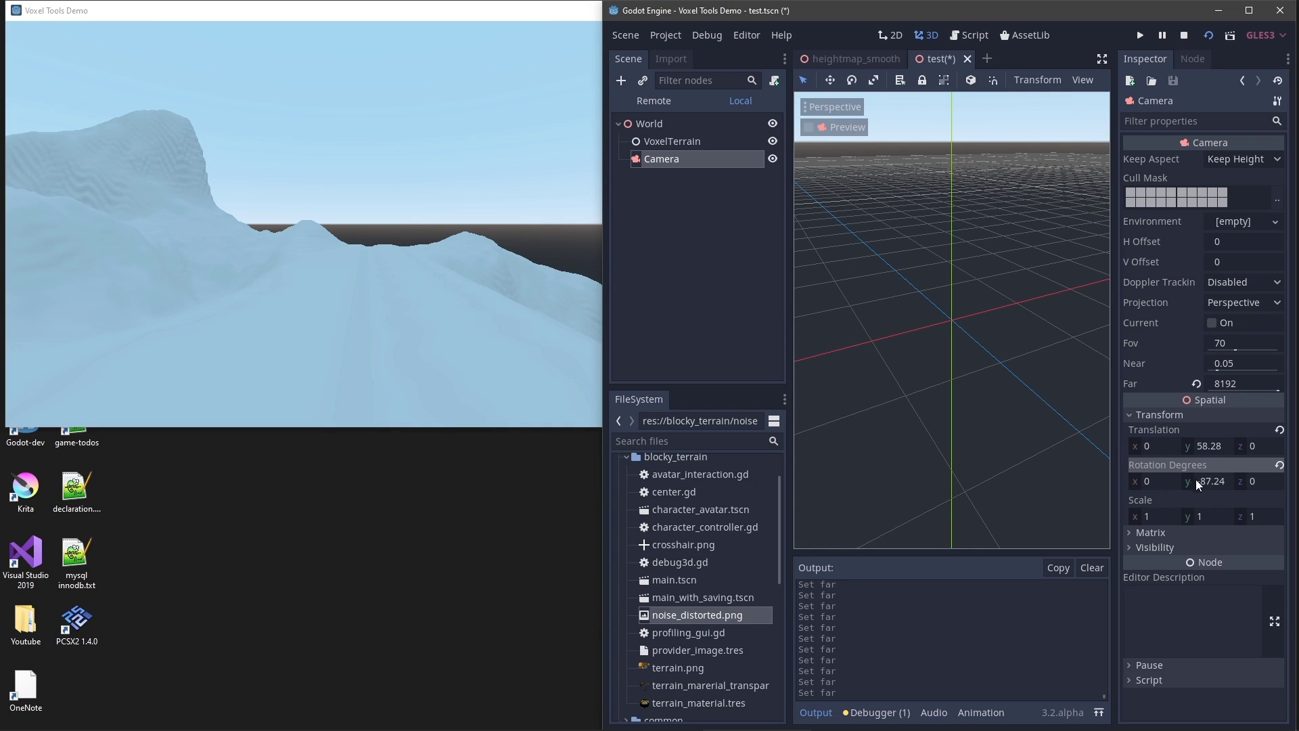
pyautogui.moveTo(1196, 479); pyautogui.dragTo(1169, 479)
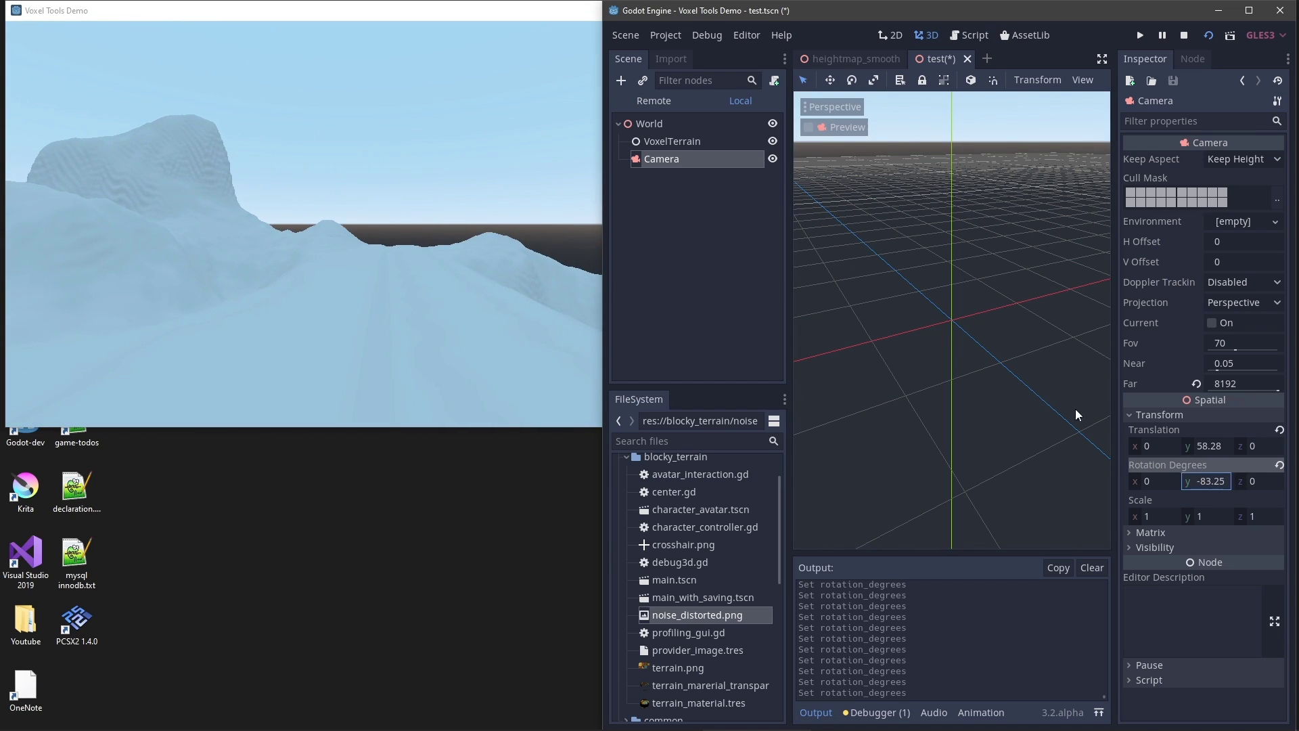
pyautogui.click(664, 143)
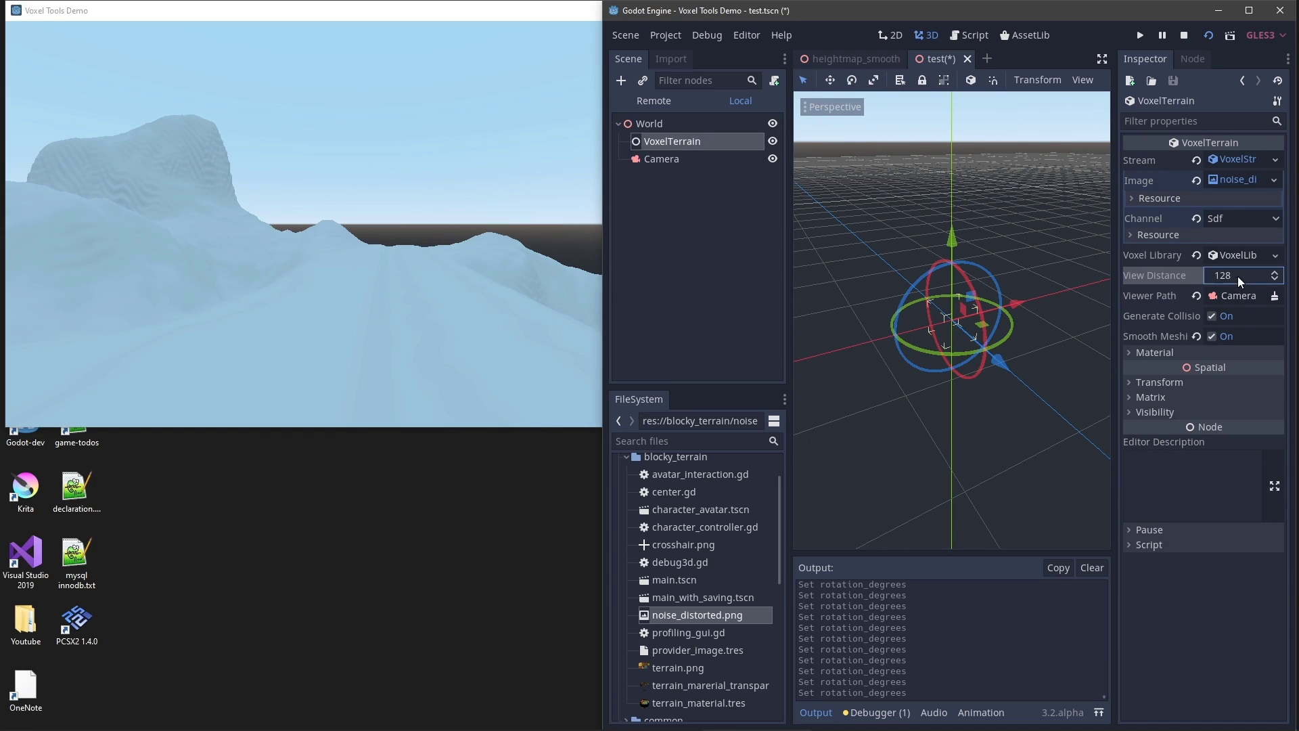
# Set the VoxelTerrain view distance to 256, then raise it to 384
pyautogui.write('256')
pyautogui.press('Return')
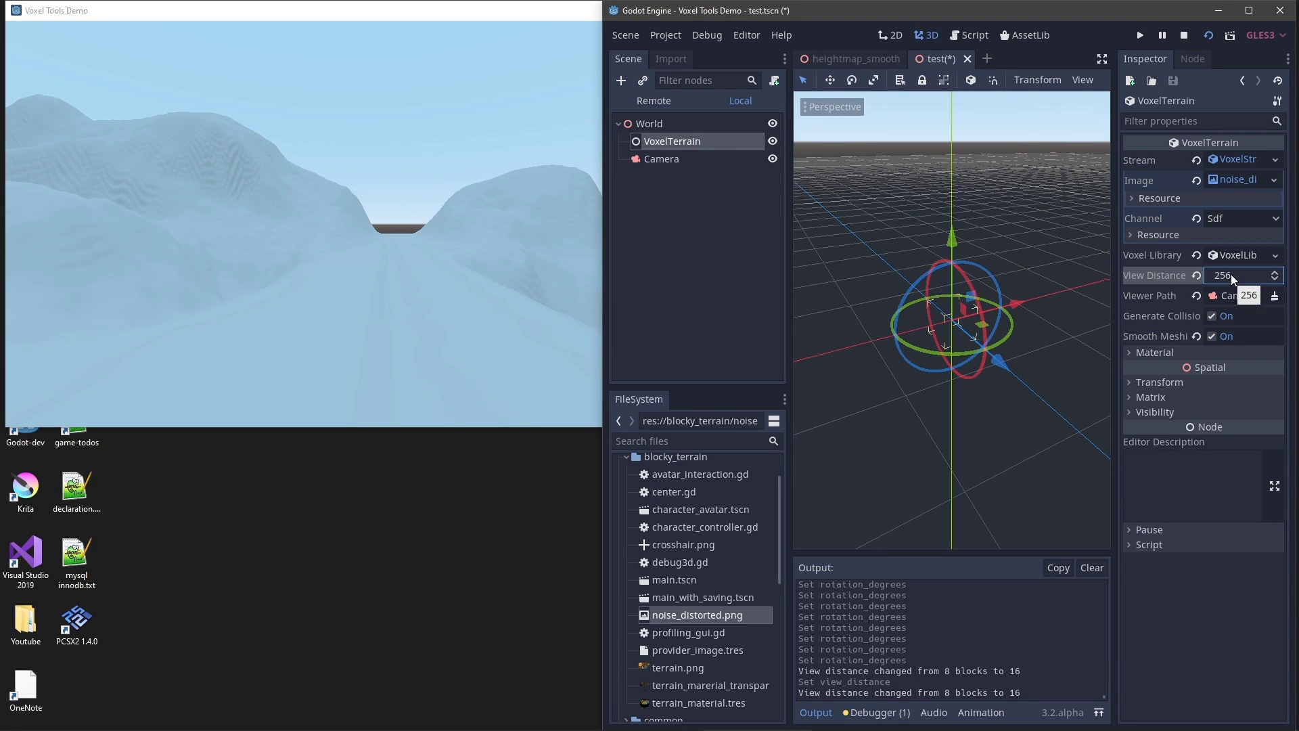
pyautogui.click(1230, 274)
pyautogui.write('384')
pyautogui.press('Return')
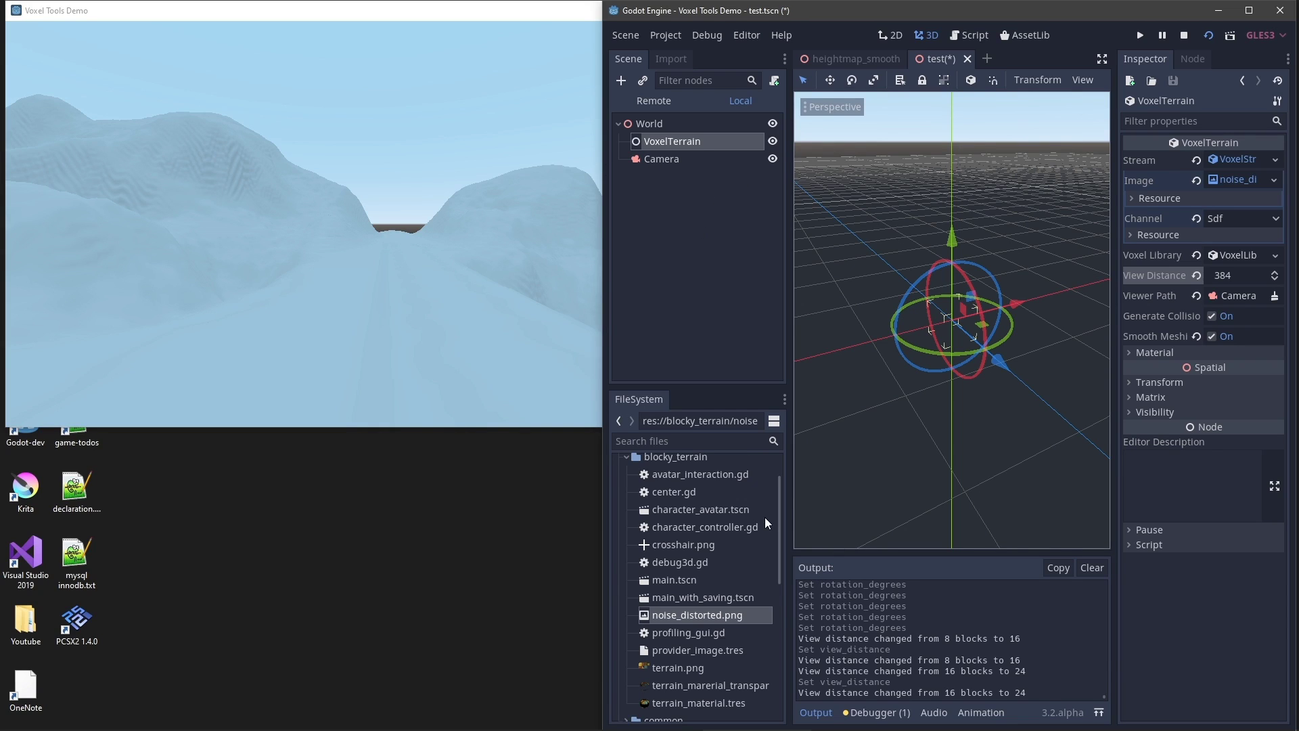
# Turn the Camera to look across the terrain, then stop the running game
pyautogui.click(662, 160)
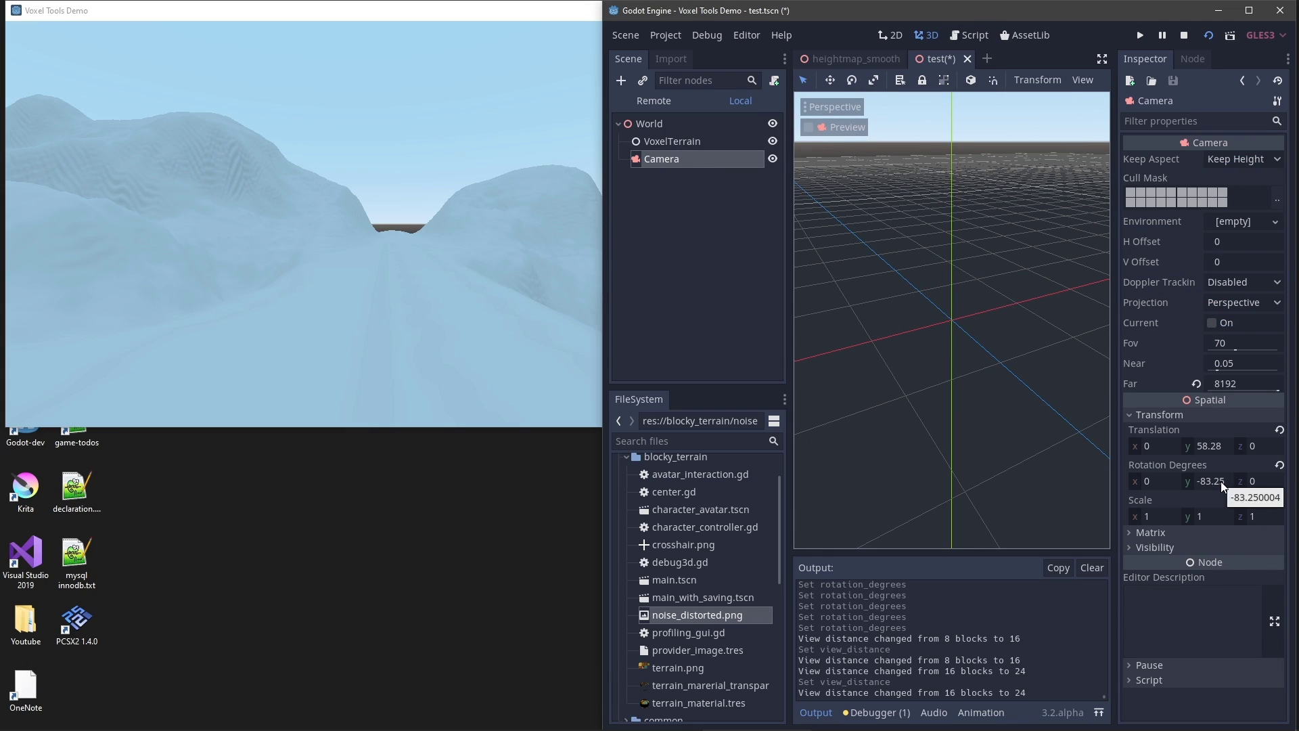
pyautogui.moveTo(1204, 480); pyautogui.dragTo(1111, 481)
pyautogui.click(672, 140)
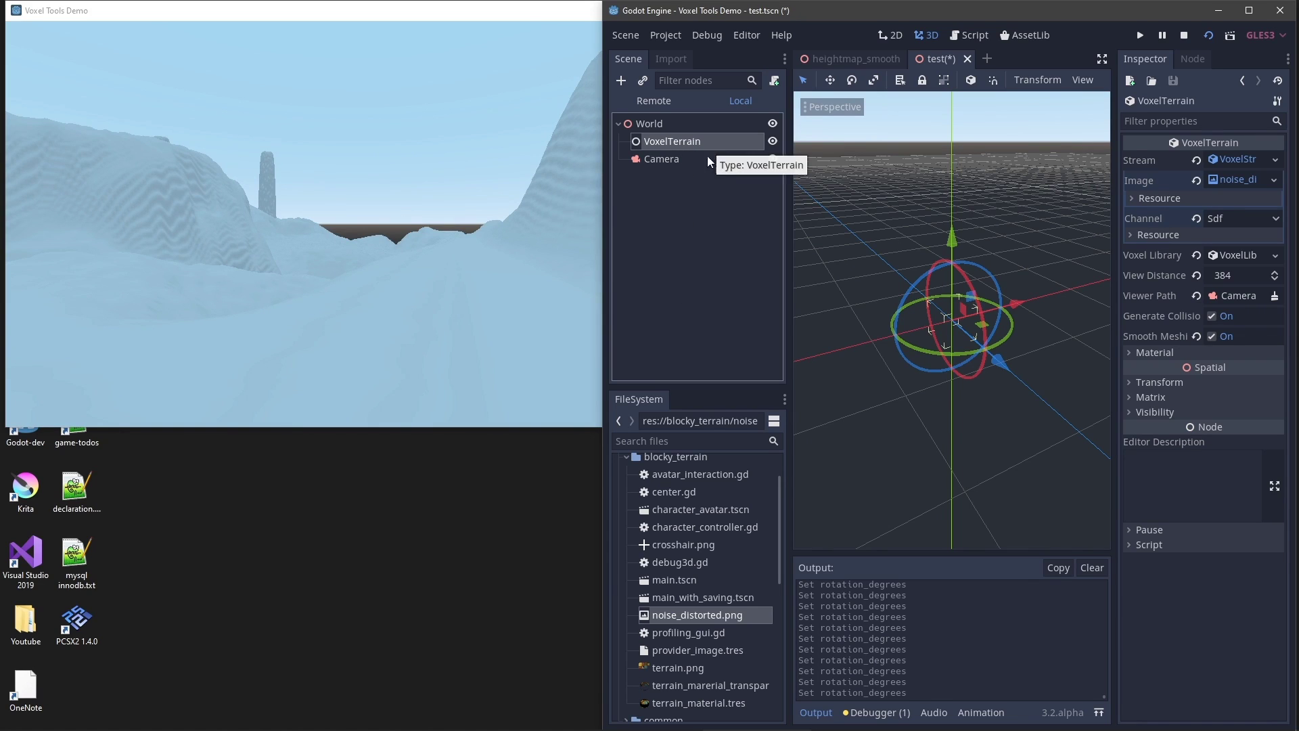
pyautogui.press('F8')
# Delete the VoxelTerrain node from the scene
pyautogui.rightClick(661, 120)
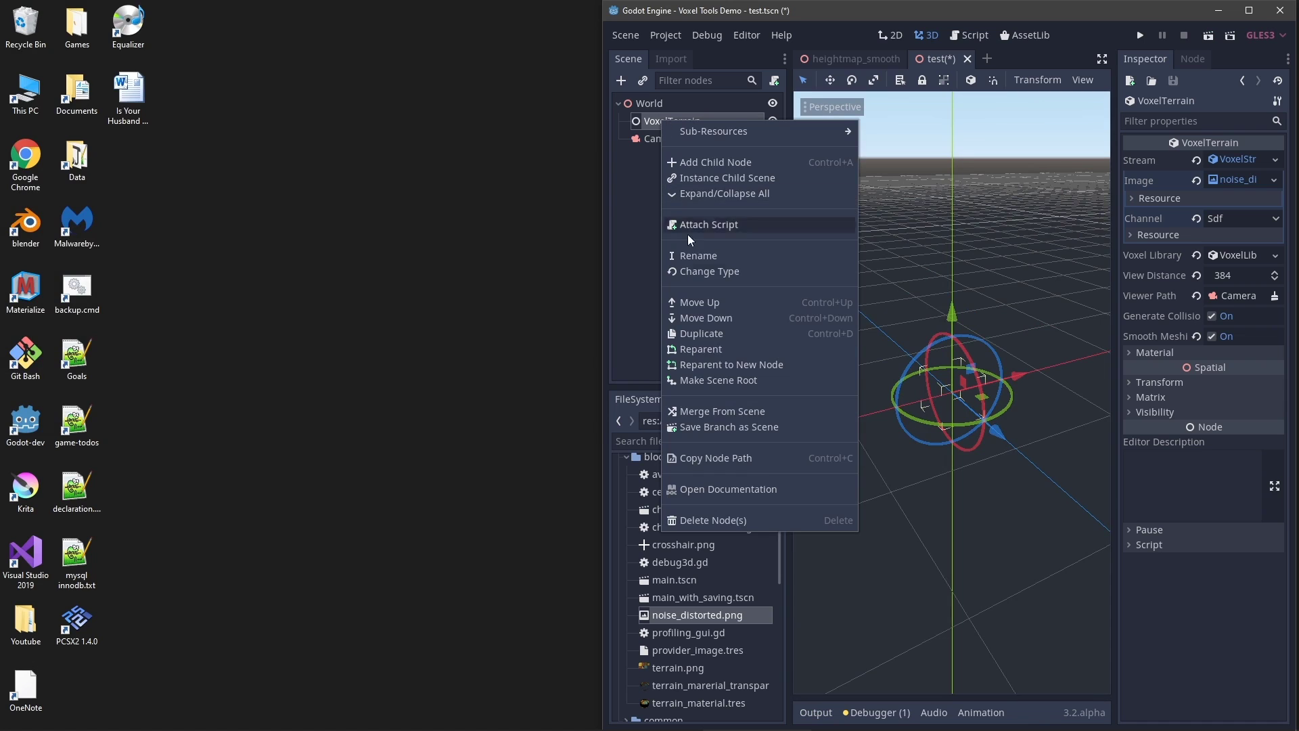
pyautogui.click(722, 519)
pyautogui.click(917, 389)
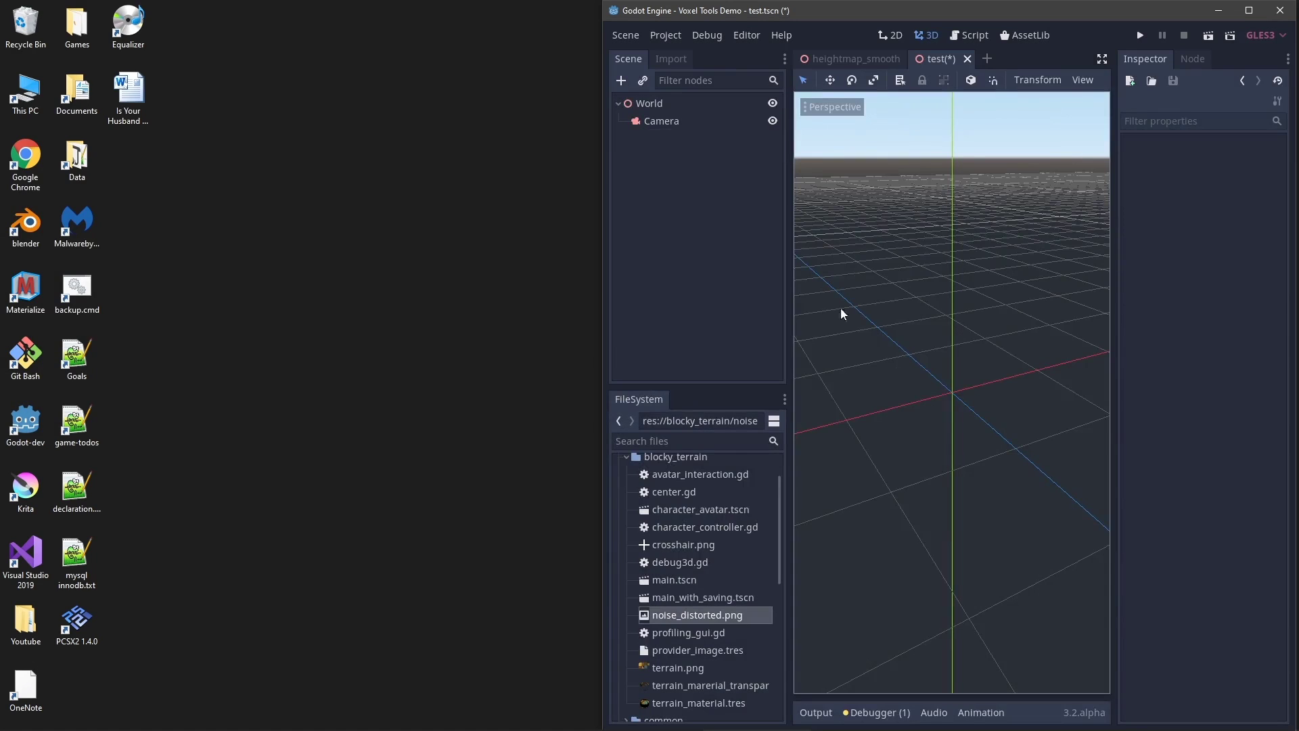
# Add a VoxelLodTerrain node under World, found by searching 'voxel'
pyautogui.click(622, 83)
pyautogui.write('voxel')
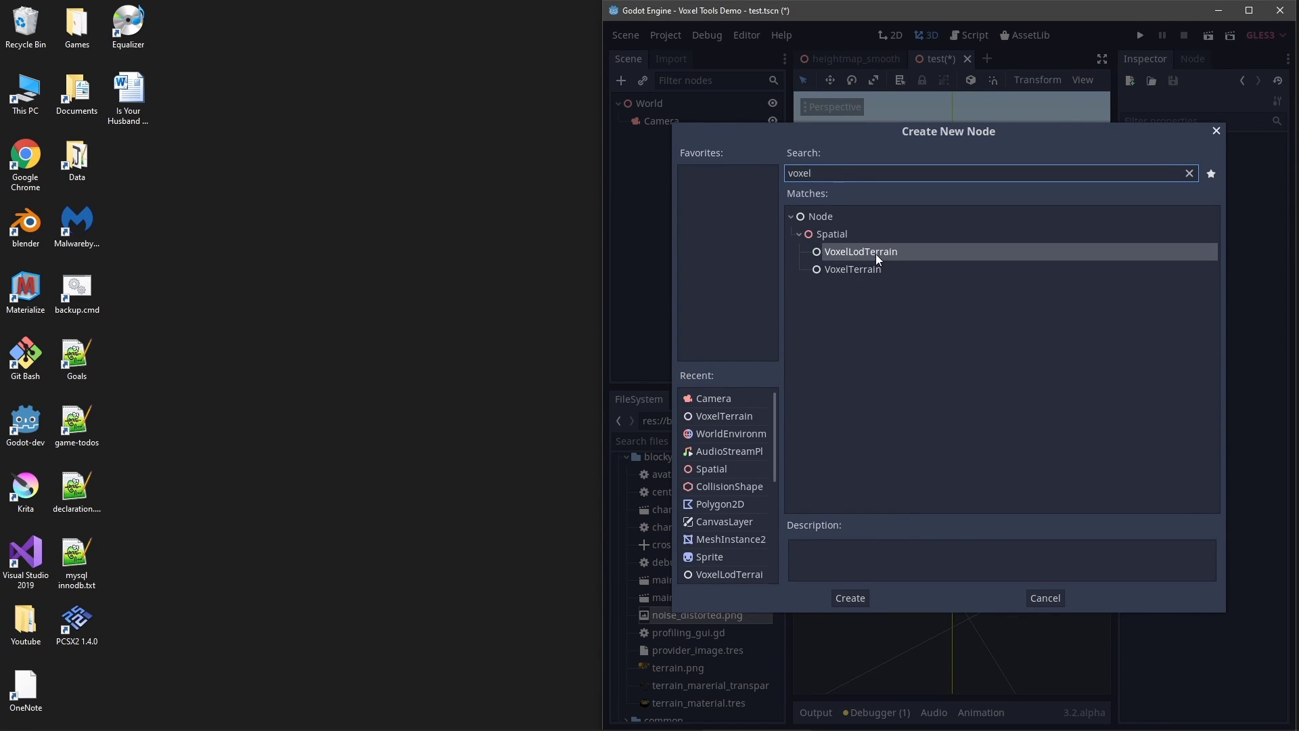
pyautogui.click(877, 253)
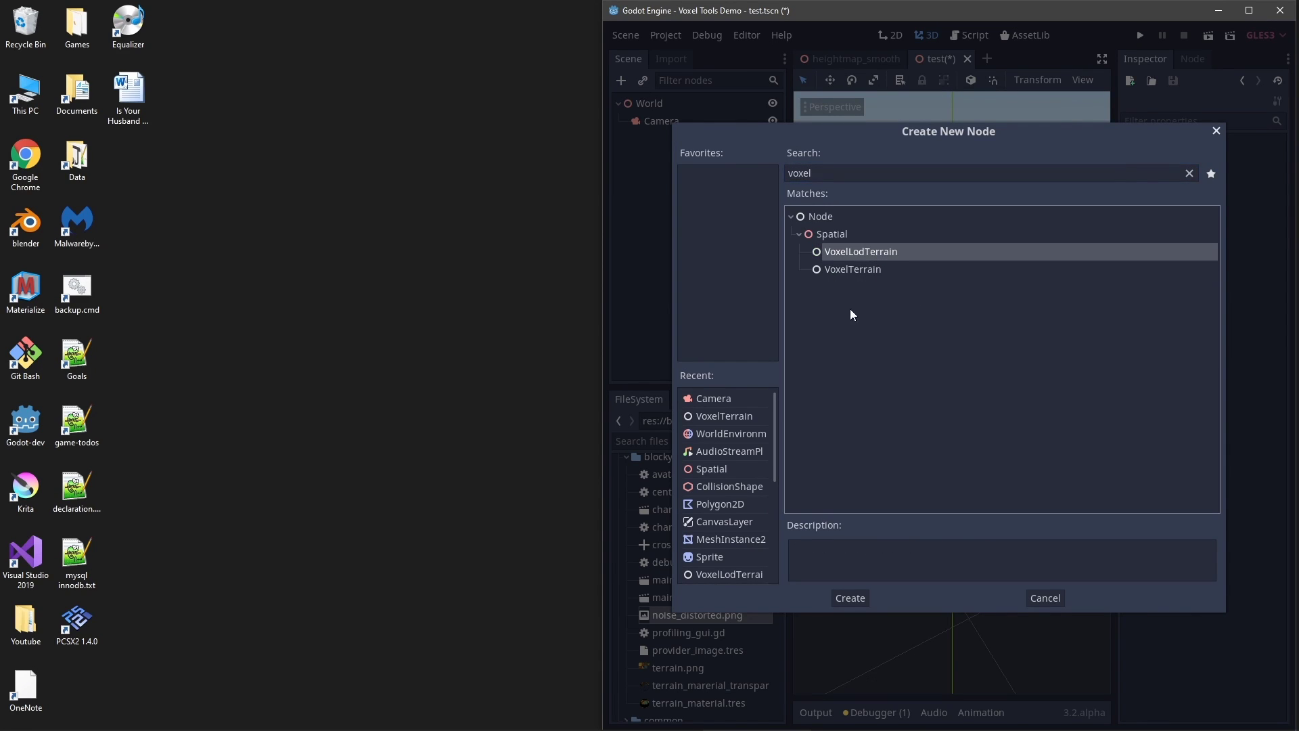
pyautogui.doubleClick(850, 250)
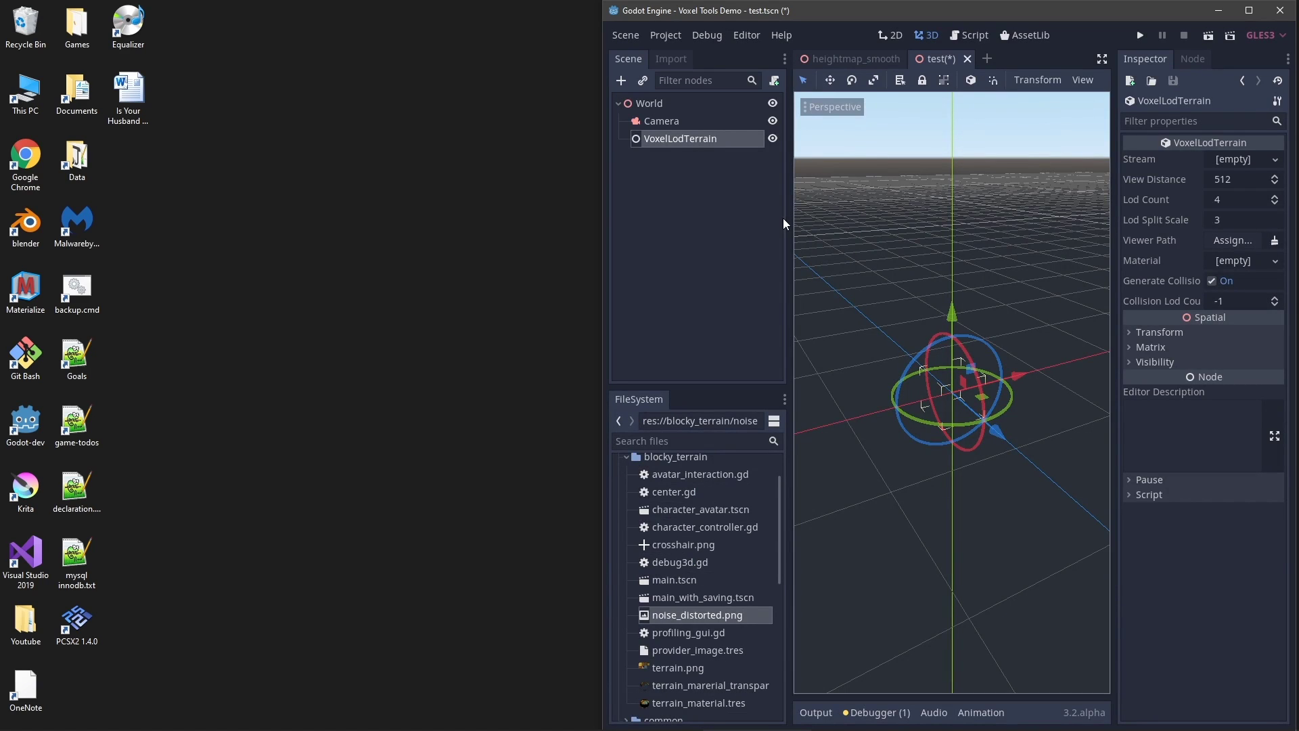
pyautogui.click(1233, 161)
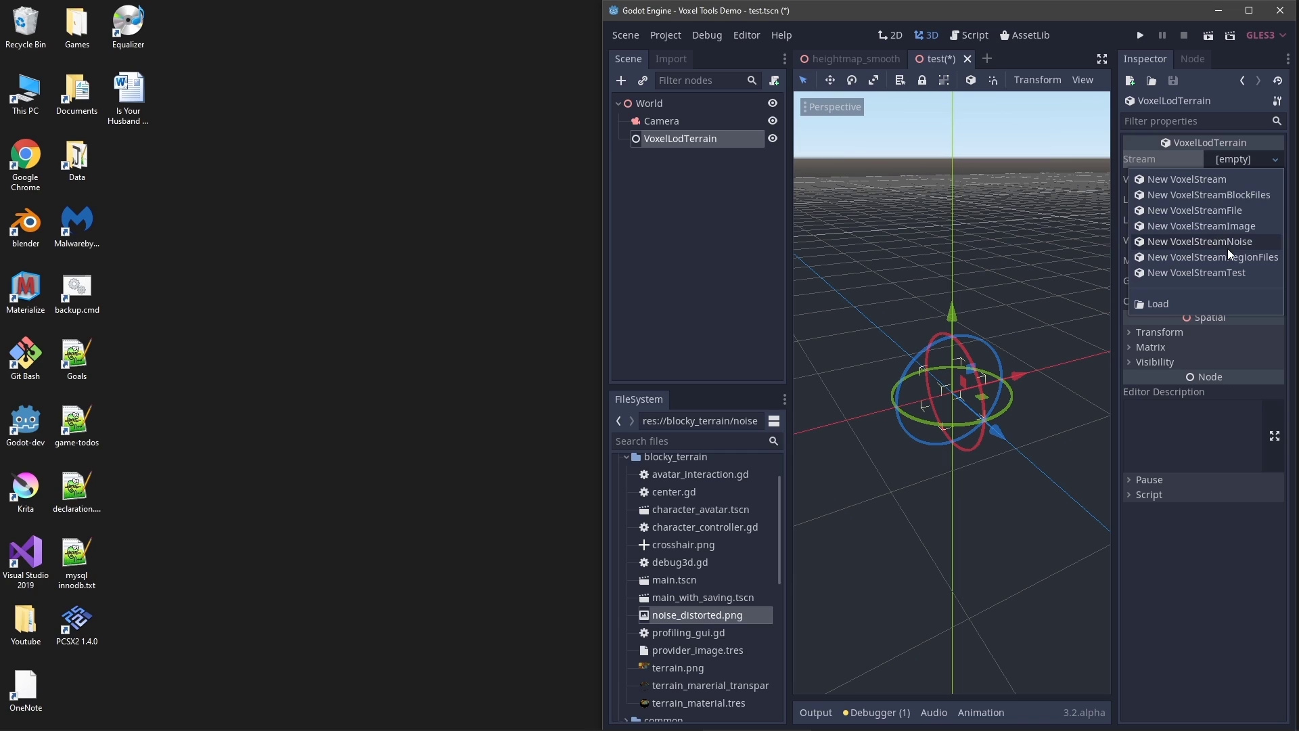
# Give the VoxelLodTerrain a new VoxelStreamImage loading res://blocky_terrain/noise_distorted.png
pyautogui.click(1225, 227)
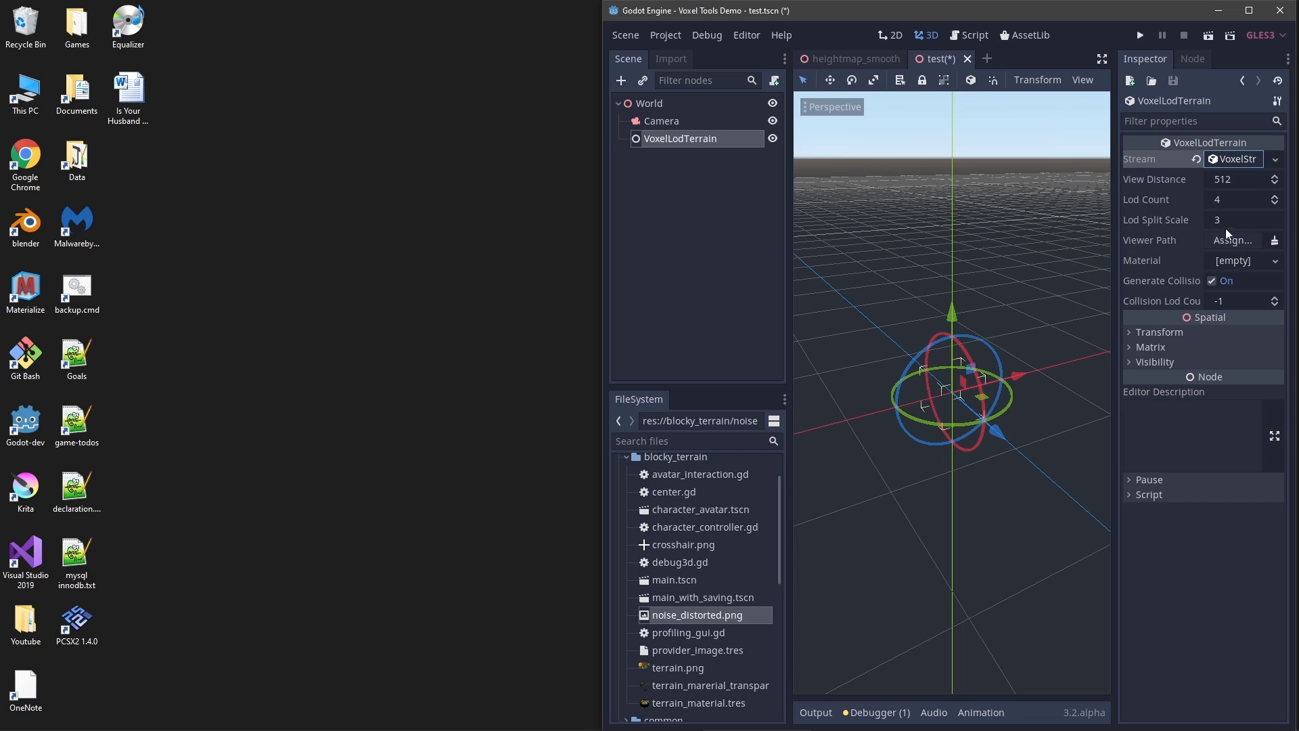
pyautogui.click(1236, 160)
pyautogui.click(1239, 180)
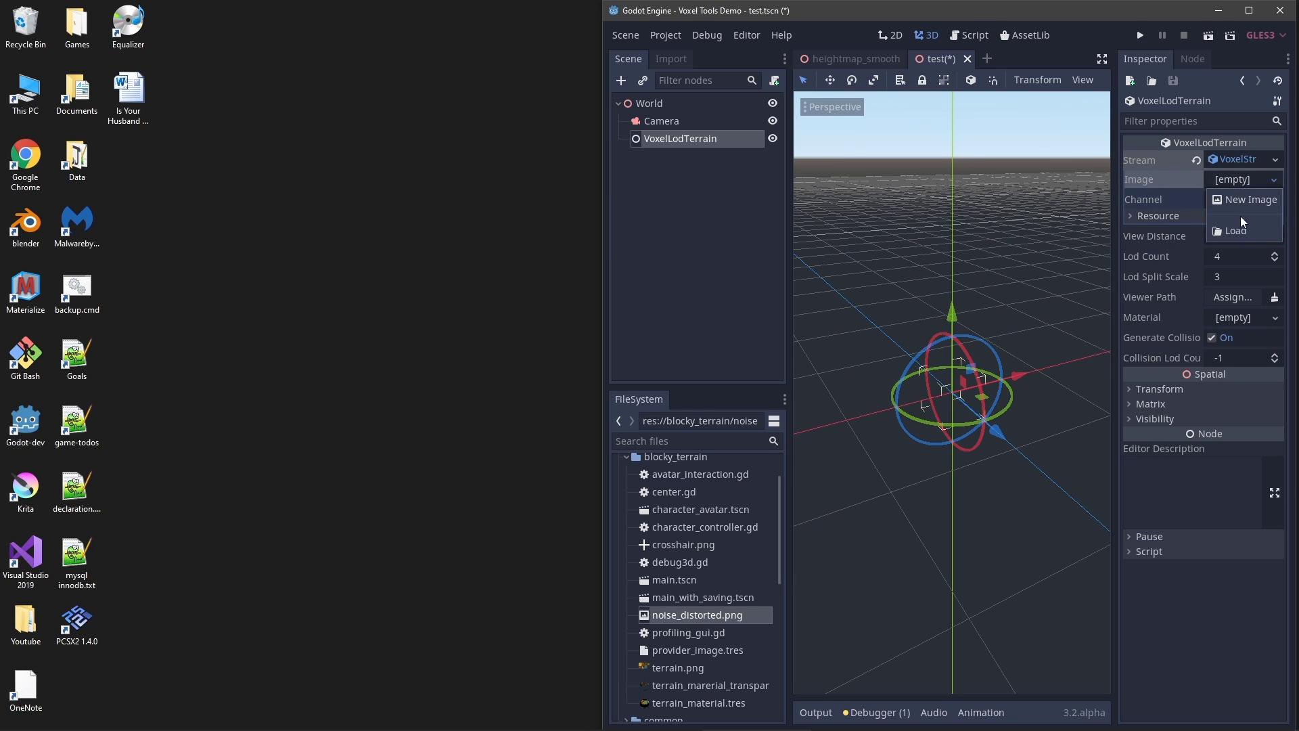
pyautogui.click(1244, 230)
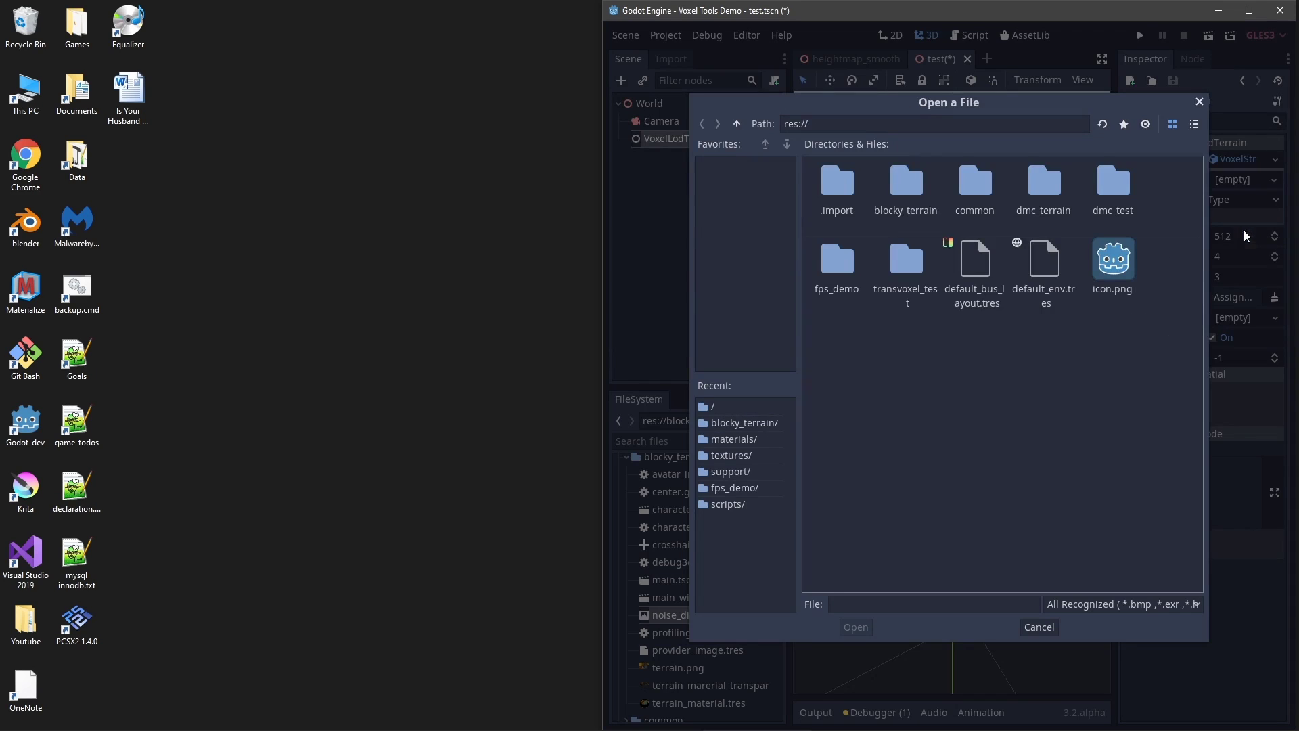
pyautogui.click(907, 196)
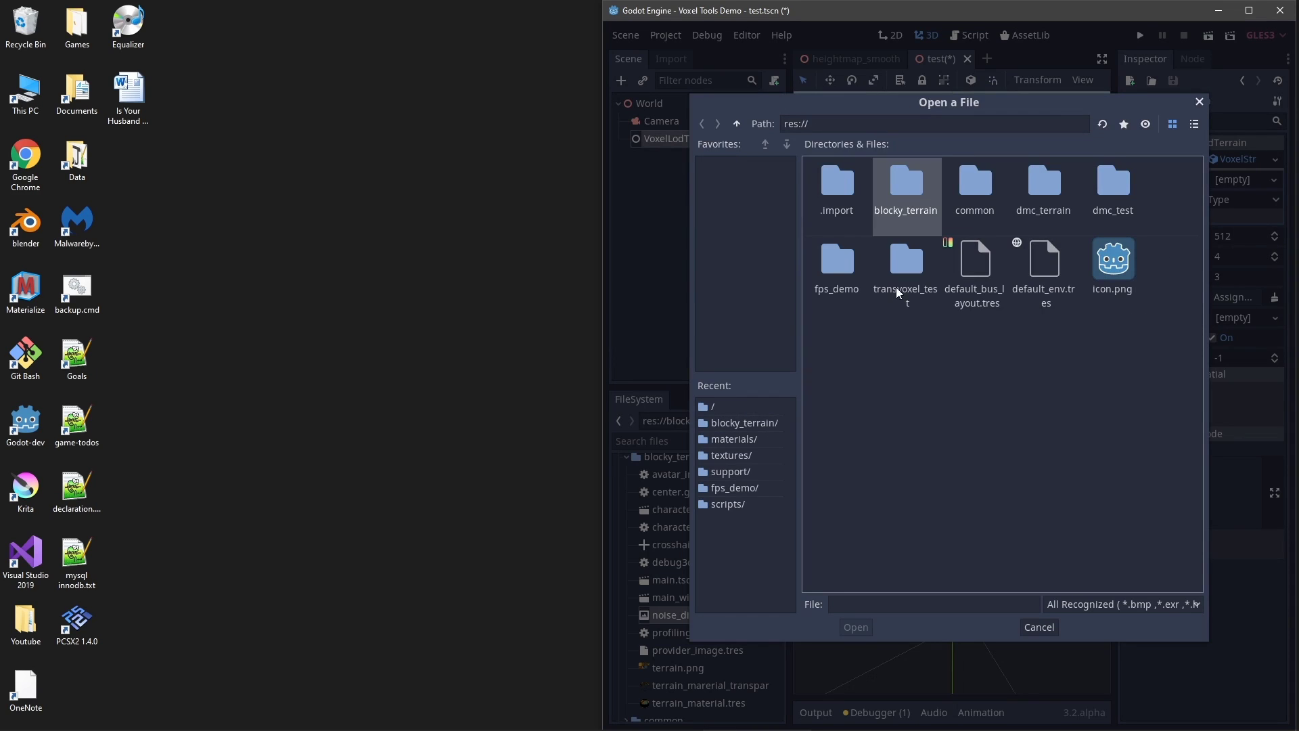
pyautogui.doubleClick(900, 185)
pyautogui.click(916, 221)
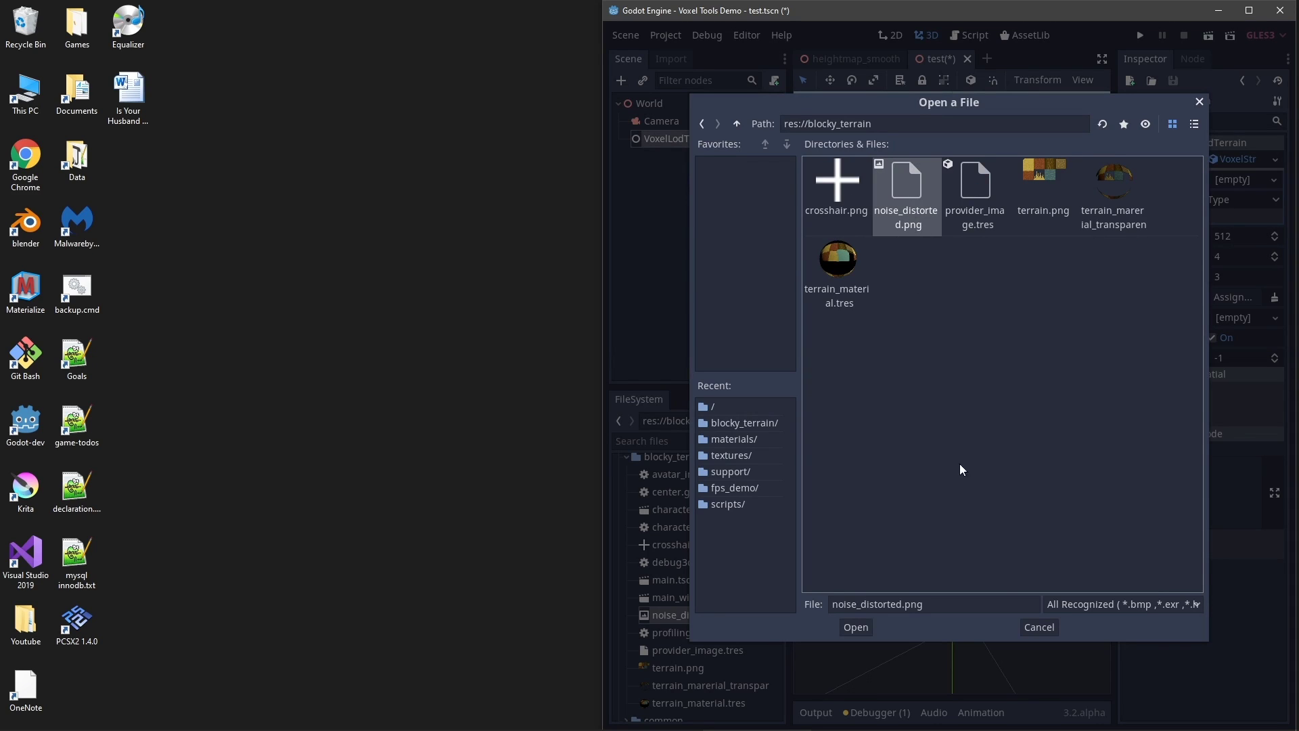
pyautogui.click(869, 627)
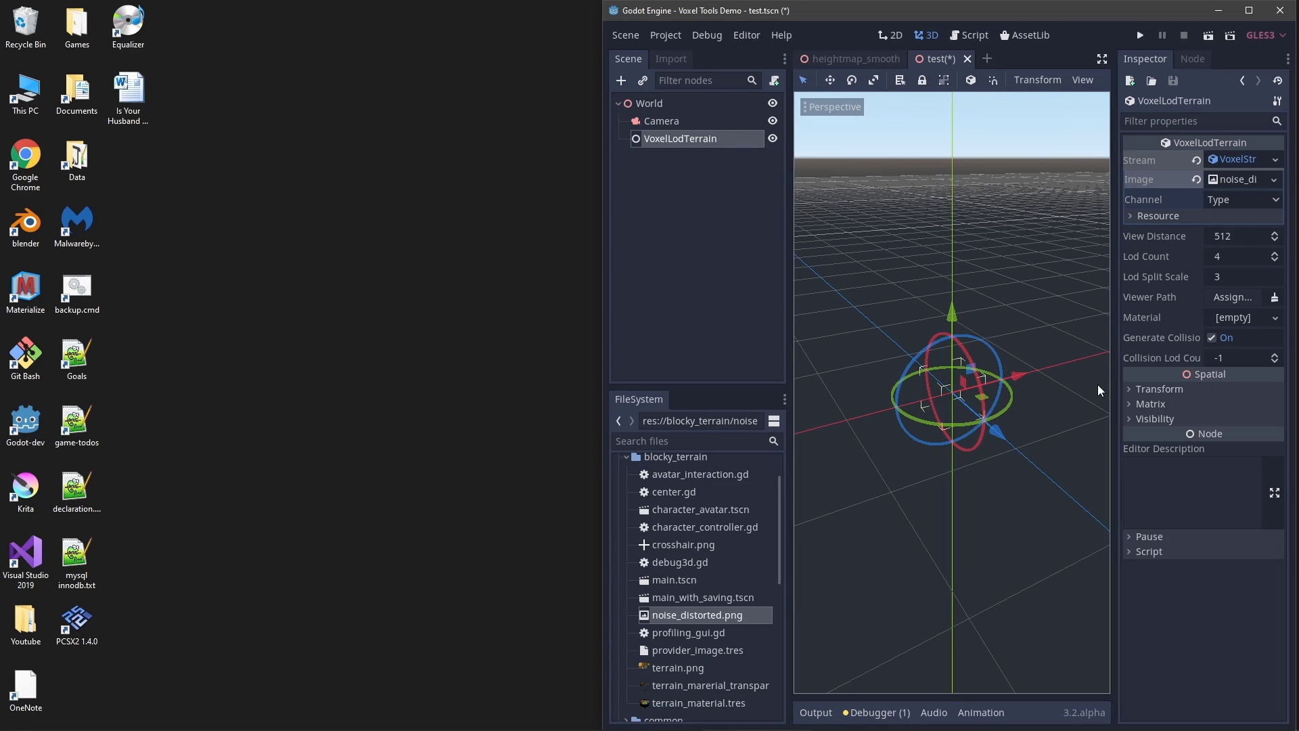
pyautogui.click(1235, 197)
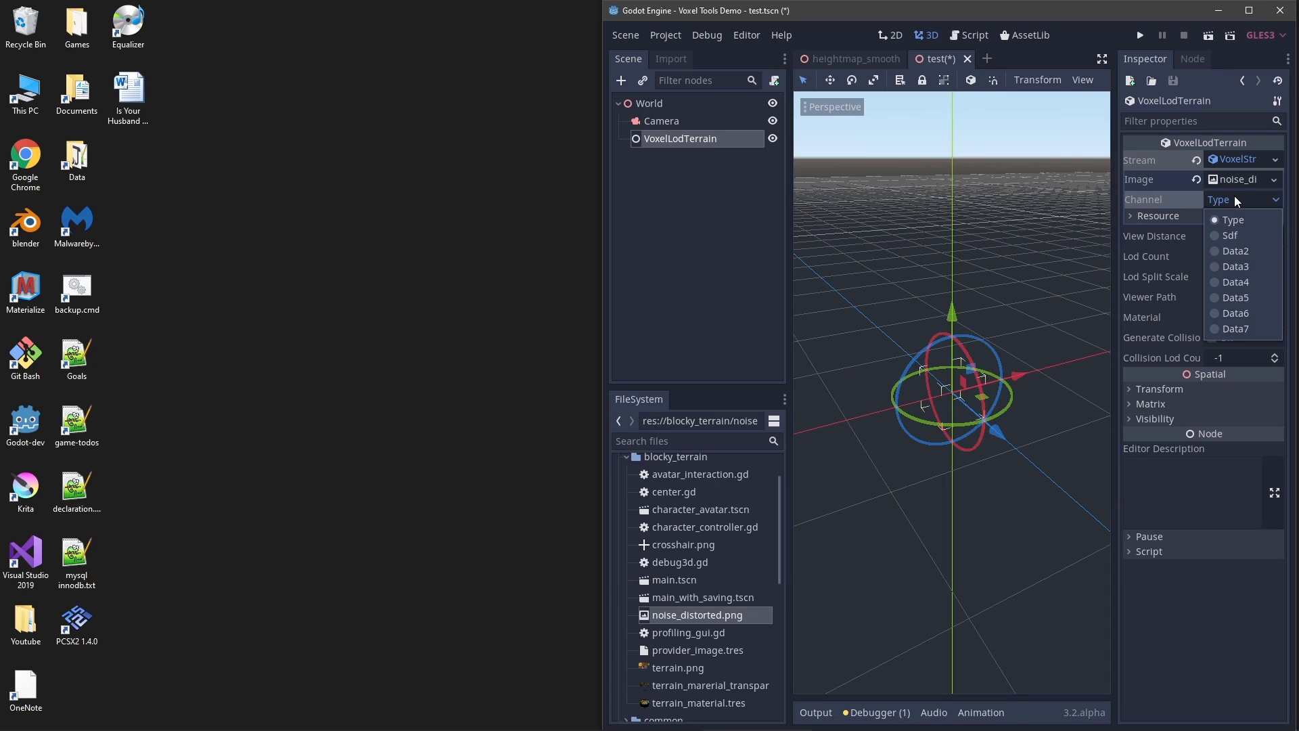
pyautogui.click(1234, 196)
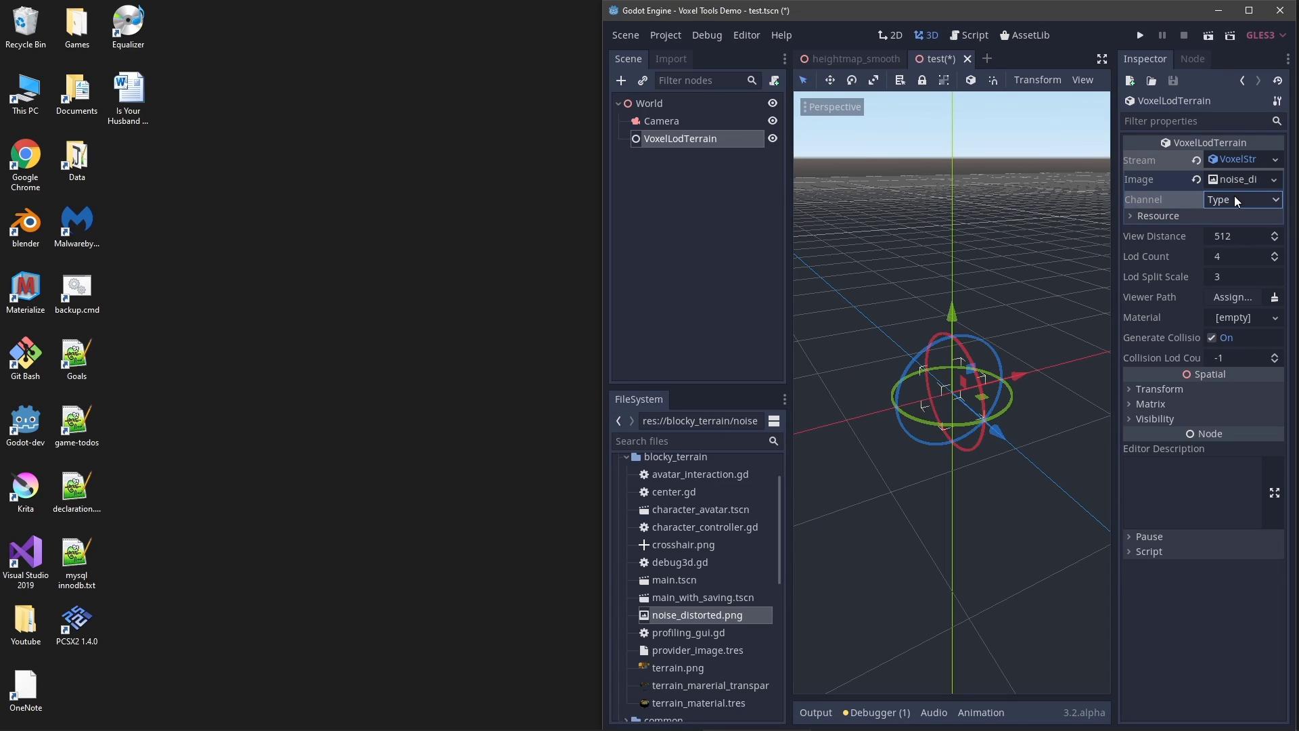
# Test-run the scene, then stop it again
pyautogui.click(1208, 36)
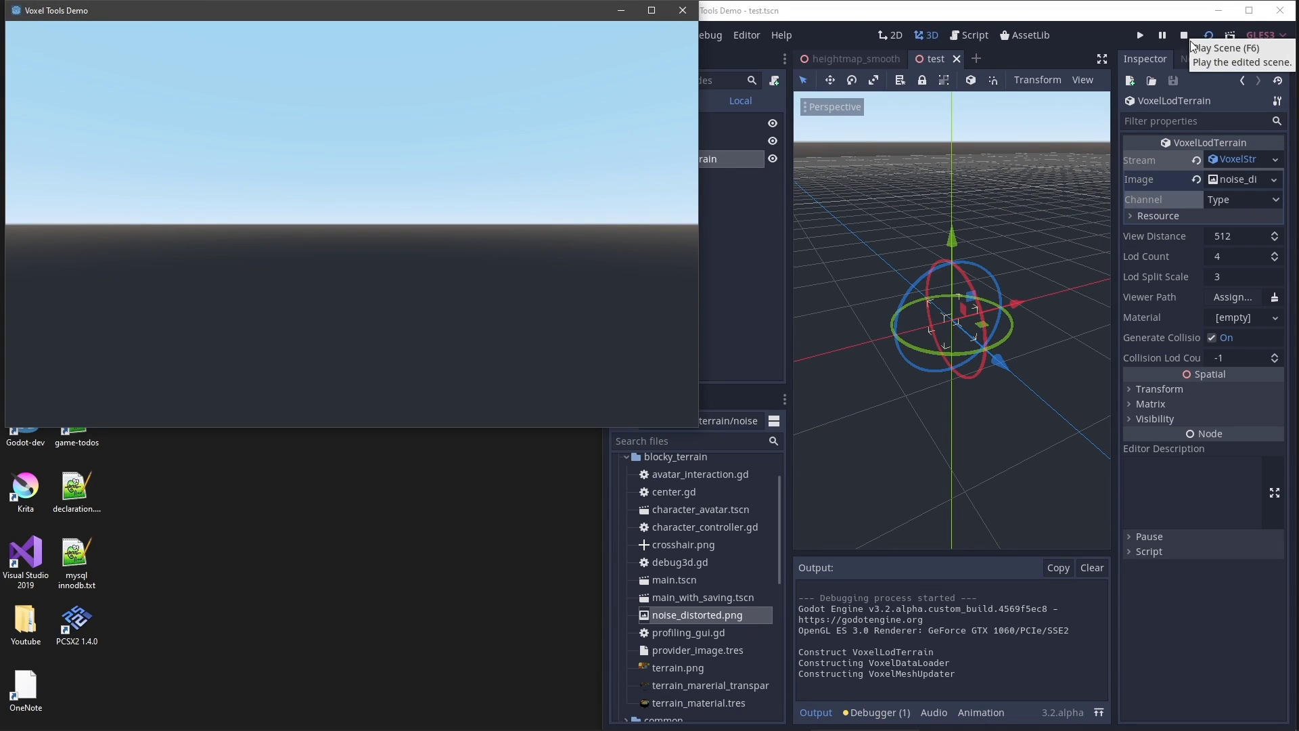
pyautogui.click(1184, 36)
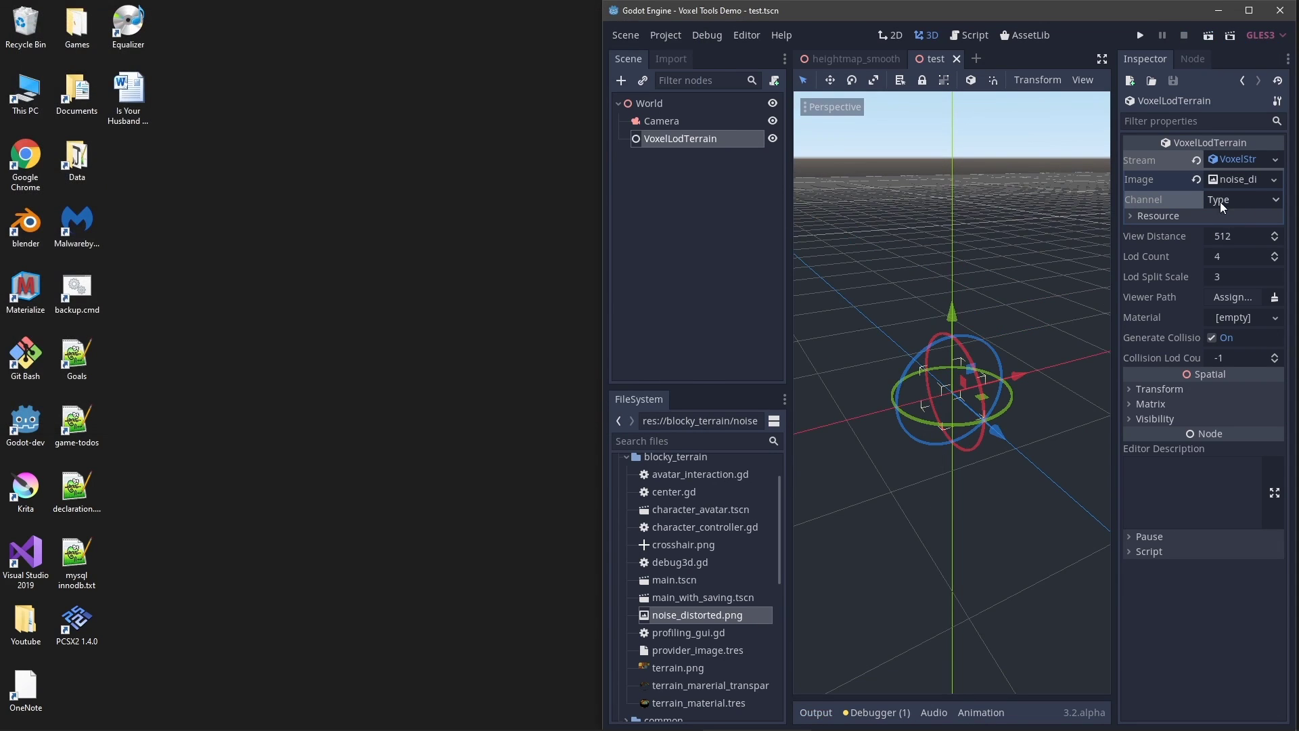
pyautogui.click(1220, 202)
# Set the image stream channel to Sdf and the terrain's Viewer Path to Camera
pyautogui.click(1233, 233)
pyautogui.click(1229, 299)
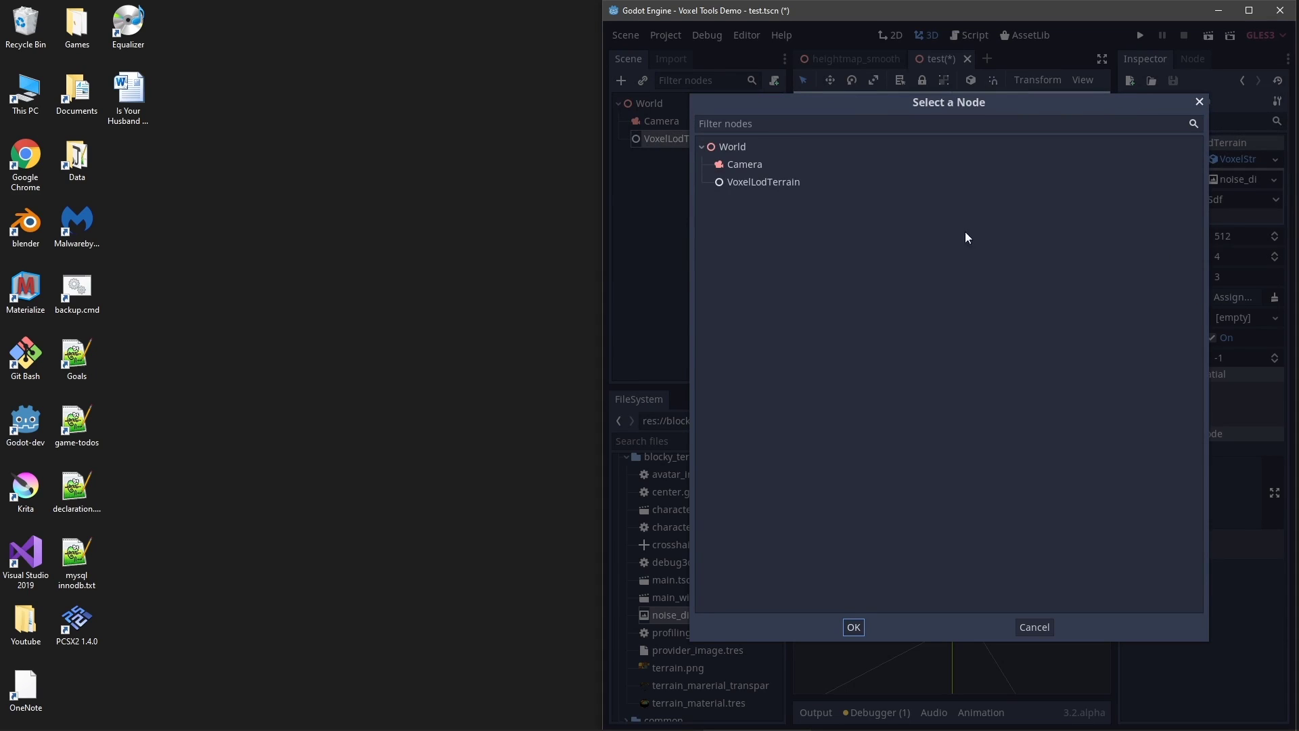
pyautogui.doubleClick(757, 163)
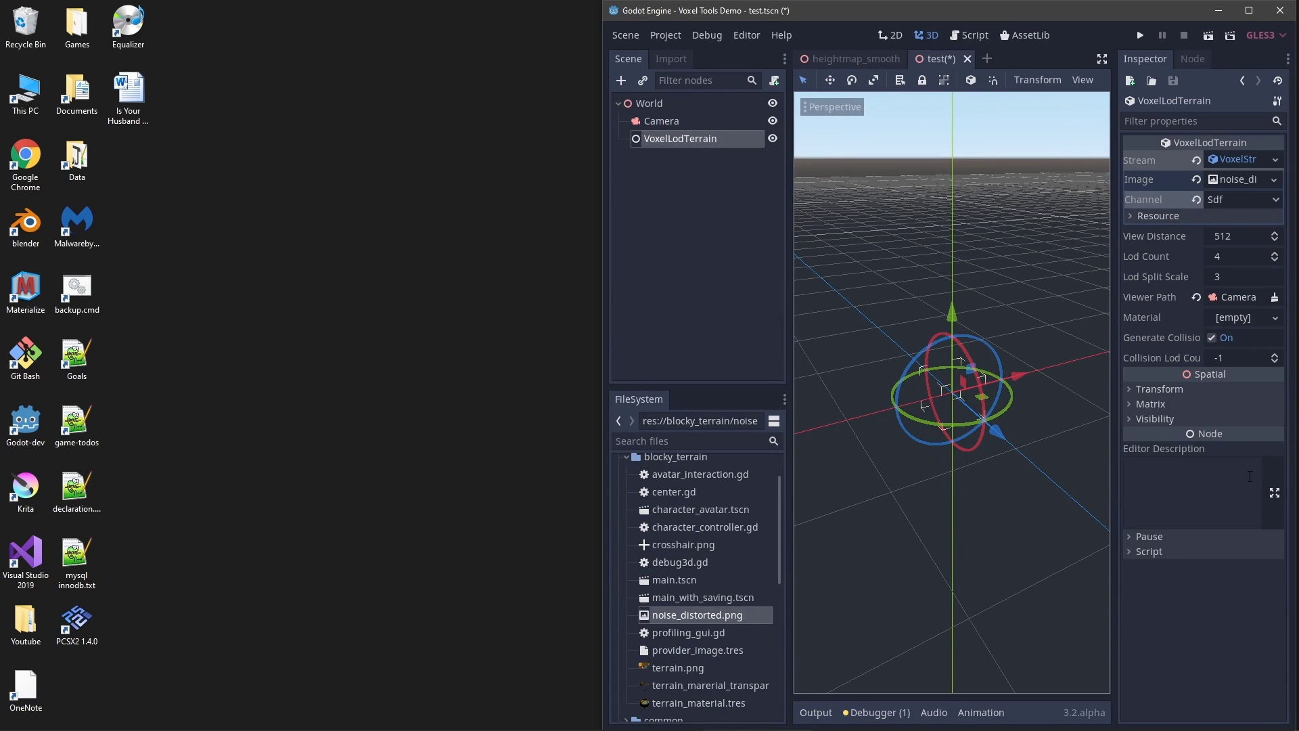
# Run the scene, then select the Camera in the Scene tree
pyautogui.click(1207, 38)
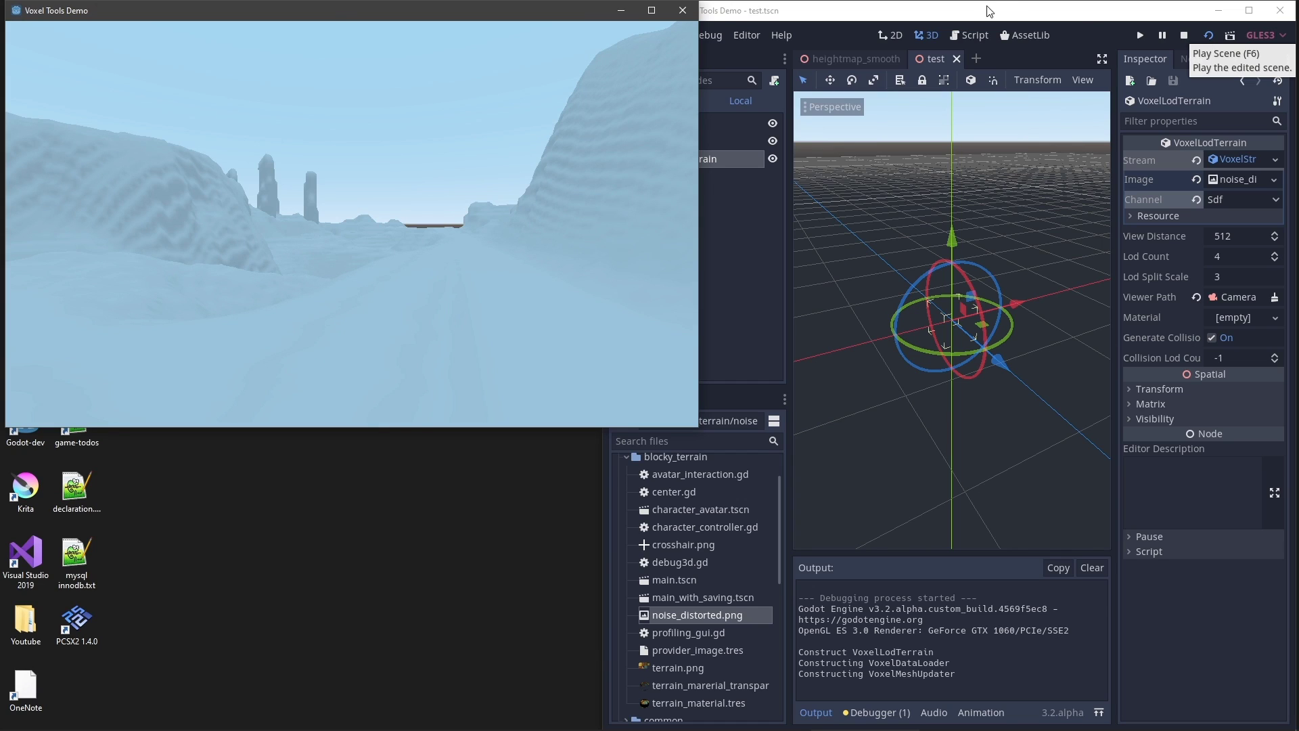
pyautogui.click(749, 104)
pyautogui.click(670, 141)
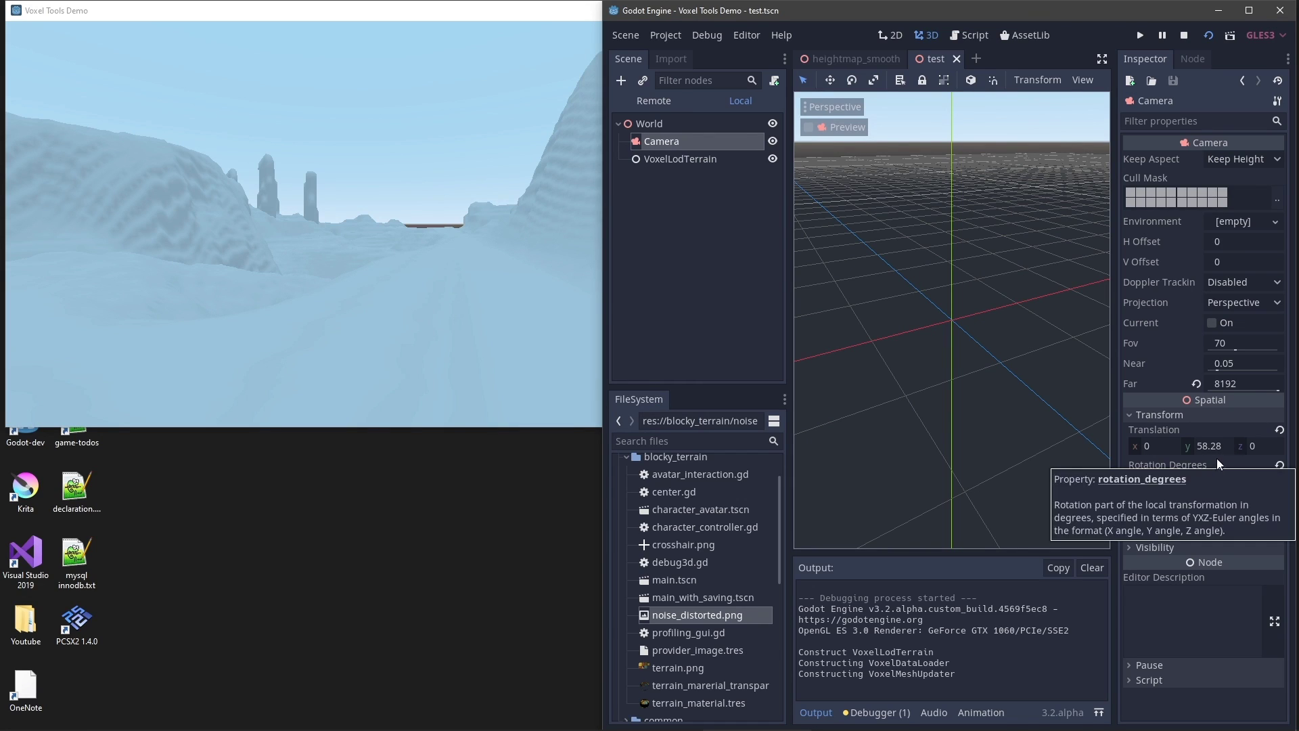
pyautogui.moveTo(1213, 448)
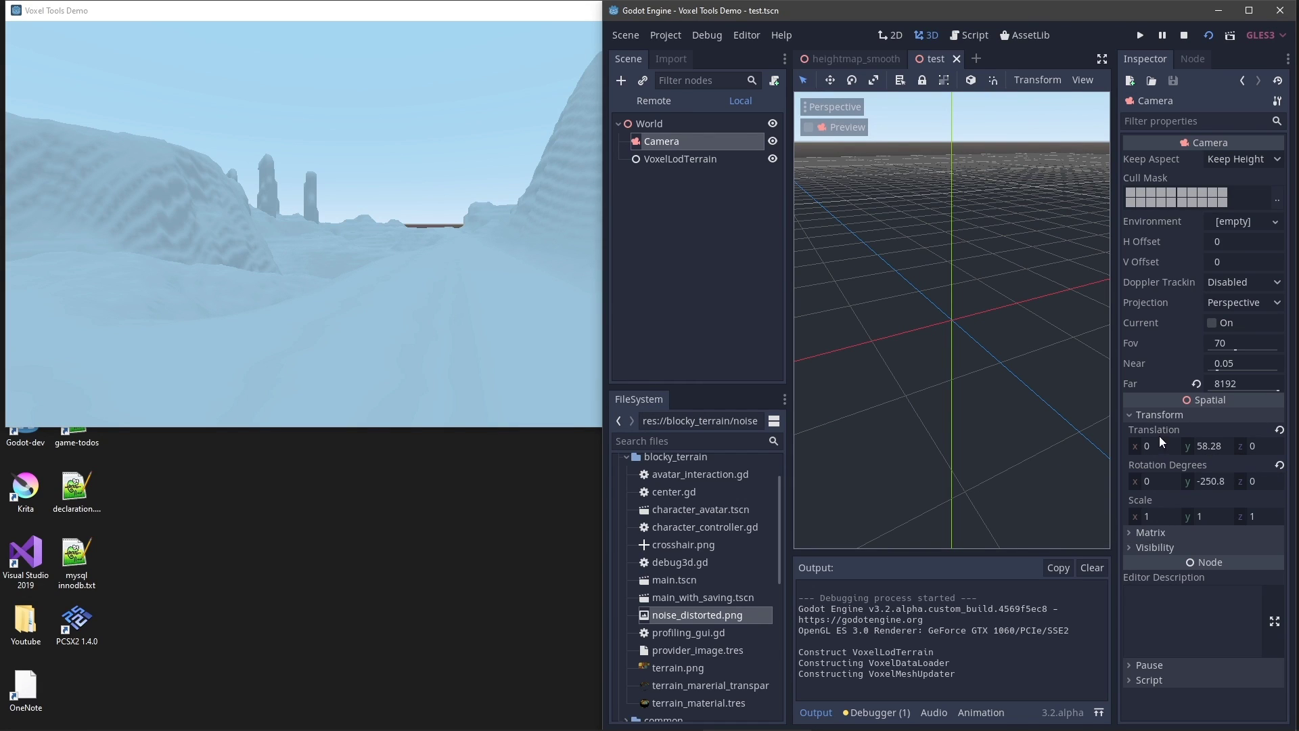
# Raise the Camera to translation y 184.27 and tilt its x rotation to -25.8 degrees
pyautogui.click(705, 164)
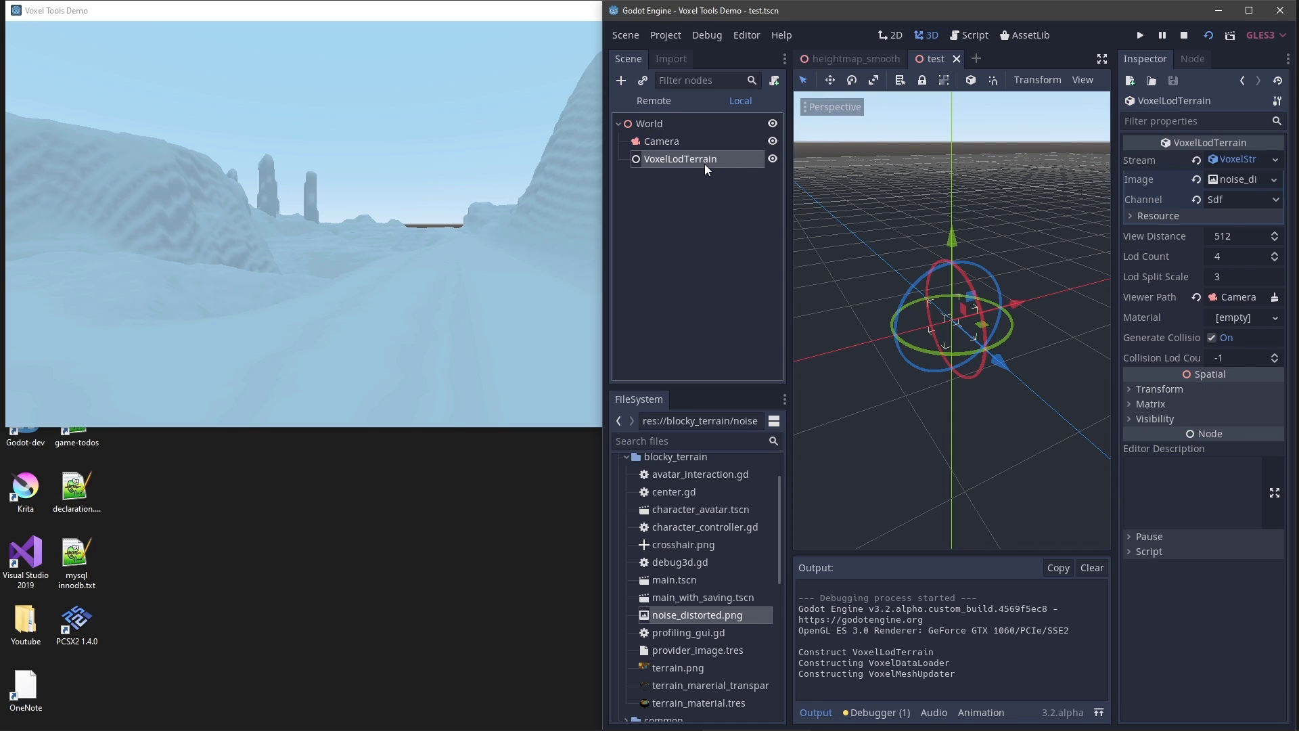
pyautogui.click(686, 143)
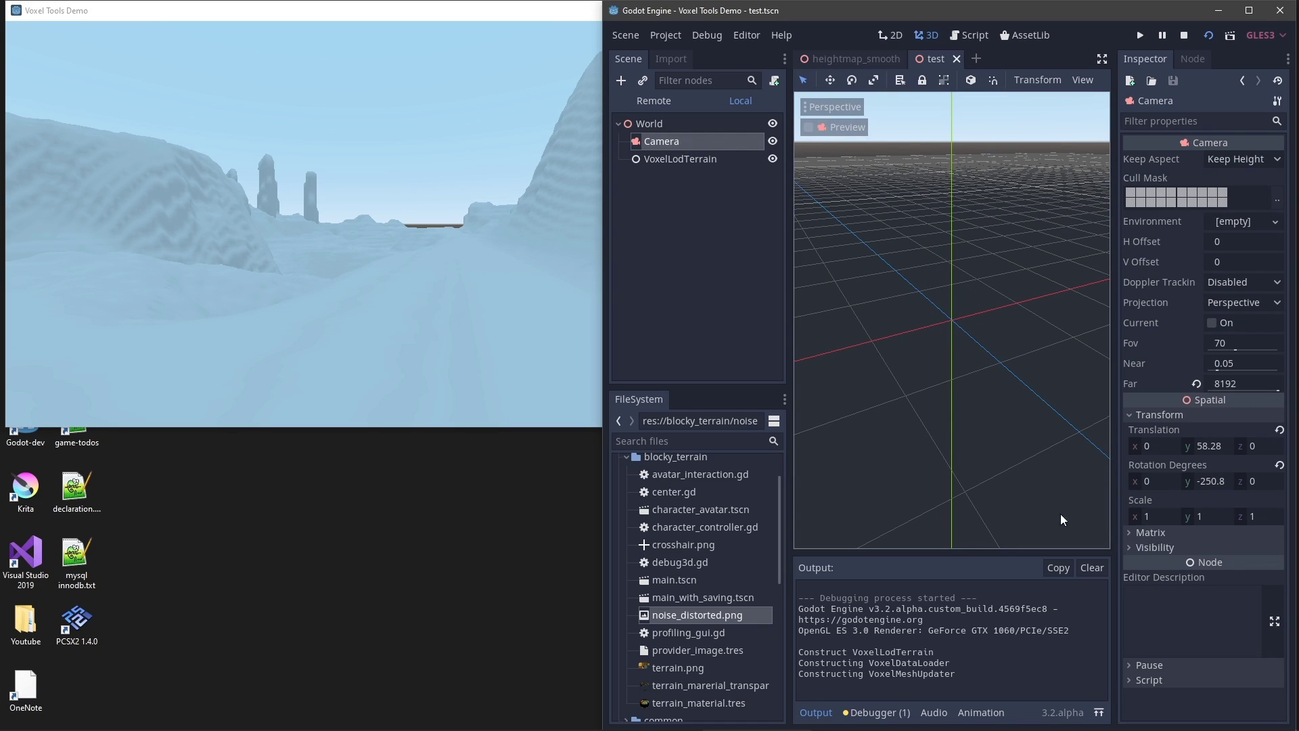
pyautogui.moveTo(1208, 482)
pyautogui.moveTo(1200, 446)
pyautogui.mouseDown()
pyautogui.moveTo(1292, 447)
pyautogui.moveTo(1200, 448)
pyautogui.mouseUp()
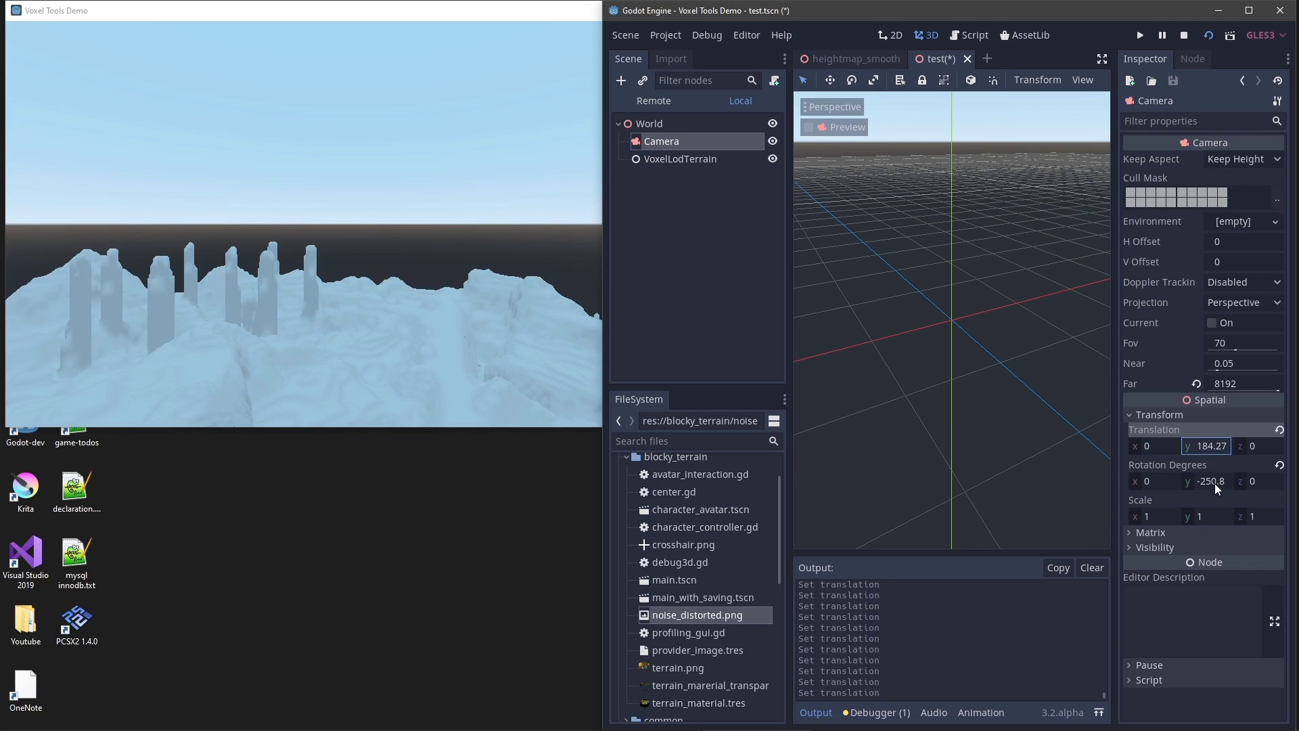
pyautogui.moveTo(1167, 481); pyautogui.dragTo(1137, 480)
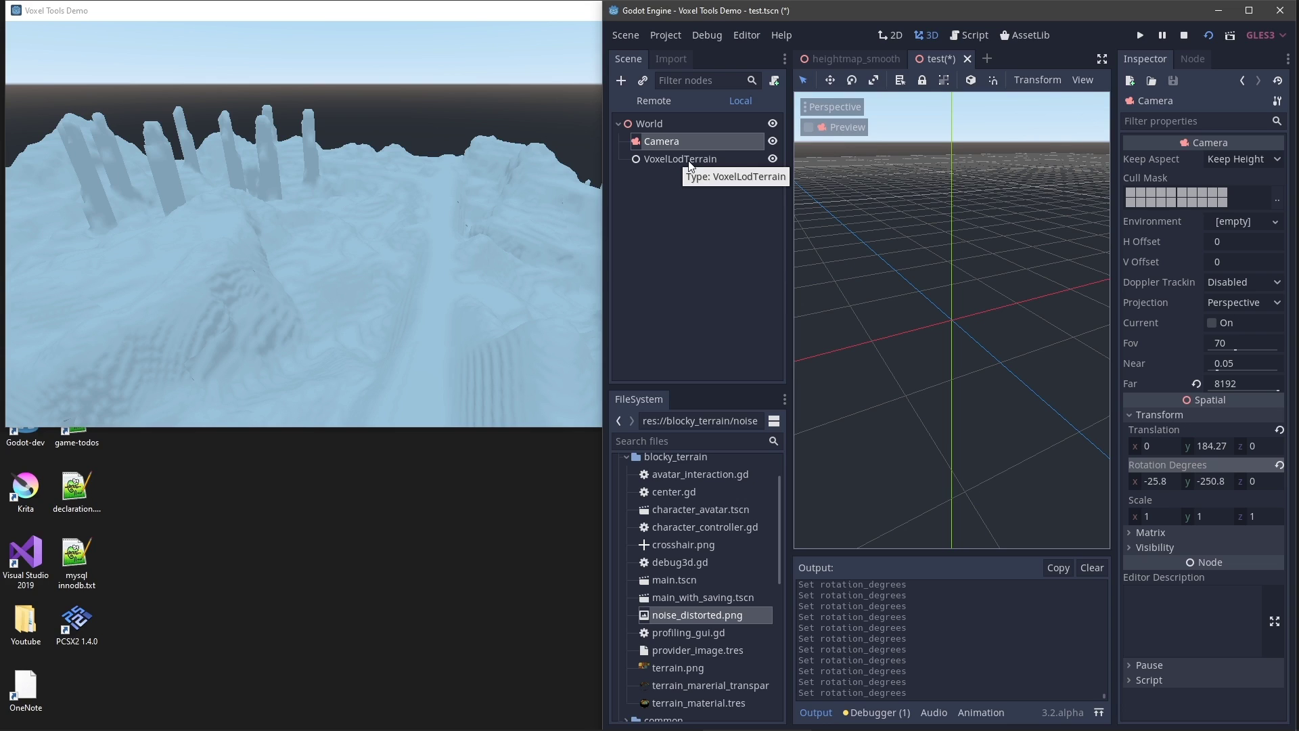
pyautogui.click(689, 160)
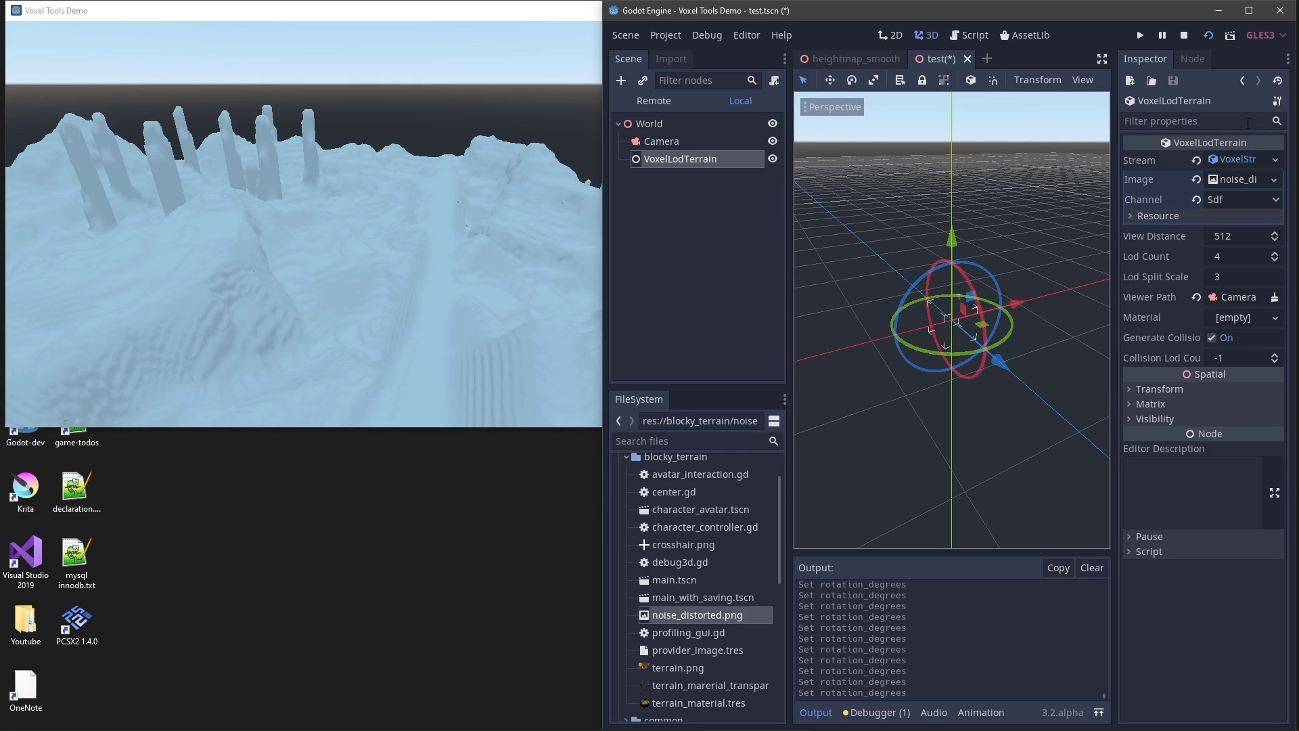
# Set the VoxelLodTerrain view distance to 4096 and raise its Lod Count to 8
pyautogui.click(1245, 234)
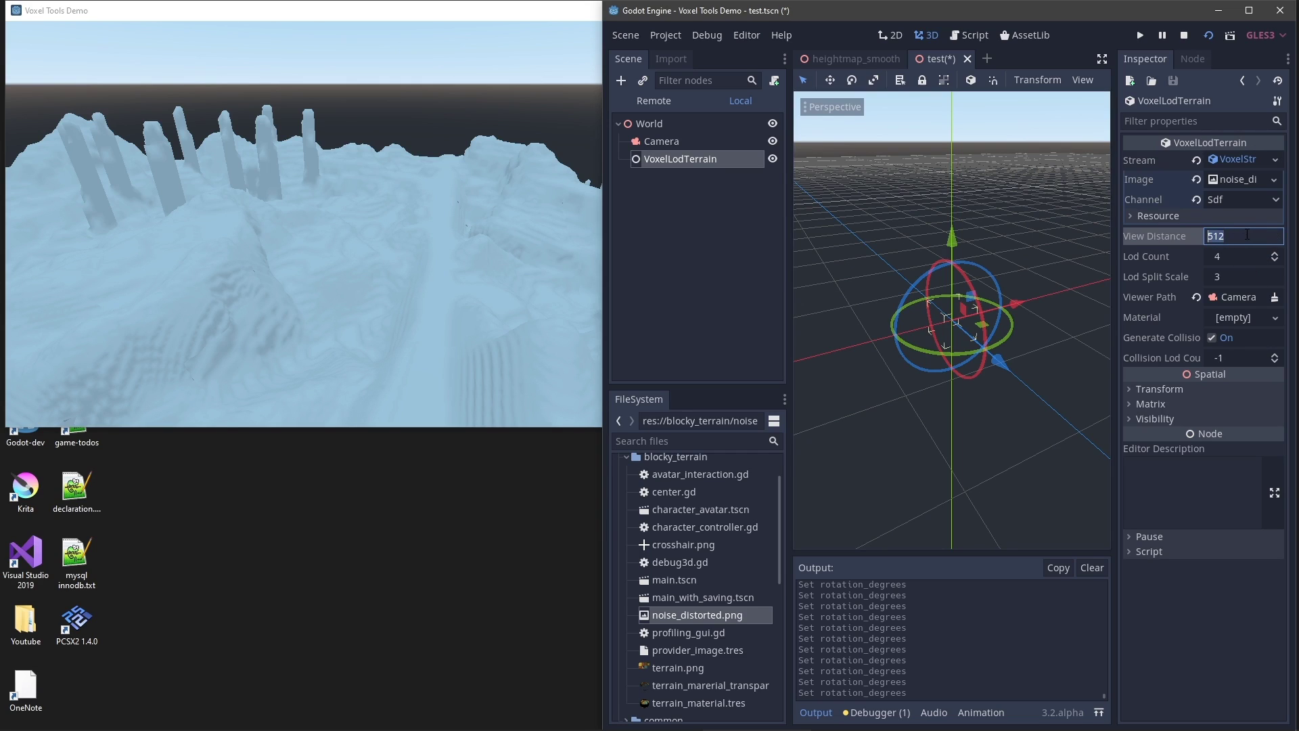
pyautogui.write('1024')
pyautogui.click(1276, 255)
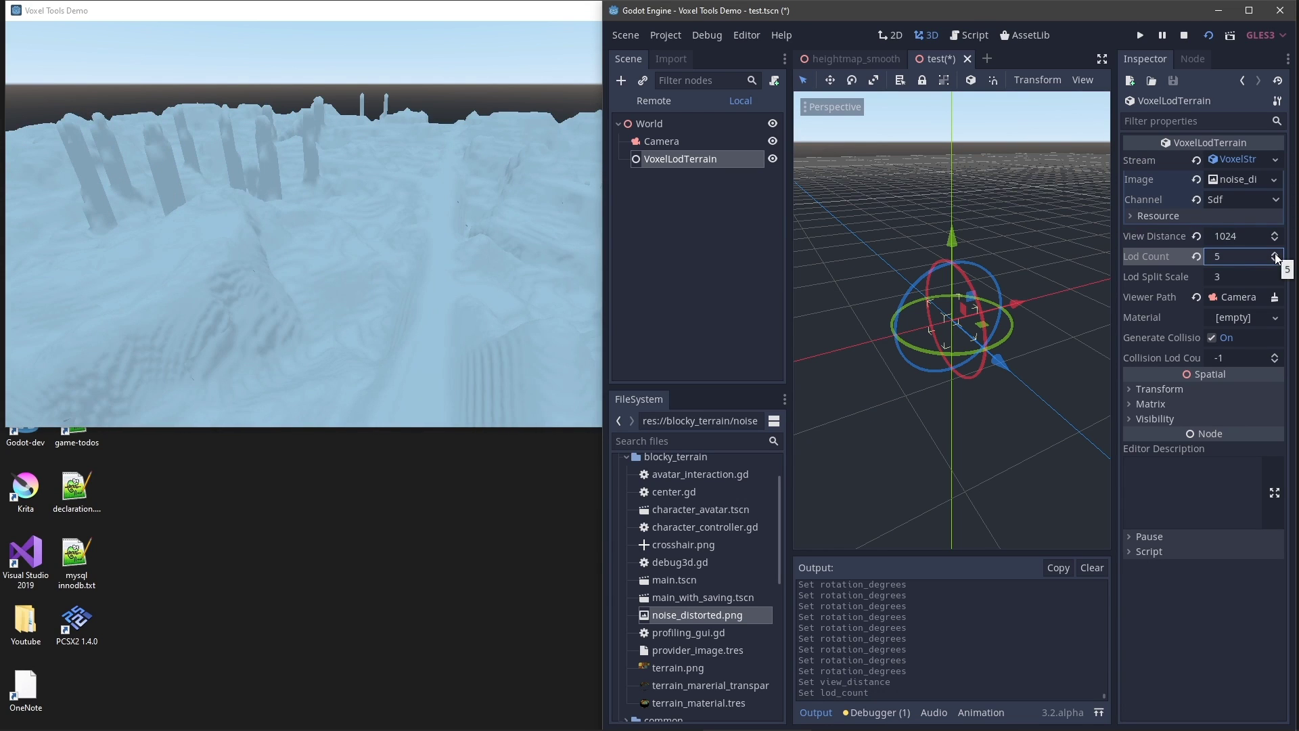
pyautogui.click(1276, 255)
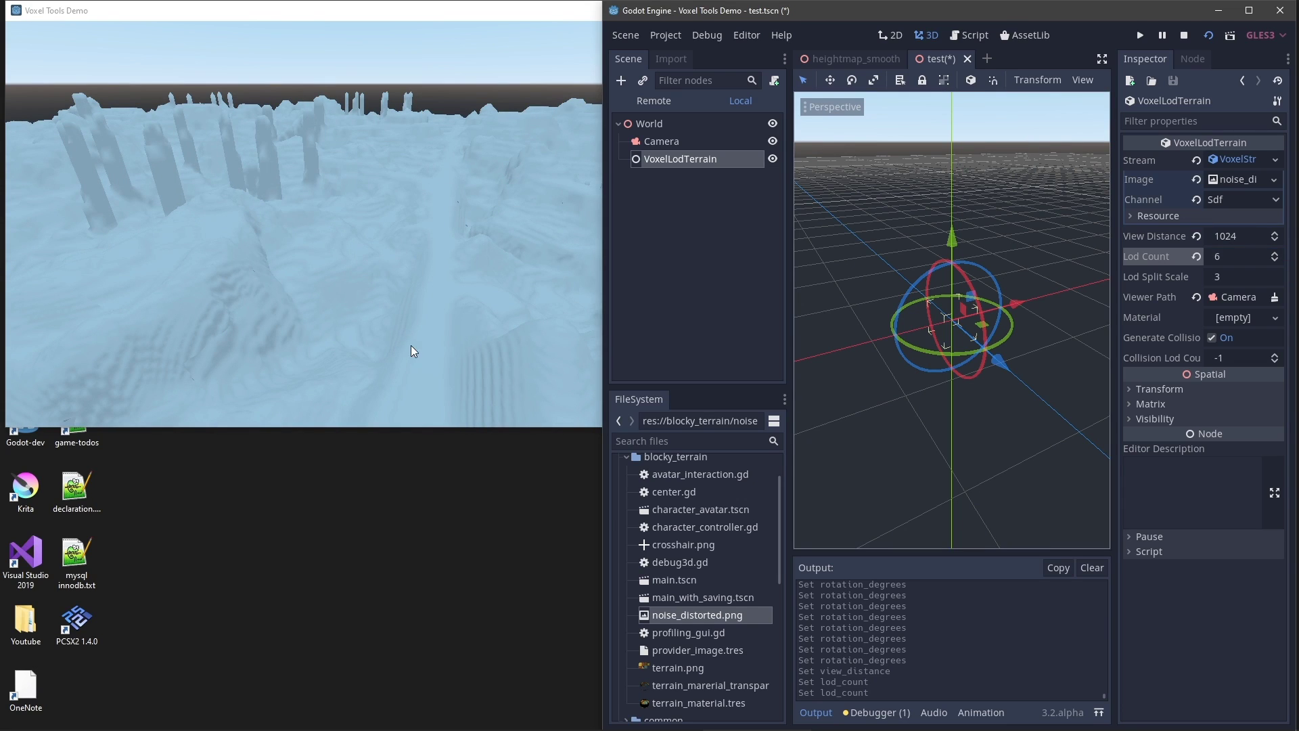
pyautogui.click(1253, 233)
pyautogui.write('2048')
pyautogui.press('Return')
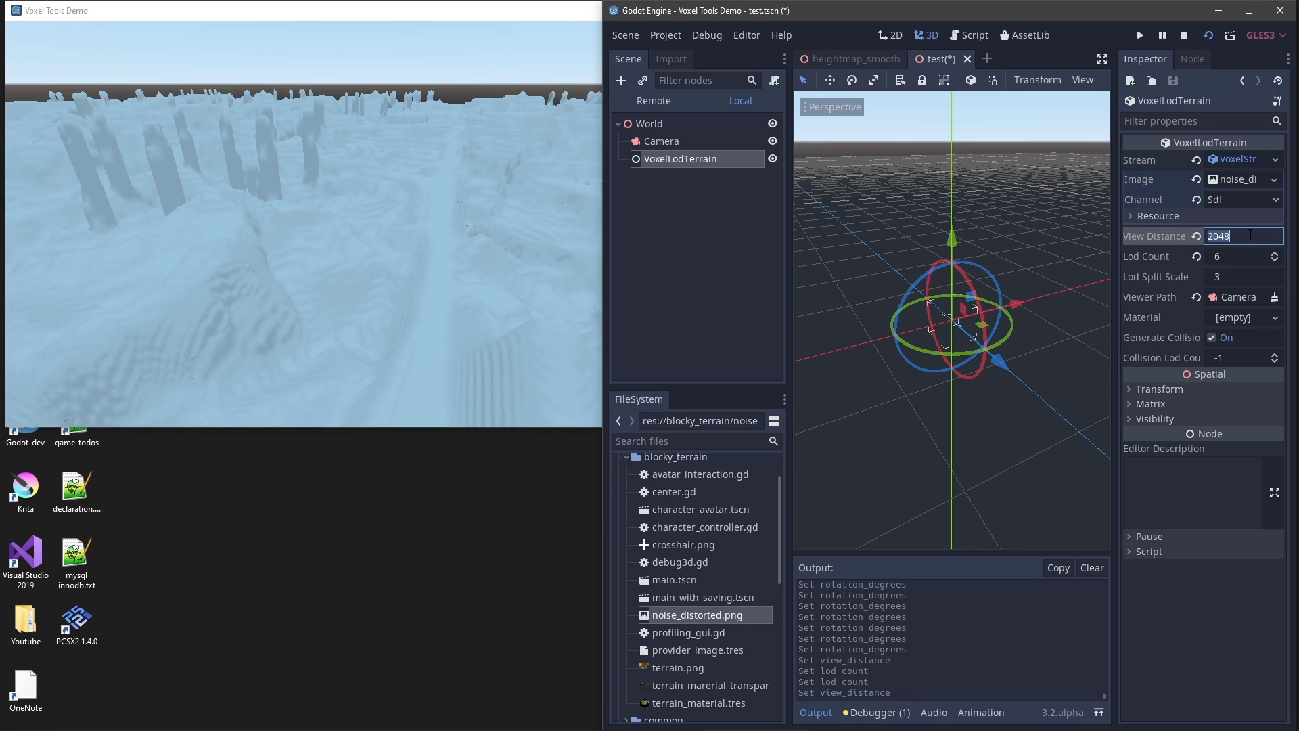
pyautogui.write('4096')
pyautogui.press('Return')
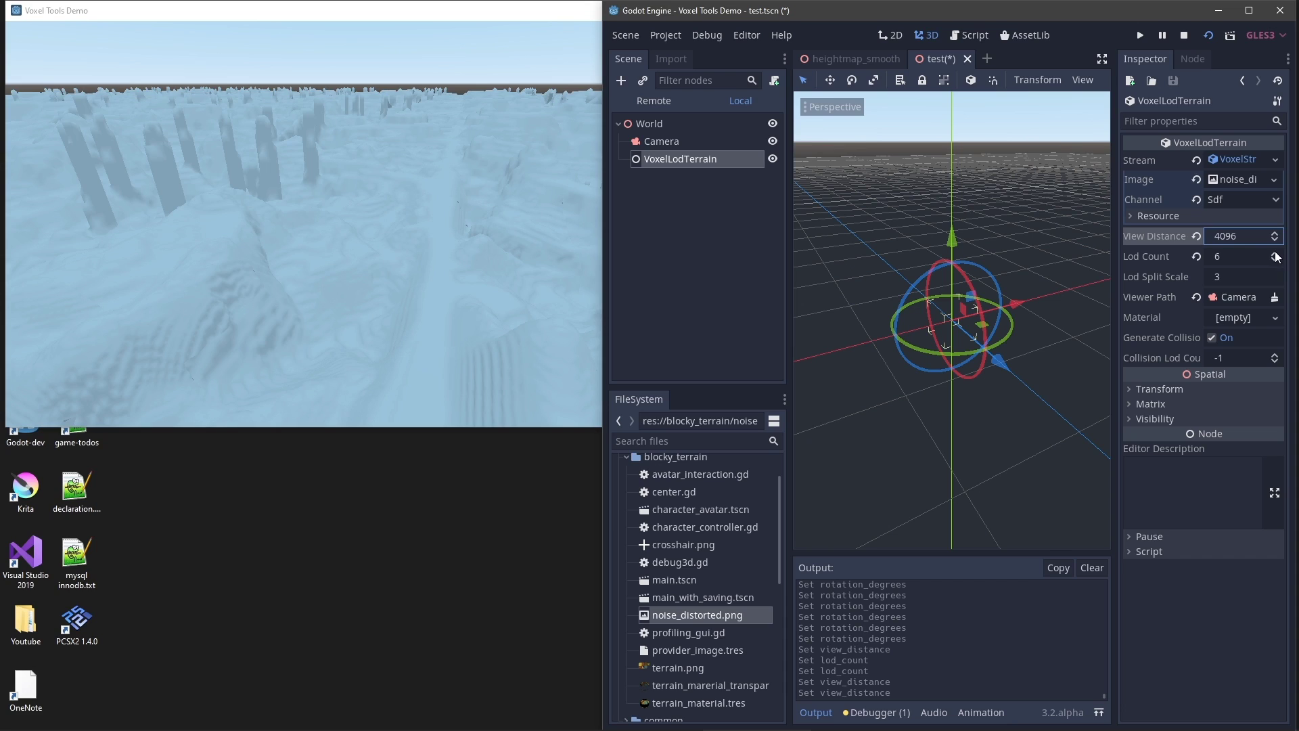
pyautogui.click(1275, 253)
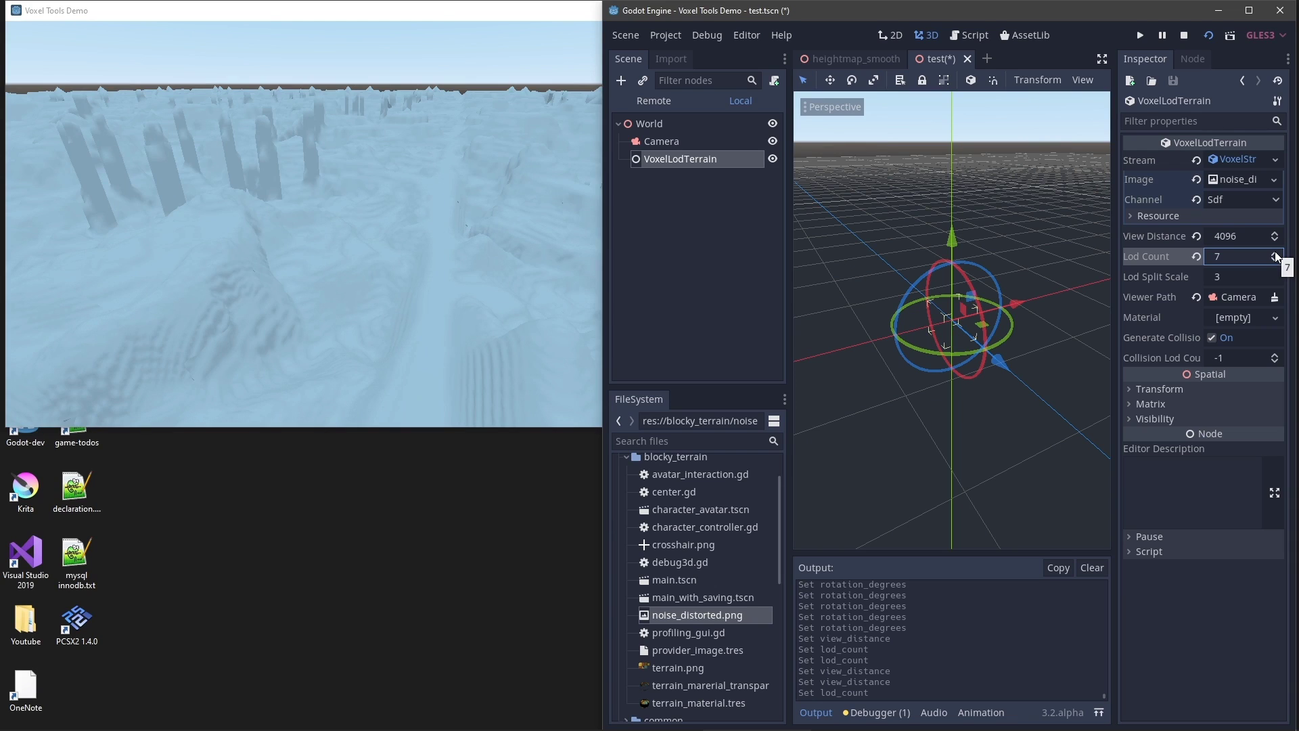
pyautogui.click(1276, 253)
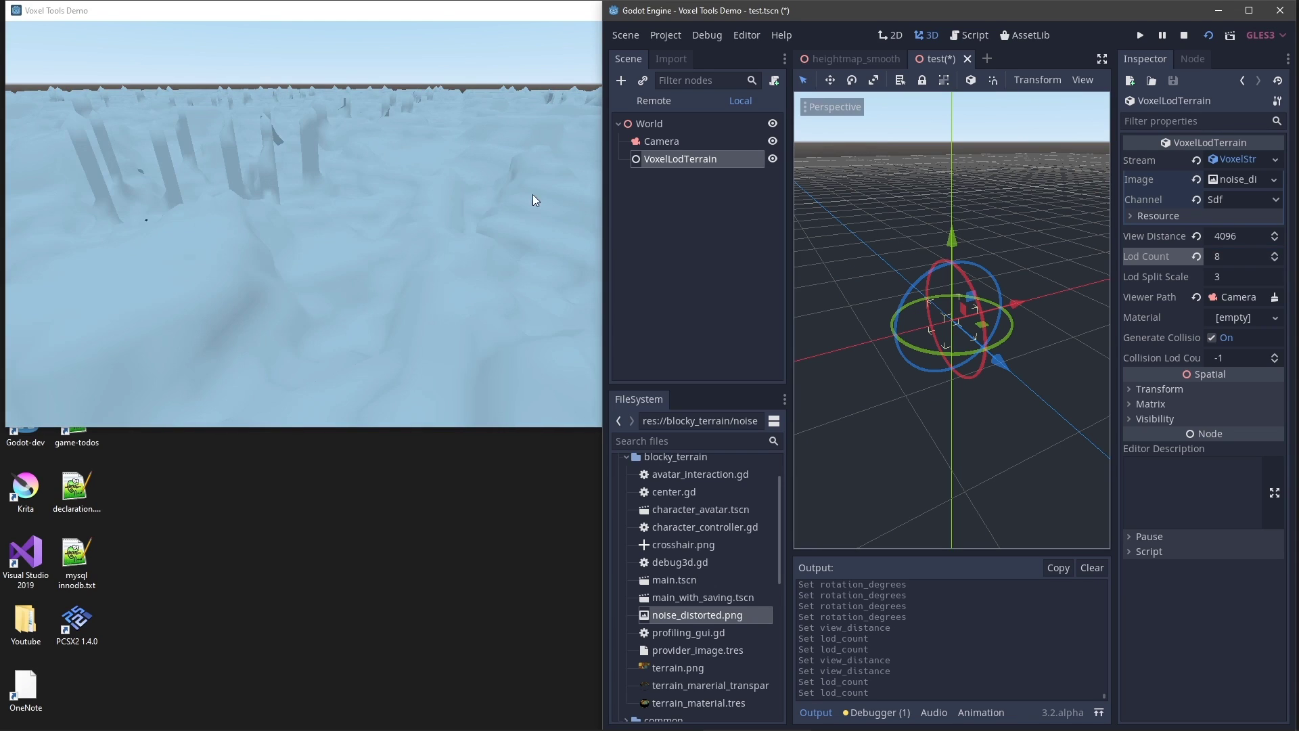
# Check the running game, then stop it
pyautogui.click(485, 200)
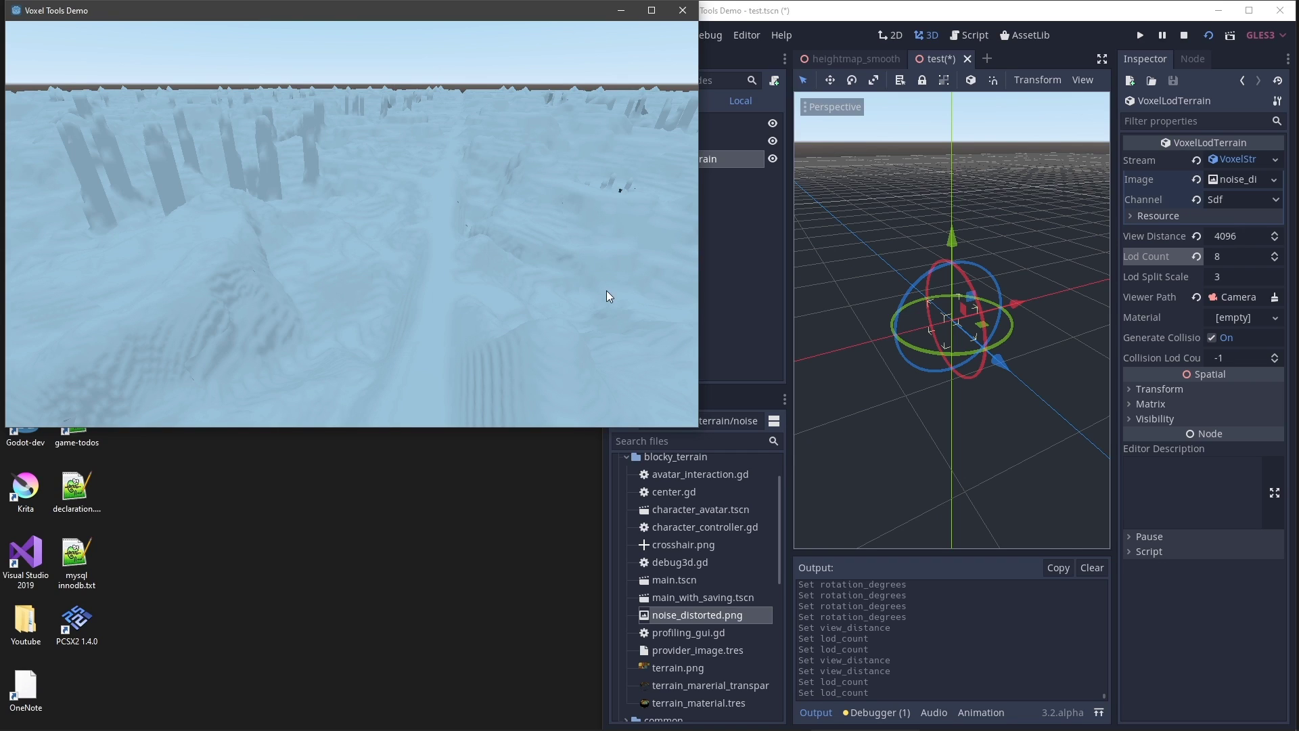
pyautogui.click(737, 283)
pyautogui.click(694, 165)
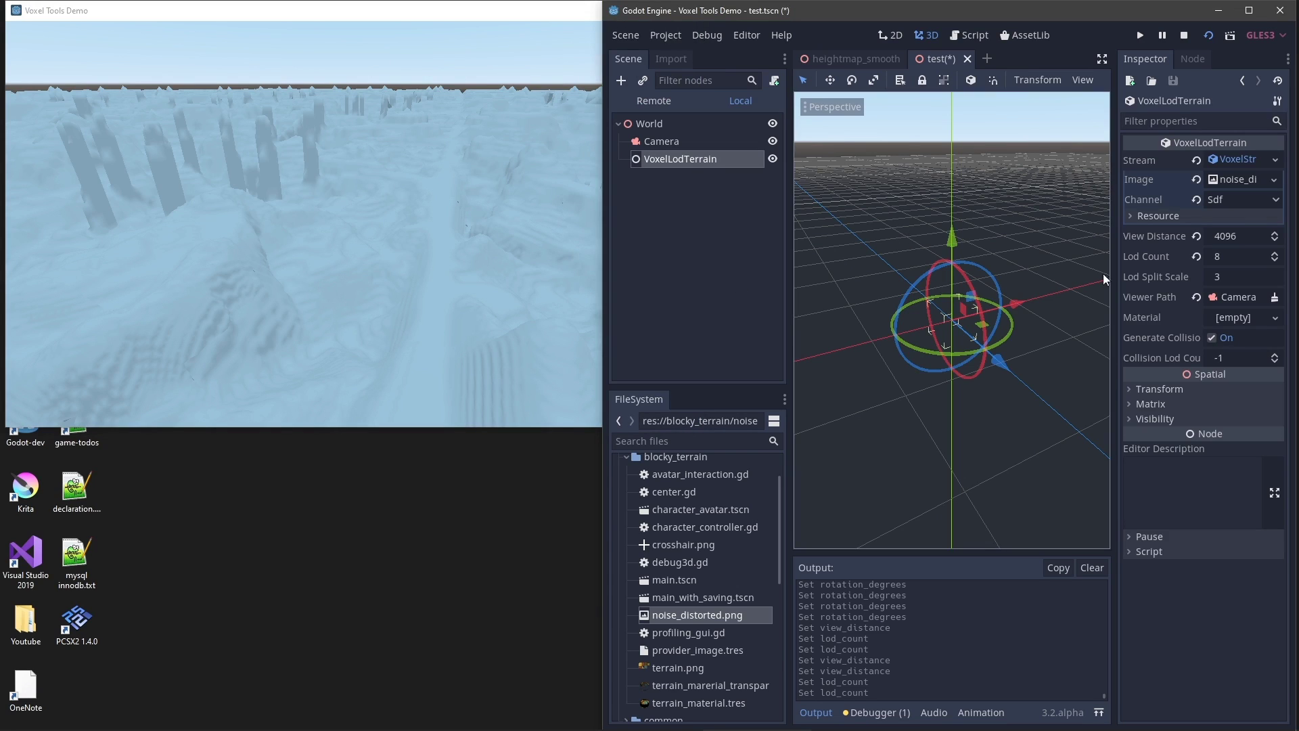
pyautogui.click(1185, 35)
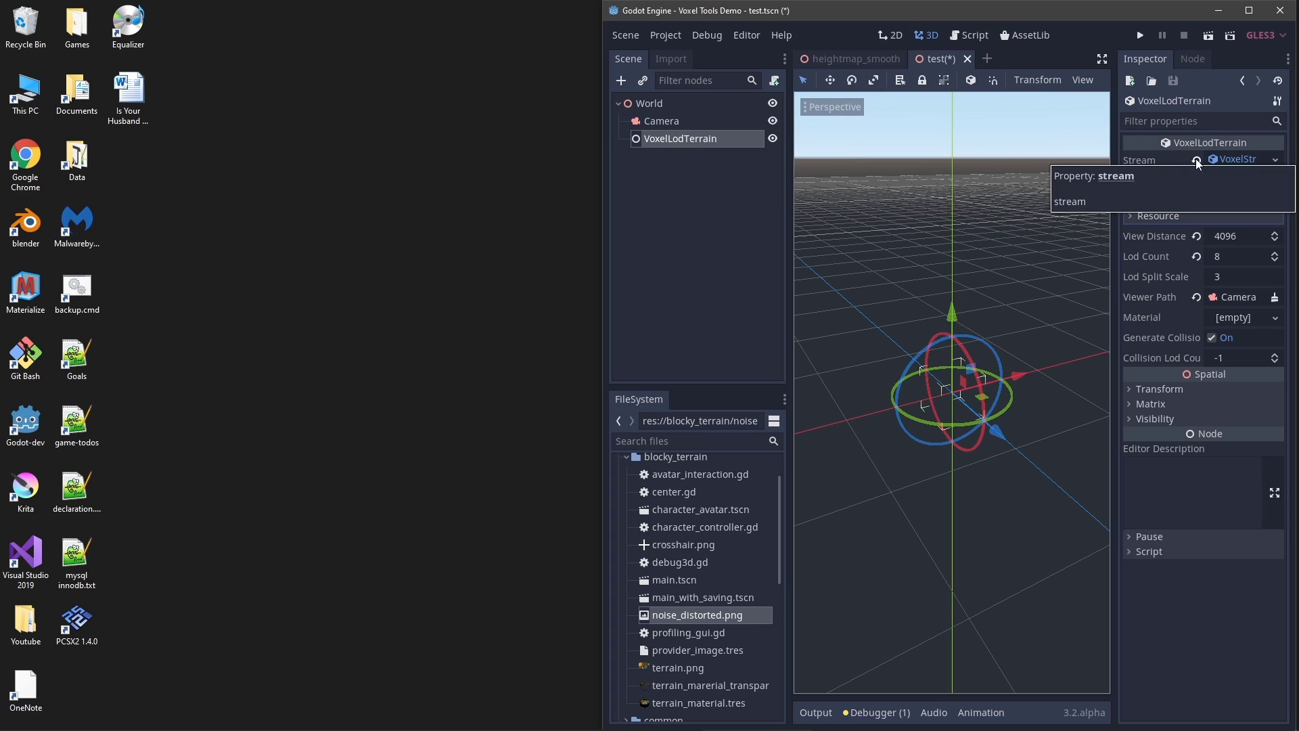
# Replace the stream with a new VoxelStreamNoise using new OpenSimplexNoise, then run the scene
pyautogui.click(1197, 160)
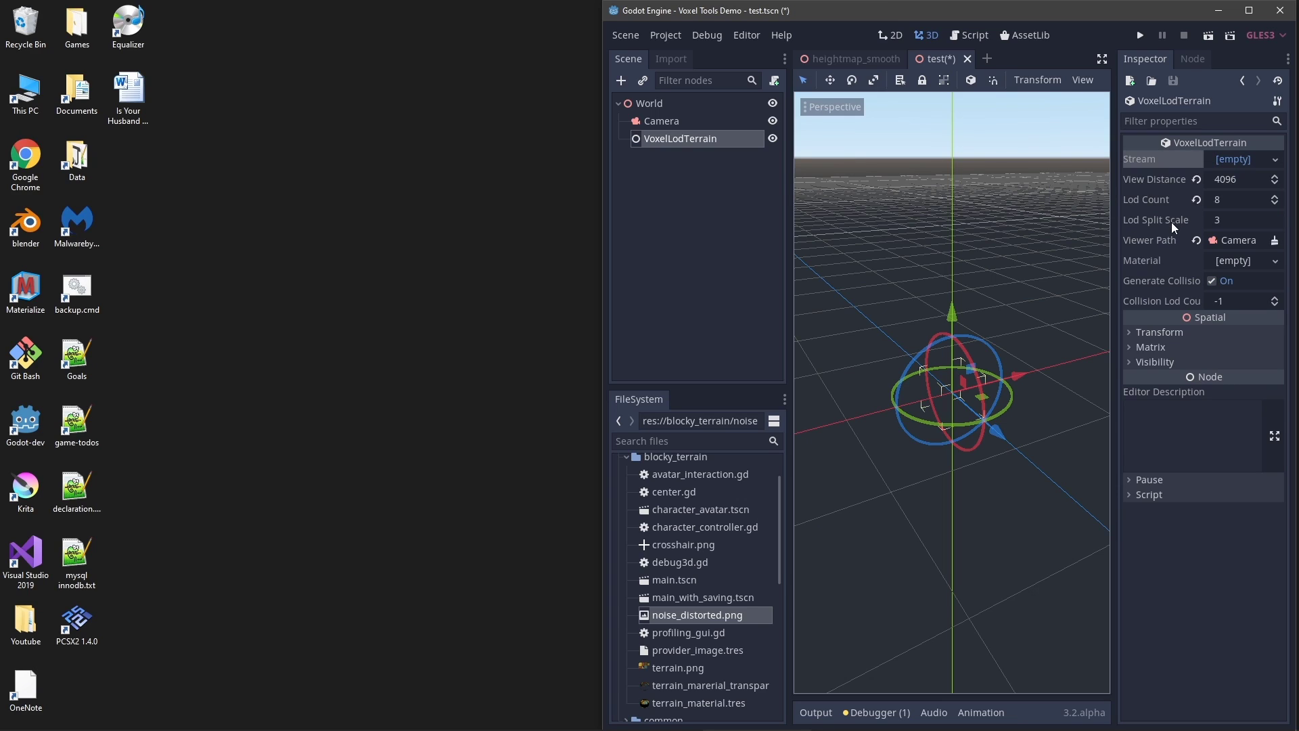
pyautogui.click(1245, 158)
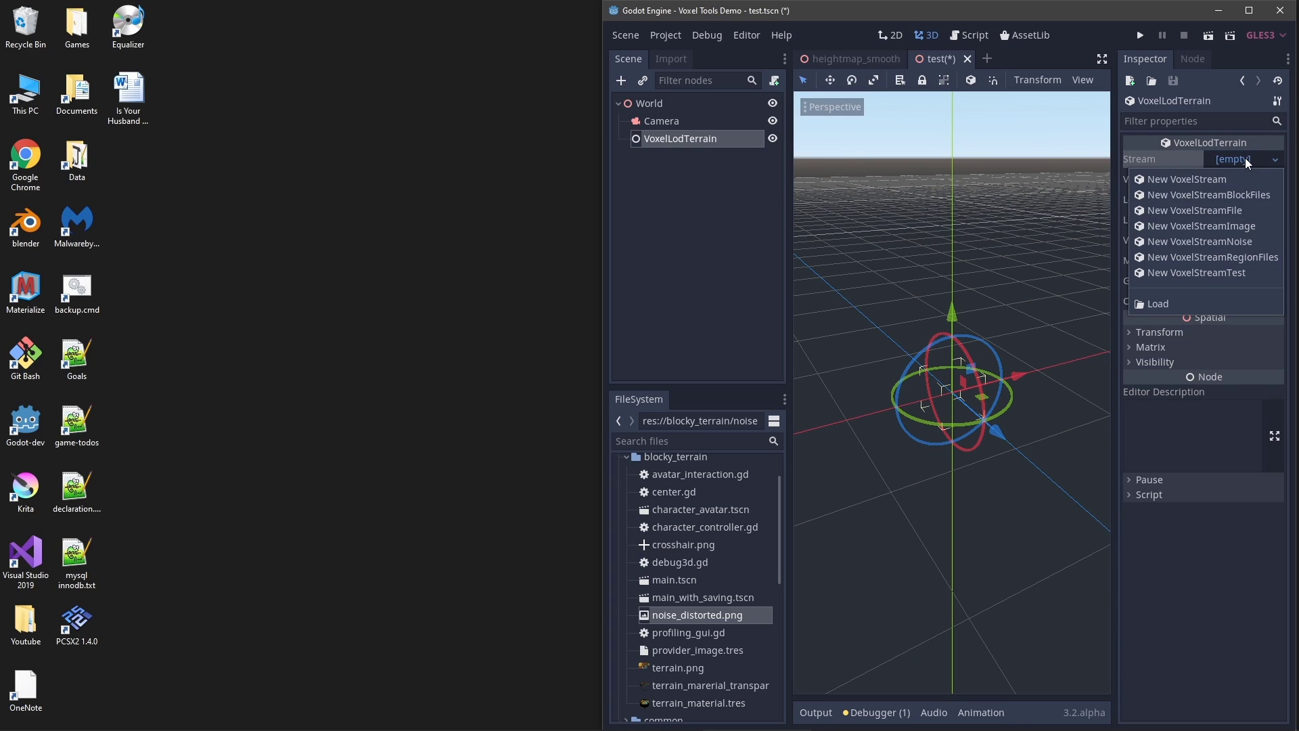
pyautogui.click(1240, 242)
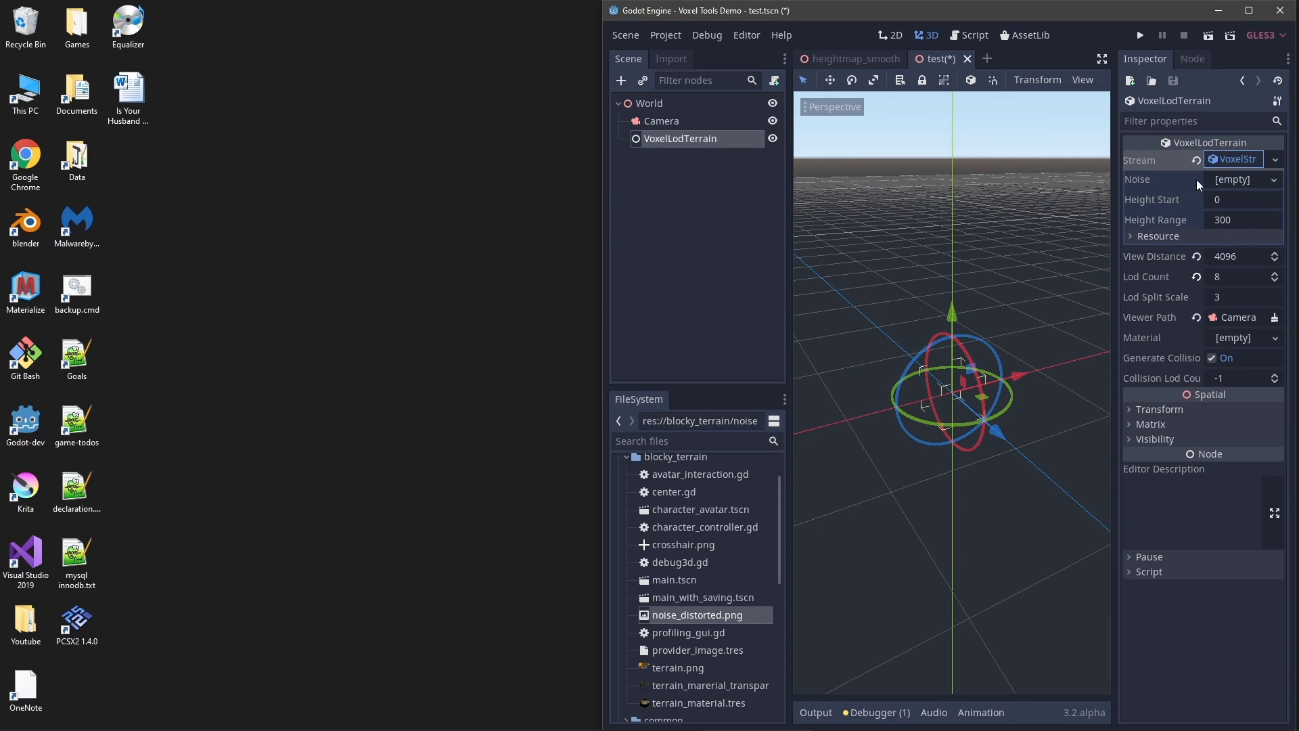
pyautogui.click(1226, 181)
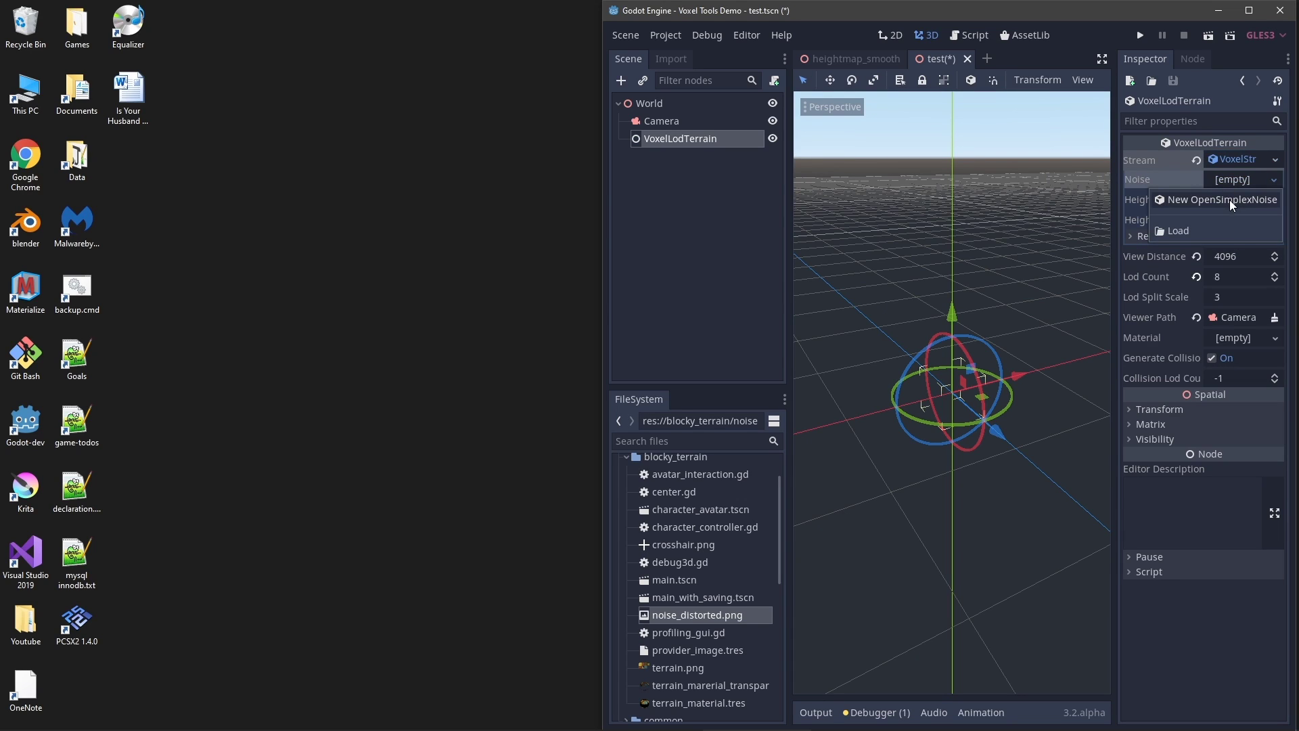
pyautogui.click(1229, 200)
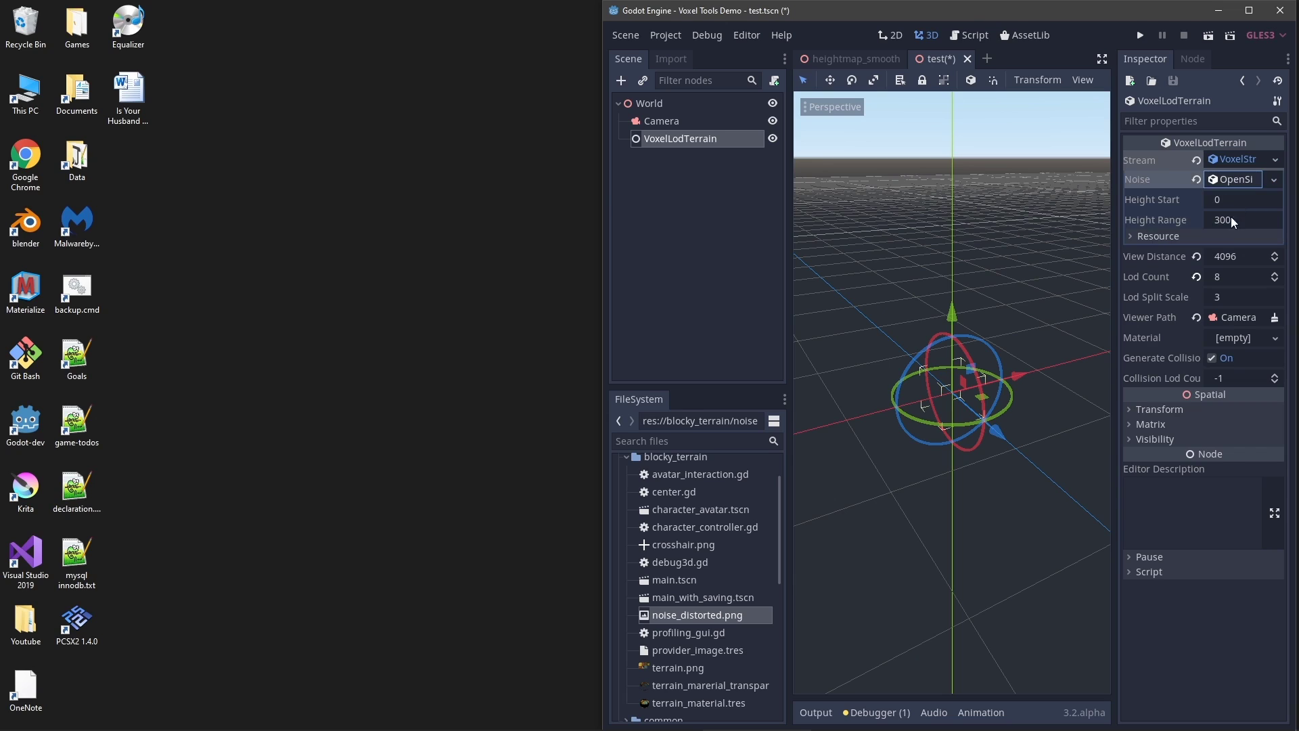
pyautogui.click(1233, 179)
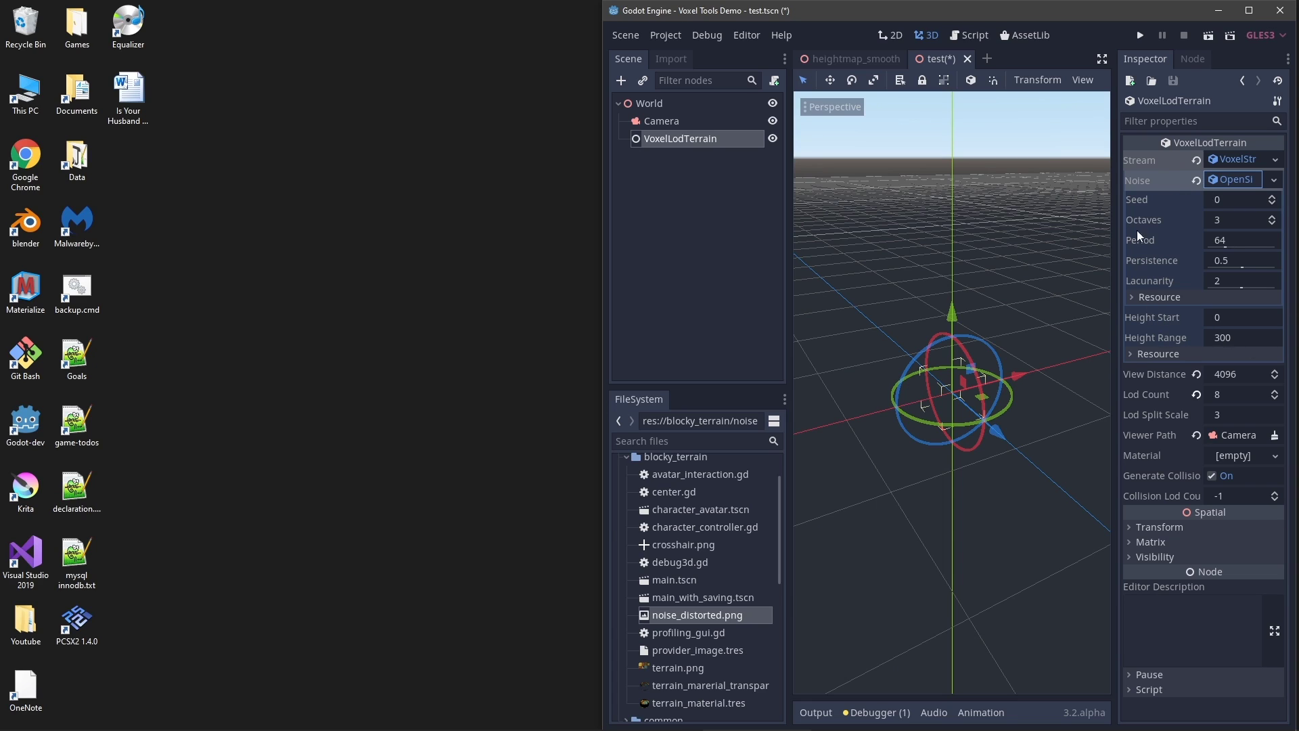
pyautogui.click(1208, 35)
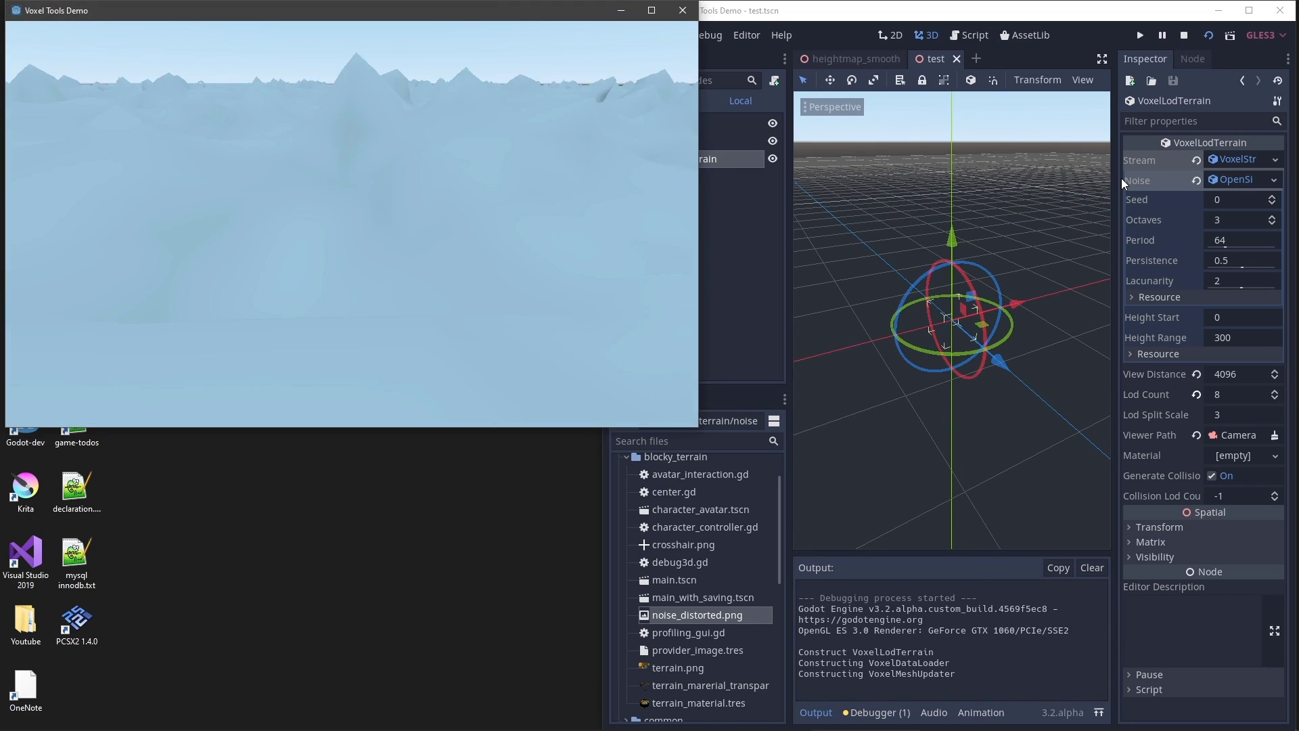
# Raise the Camera's translation y to about 265.51 above the noise terrain
pyautogui.click(768, 201)
pyautogui.click(673, 141)
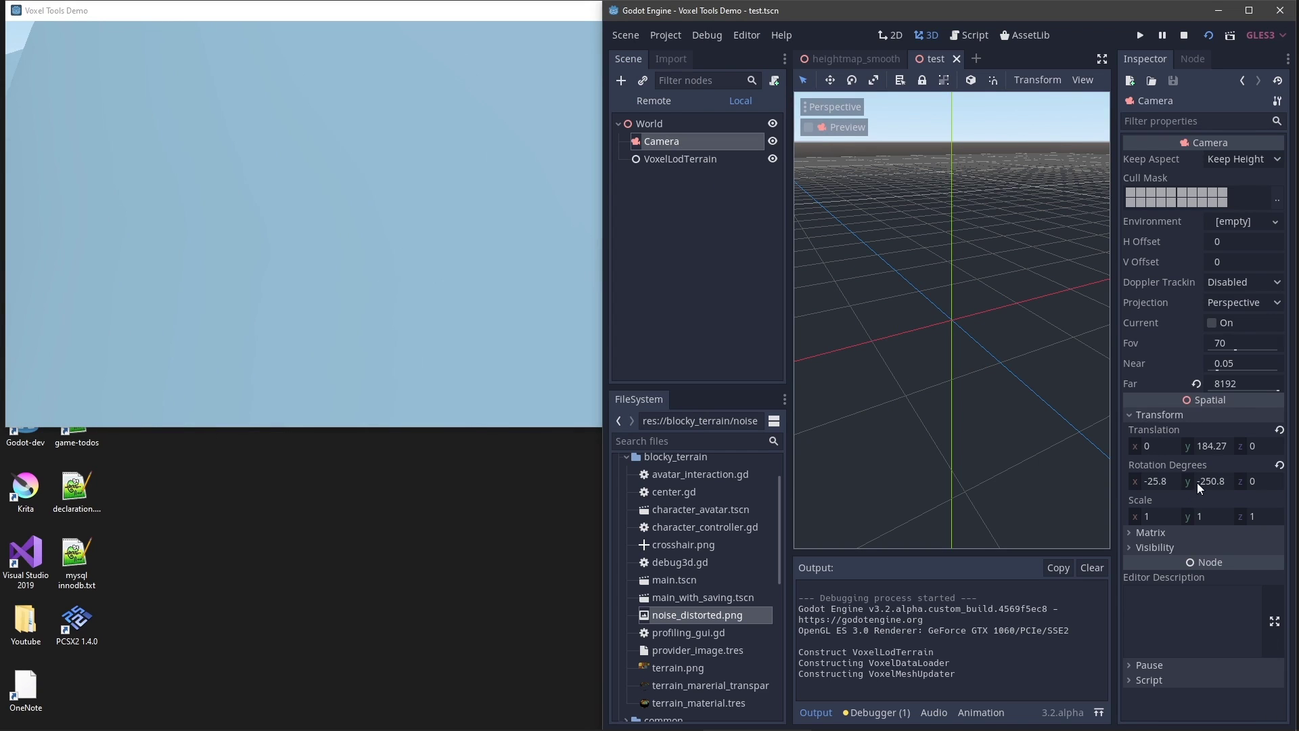
pyautogui.moveTo(1204, 448); pyautogui.dragTo(1239, 442)
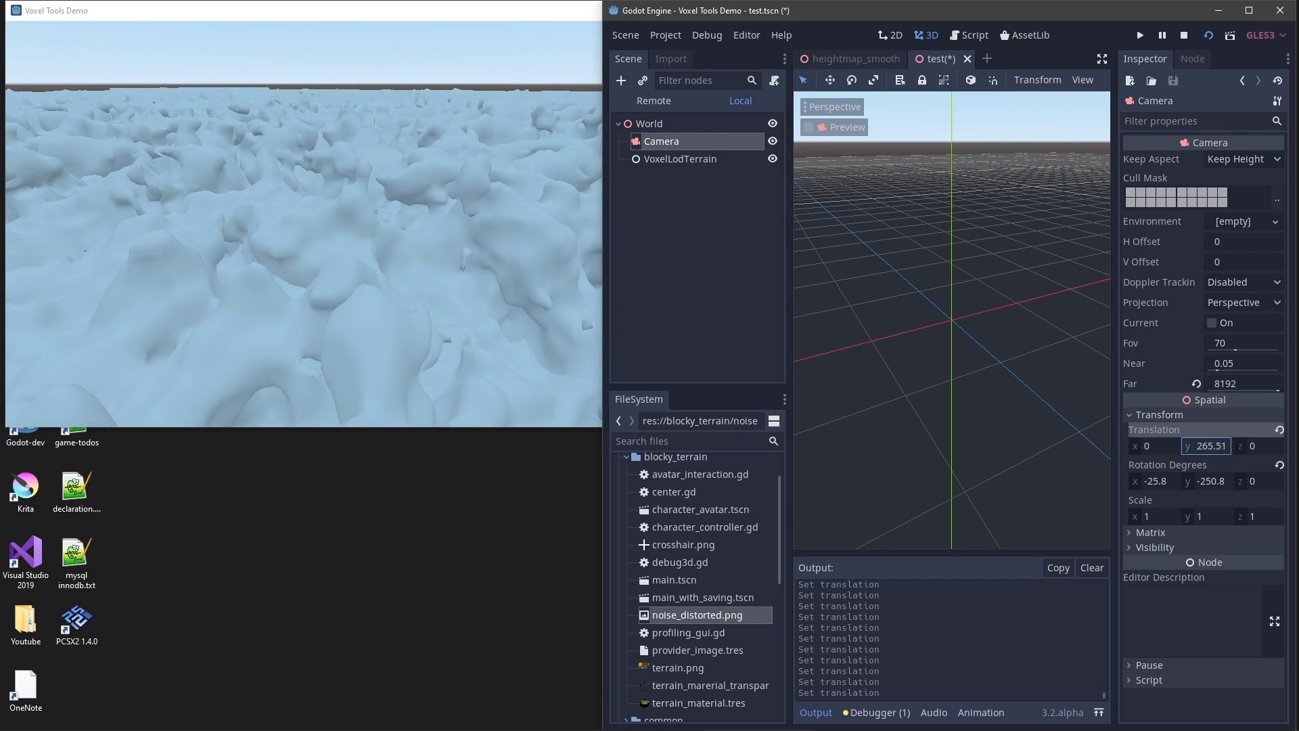
pyautogui.click(669, 161)
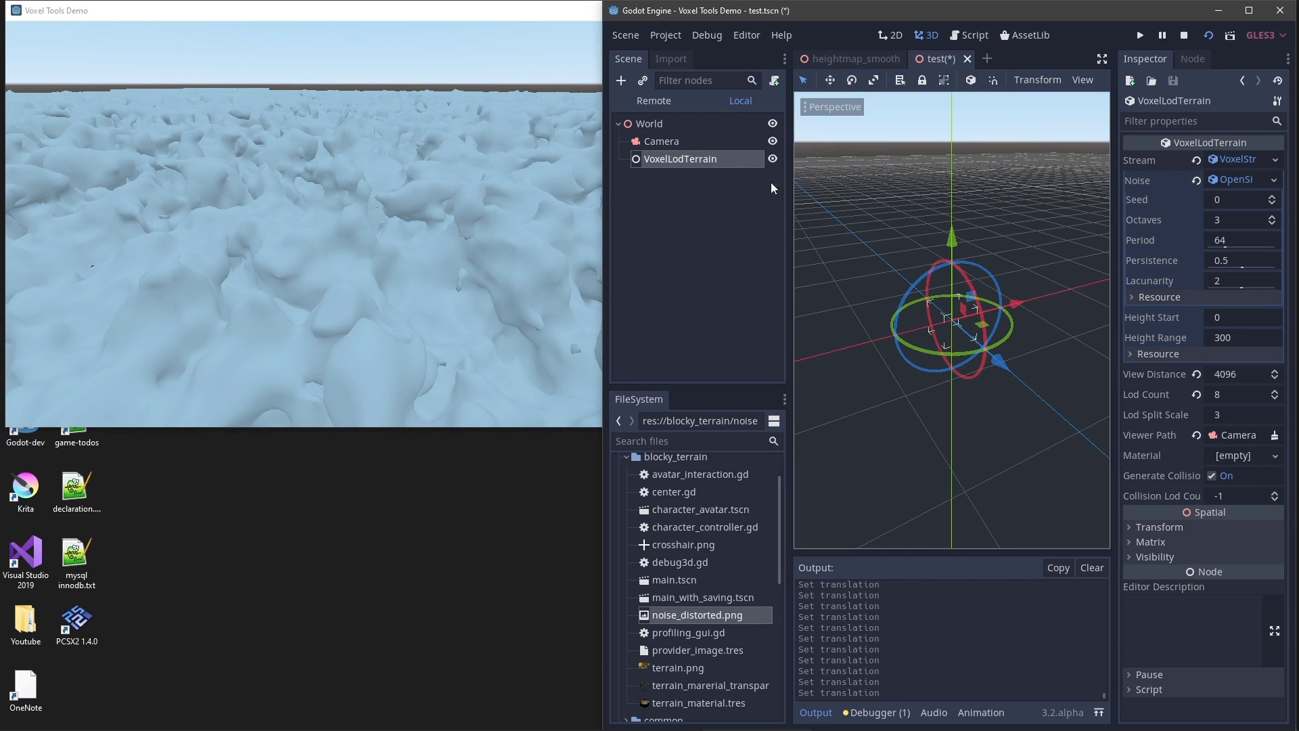
pyautogui.click(753, 34)
pyautogui.click(759, 54)
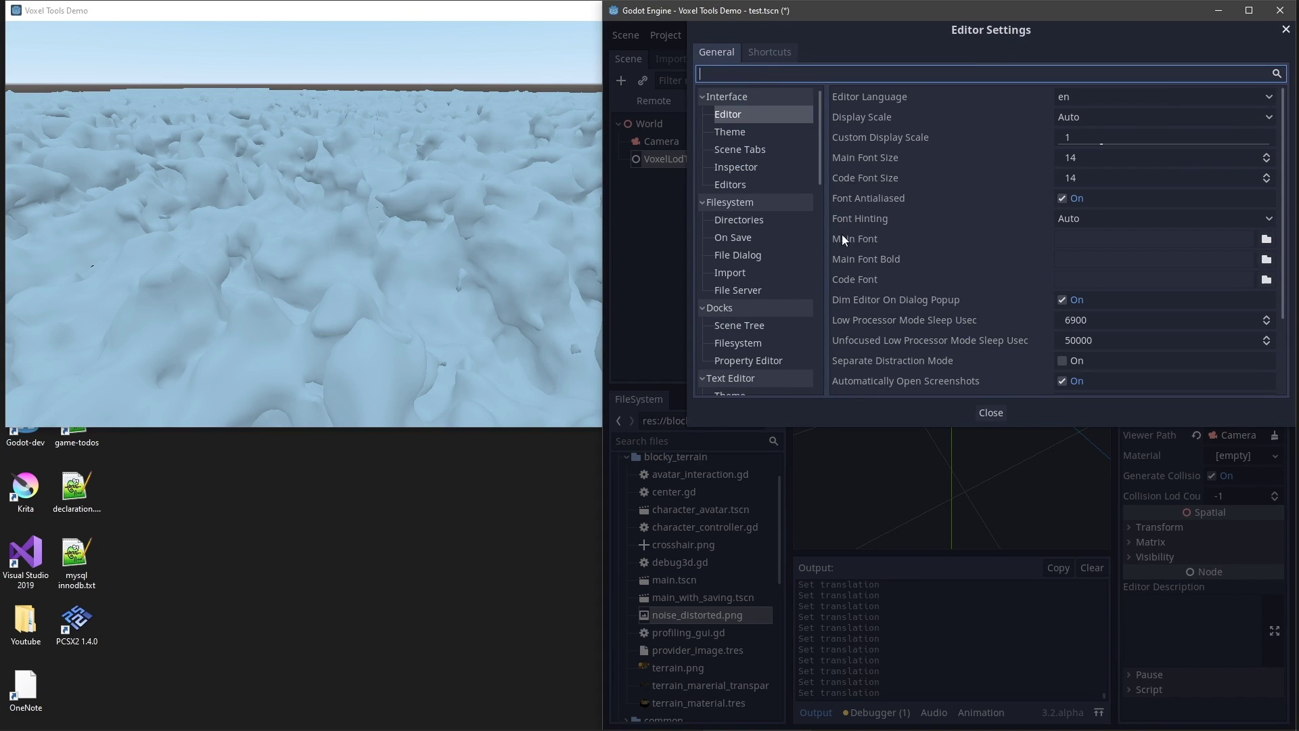
pyautogui.scroll(-10, 748, 255)
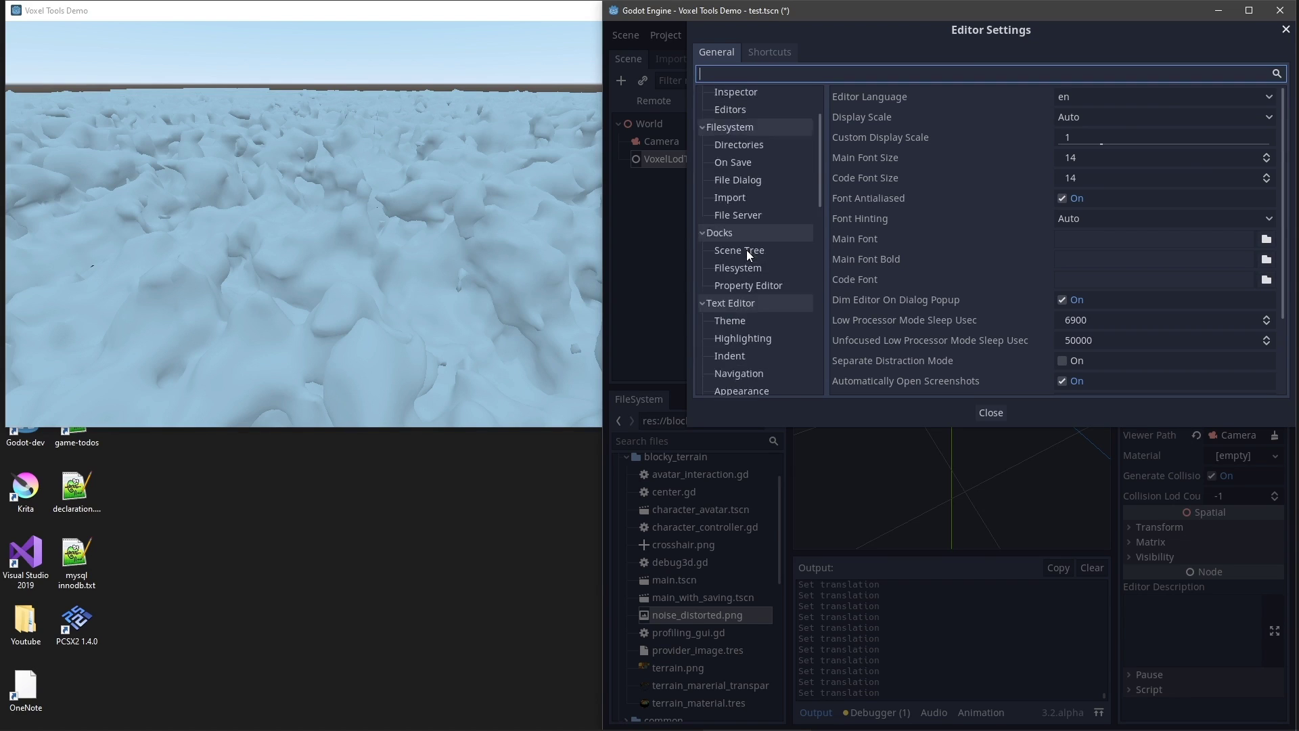
pyautogui.scroll(-3, 747, 254)
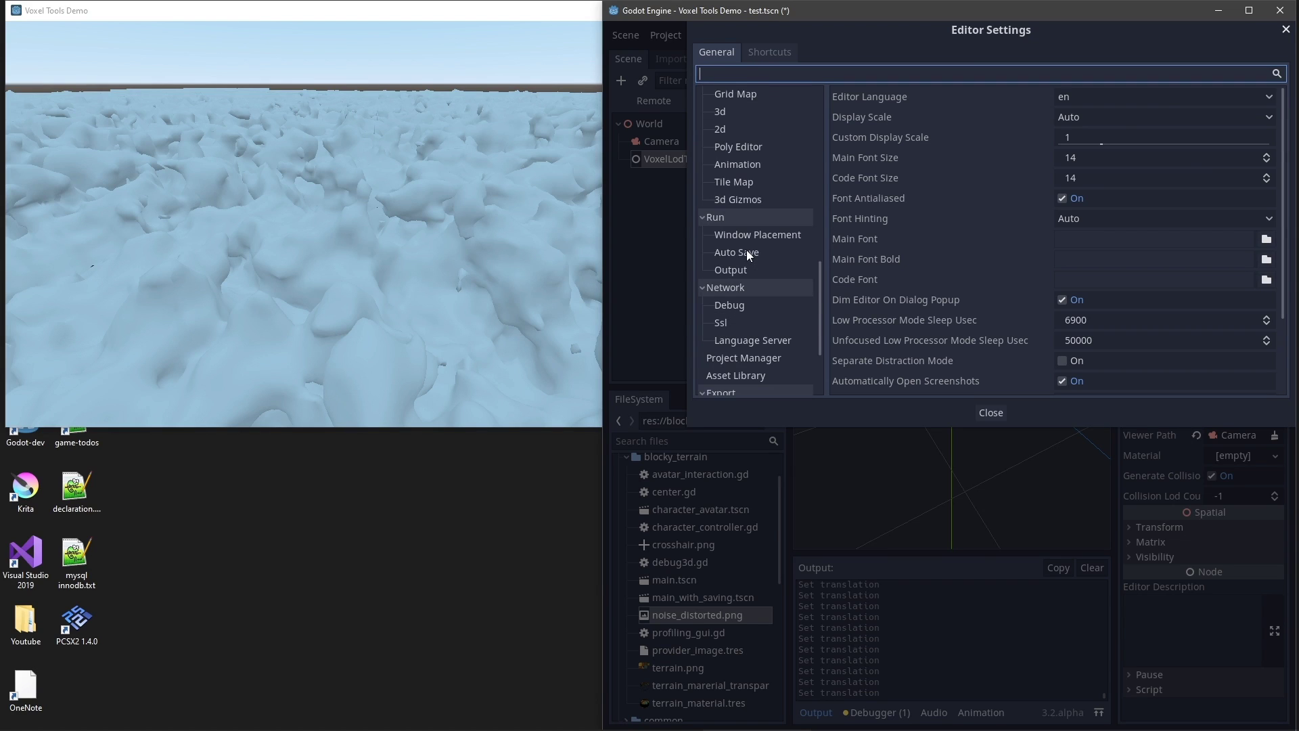
pyautogui.click(755, 238)
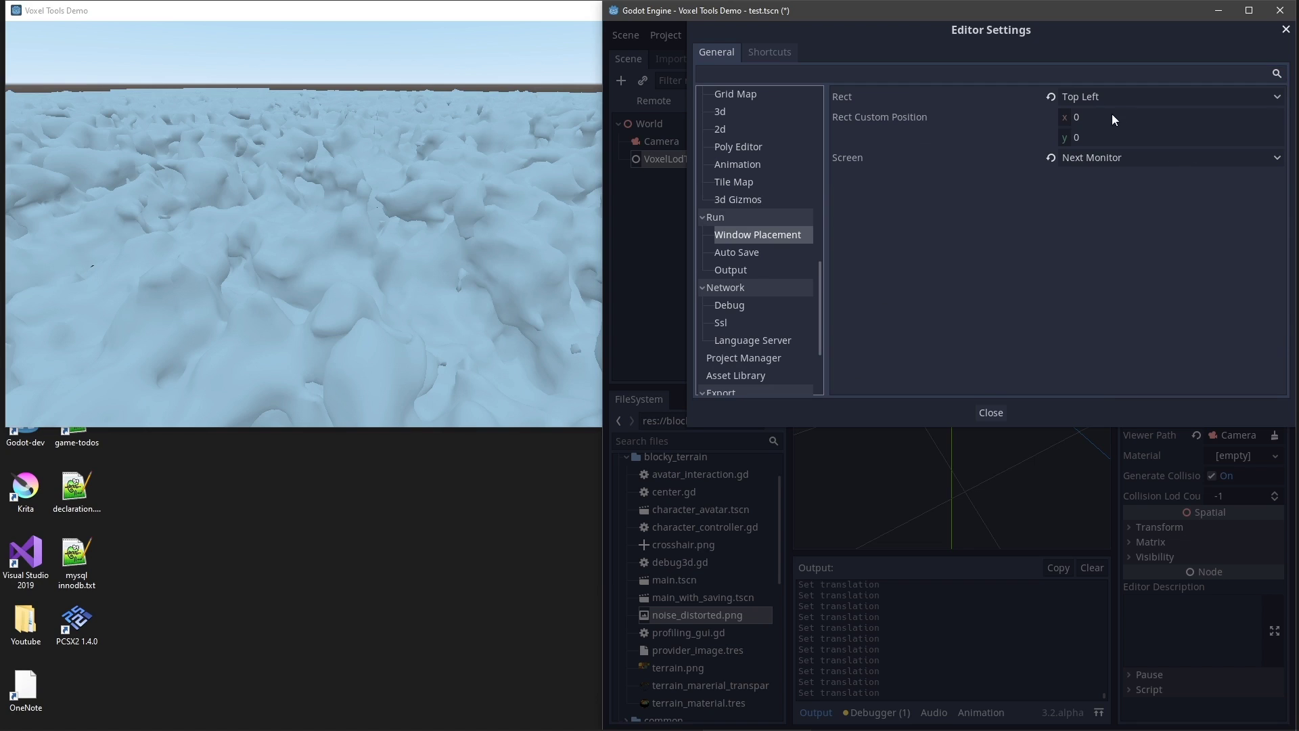
pyautogui.click(1107, 96)
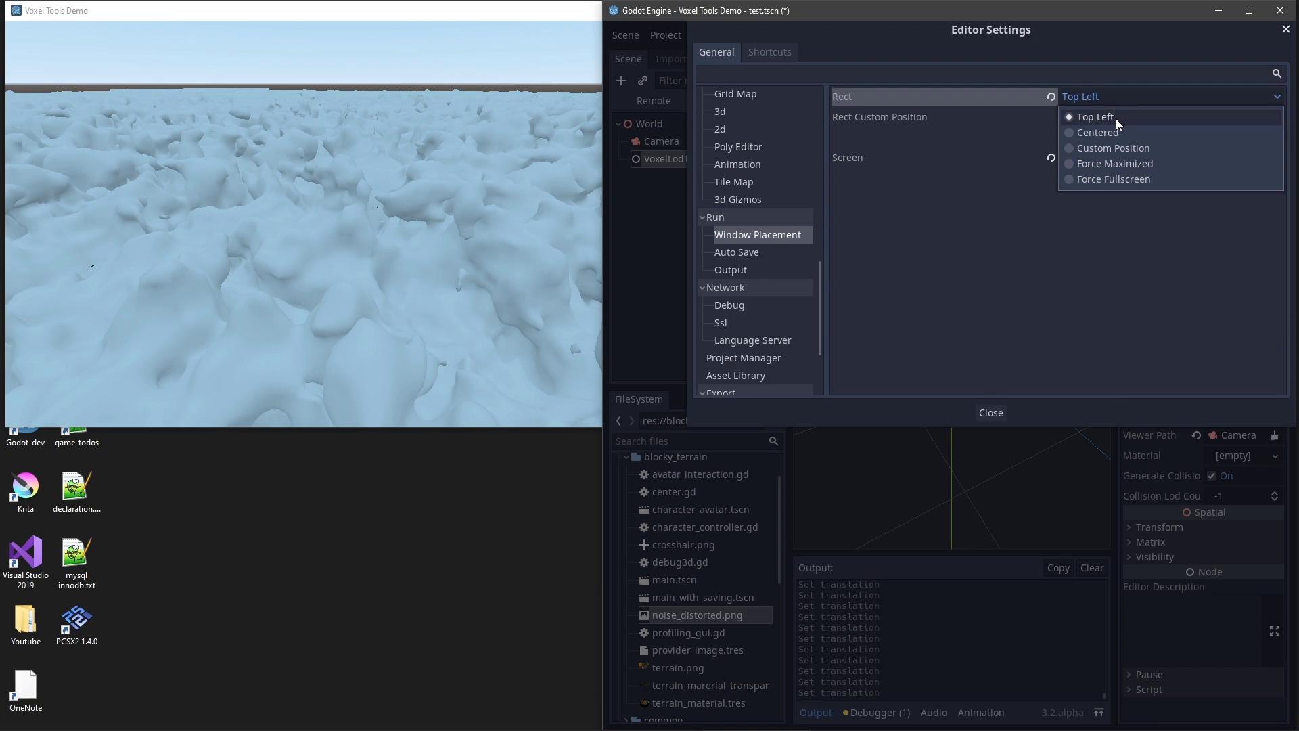
pyautogui.click(1107, 99)
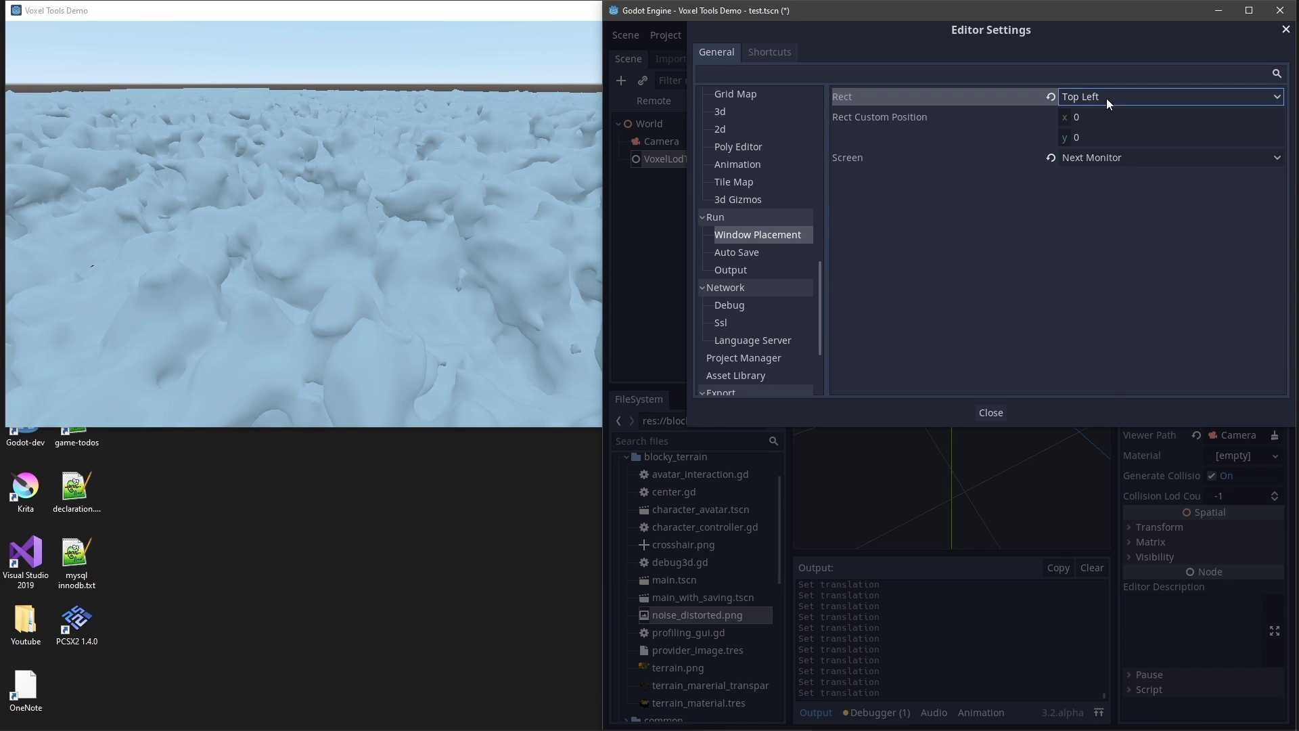
pyautogui.click(992, 412)
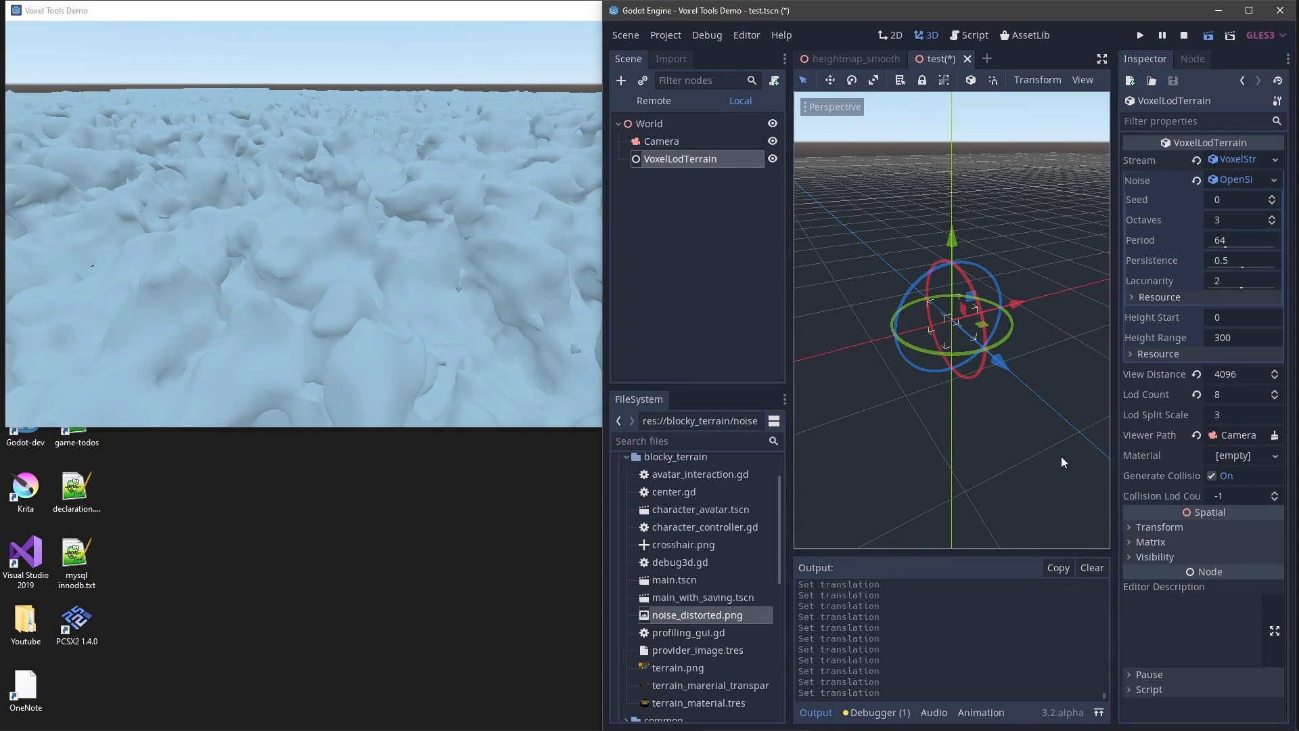
pyautogui.click(747, 35)
# Switch the editor layout to Right and reselect the VoxelLodTerrain node
pyautogui.moveTo(769, 88)
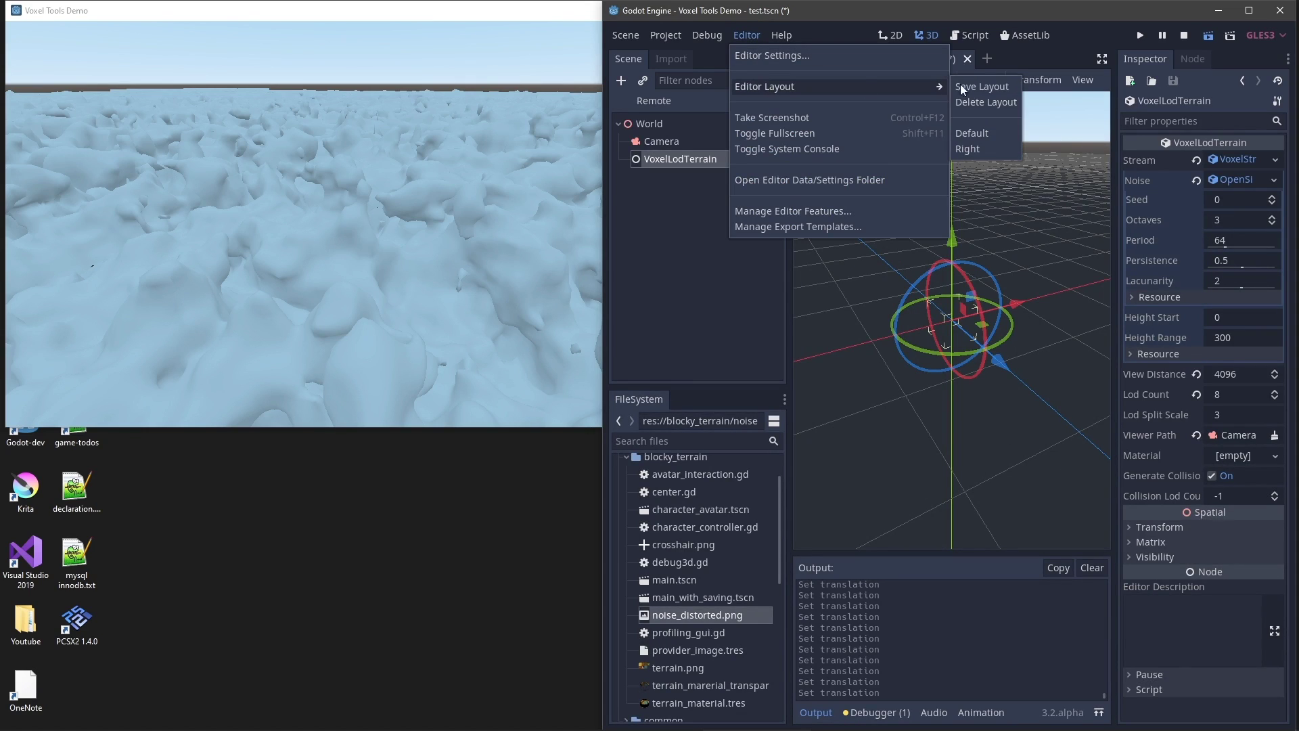
pyautogui.click(982, 148)
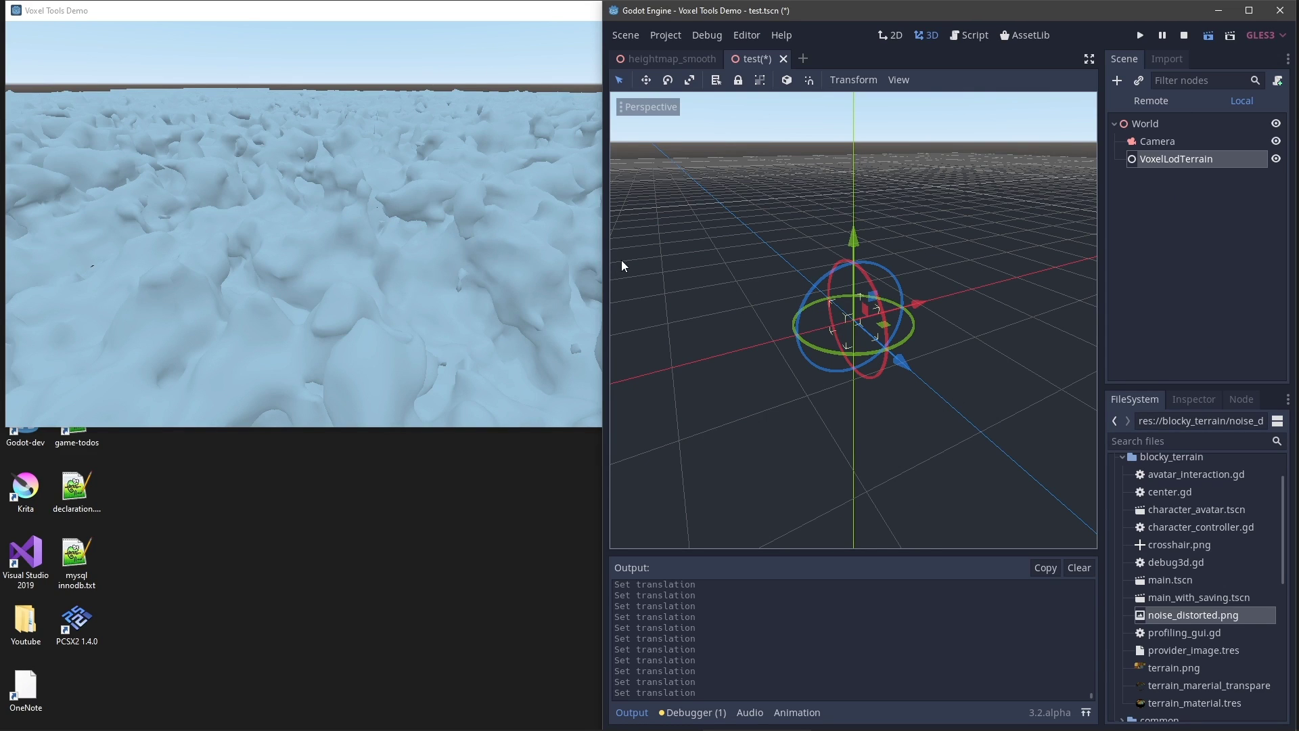
pyautogui.click(1159, 161)
# Raise the VoxelLodTerrain noise Period from 64 to 212 and rerun the scene
pyautogui.click(1194, 398)
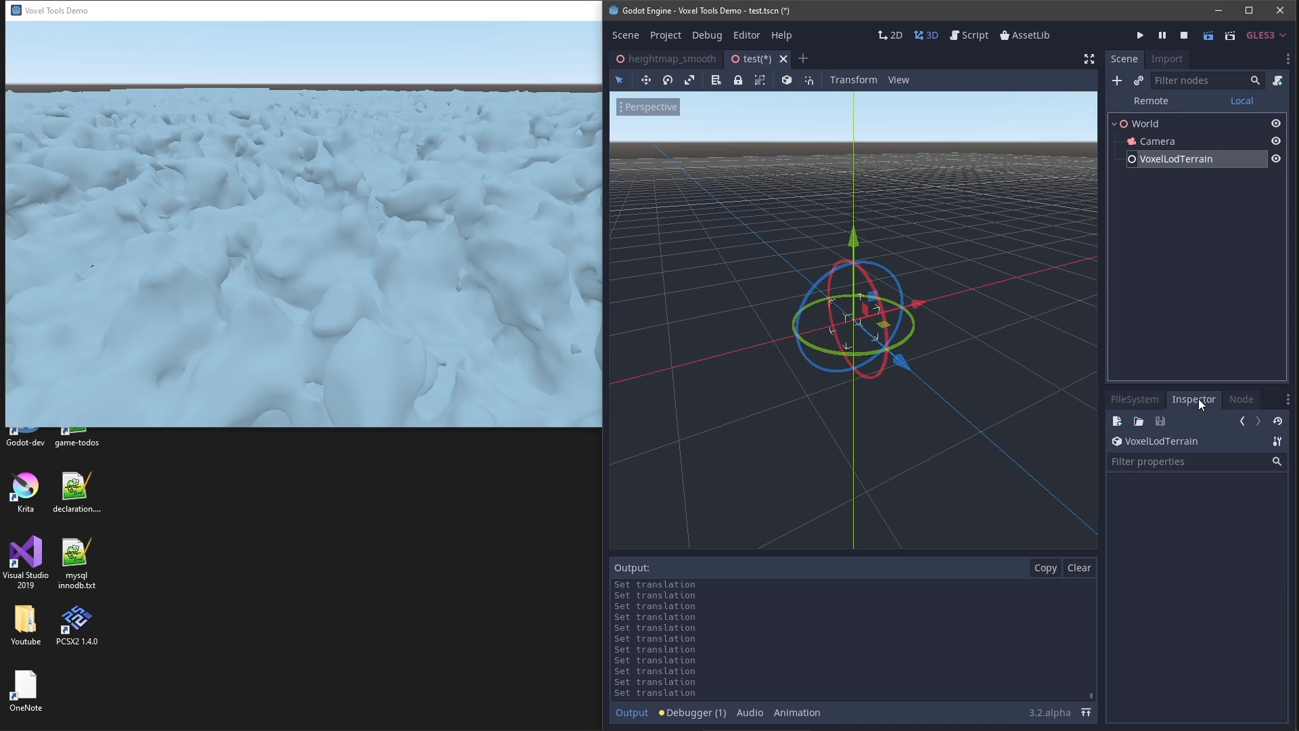
pyautogui.moveTo(1200, 389); pyautogui.dragTo(1199, 236)
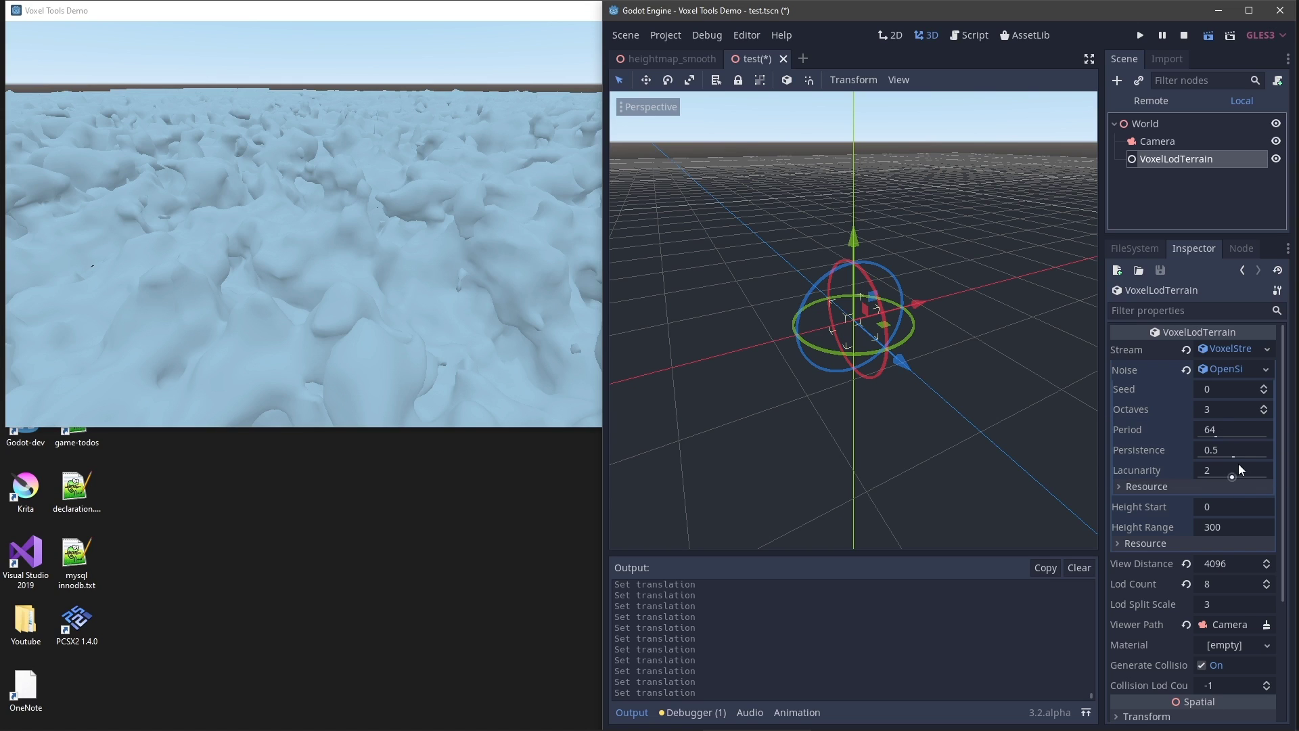
pyautogui.moveTo(1212, 436); pyautogui.dragTo(1256, 440)
pyautogui.click(1209, 35)
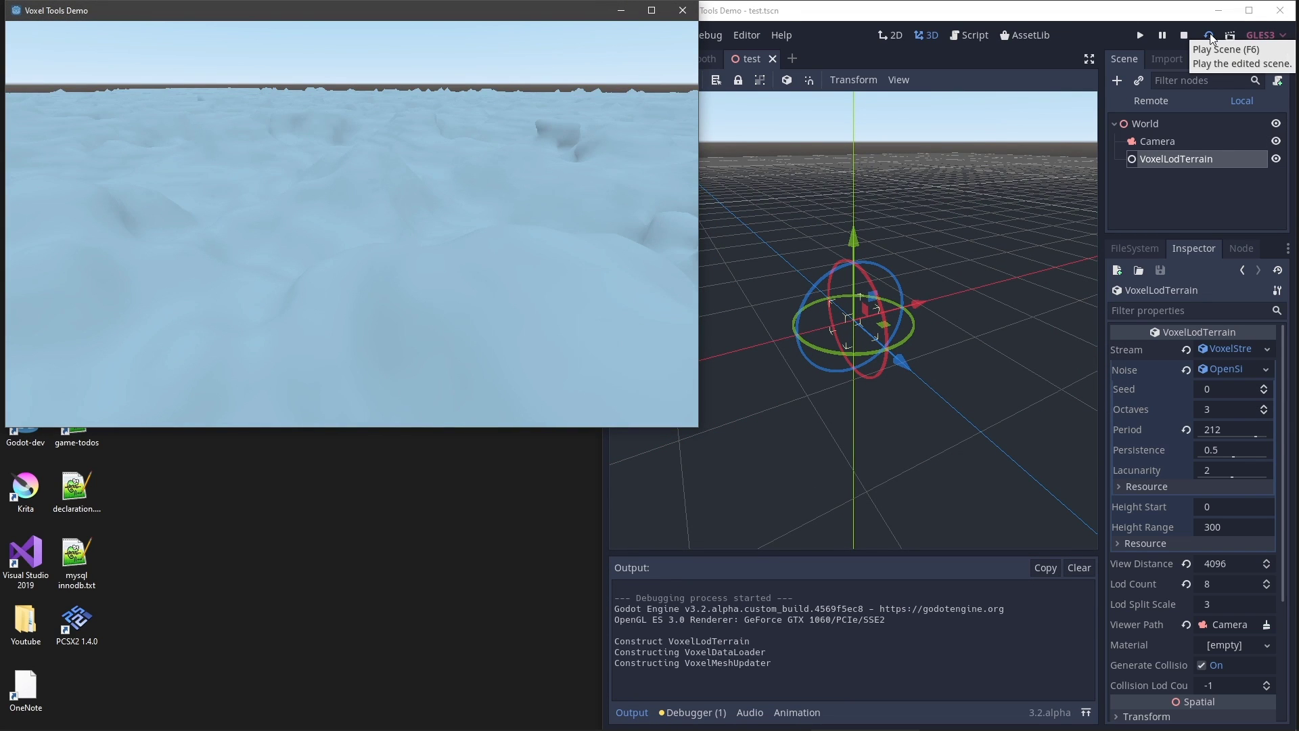
# Set Height Range to 600 and Height Start to -300, then rerun the scene
pyautogui.click(1201, 527)
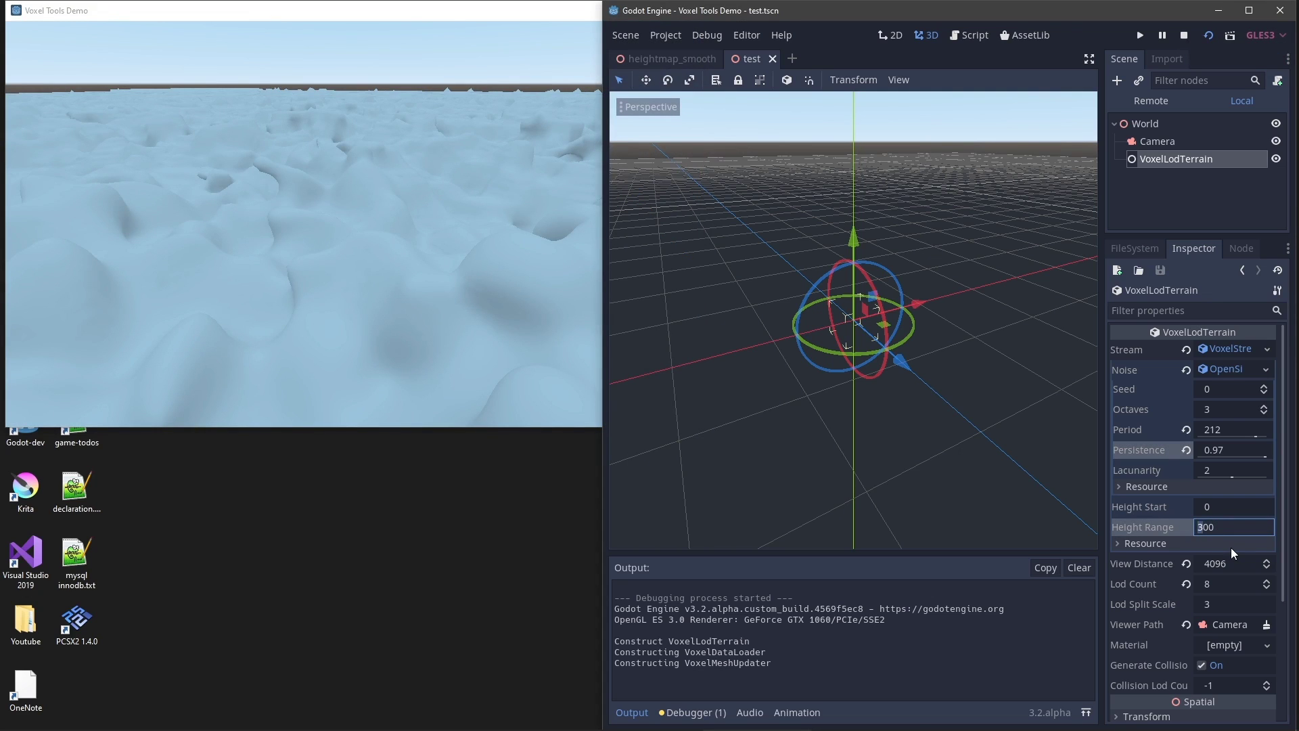
pyautogui.click(1185, 502)
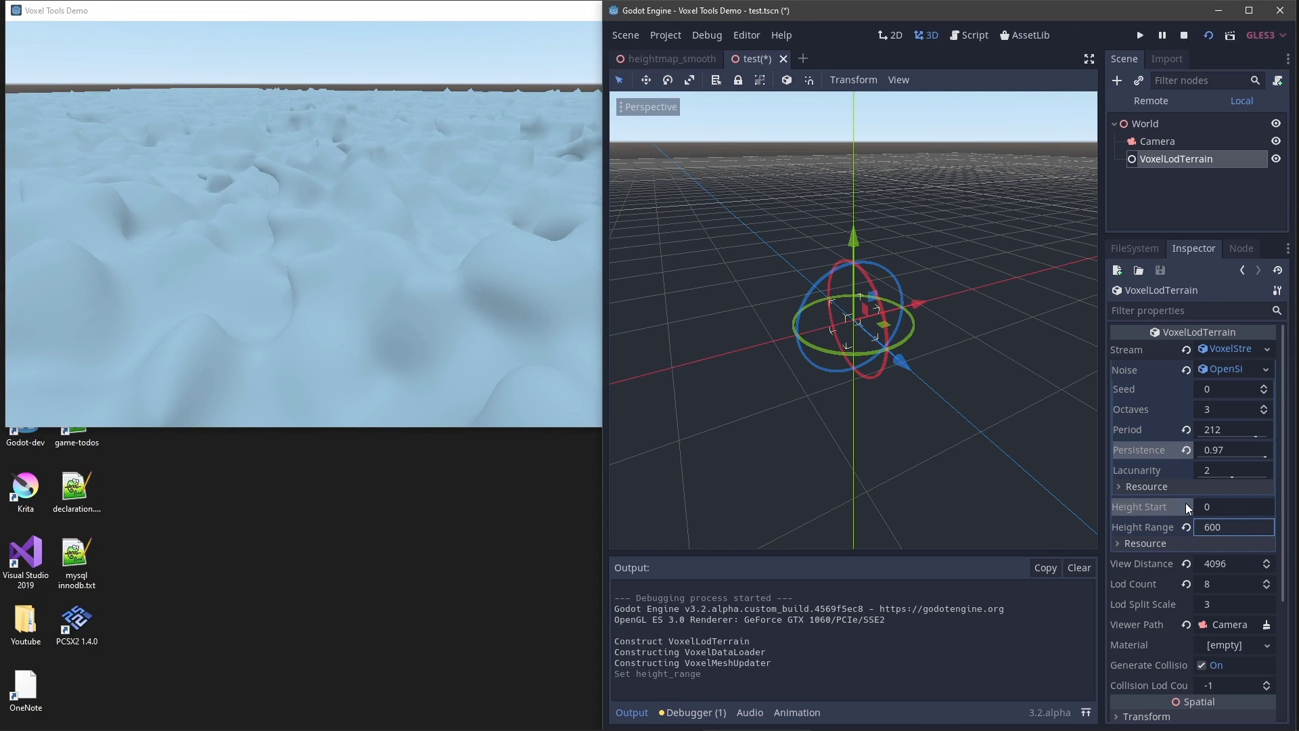
pyautogui.moveTo(1223, 506); pyautogui.dragTo(1211, 505)
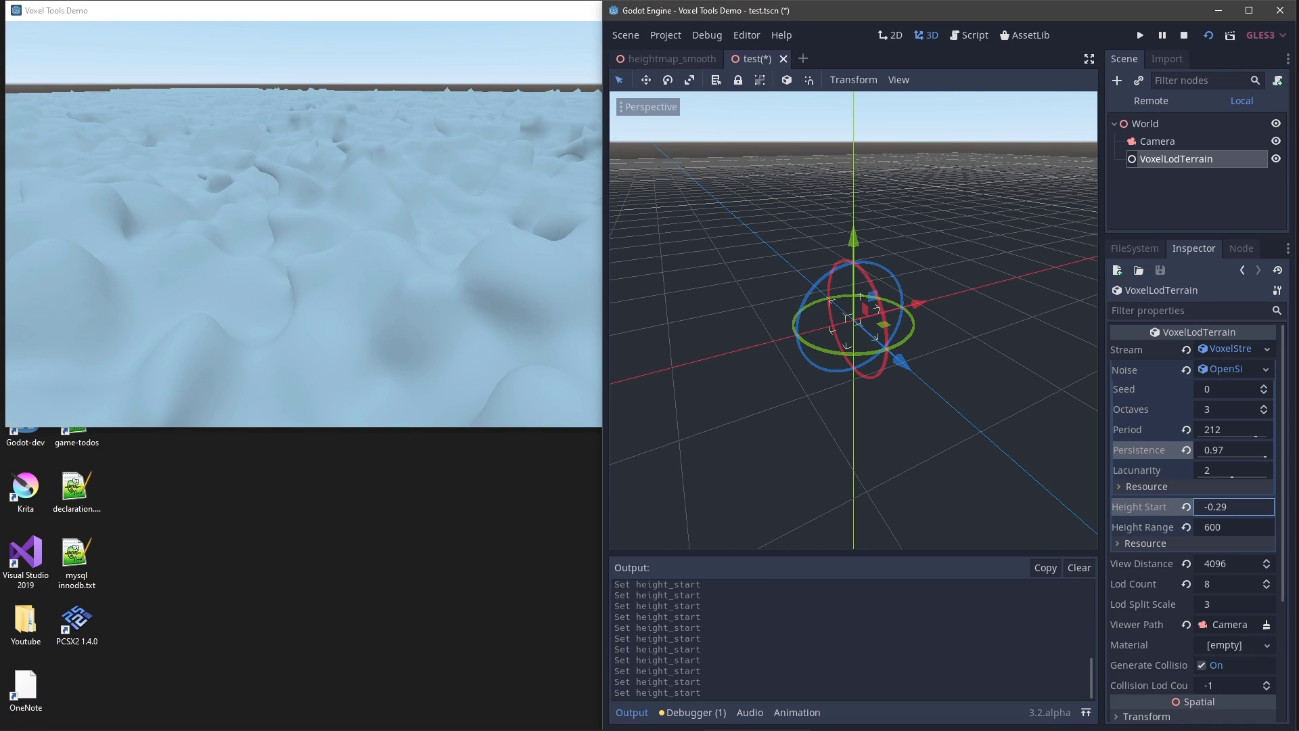
pyautogui.click(1225, 506)
pyautogui.write('-300')
pyautogui.click(1211, 36)
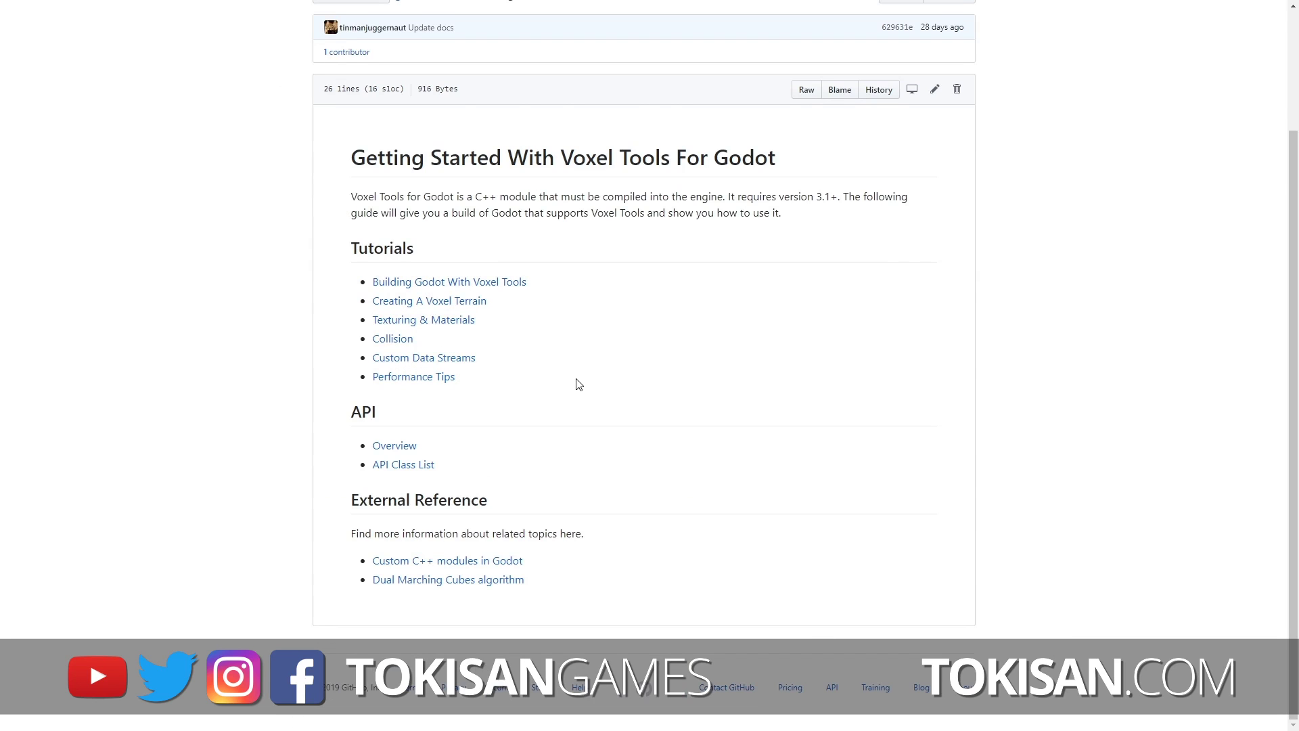
# Close the Voxel Tools guide tab to return to the Tokisan Games post
pyautogui.hotkey('ctrl', 'w')
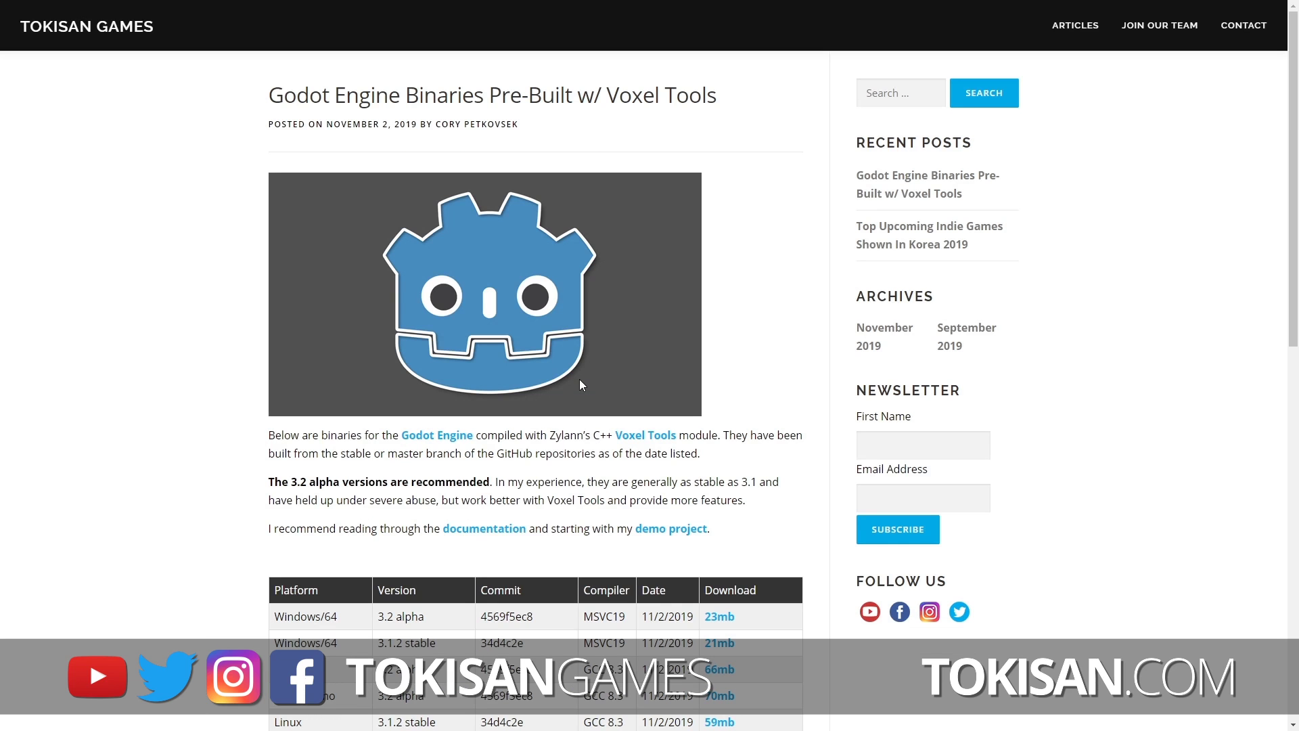